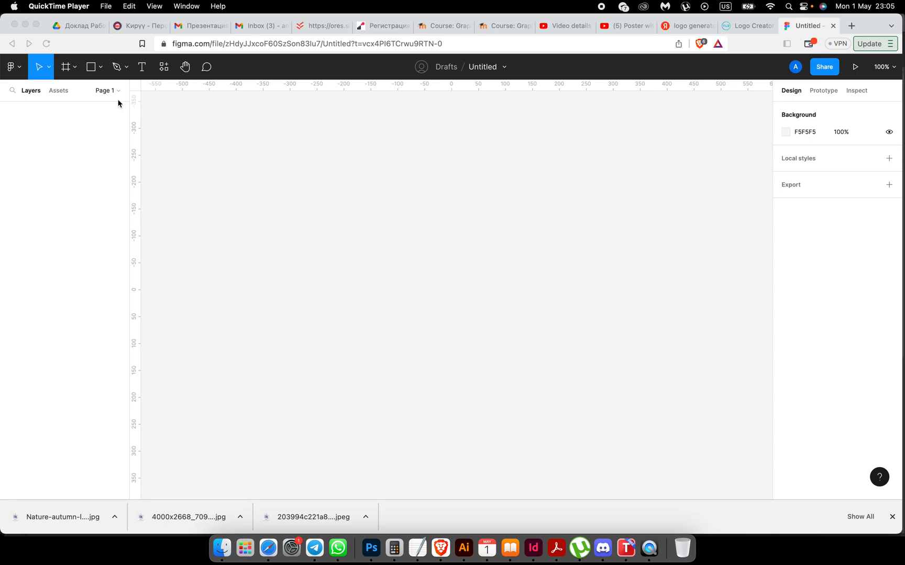
# Step: Rename Page 1 of the Figma file to 'identity'
pyautogui.click(104, 92)
pyautogui.click(104, 92)
pyautogui.doubleClick(31, 130)
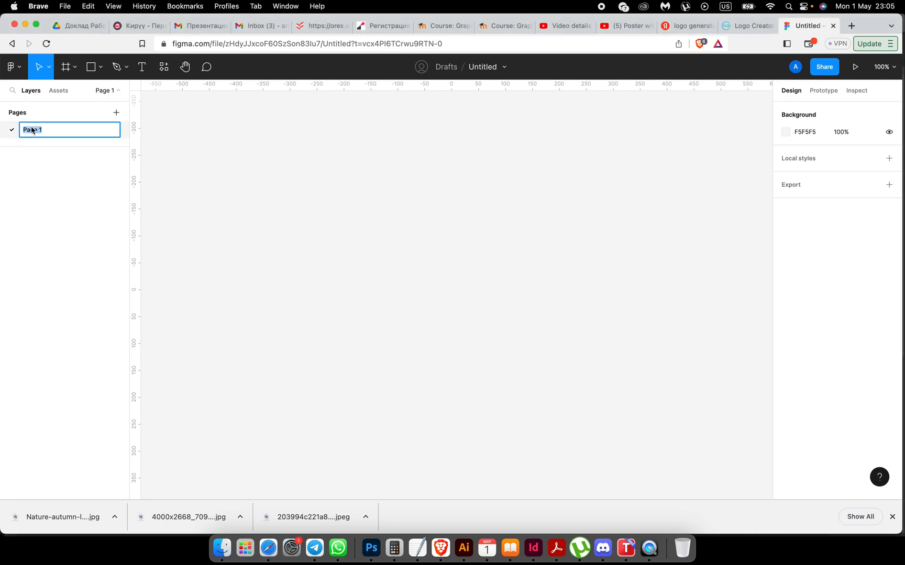
pyautogui.press('BackSpace')
pyautogui.press('Return')
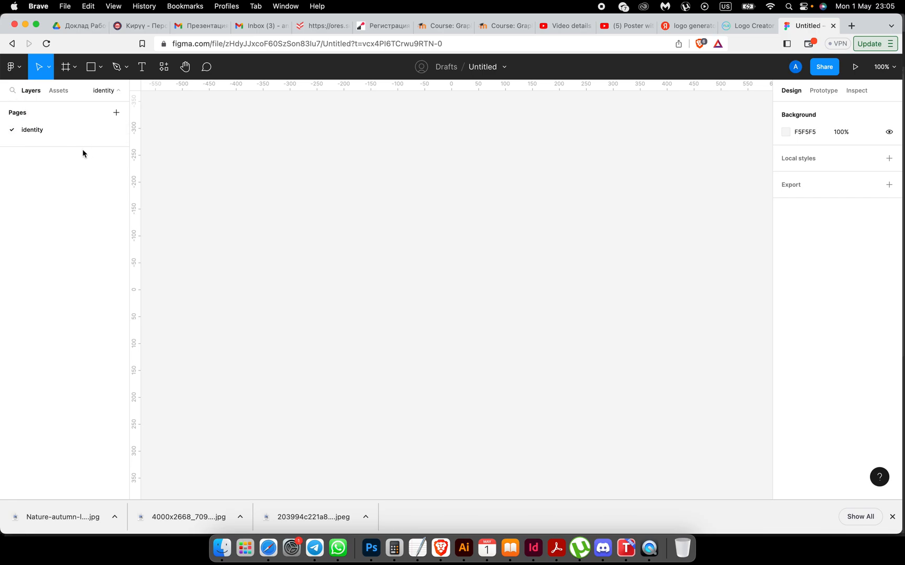
# Step: Add a 595×842 A4 portrait frame from the Paper presets
pyautogui.click(68, 67)
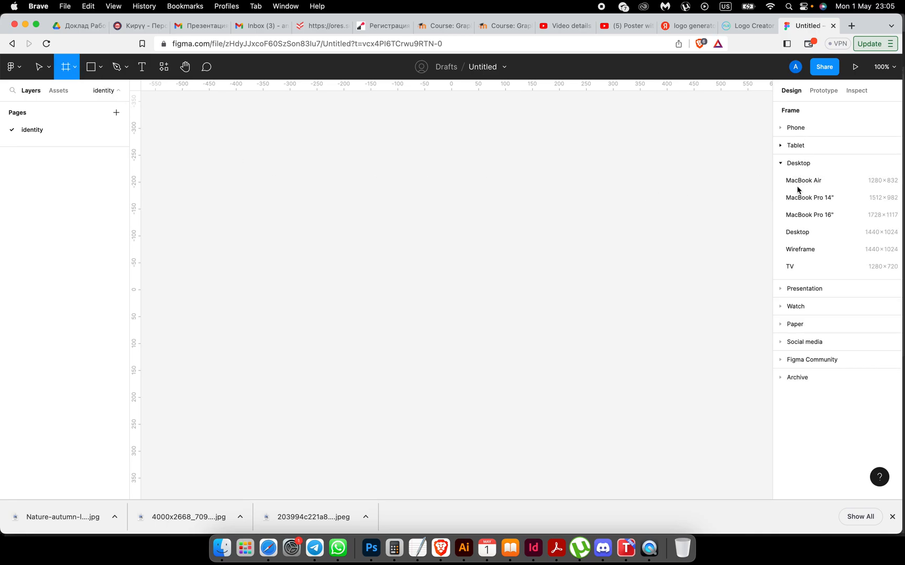
pyautogui.click(785, 324)
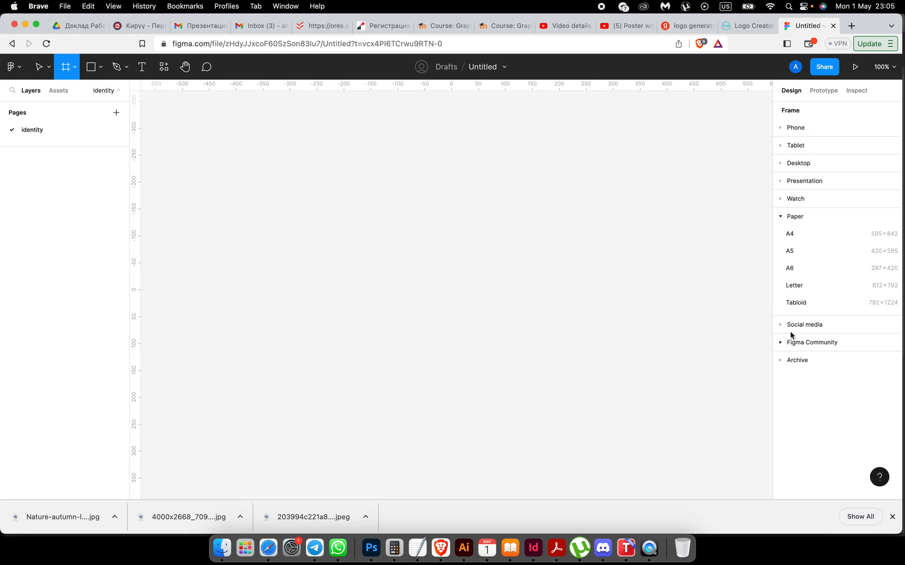
pyautogui.click(793, 236)
pyautogui.hscroll(3, 363, 212)
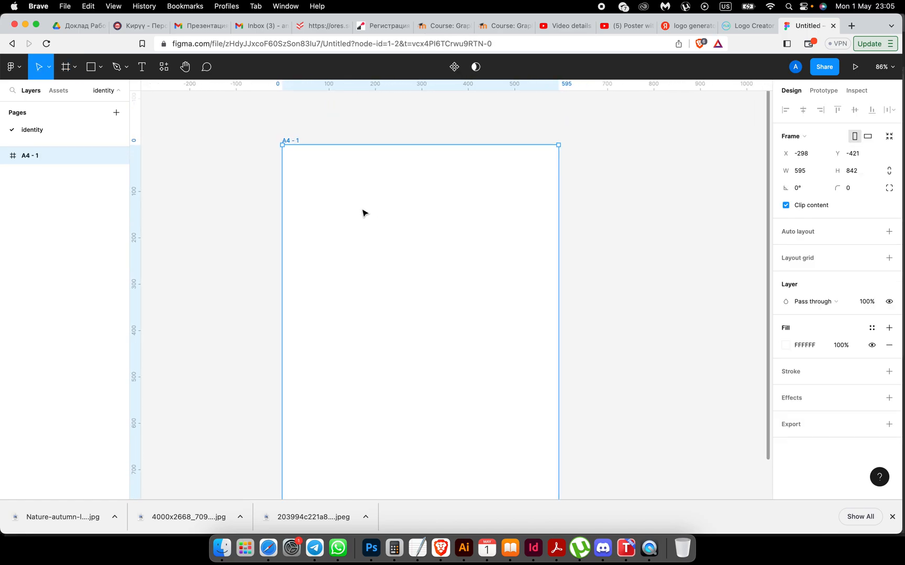
pyautogui.hscroll(-5, 363, 212)
pyautogui.scroll(2, 363, 212)
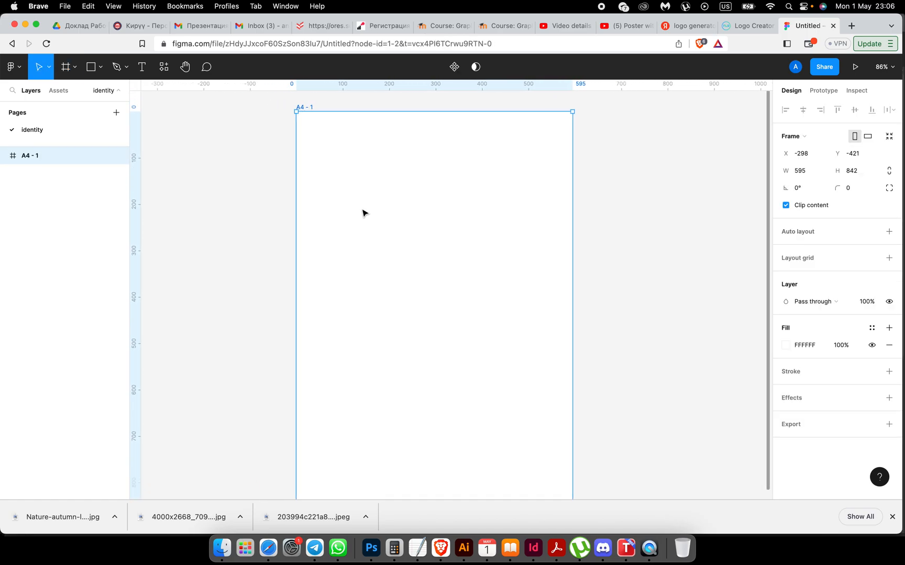
pyautogui.hscroll(1, 364, 212)
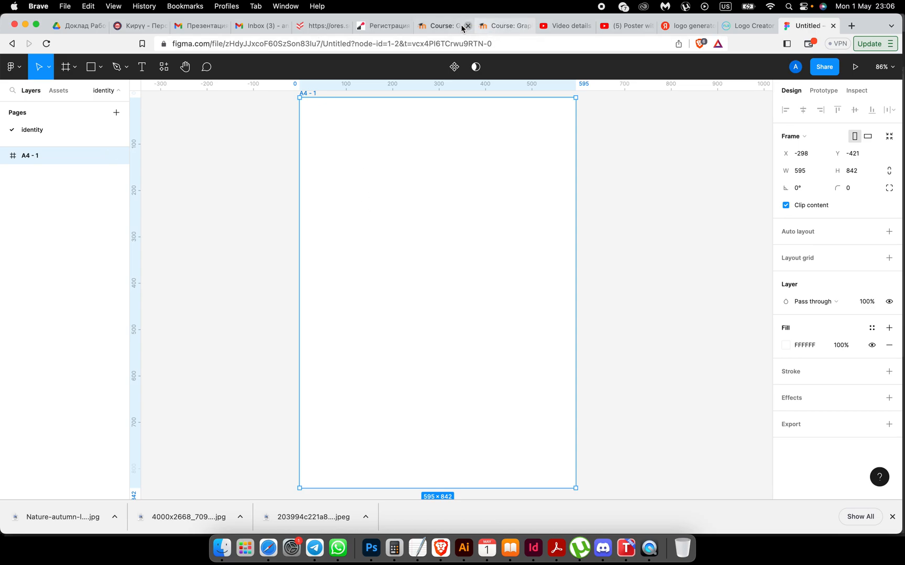
pyautogui.click(444, 26)
# Step: Copy the company name 'SpikeZone' from the course brief and return to the Figma file
pyautogui.scroll(-3, 360, 269)
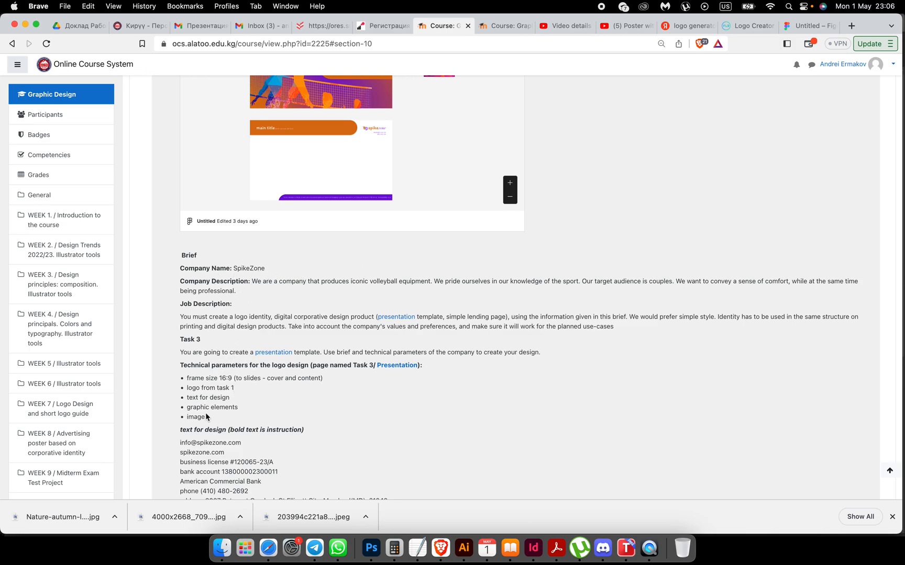
pyautogui.scroll(-3, 206, 410)
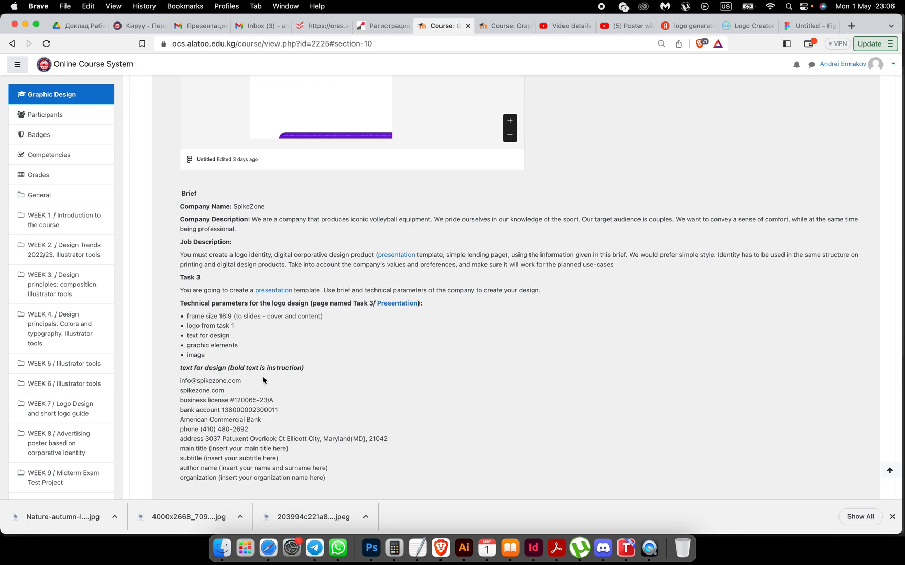
pyautogui.scroll(15, 263, 380)
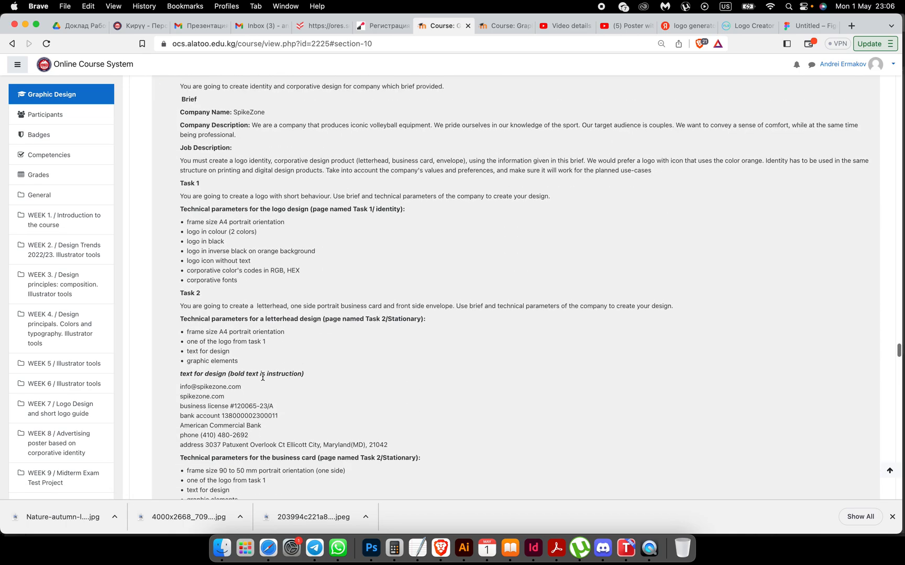
pyautogui.scroll(10, 262, 377)
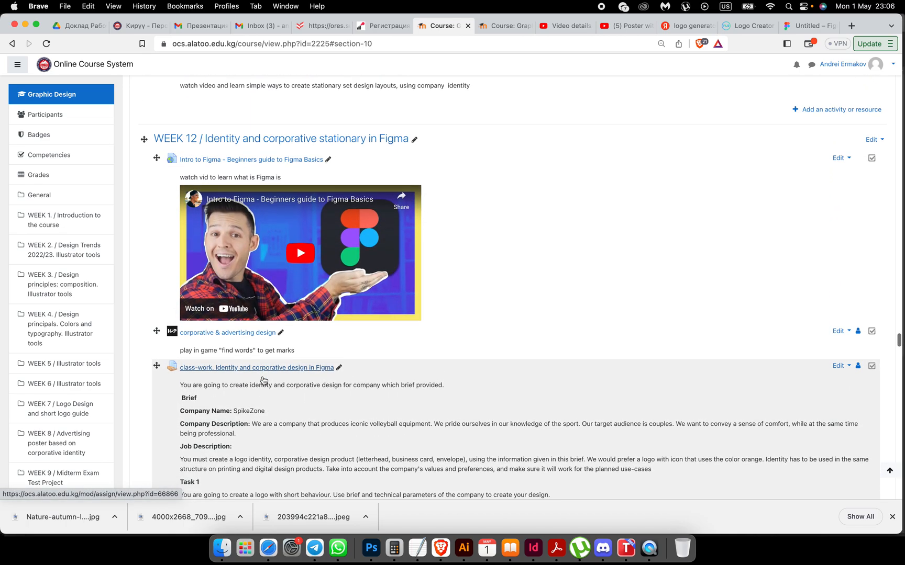
pyautogui.scroll(-4, 263, 381)
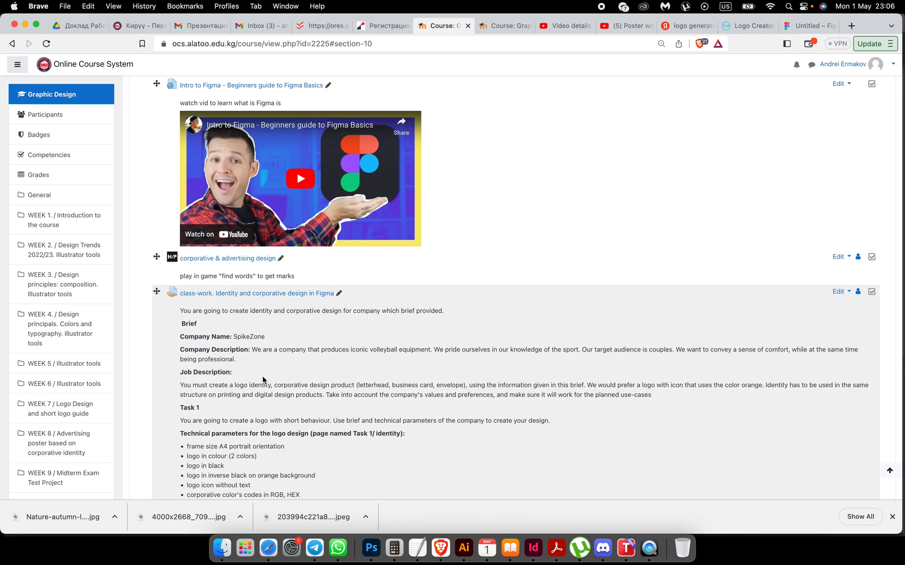
pyautogui.moveTo(233, 337); pyautogui.dragTo(265, 336)
pyautogui.press('super+c')
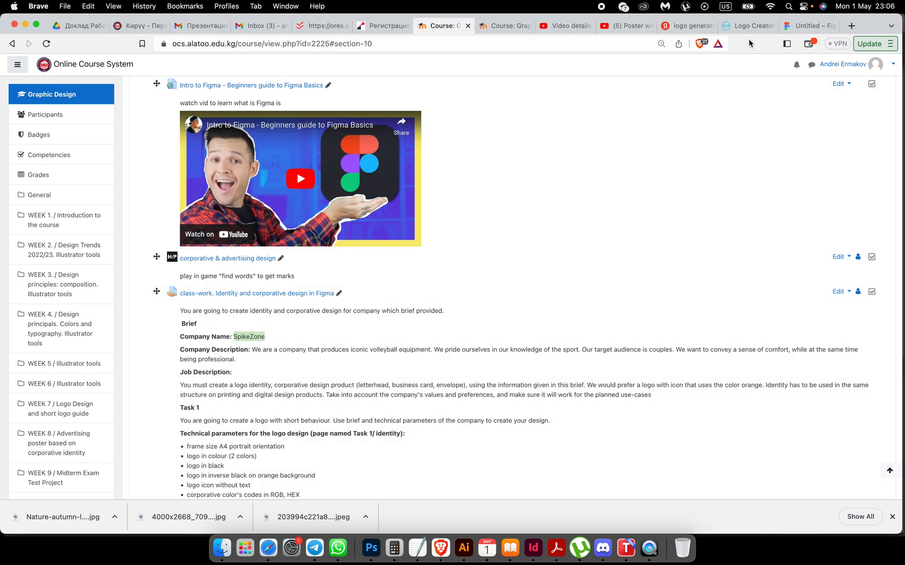
pyautogui.click(811, 25)
# Step: Paste 'SpikeZone' as a new text layer on the A4 frame
pyautogui.click(141, 67)
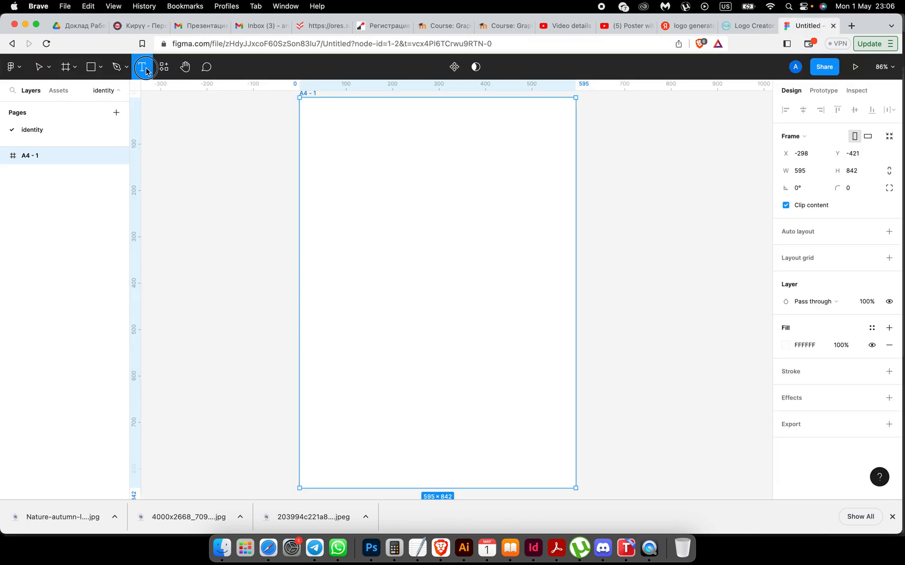
pyautogui.click(430, 304)
pyautogui.press('super+v')
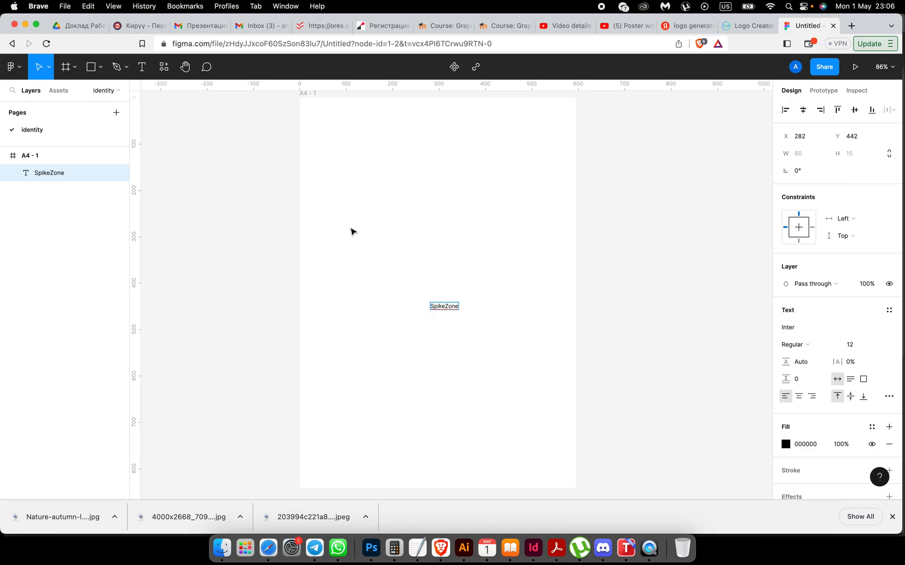
pyautogui.scroll(2, 262, 253)
pyautogui.scroll(2, 263, 253)
pyautogui.hscroll(5, 262, 253)
pyautogui.scroll(-2, 262, 253)
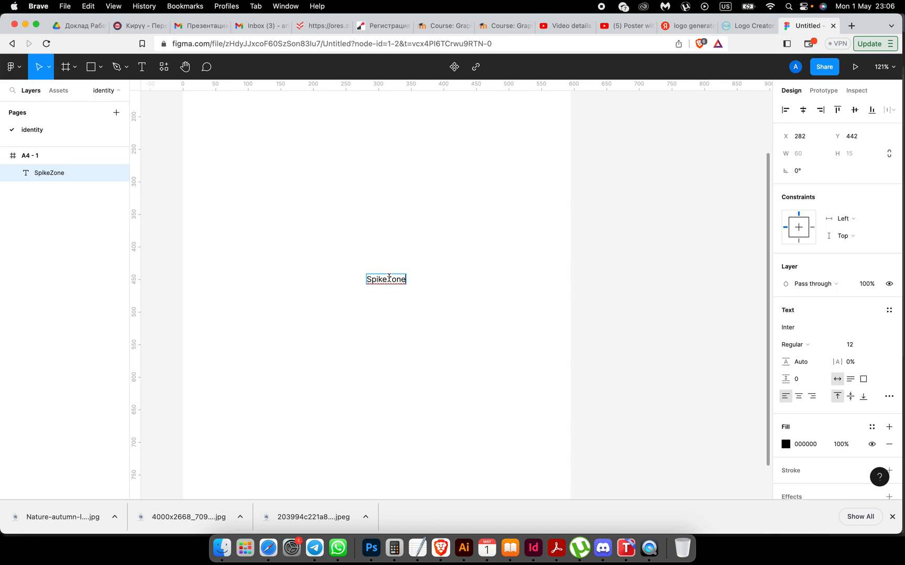
# Step: Delete 'Zone' from that text, leaving 'Spike', and paste 'Zone' as its own layer
pyautogui.moveTo(389, 279); pyautogui.dragTo(406, 279)
pyautogui.hotkey('ctrl', 'c')
pyautogui.press('BackSpace')
pyautogui.press('Escape')
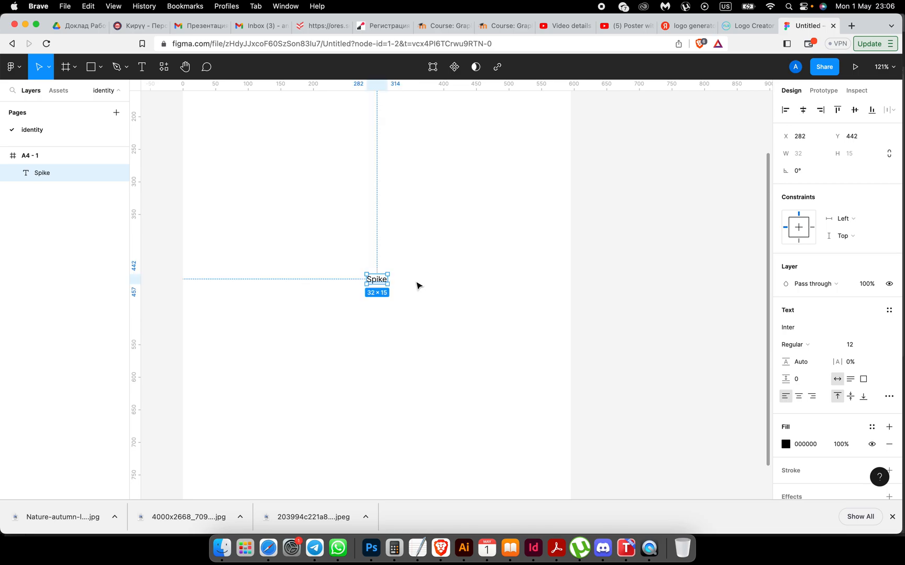
pyautogui.press('Escape')
pyautogui.hotkey('ctrl', 'v')
# Step: Move Zone below and right of Spike, then scale Spike up about 3.25 times
pyautogui.click(379, 283)
pyautogui.moveTo(379, 283); pyautogui.dragTo(403, 298)
pyautogui.scroll(5, 403, 297)
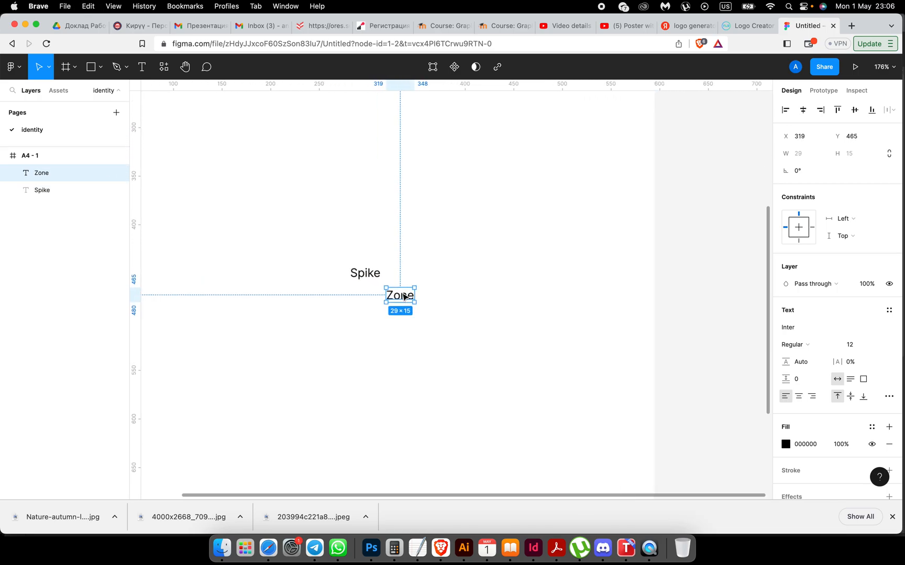
pyautogui.click(347, 271)
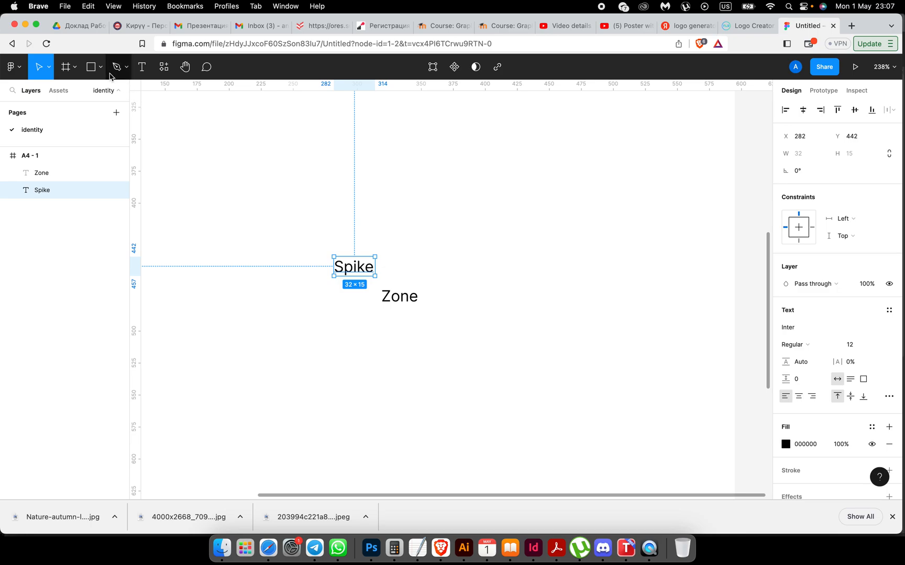
pyautogui.moveTo(375, 276); pyautogui.dragTo(396, 286)
pyautogui.press('super+z')
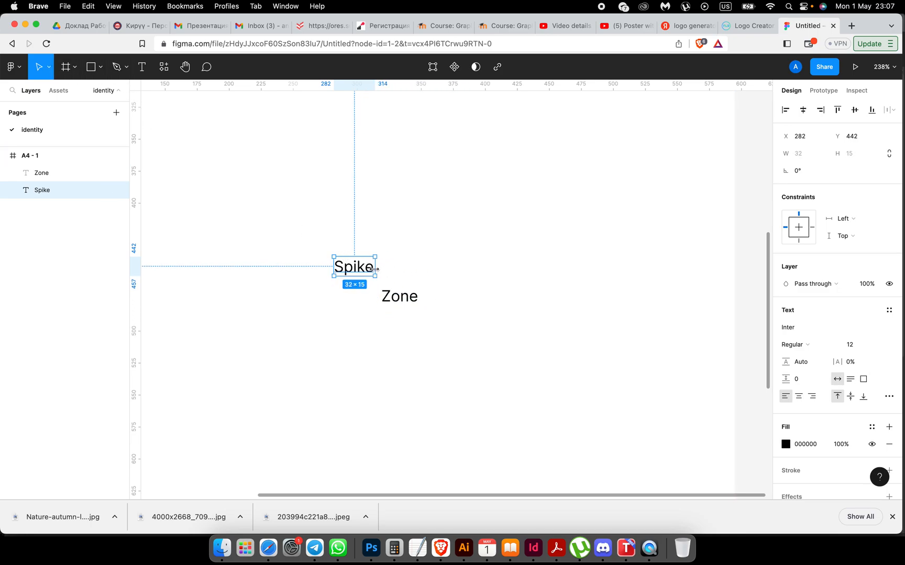
pyautogui.click(49, 71)
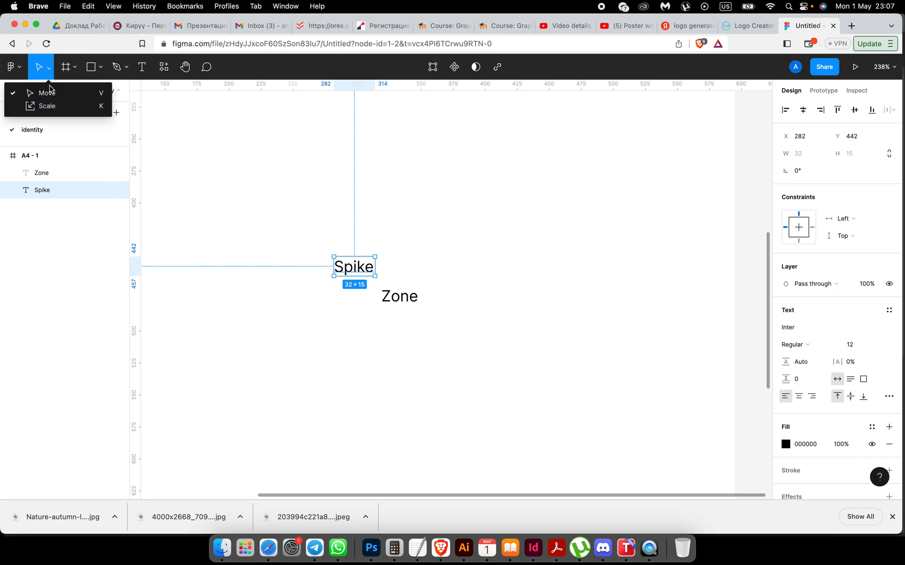
pyautogui.click(47, 105)
pyautogui.moveTo(374, 268); pyautogui.dragTo(361, 219)
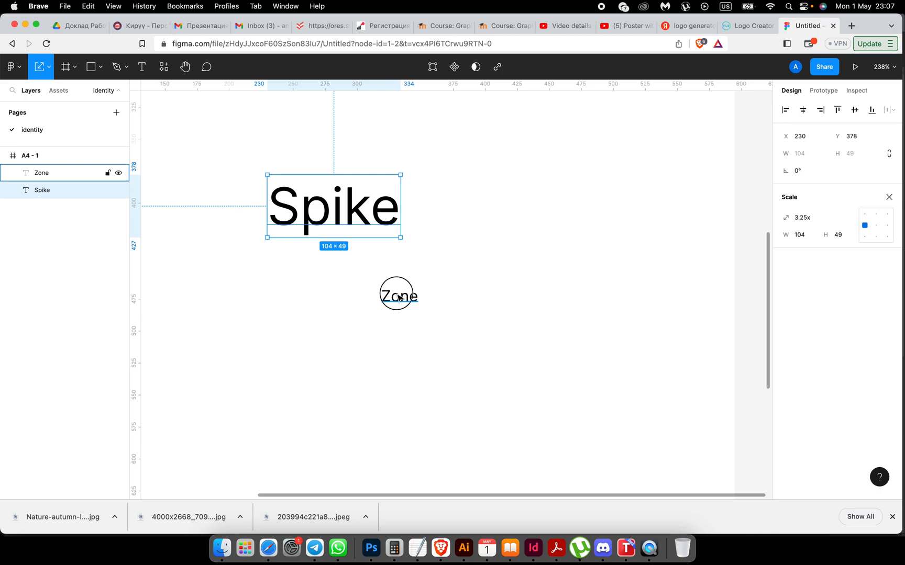
# Step: Scale Zone up to match Spike and change its capital Z to lowercase 'zone'
pyautogui.click(417, 297)
pyautogui.moveTo(417, 297)
pyautogui.mouseDown()
pyautogui.moveTo(486, 297)
pyautogui.moveTo(502, 308)
pyautogui.moveTo(400, 298)
pyautogui.mouseUp()
pyautogui.doubleClick(378, 294)
pyautogui.click(378, 295)
pyautogui.press('BackSpace')
pyautogui.write('z')
pyautogui.press('Escape')
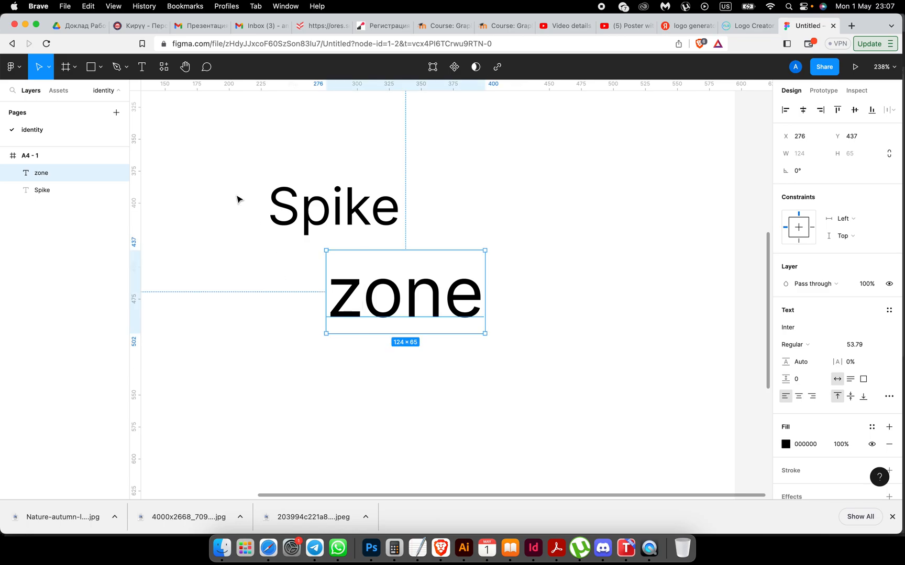
pyautogui.click(346, 223)
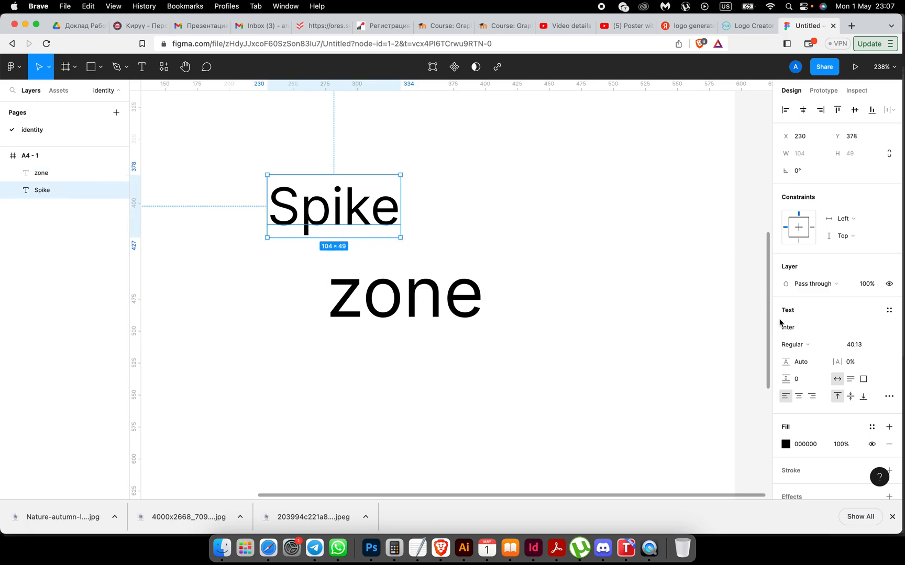
# Step: Apply Imperial Script to Spike, then step through neighbouring typefaces toward Hammersmith One
pyautogui.click(797, 330)
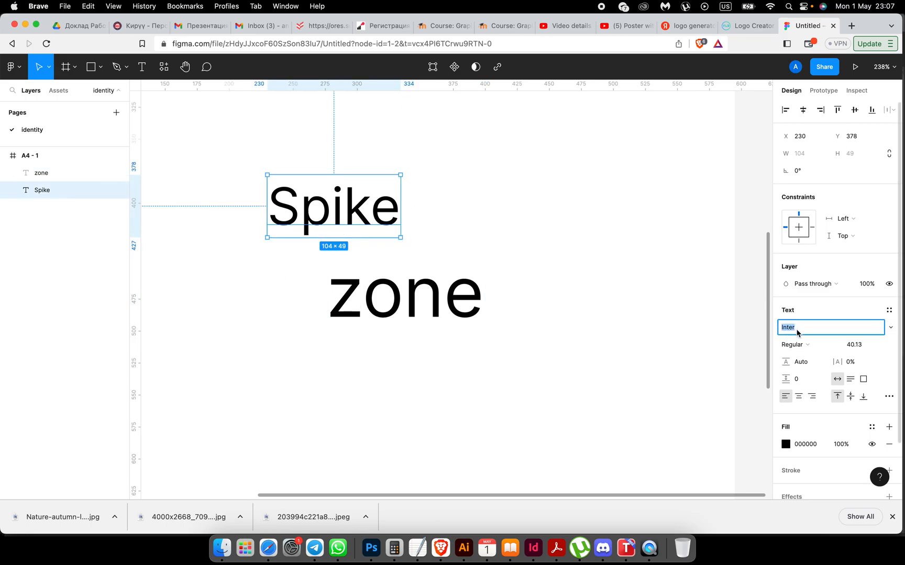
pyautogui.write('Imperial')
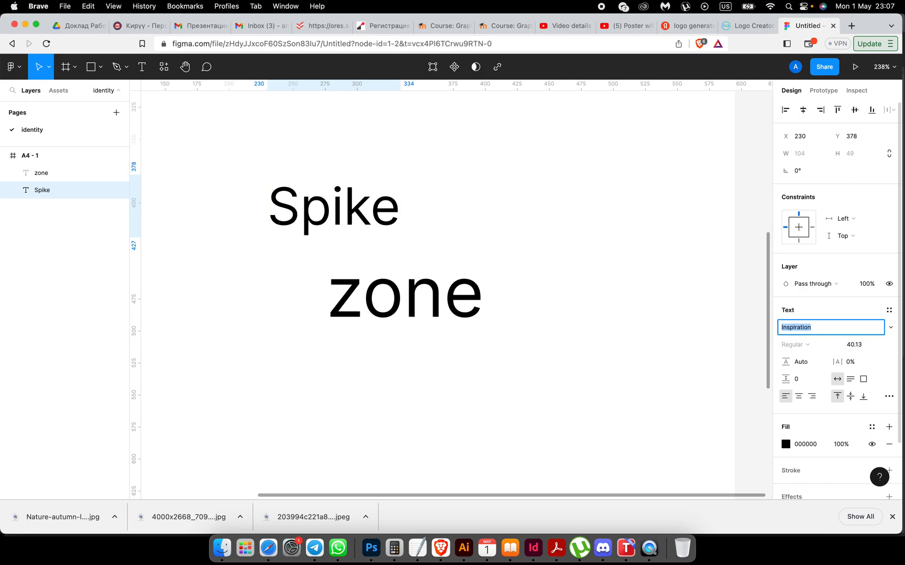
pyautogui.press('Return')
pyautogui.press('Up')
pyautogui.press('Up')
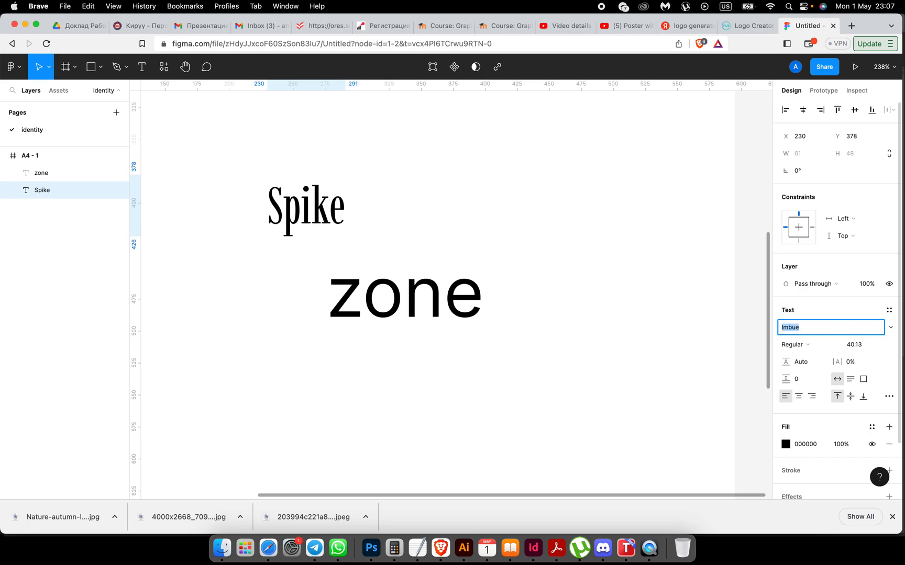
pyautogui.press('Up')
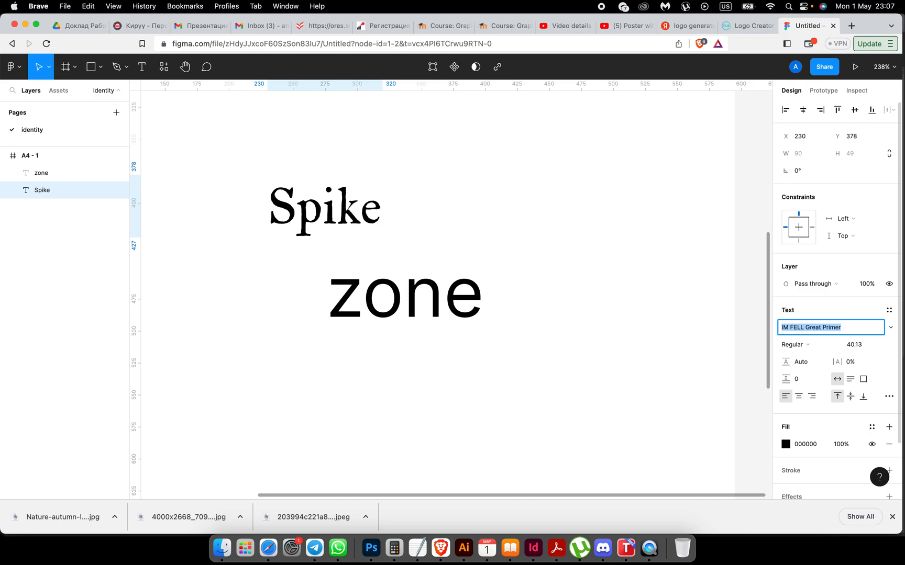
pyautogui.press('Up')
pyautogui.press('Up')
pyautogui.press('Up')
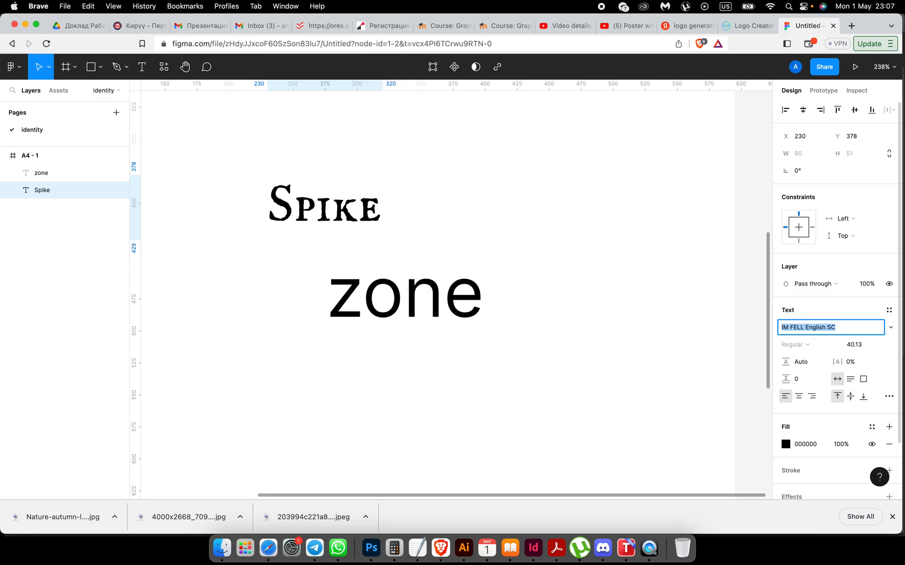
pyautogui.press('Up')
pyautogui.press('Up')
pyautogui.press('Up')
pyautogui.press('Up')
pyautogui.press('Up')
pyautogui.press('Up')
pyautogui.press('Up')
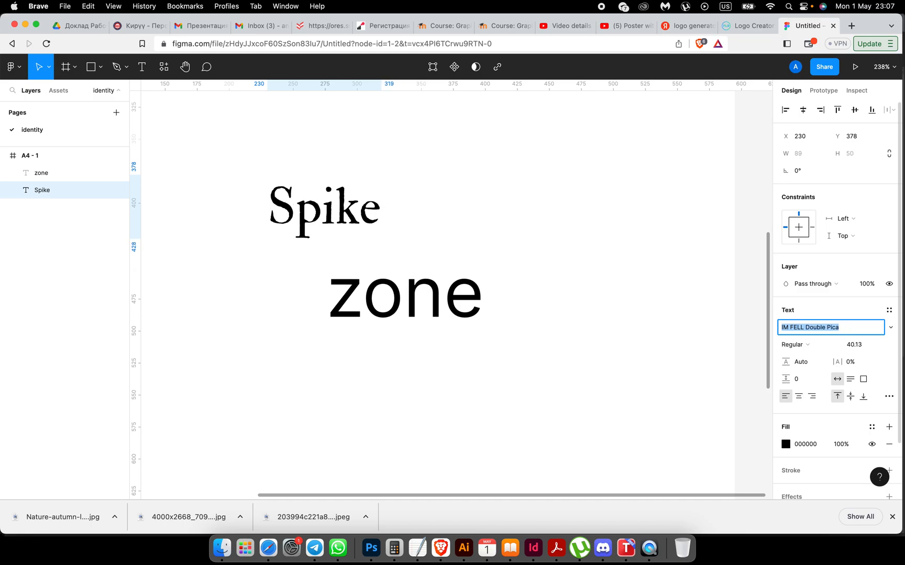
pyautogui.press('Down')
pyautogui.press('Up')
pyautogui.press('Up')
pyautogui.press('Up')
pyautogui.press('Up')
pyautogui.press('Up')
pyautogui.press('Up')
pyautogui.press('Up')
pyautogui.press('Up')
pyautogui.press('Up')
pyautogui.press('Up')
pyautogui.press('Up')
pyautogui.press('Up')
pyautogui.press('Up')
pyautogui.press('Up')
pyautogui.press('Up')
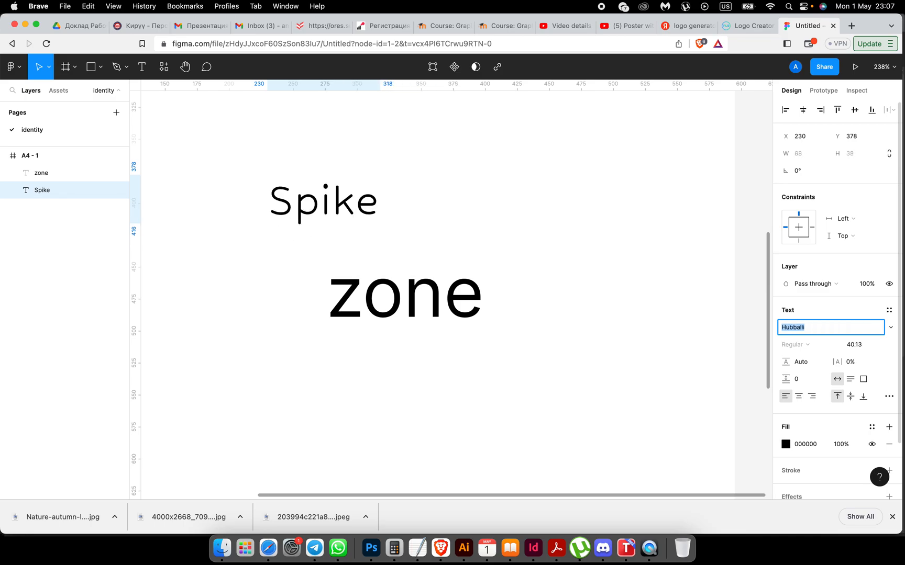
pyautogui.press('Up')
pyautogui.press('Up')
pyautogui.press('Up')
pyautogui.press('Up')
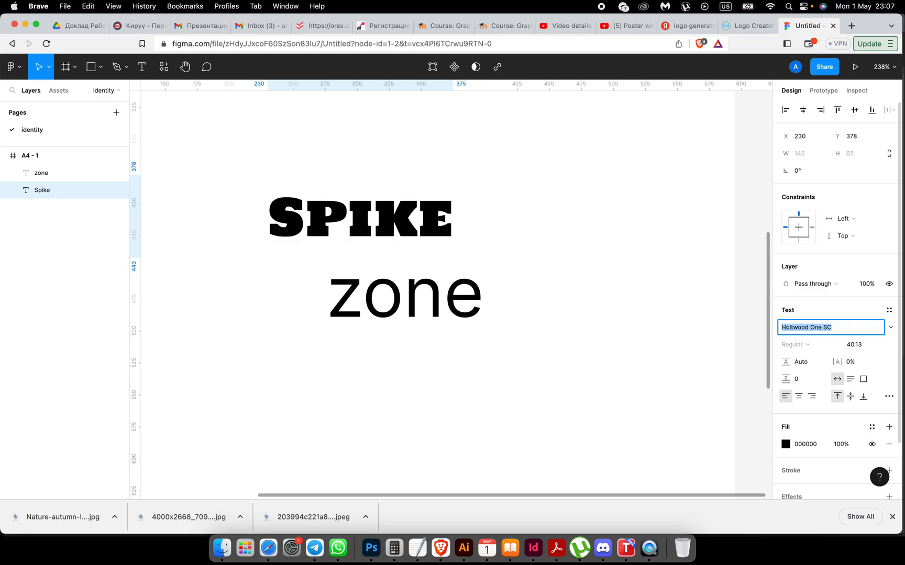
pyautogui.press('Up')
pyautogui.press('Up')
pyautogui.press('Up')
pyautogui.press('Up')
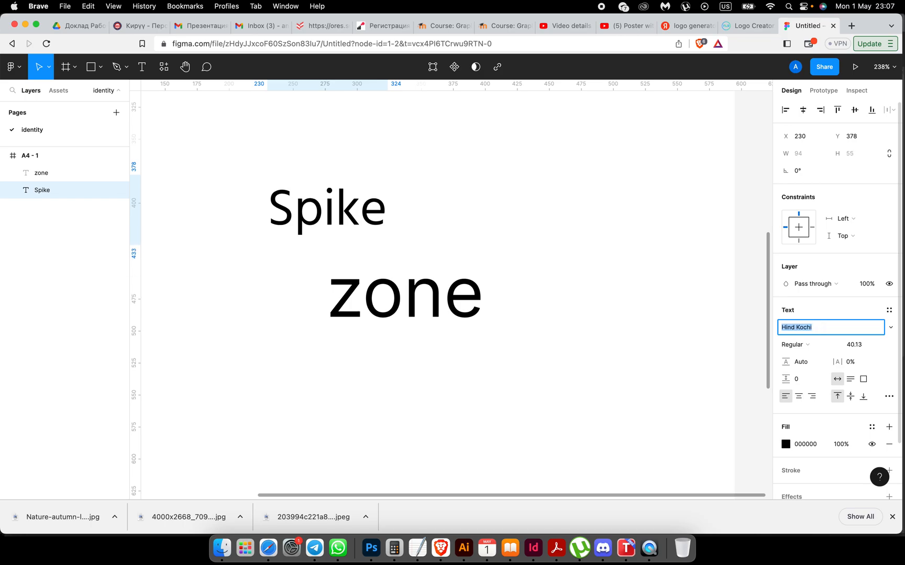
pyautogui.press('Up')
pyautogui.press('Up')
pyautogui.press('Up')
pyautogui.press('Up')
pyautogui.press('Up')
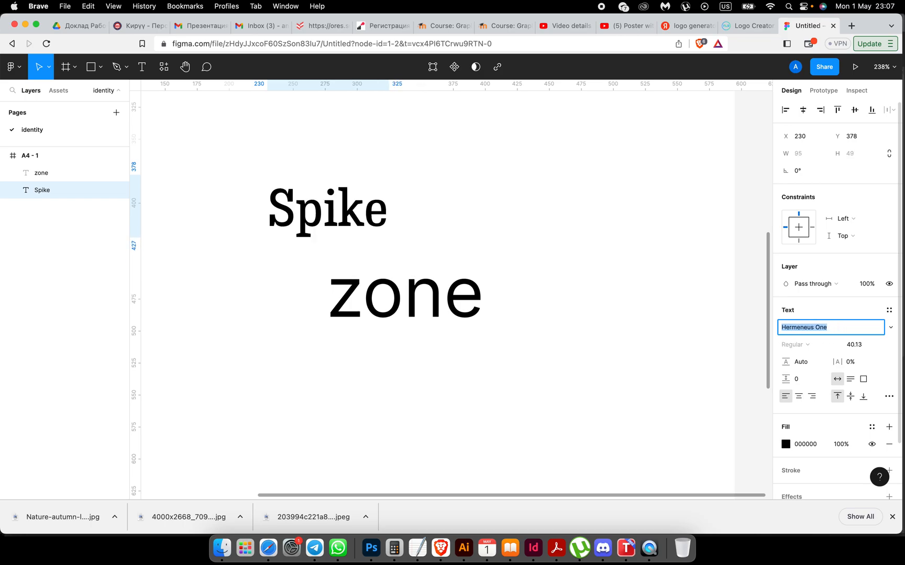
pyautogui.press('Up')
pyautogui.press('Up')
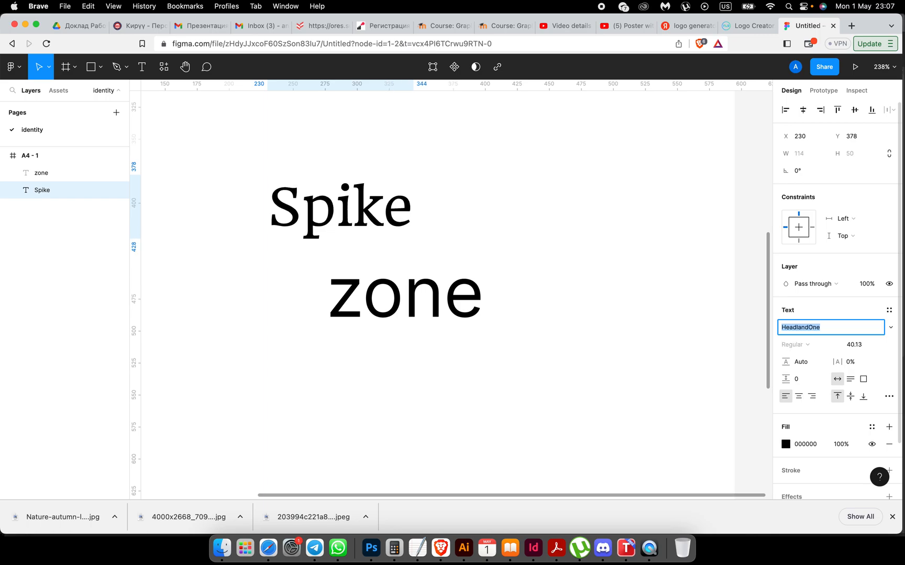
pyautogui.press('Up')
pyautogui.press('Up')
pyautogui.press('Up')
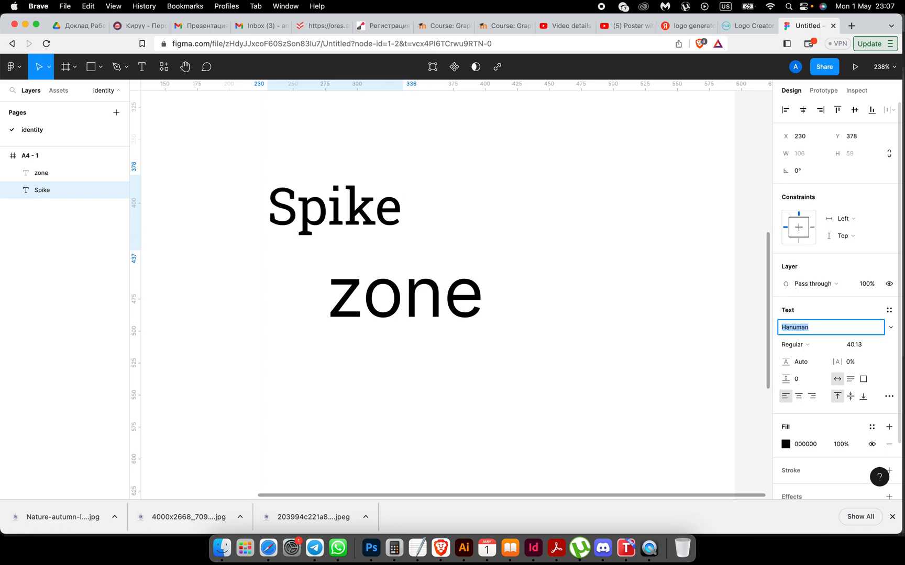
pyautogui.press('Up')
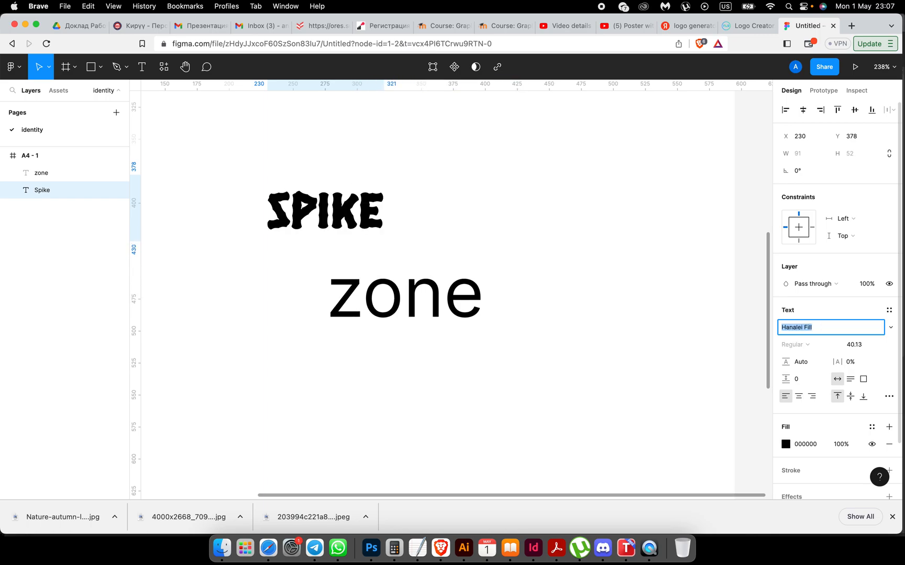
pyautogui.press('Up')
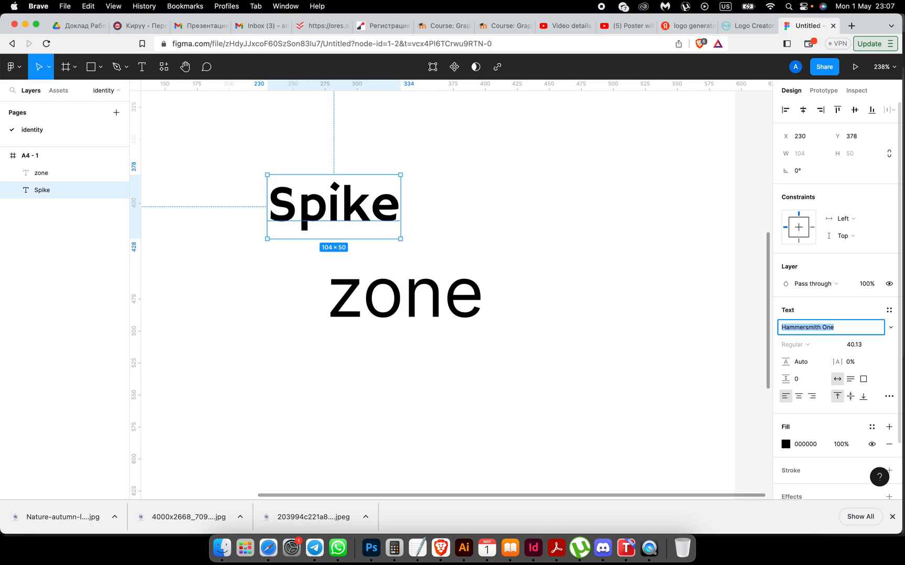
# Step: Change the zone text's font from Inter to the Inspiration script
pyautogui.click(571, 257)
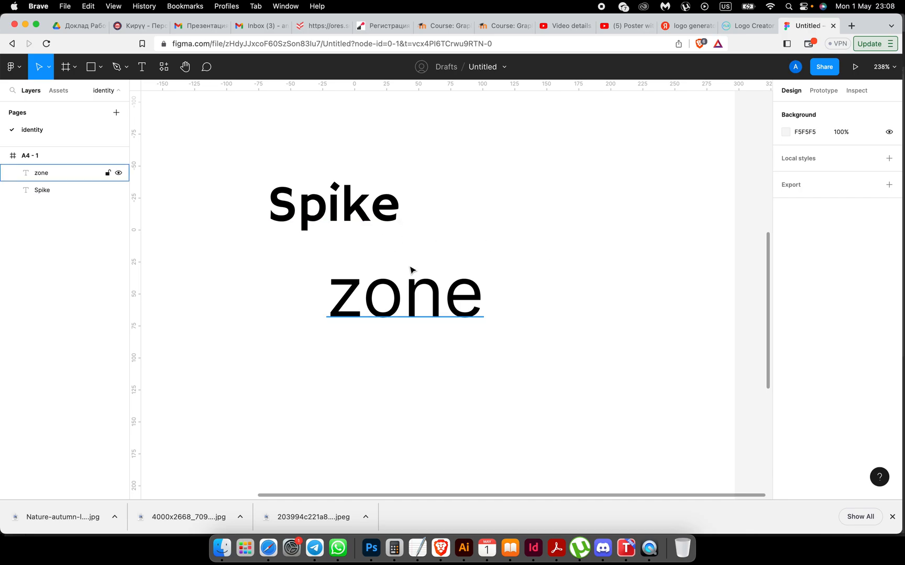
pyautogui.click(411, 305)
pyautogui.click(809, 332)
pyautogui.press('Up')
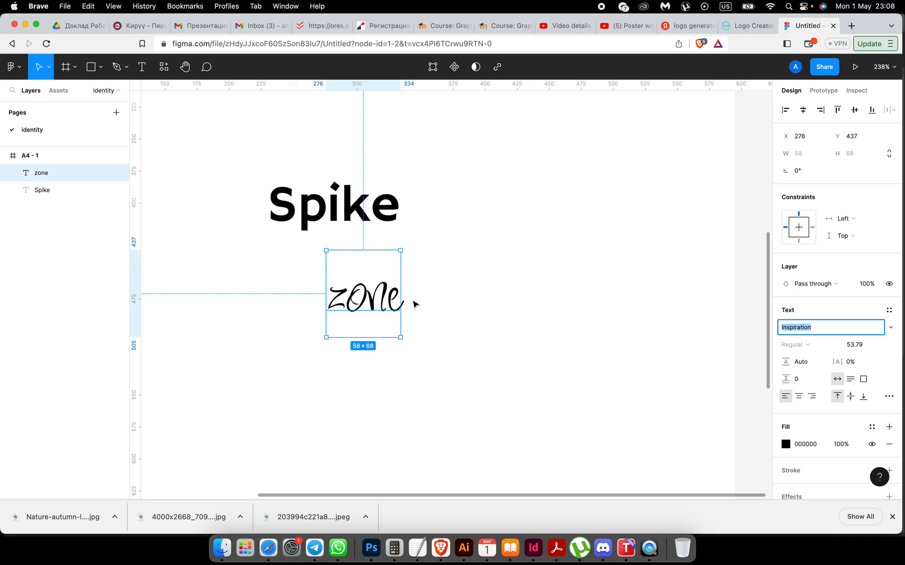
# Step: Move zone up under Spike and scale it down to about 0.78x
pyautogui.moveTo(373, 306); pyautogui.dragTo(369, 248)
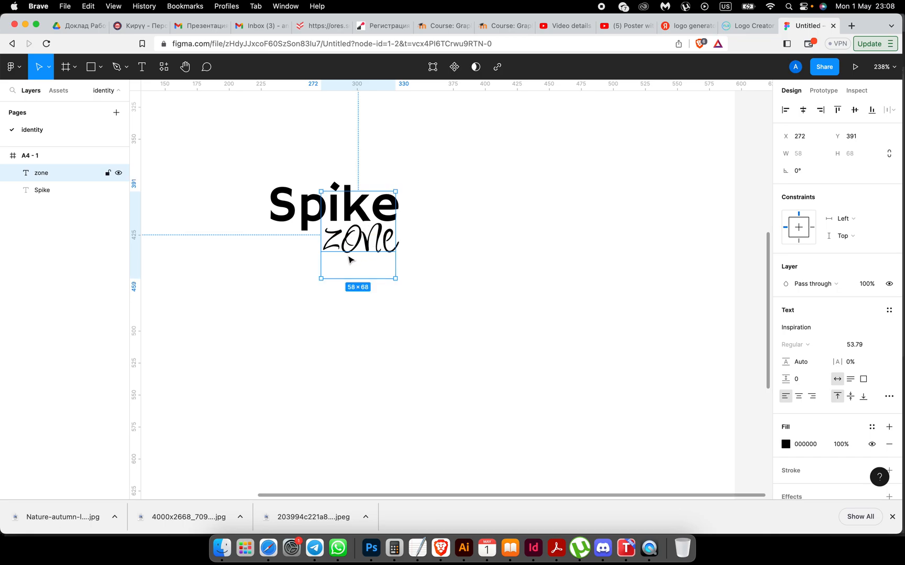
pyautogui.click(47, 67)
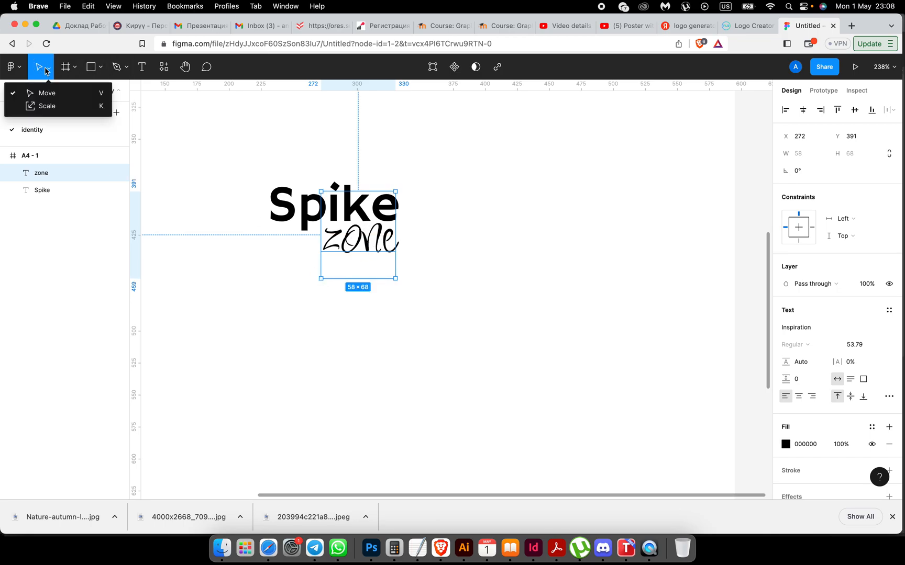
pyautogui.click(46, 106)
pyautogui.moveTo(319, 279); pyautogui.dragTo(341, 256)
pyautogui.moveTo(368, 223)
pyautogui.mouseDown()
pyautogui.moveTo(372, 236)
pyautogui.moveTo(345, 239)
pyautogui.moveTo(403, 240)
pyautogui.moveTo(371, 240)
pyautogui.mouseUp()
# Step: Scale the zone script 1.4x to 63×74 and shift it right to X 332, overlapping Spike
pyautogui.click(403, 330)
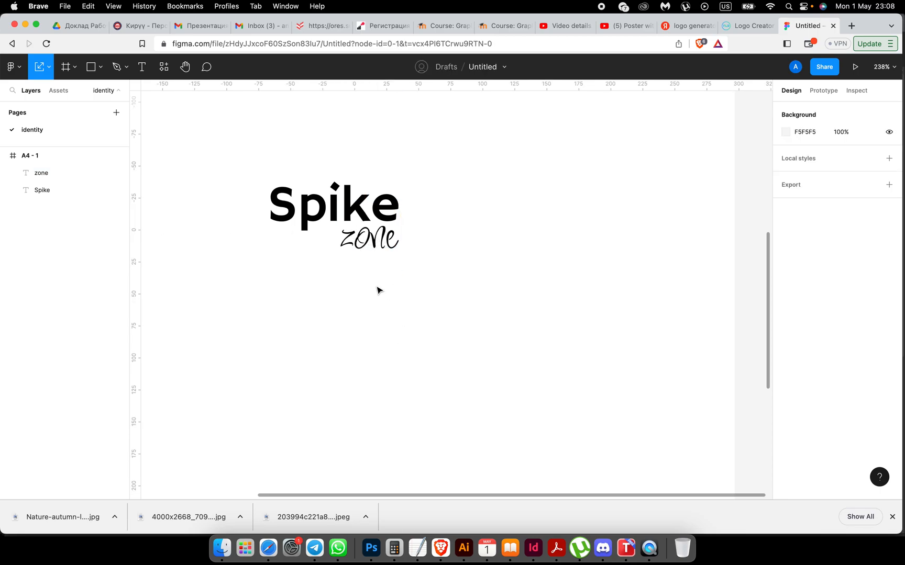
pyautogui.moveTo(255, 163); pyautogui.dragTo(442, 273)
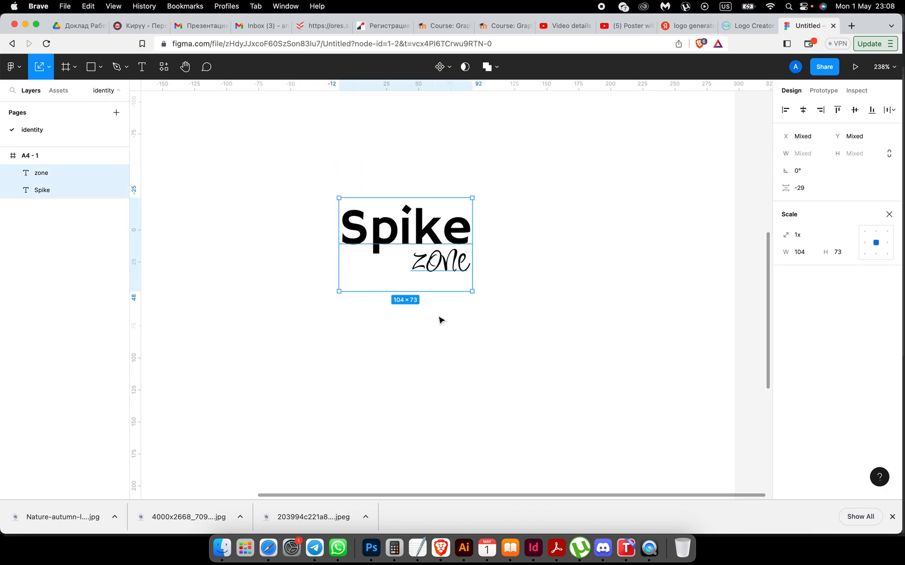
pyautogui.click(436, 271)
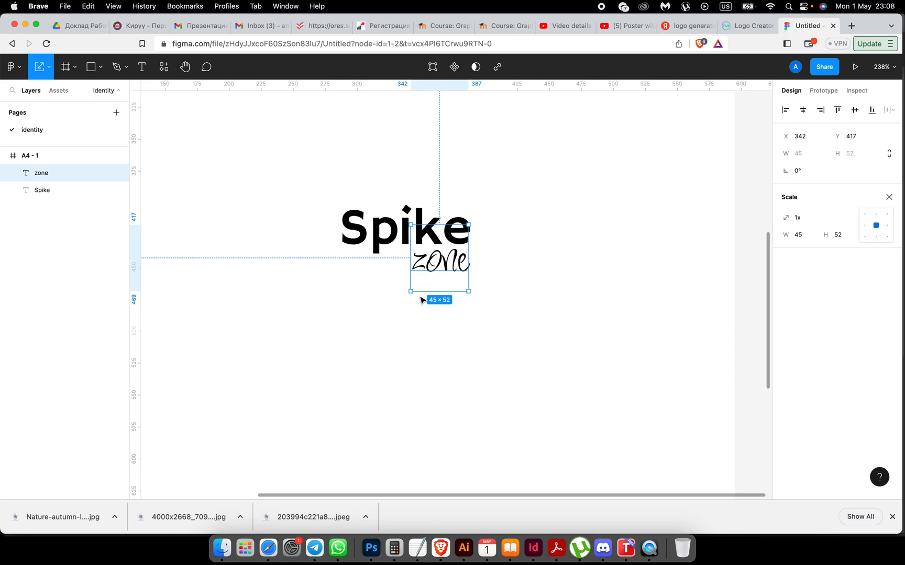
pyautogui.moveTo(411, 291); pyautogui.dragTo(437, 262)
pyautogui.moveTo(434, 261); pyautogui.dragTo(439, 258)
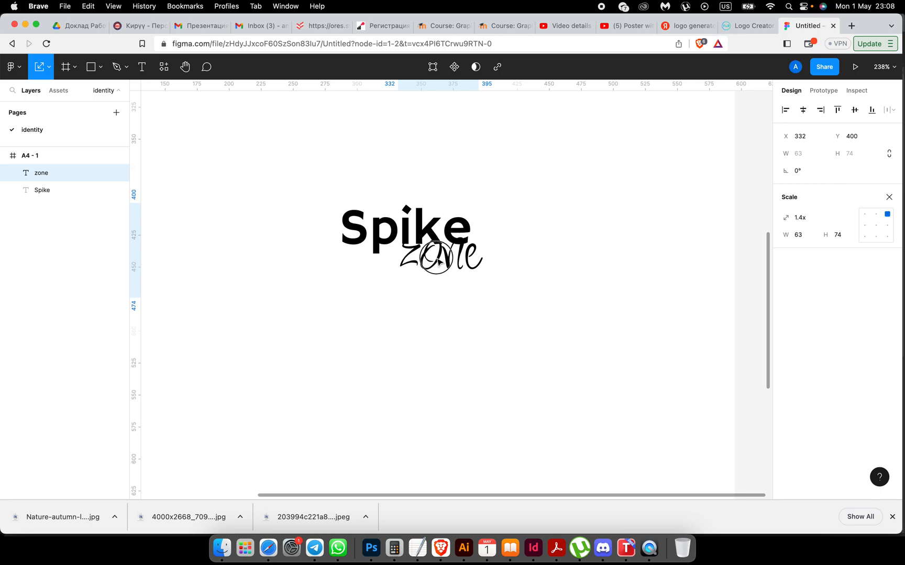
pyautogui.click(522, 334)
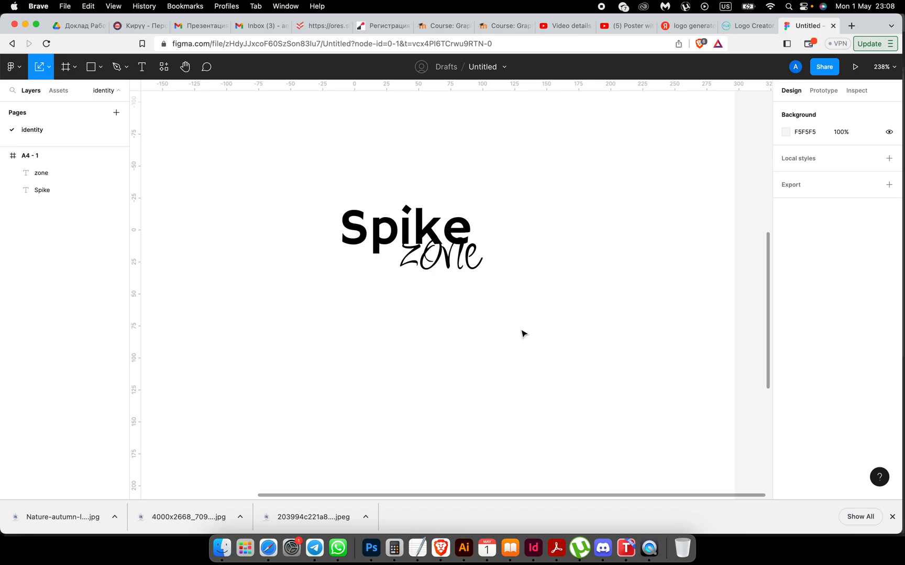
pyautogui.click(451, 267)
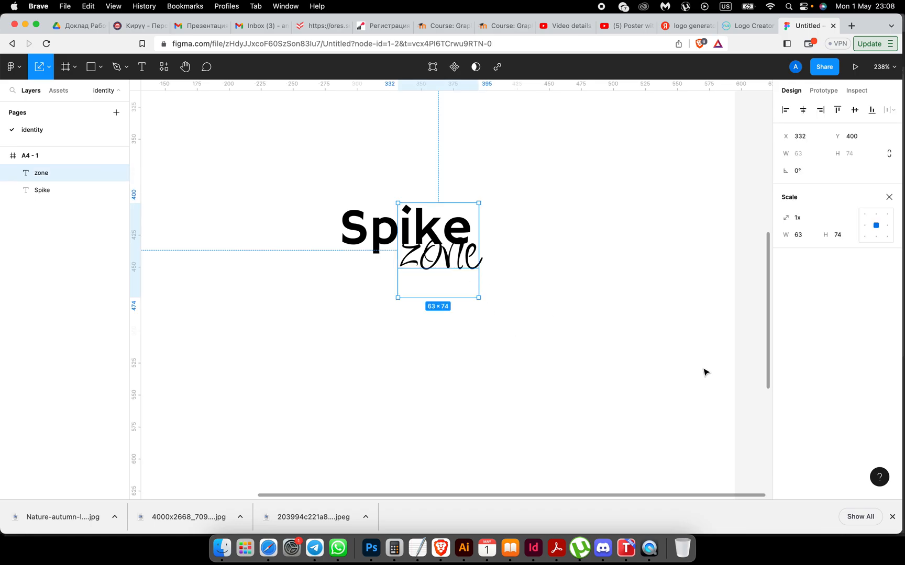
# Step: Give the zone script a white FFFFFF outside stroke of weight 0.5
pyautogui.click(49, 70)
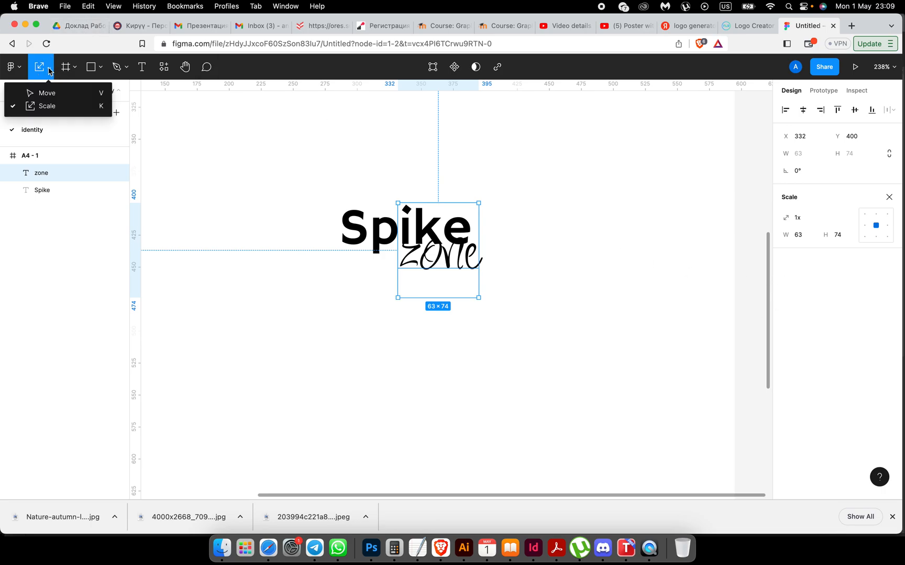
pyautogui.press('Escape')
pyautogui.click(49, 68)
pyautogui.click(47, 89)
pyautogui.scroll(-1, 804, 403)
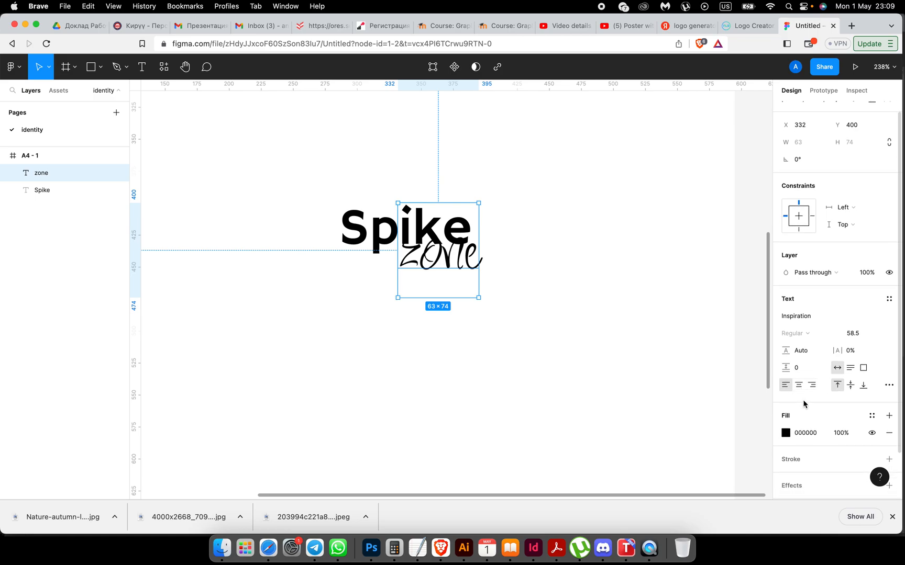
pyautogui.click(889, 462)
pyautogui.scroll(-1, 793, 383)
pyautogui.scroll(-3, 792, 383)
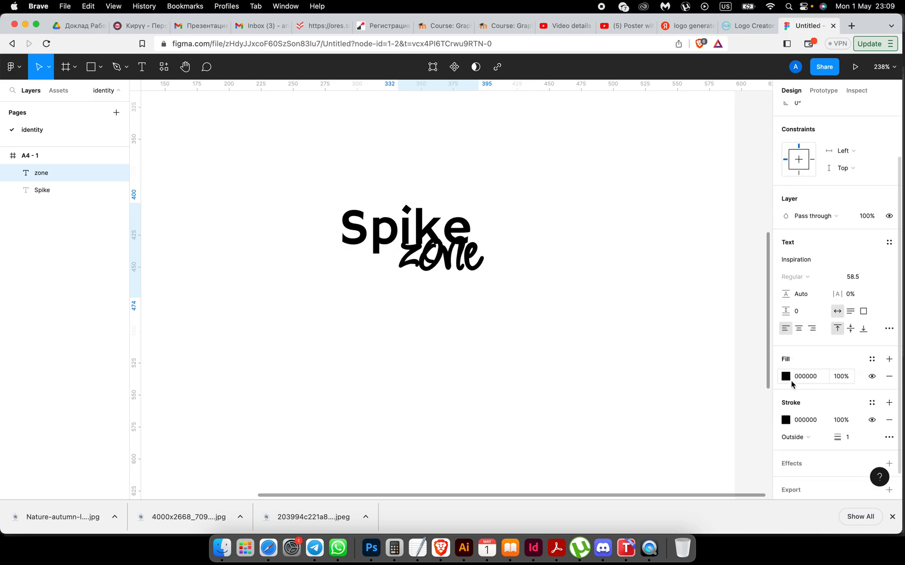
pyautogui.click(785, 420)
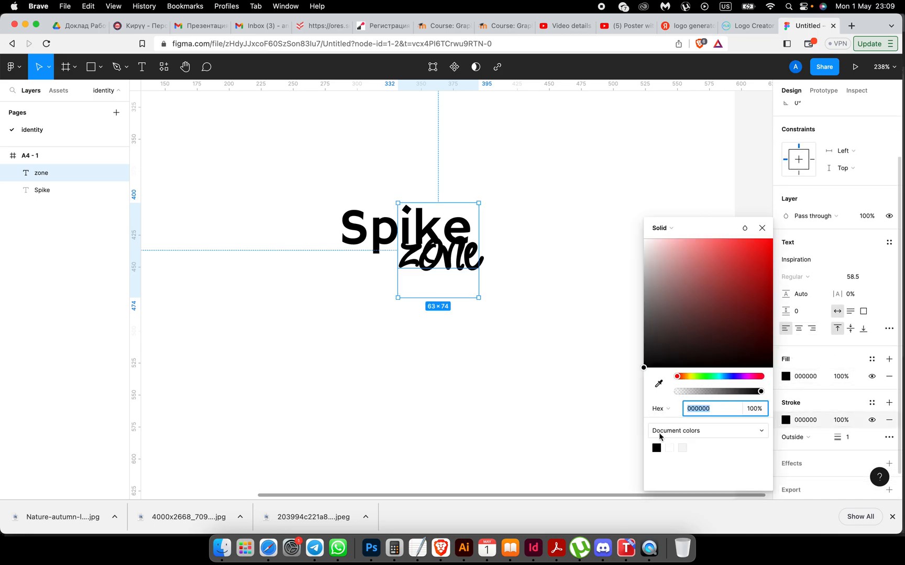
pyautogui.click(669, 448)
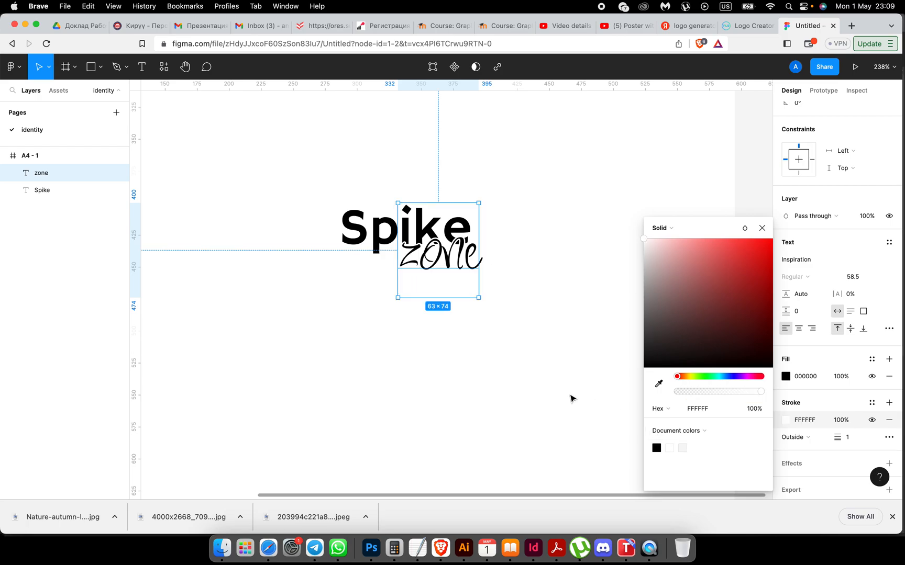
pyautogui.click(848, 440)
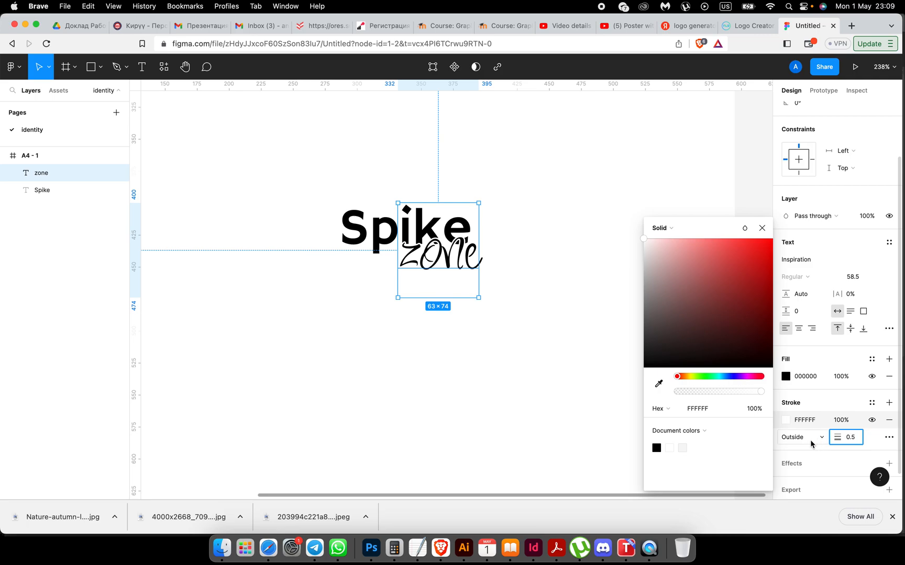
pyautogui.write('0.5')
pyautogui.click(489, 418)
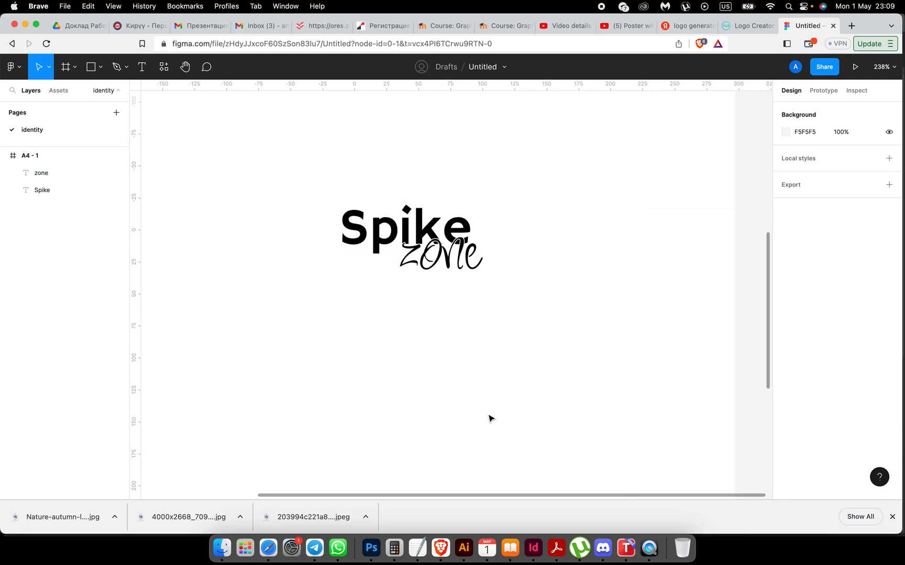
# Step: Nudge zone slightly left so it sits tucked under Spike
pyautogui.scroll(-5, 445, 299)
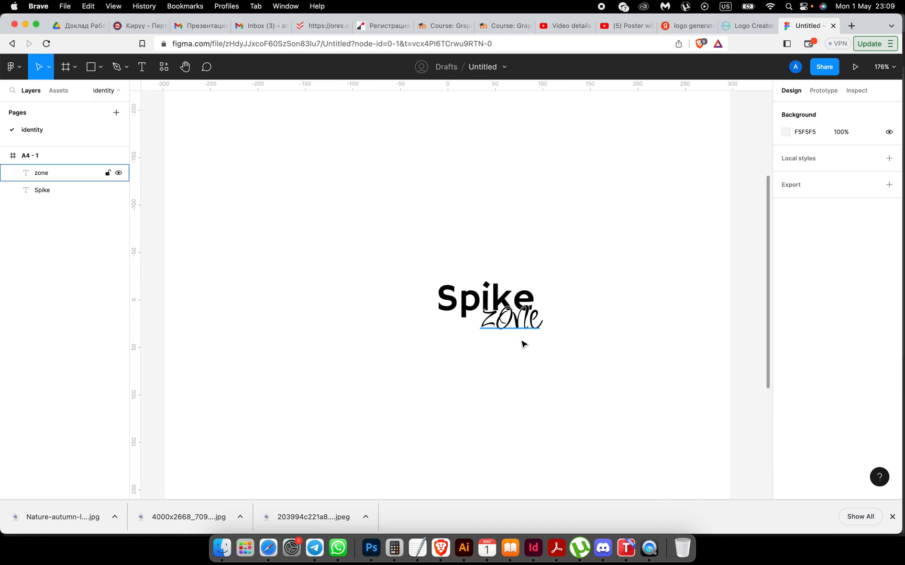
pyautogui.click(515, 318)
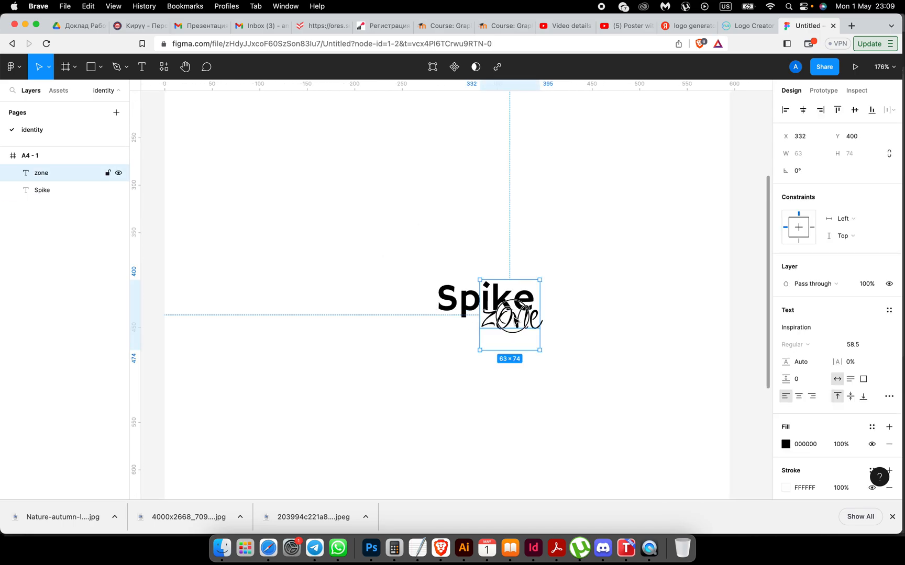
pyautogui.scroll(5, 515, 319)
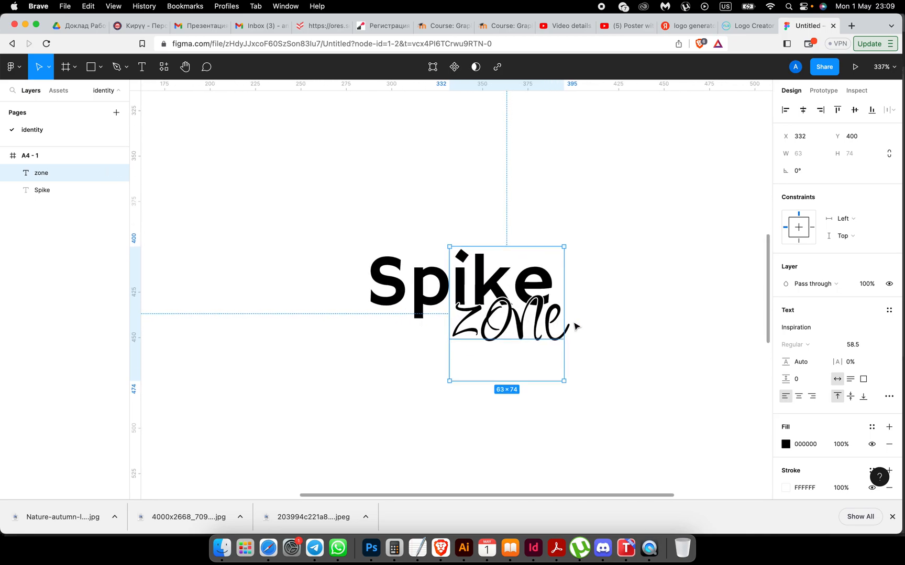
pyautogui.click(615, 333)
pyautogui.moveTo(542, 317); pyautogui.dragTo(528, 318)
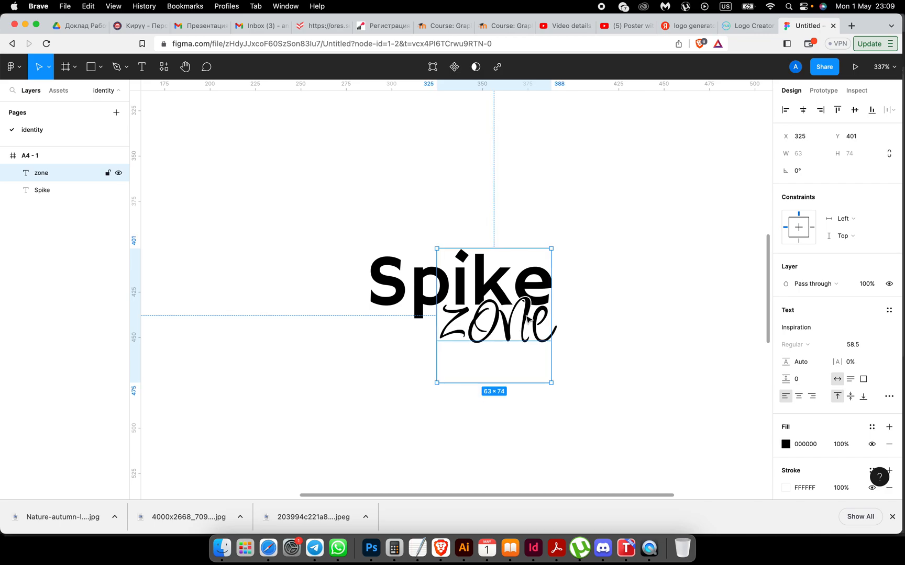
pyautogui.click(599, 411)
# Step: Move the combined Spike/zone wordmark up toward the top of the A4 frame
pyautogui.scroll(-5, 598, 410)
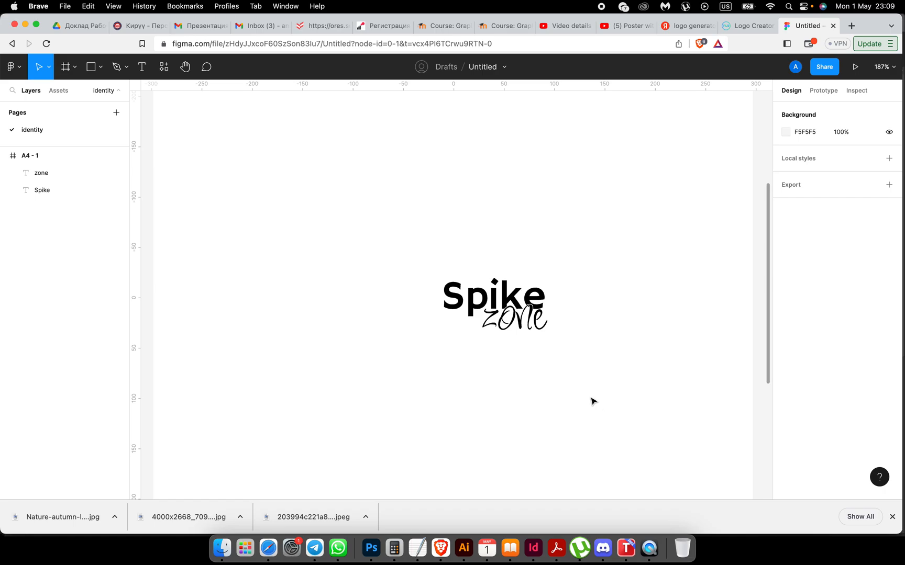
pyautogui.moveTo(432, 277); pyautogui.dragTo(564, 343)
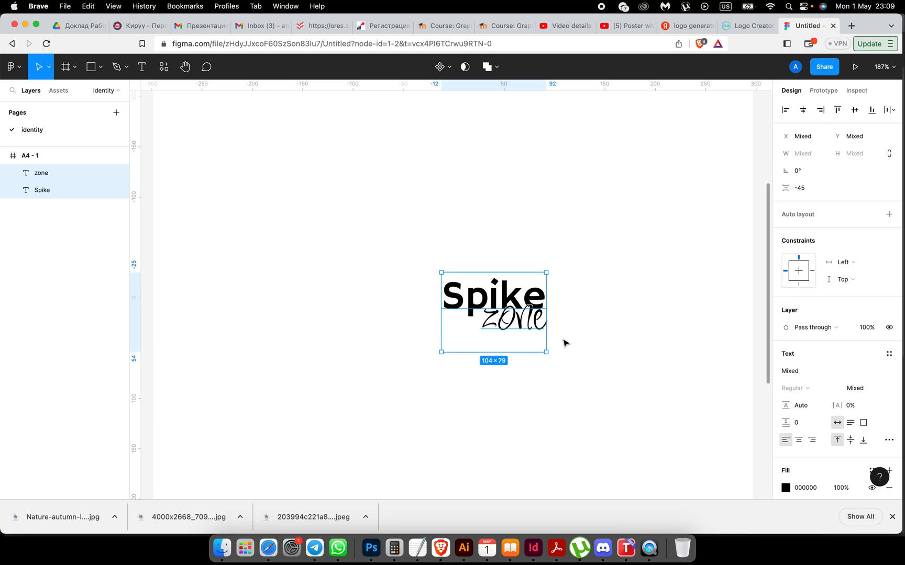
pyautogui.press('-')
pyautogui.press('-')
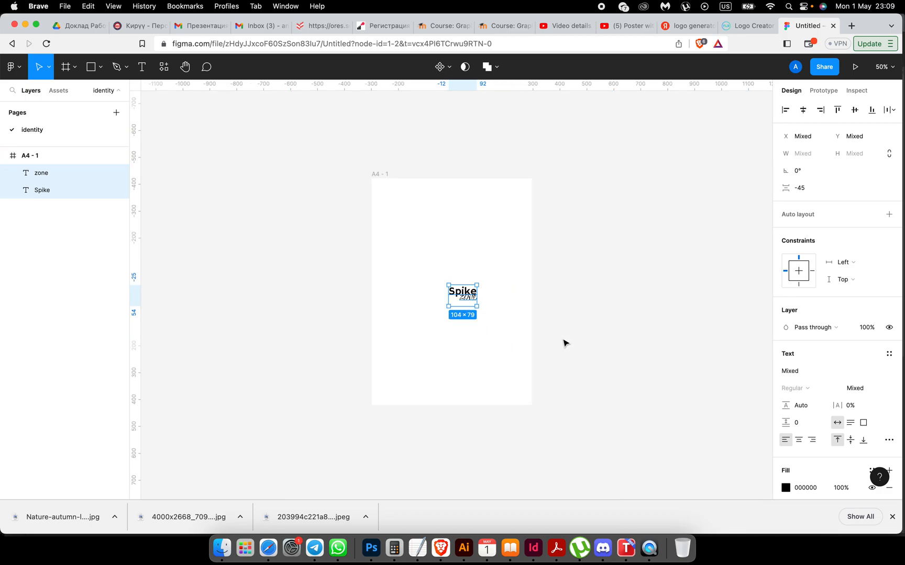
pyautogui.moveTo(469, 295); pyautogui.dragTo(480, 238)
pyautogui.keyDown('ctrl'); pyautogui.scroll(5, 459, 320); pyautogui.keyUp('ctrl')
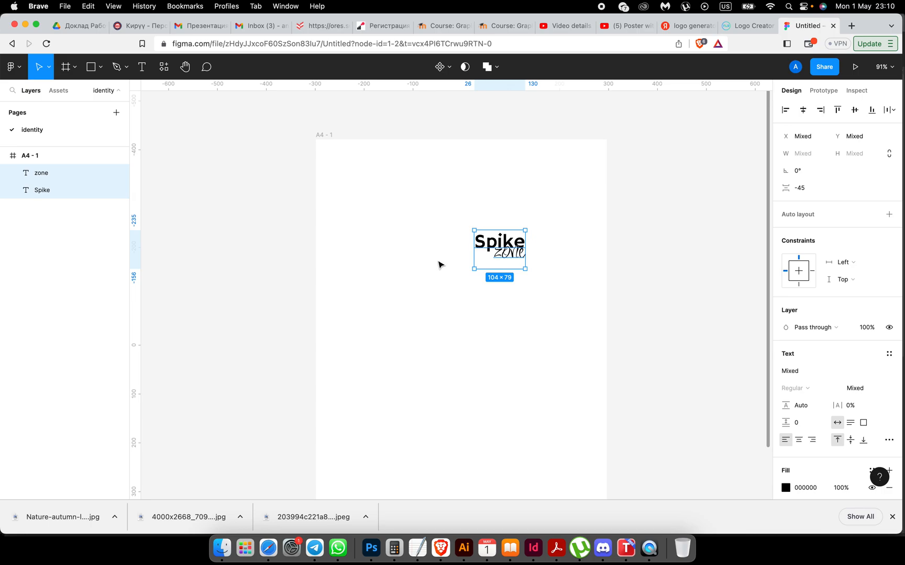
pyautogui.click(411, 239)
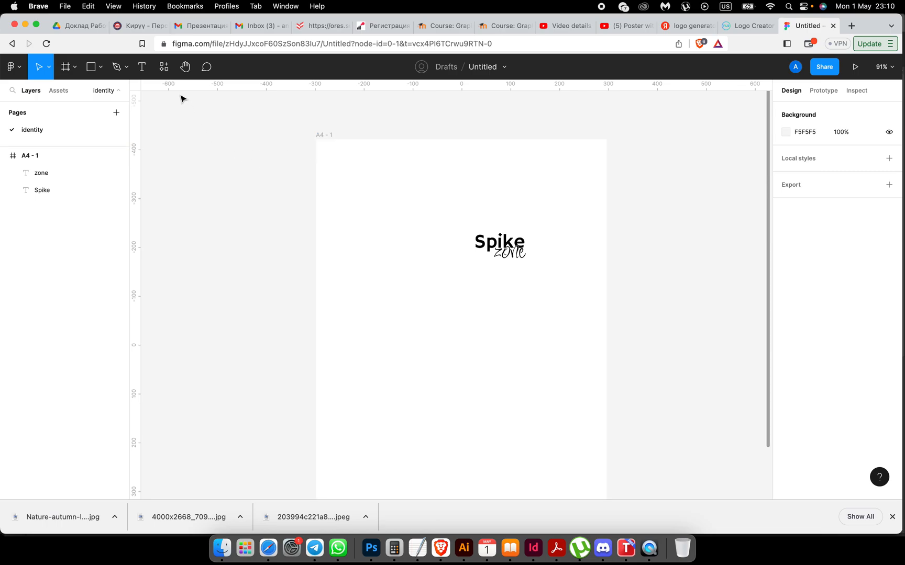
# Step: Search the plugins for 'logo' and run Vector Logos, focusing its search field
pyautogui.click(163, 68)
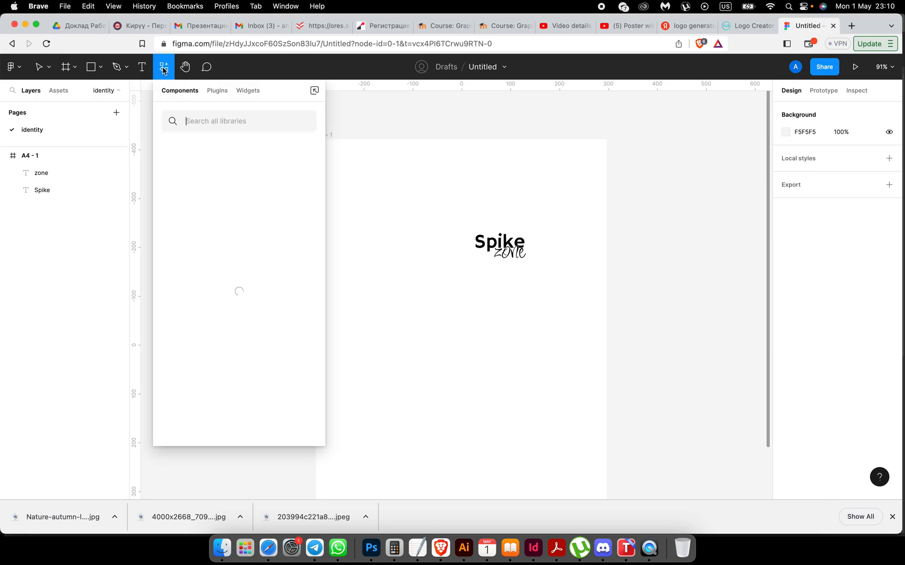
pyautogui.click(217, 90)
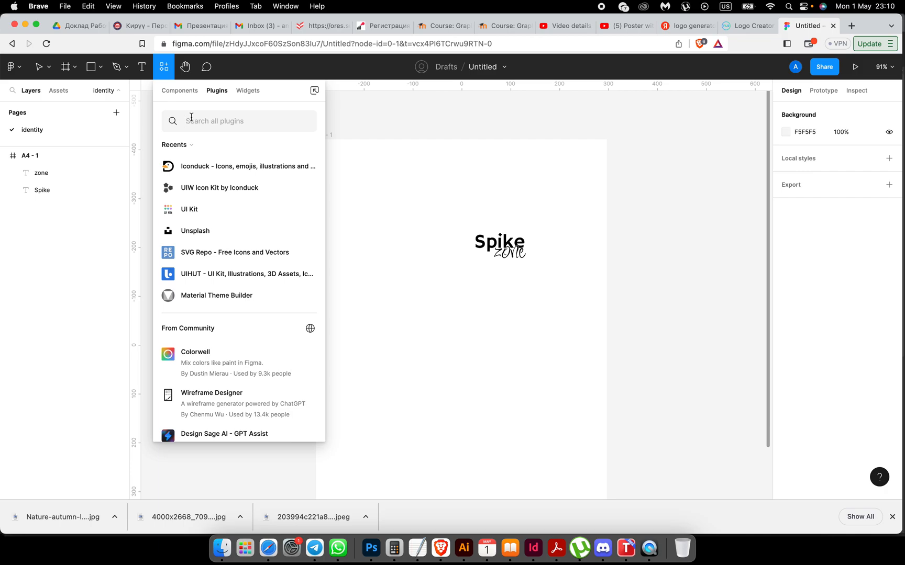
pyautogui.write('log')
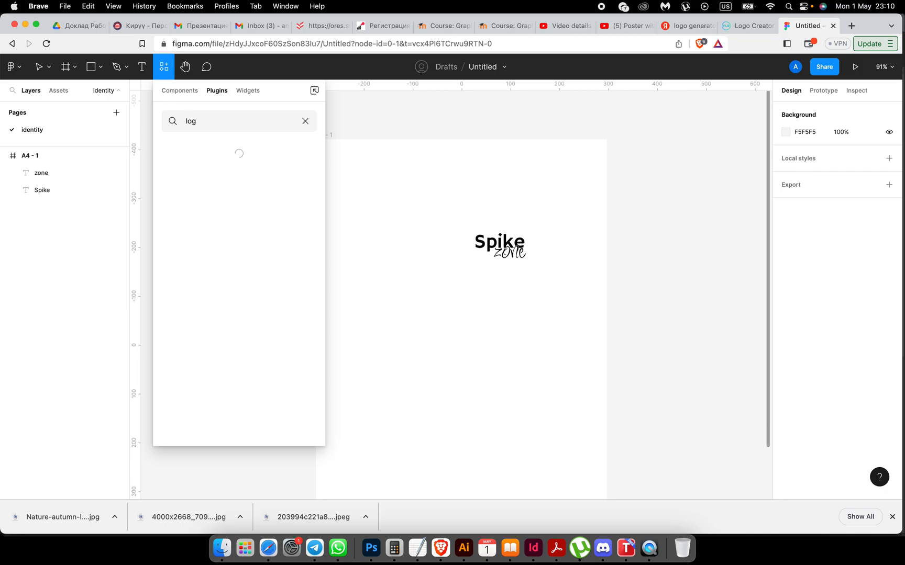
pyautogui.write('o')
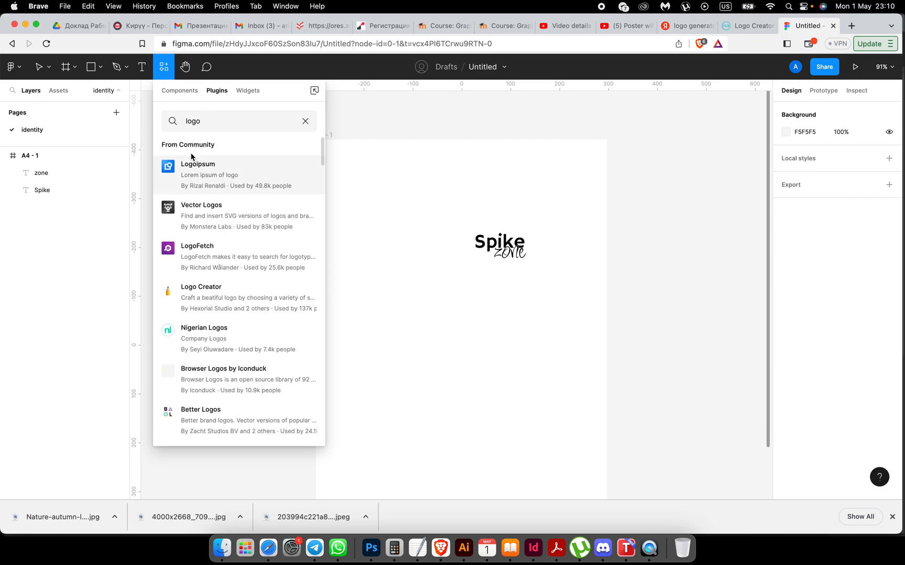
pyautogui.click(209, 209)
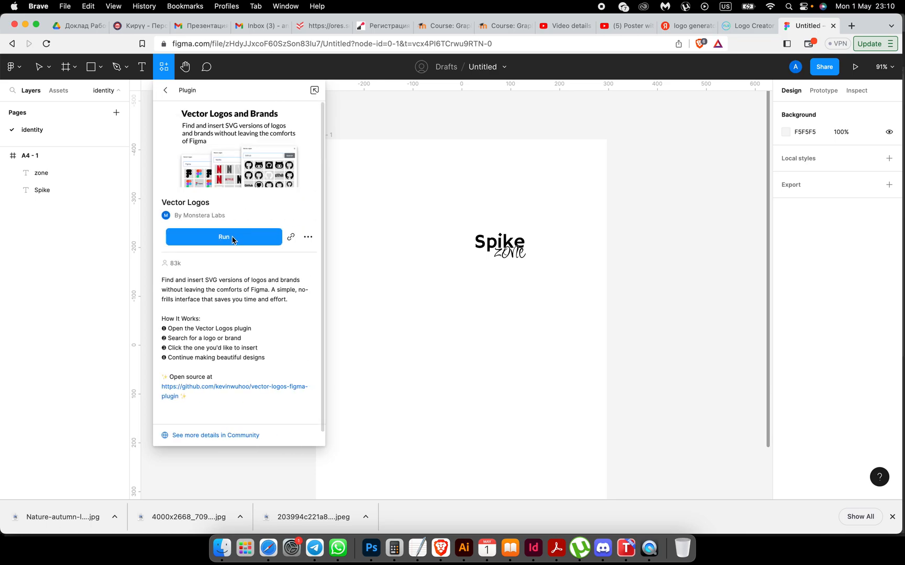
pyautogui.click(224, 237)
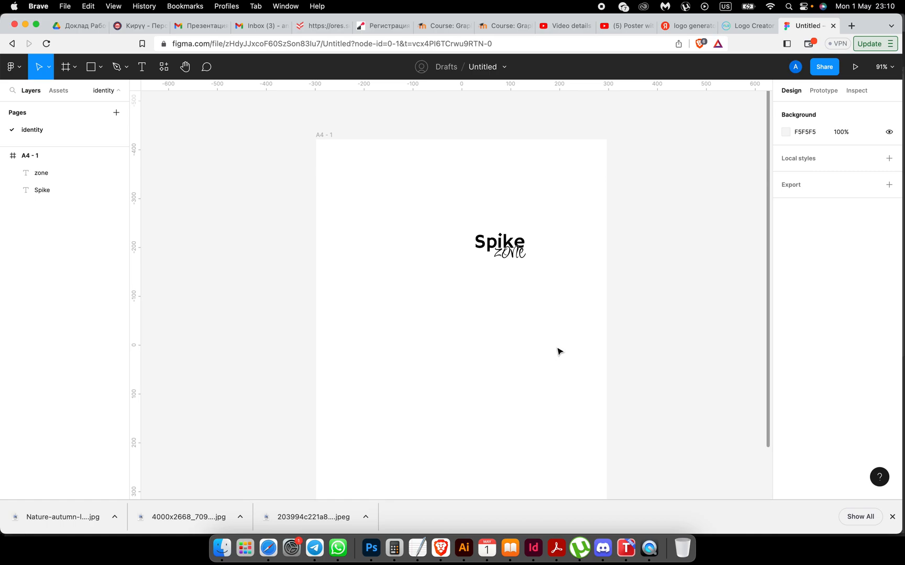
pyautogui.click(387, 215)
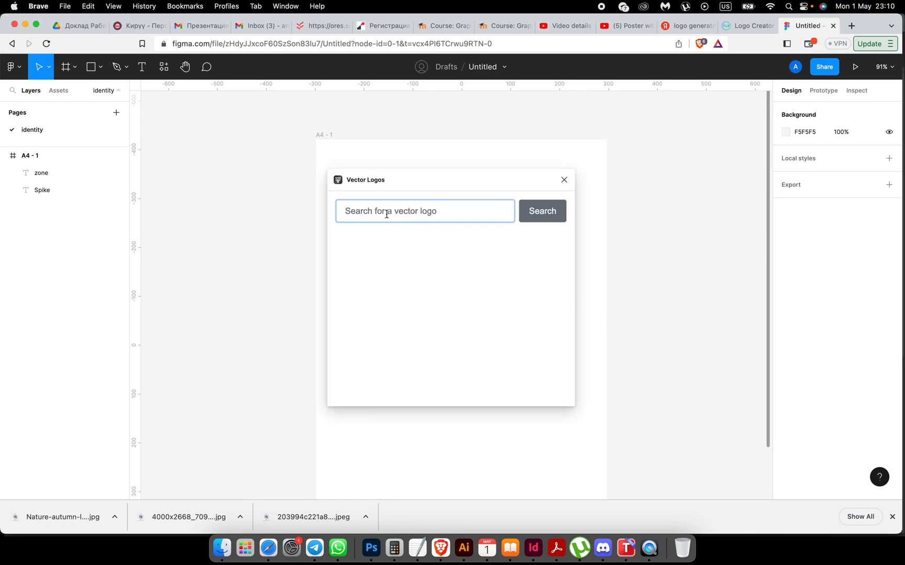
# Step: Search Vector Logos for 'volleyball' and insert the DVV volleyball logo as a 512×512 frame
pyautogui.write('volleyball equipment')
pyautogui.press('Return')
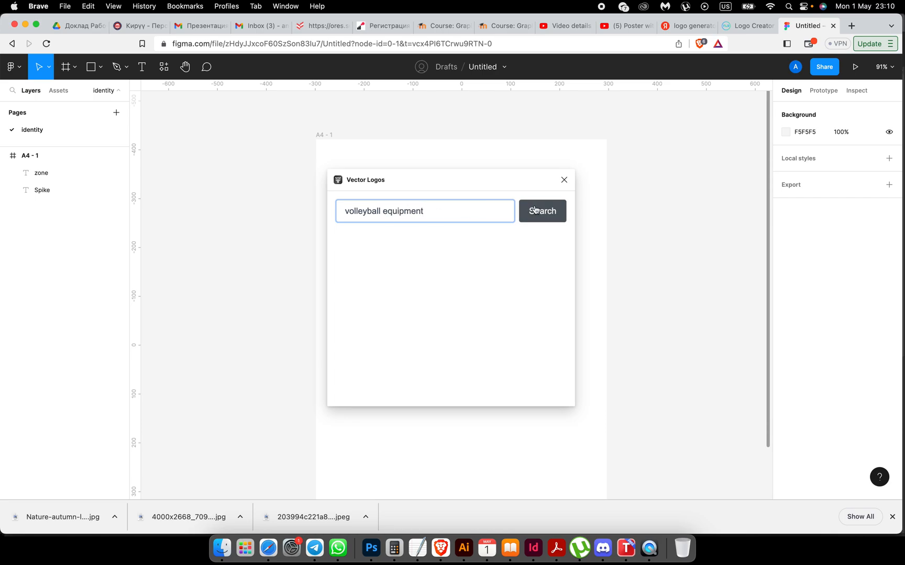
pyautogui.click(422, 214)
pyautogui.press('BackSpace')
pyautogui.press('BackSpace')
pyautogui.press('BackSpace')
pyautogui.press('BackSpace')
pyautogui.press('BackSpace')
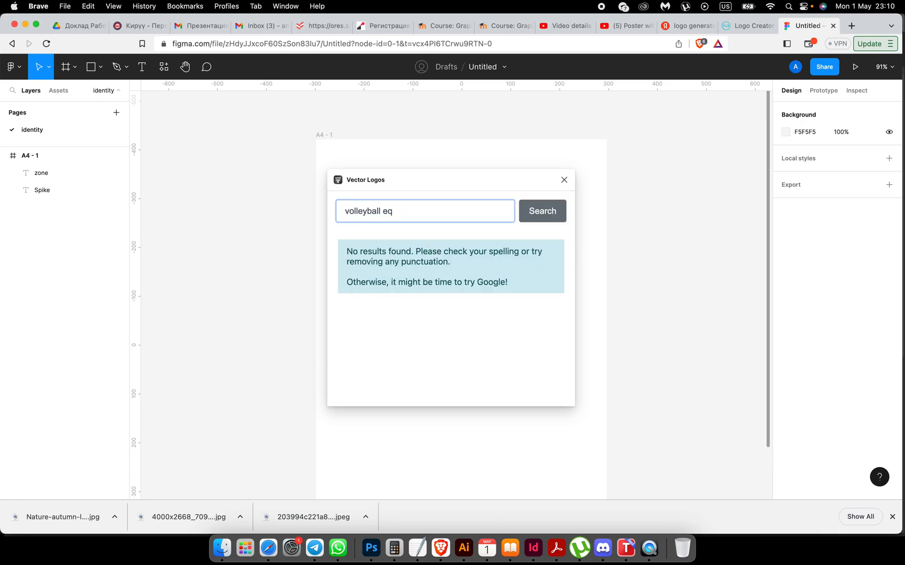
pyautogui.press('Return')
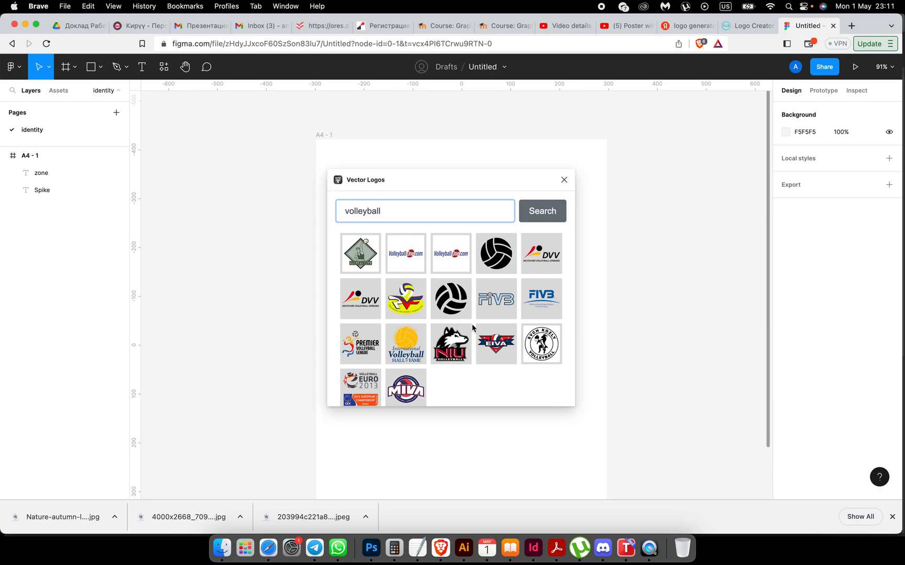
pyautogui.scroll(-1, 507, 319)
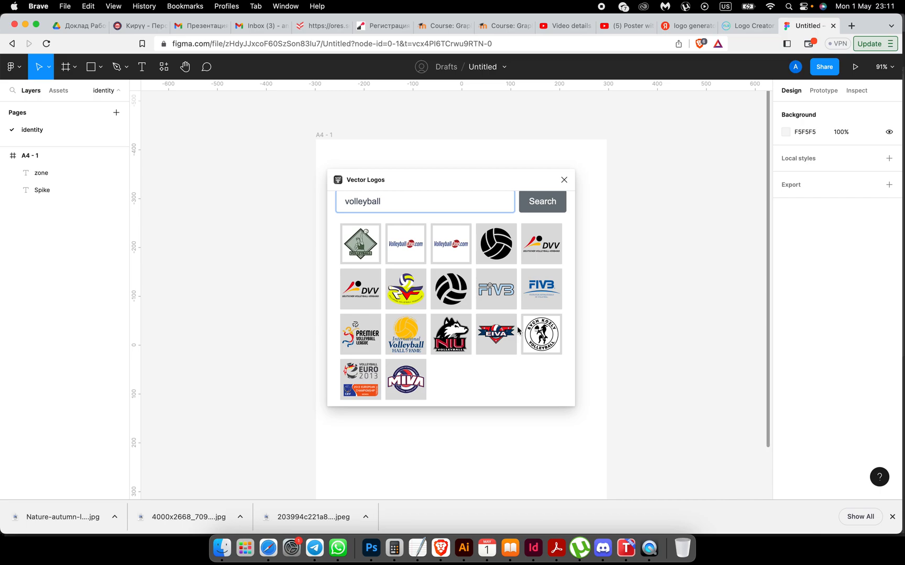
pyautogui.click(544, 246)
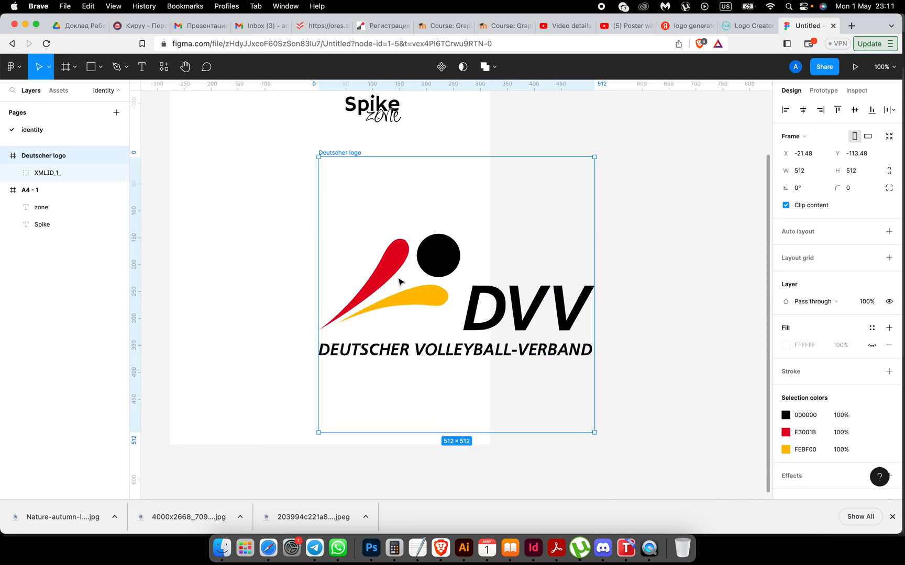
# Step: Select the DVV logo's black ball and red and yellow swooshes and cut them
pyautogui.scroll(3, 472, 309)
pyautogui.hscroll(-3, 472, 309)
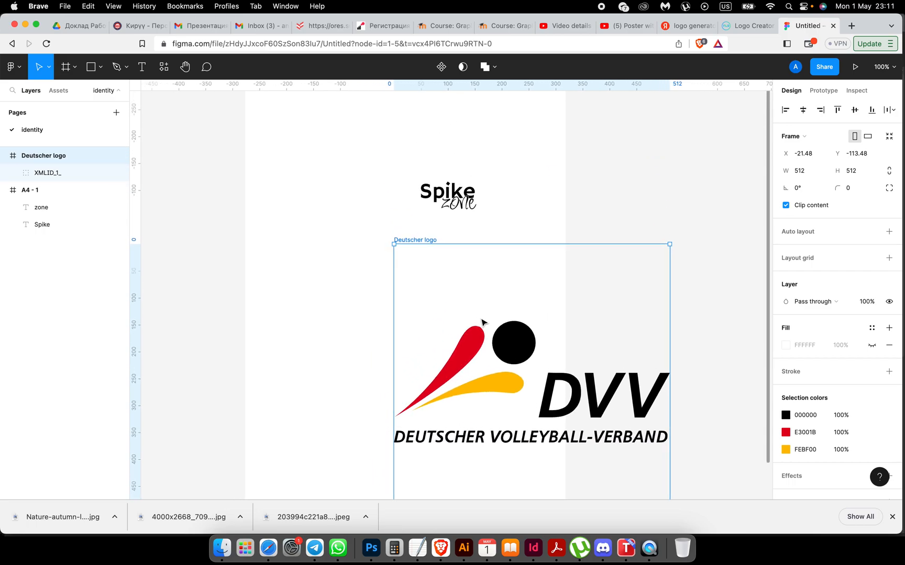
pyautogui.scroll(-2, 513, 345)
pyautogui.hscroll(1, 513, 346)
pyautogui.doubleClick(496, 313)
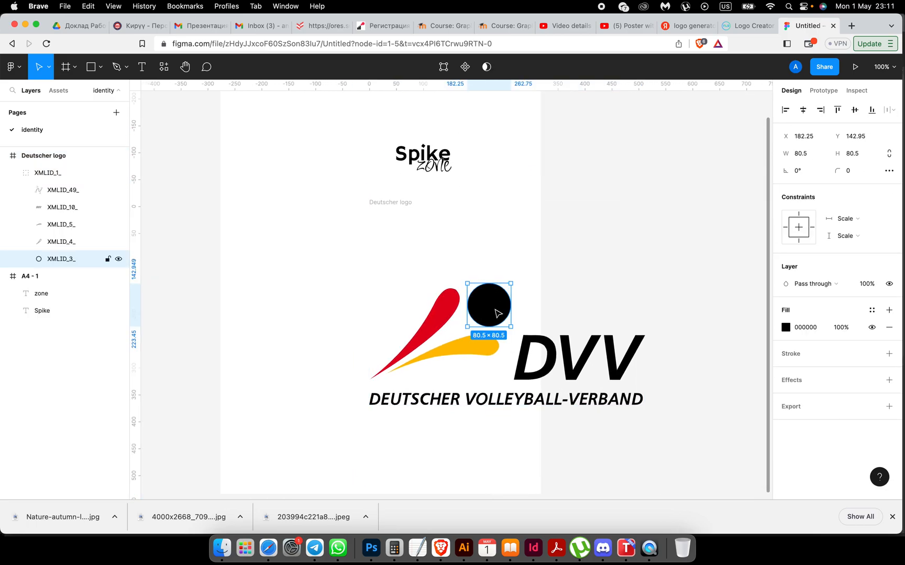
pyautogui.keyDown('shift'); pyautogui.click(453, 306); pyautogui.keyUp('shift')
pyautogui.keyDown('shift'); pyautogui.click(482, 346); pyautogui.keyUp('shift')
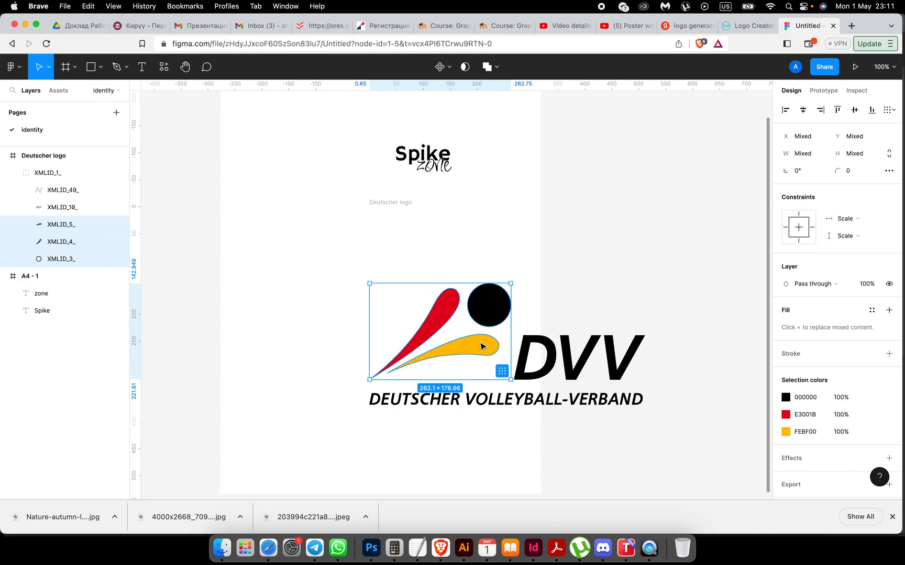
pyautogui.press('Delete')
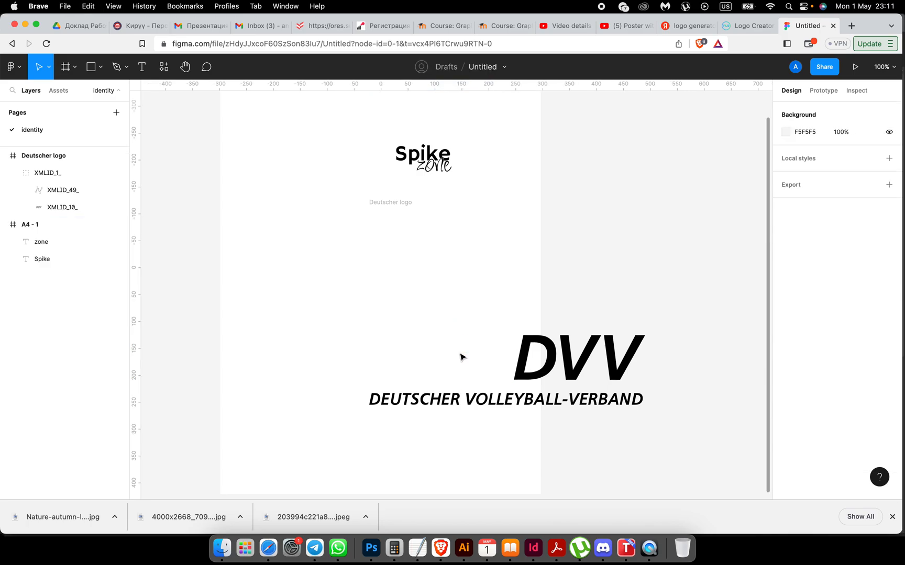
# Step: Delete the DVV lettering group and the empty 'Deutscher logo' frame, then paste the shapes into A4
pyautogui.click(587, 361)
pyautogui.press('Delete')
pyautogui.scroll(5, 588, 360)
pyautogui.hscroll(-5, 588, 360)
pyautogui.scroll(-2, 584, 340)
pyautogui.hscroll(5, 584, 340)
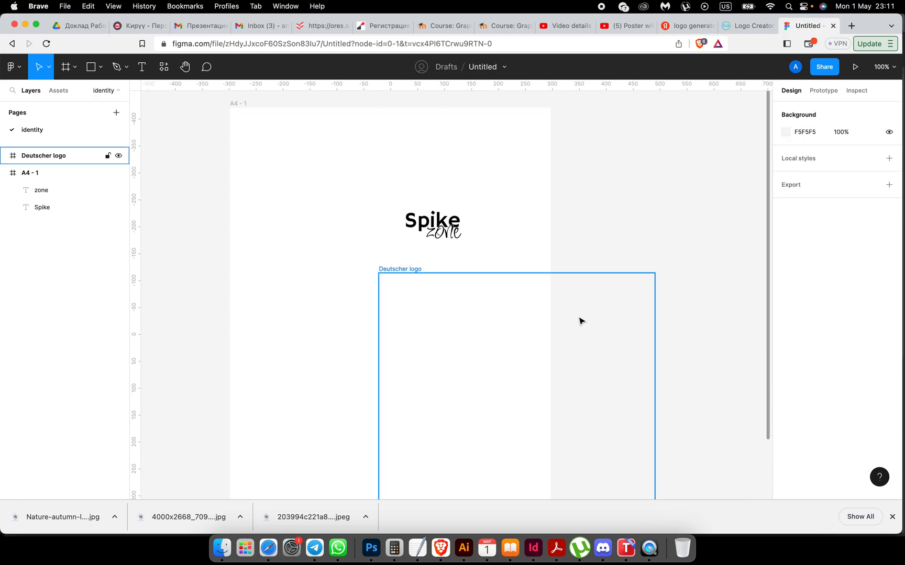
pyautogui.click(567, 272)
pyautogui.press('Delete')
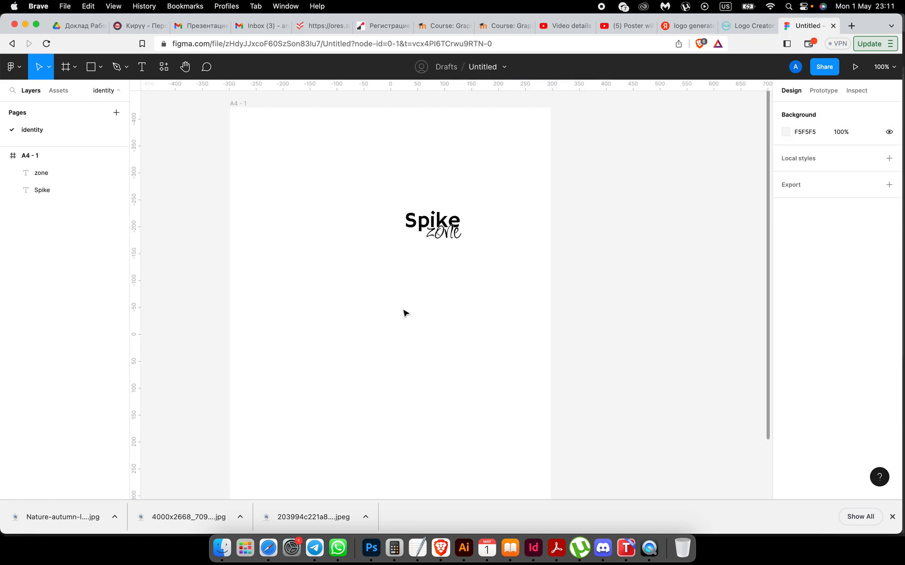
pyautogui.press('super+v')
# Step: Move the ball and swooshes beside Spike and scale all three down to about 109×75
pyautogui.moveTo(439, 361); pyautogui.dragTo(292, 187)
pyautogui.scroll(5, 311, 199)
pyautogui.click(313, 201)
pyautogui.scroll(-5, 313, 200)
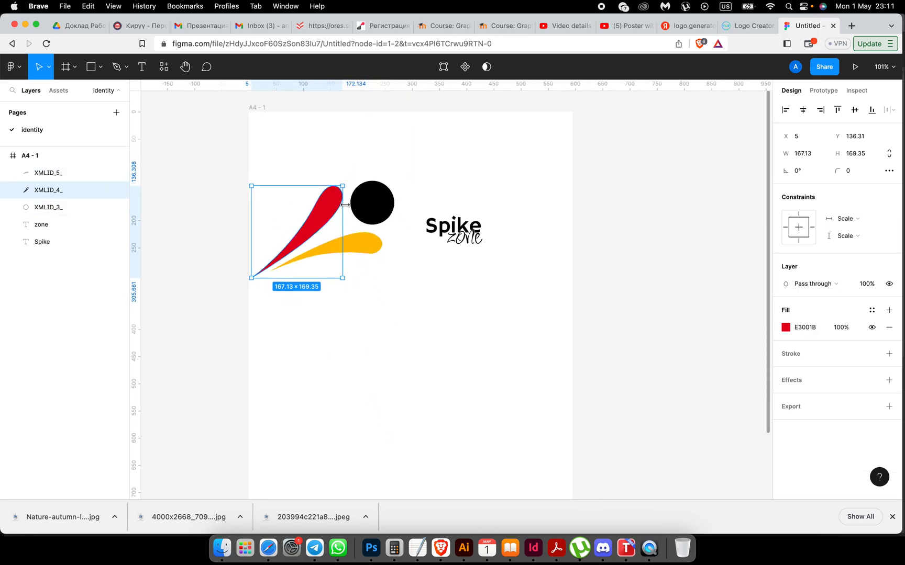
pyautogui.keyDown('shift'); pyautogui.click(366, 244); pyautogui.keyUp('shift')
pyautogui.keyDown('shift'); pyautogui.click(373, 218); pyautogui.keyUp('shift')
pyautogui.moveTo(394, 180); pyautogui.dragTo(413, 224)
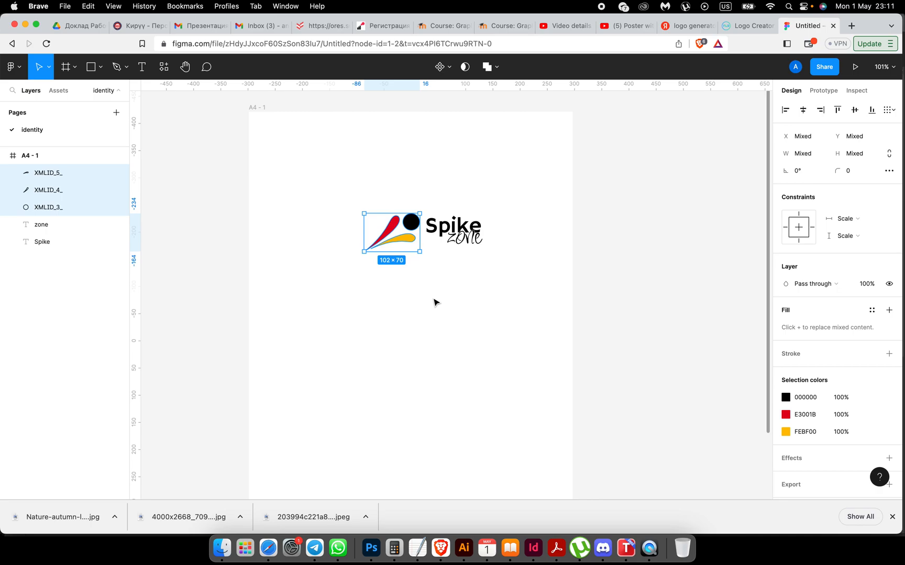
# Step: Position the shrunken icon snugly to the left of the Spike wordmark
pyautogui.scroll(5, 398, 307)
pyautogui.scroll(3, 398, 307)
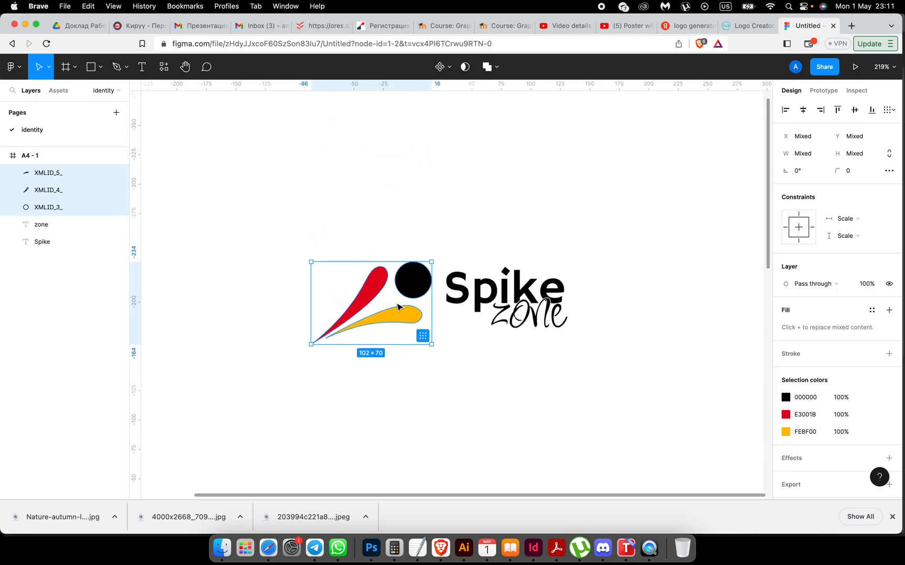
pyautogui.moveTo(412, 294); pyautogui.dragTo(427, 273)
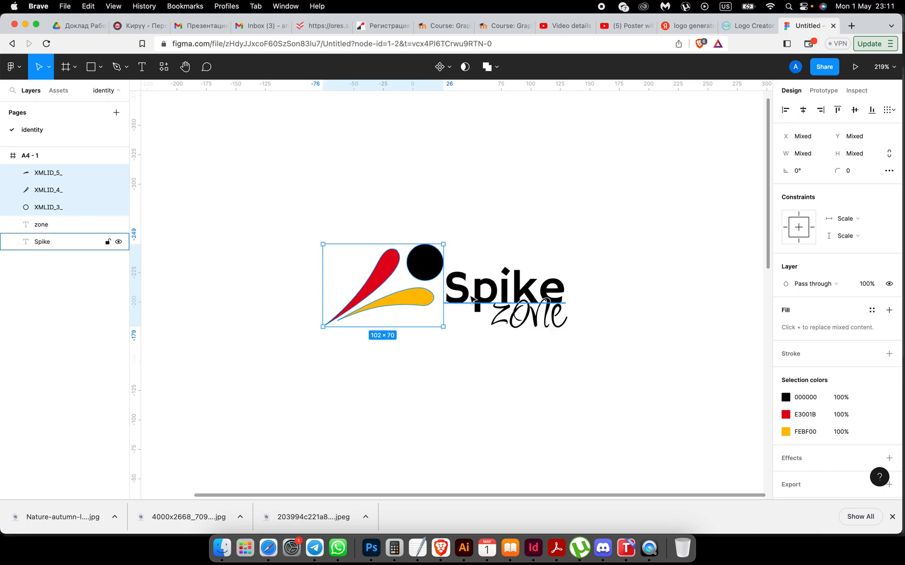
pyautogui.moveTo(421, 300); pyautogui.dragTo(414, 298)
# Step: Shift the A4 page slightly right and select the ball and both swooshes
pyautogui.rightClick(424, 373)
pyautogui.click(397, 392)
pyautogui.moveTo(283, 235); pyautogui.dragTo(306, 234)
pyautogui.click(370, 285)
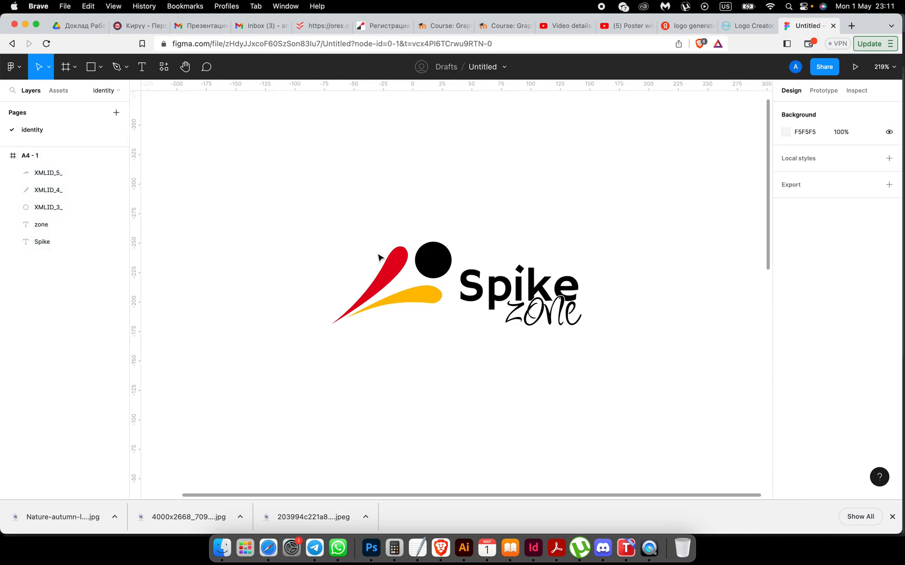
pyautogui.keyDown('shift'); pyautogui.click(433, 260); pyautogui.keyUp('shift')
pyautogui.keyDown('shift'); pyautogui.click(425, 303); pyautogui.keyUp('shift')
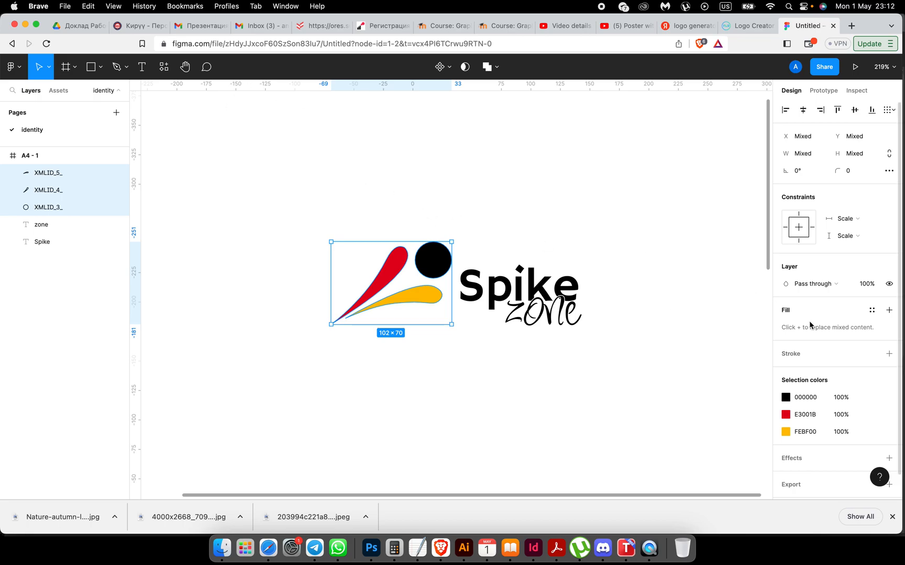
# Step: Recolour the yellow (FEBF00) and red (E3001B) swooshes with the black document colour
pyautogui.click(785, 398)
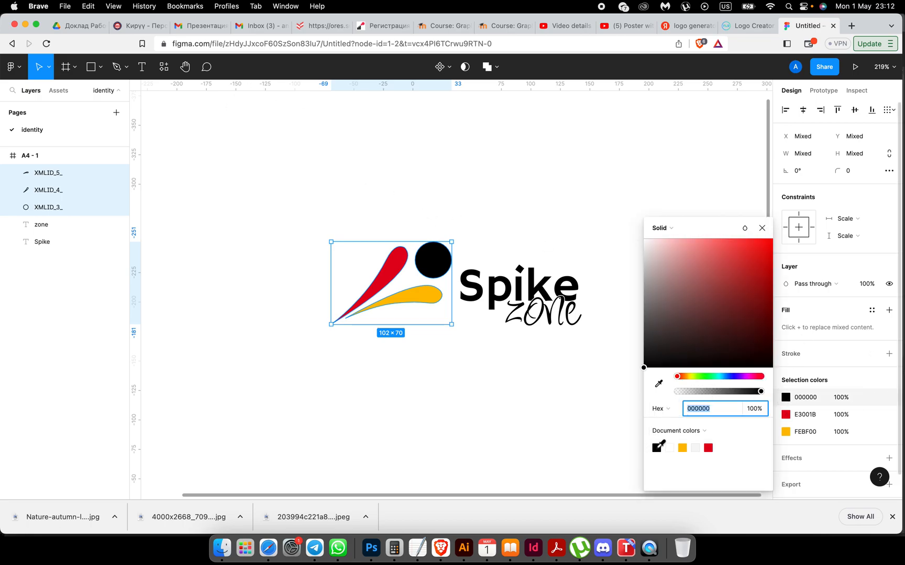
pyautogui.click(656, 448)
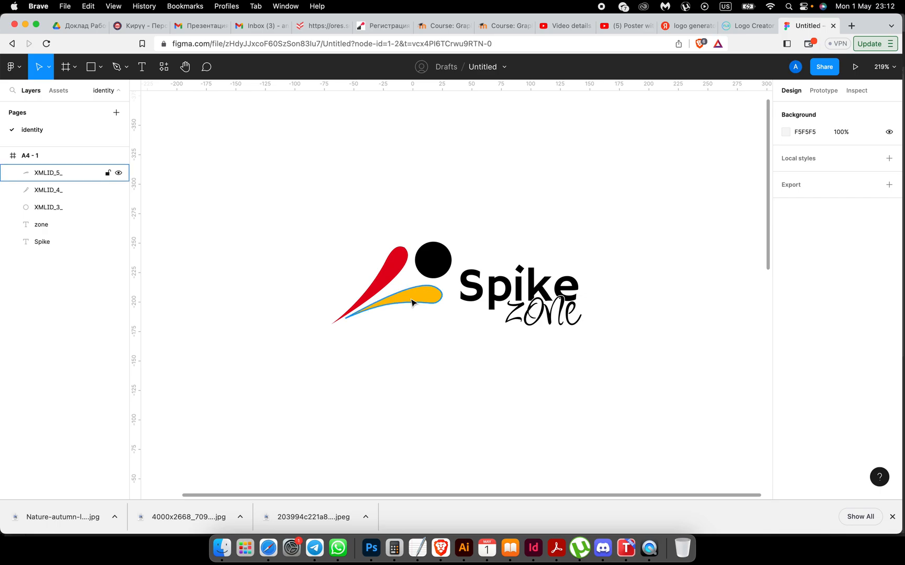
pyautogui.click(409, 298)
pyautogui.click(785, 328)
pyautogui.click(657, 447)
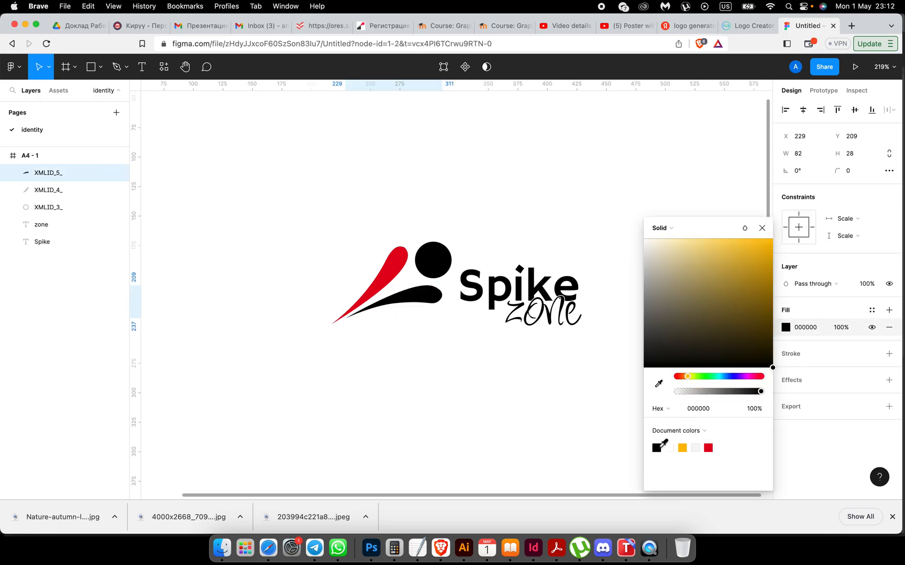
pyautogui.click(392, 263)
pyautogui.click(785, 328)
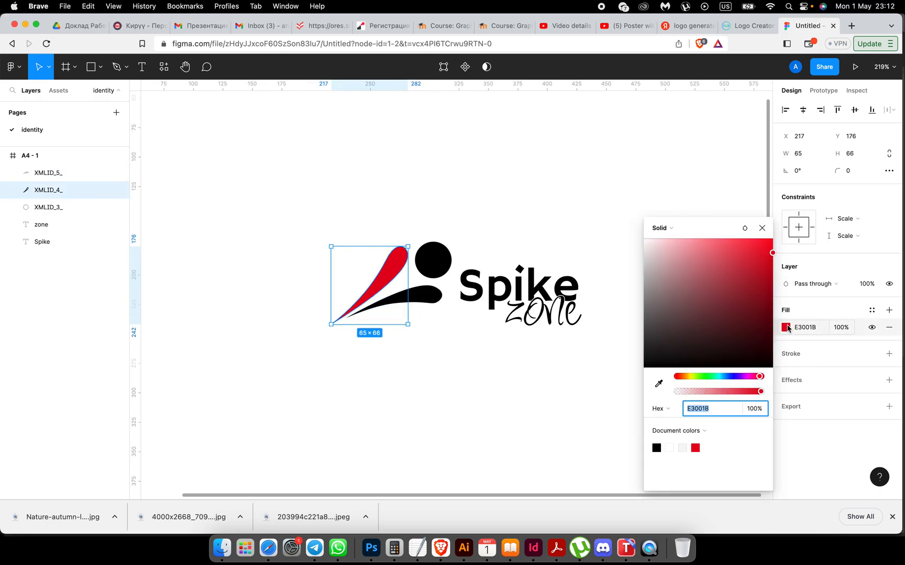
pyautogui.click(657, 446)
pyautogui.click(559, 419)
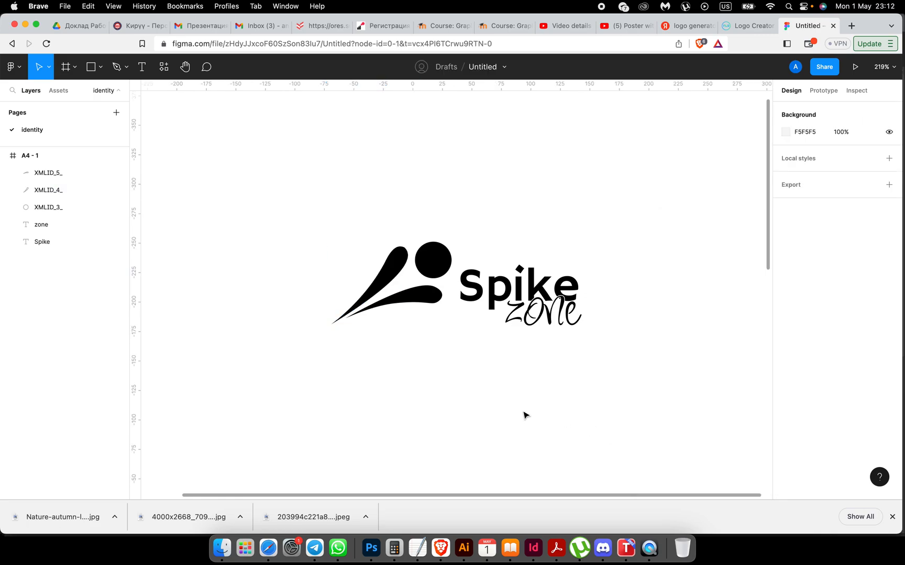
pyautogui.scroll(-5, 525, 415)
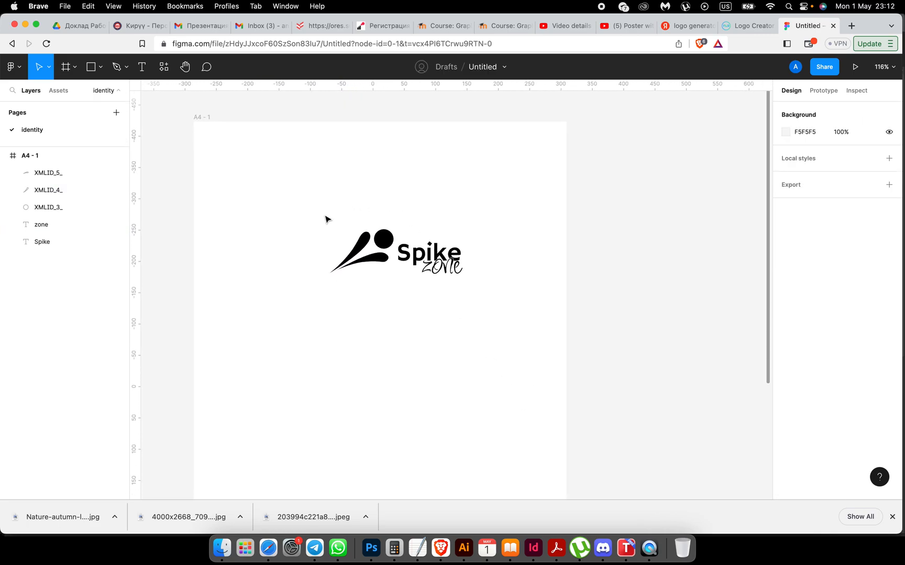
# Step: Move the whole black logo down and left within the A4 frame
pyautogui.moveTo(327, 217); pyautogui.dragTo(521, 306)
pyautogui.moveTo(441, 270); pyautogui.dragTo(416, 323)
pyautogui.scroll(-3, 426, 406)
pyautogui.hscroll(-1, 426, 406)
pyautogui.scroll(3, 426, 408)
pyautogui.hscroll(1, 426, 409)
pyautogui.click(395, 419)
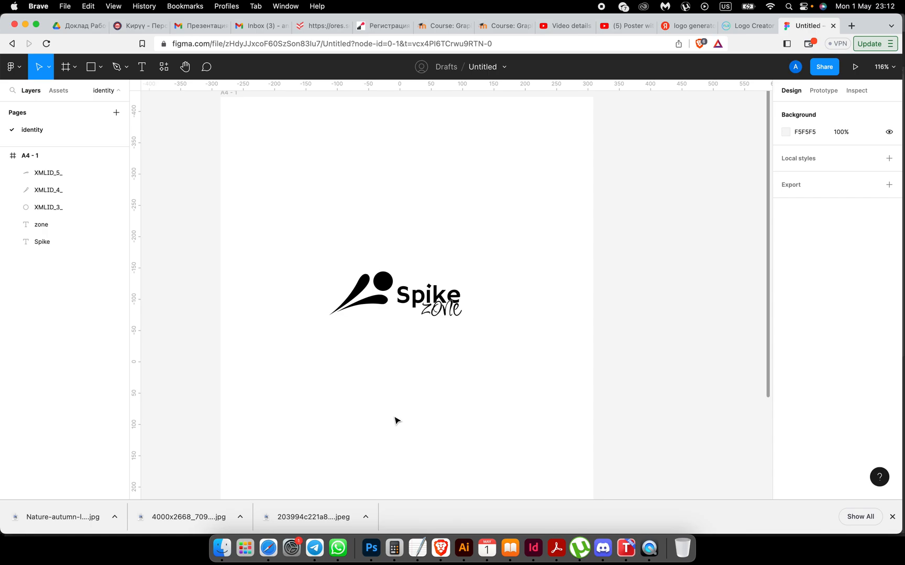
# Step: Duplicate the black logo and place the copy below the original
pyautogui.moveTo(314, 268); pyautogui.dragTo(471, 324)
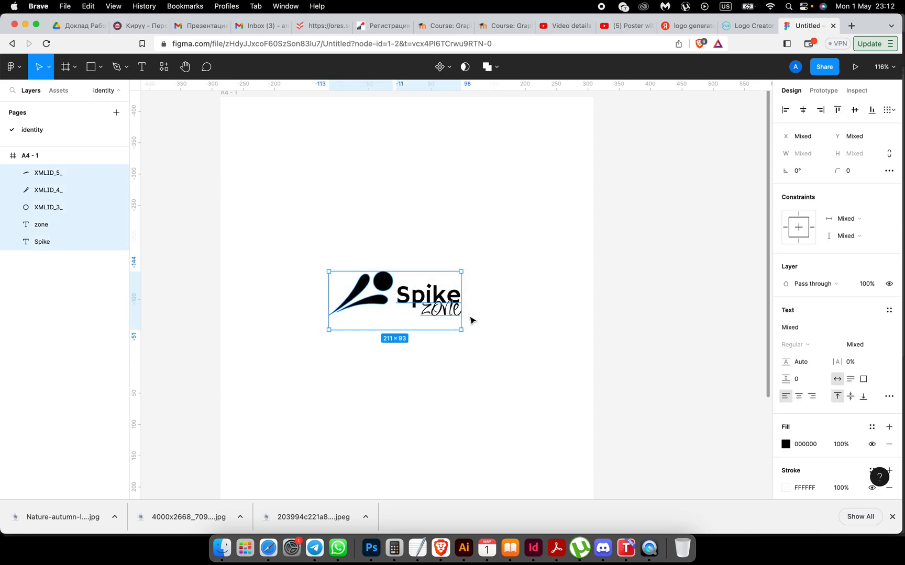
pyautogui.moveTo(438, 296); pyautogui.dragTo(436, 377)
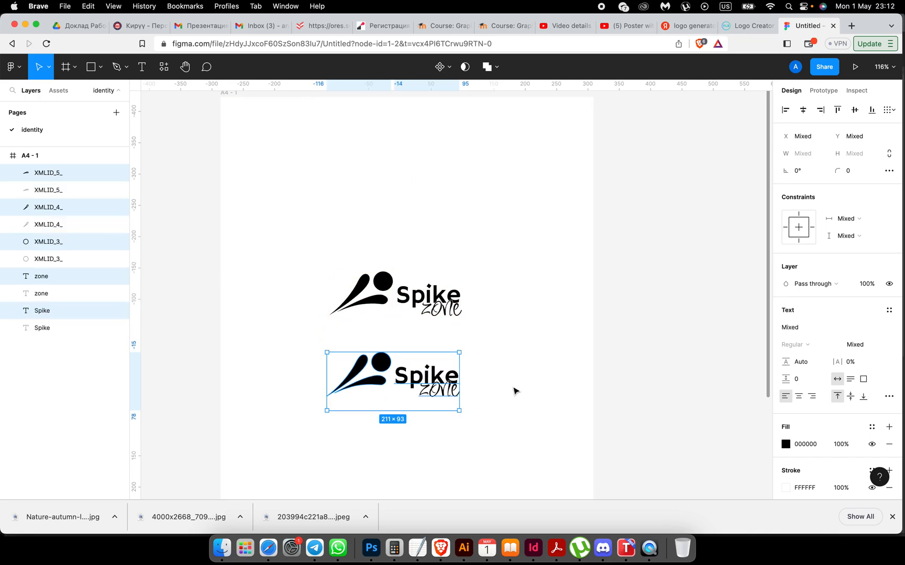
pyautogui.click(513, 390)
# Step: Draw a grey 338×148 rectangle over the lower logo copy
pyautogui.scroll(-4, 513, 389)
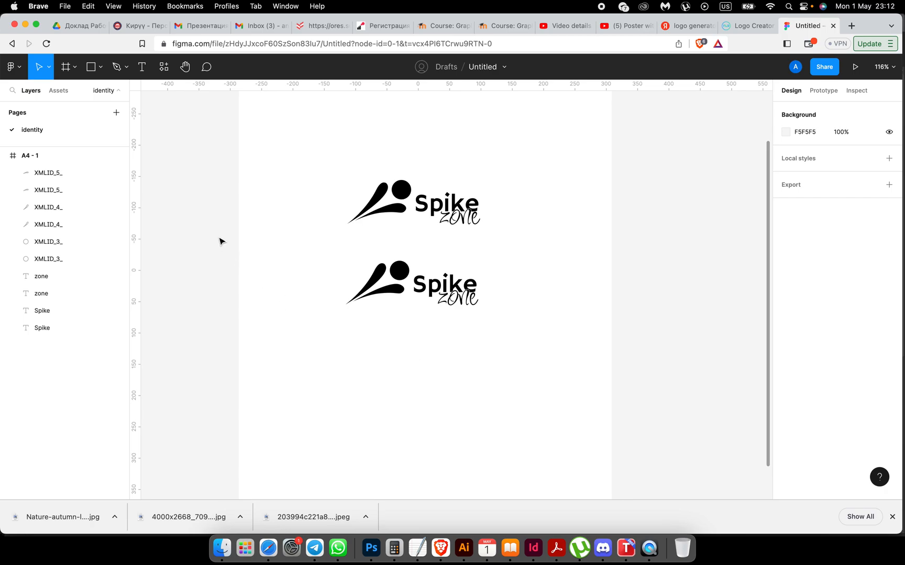
pyautogui.click(91, 69)
pyautogui.moveTo(310, 244); pyautogui.dragTo(521, 338)
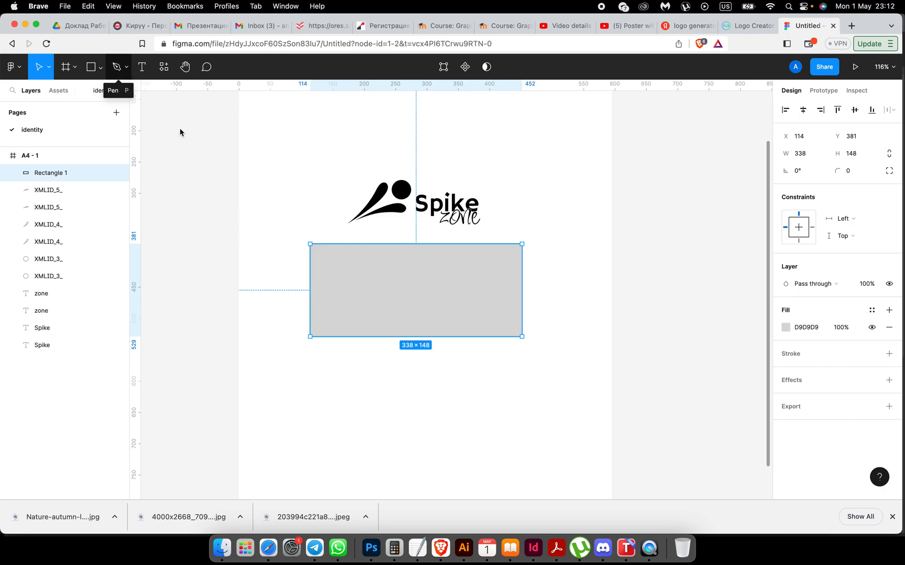
# Step: Send the grey rectangle behind the lower logo and nudge it into place beneath it
pyautogui.click(381, 315)
pyautogui.rightClick(383, 316)
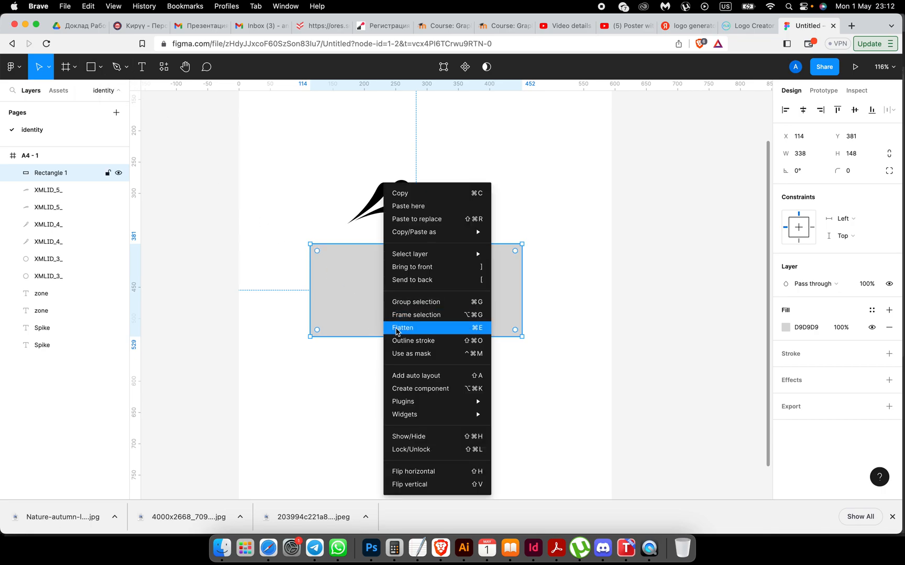
pyautogui.click(424, 280)
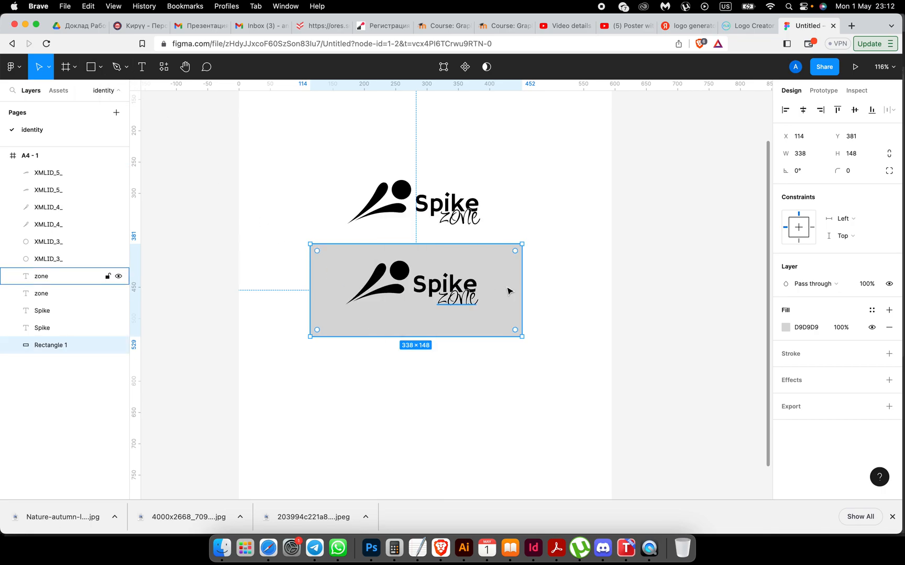
pyautogui.click(572, 299)
pyautogui.moveTo(520, 293); pyautogui.dragTo(515, 282)
pyautogui.click(586, 299)
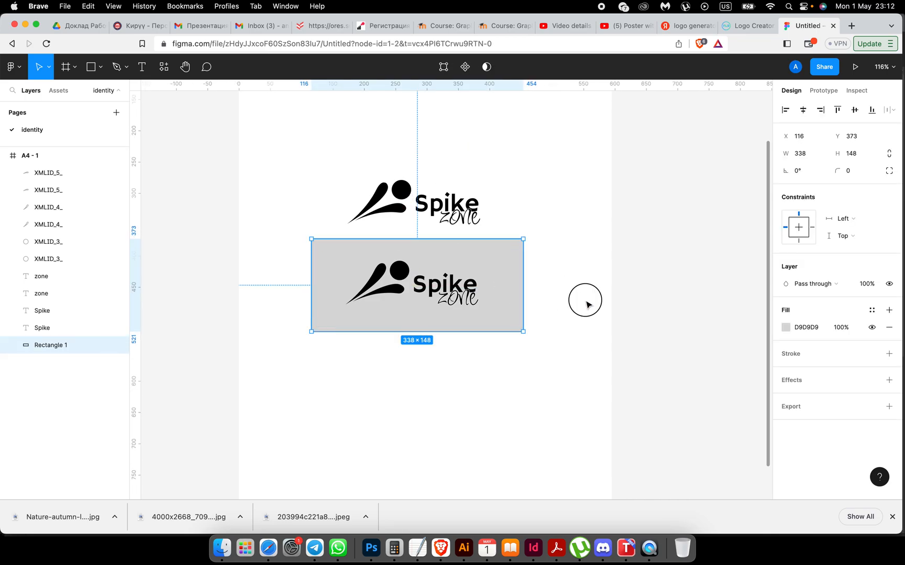
pyautogui.scroll(-5, 569, 356)
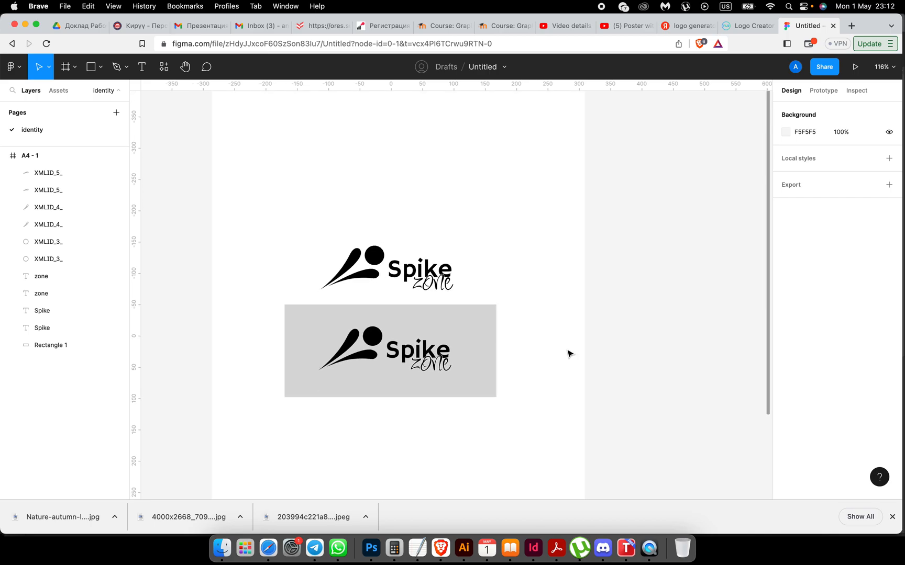
pyautogui.scroll(2, 569, 356)
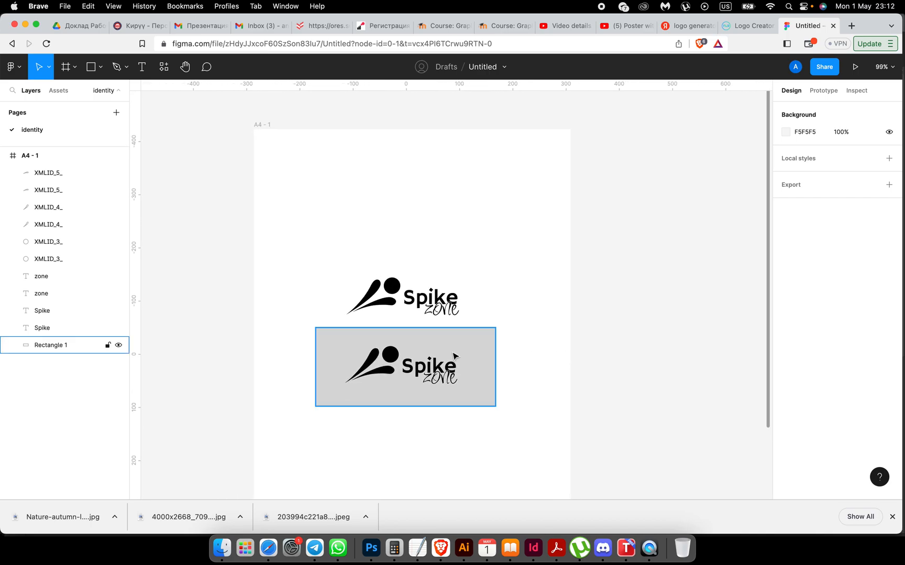
# Step: Make the lower logo copy white for a white-on-grey inverse version
pyautogui.moveTo(520, 355); pyautogui.dragTo(341, 388)
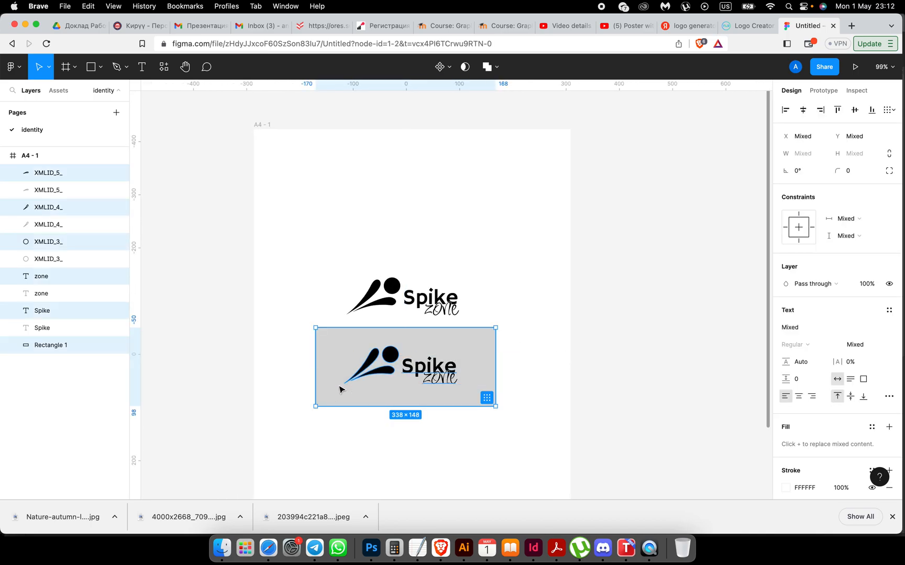
pyautogui.keyDown('shift'); pyautogui.click(455, 340); pyautogui.keyUp('shift')
pyautogui.click(786, 444)
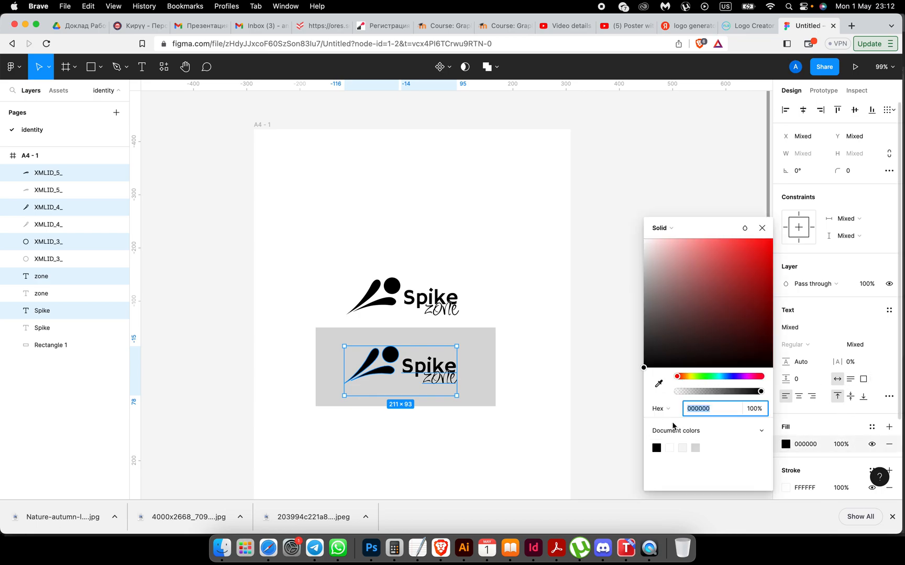
pyautogui.click(678, 448)
pyautogui.click(474, 452)
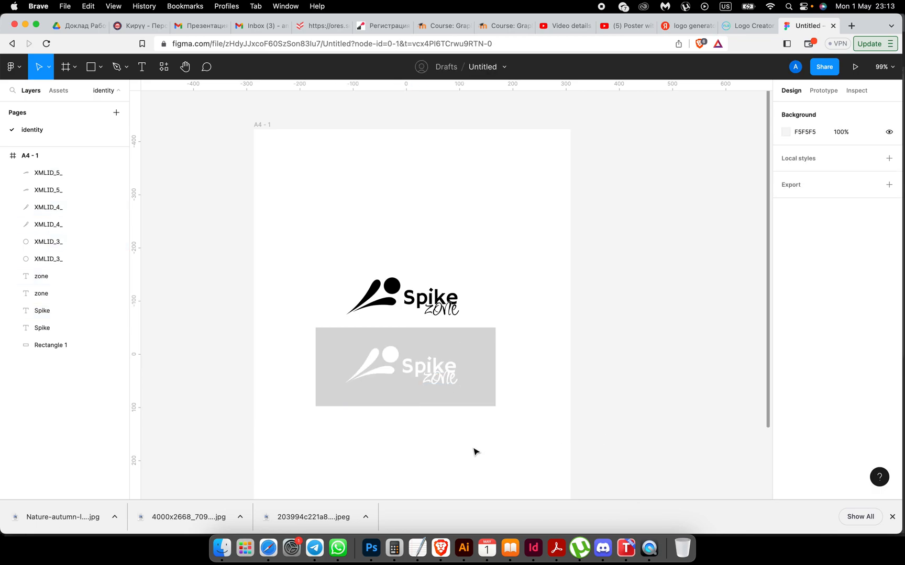
pyautogui.scroll(10, 474, 451)
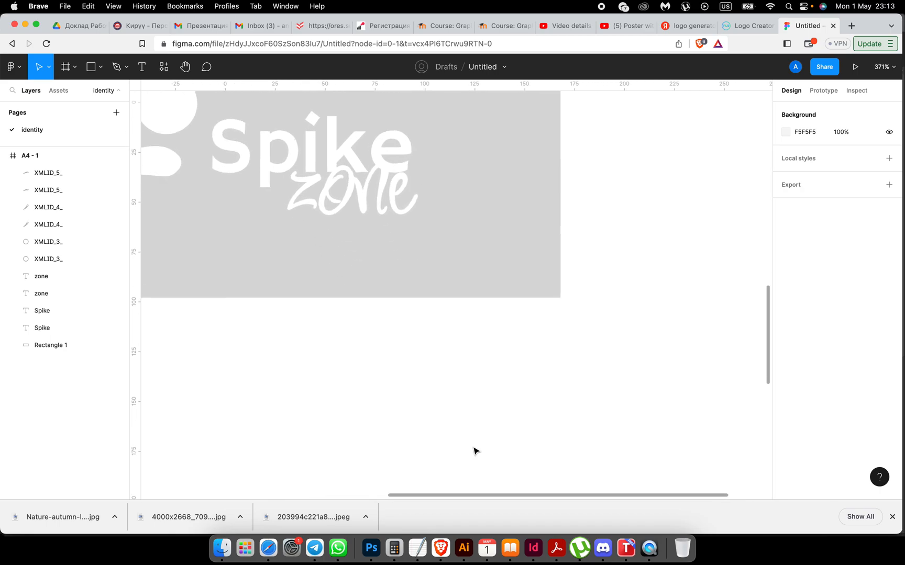
# Step: Duplicate the top black logo upward as a third copy, then bring up the course brief
pyautogui.scroll(-6, 402, 236)
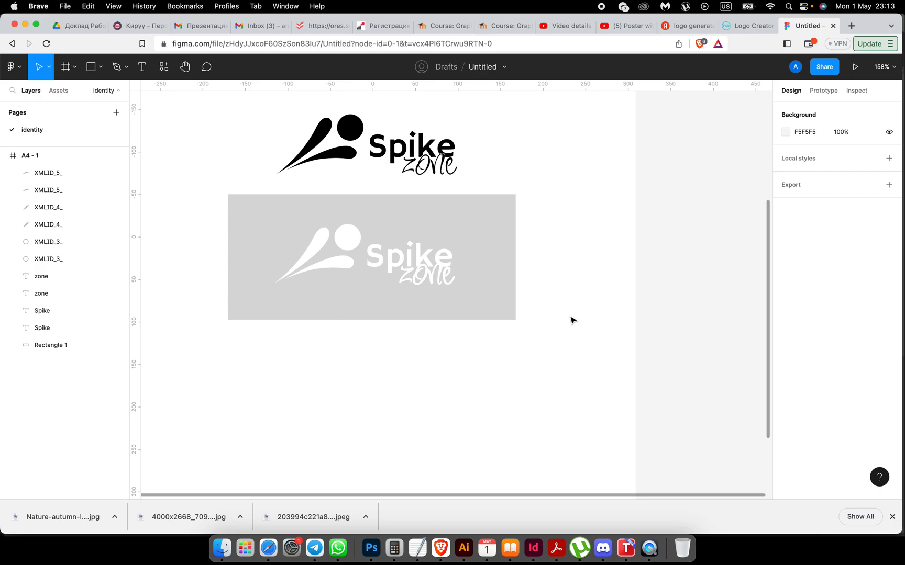
pyautogui.scroll(5, 571, 321)
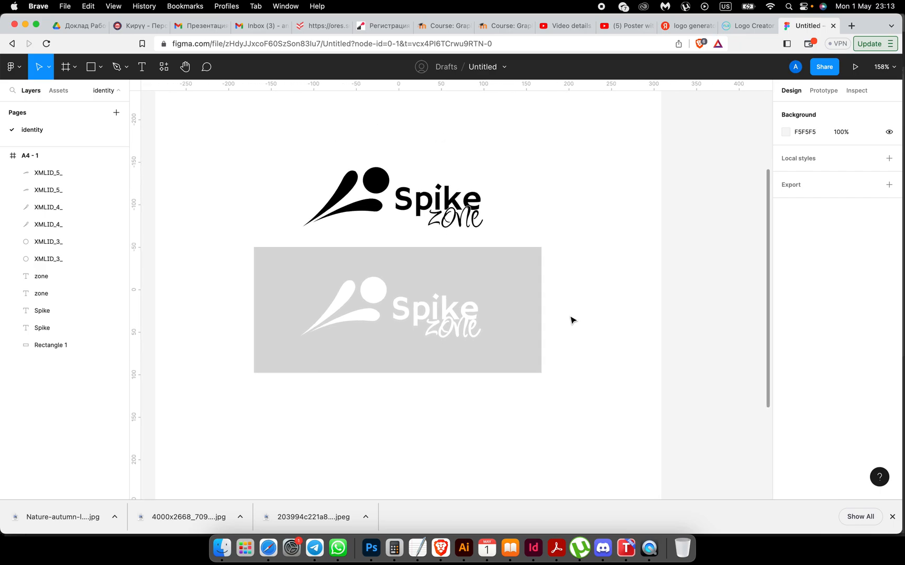
pyautogui.scroll(3, 572, 320)
pyautogui.moveTo(307, 262); pyautogui.dragTo(511, 356)
pyautogui.moveTo(423, 322); pyautogui.dragTo(424, 202)
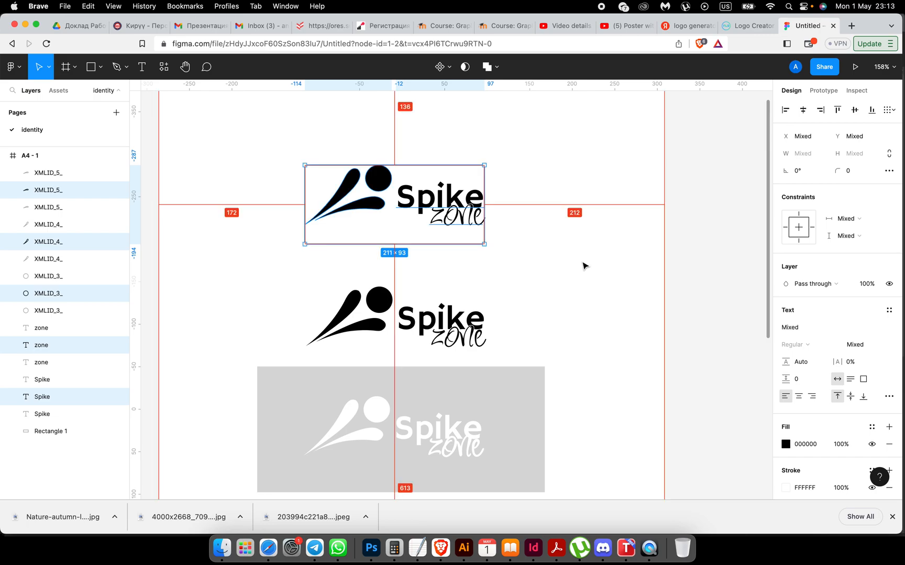
pyautogui.click(585, 266)
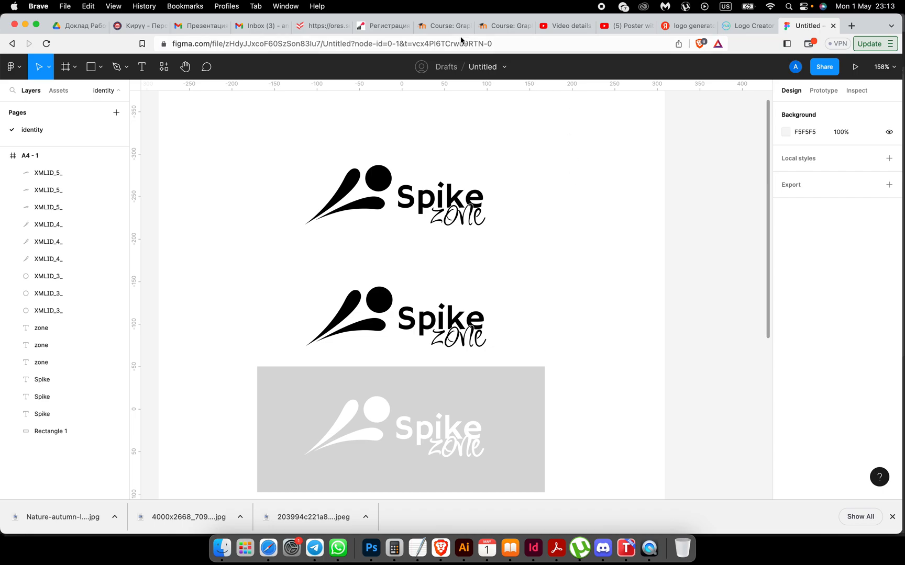
pyautogui.click(443, 28)
pyautogui.scroll(-5, 365, 349)
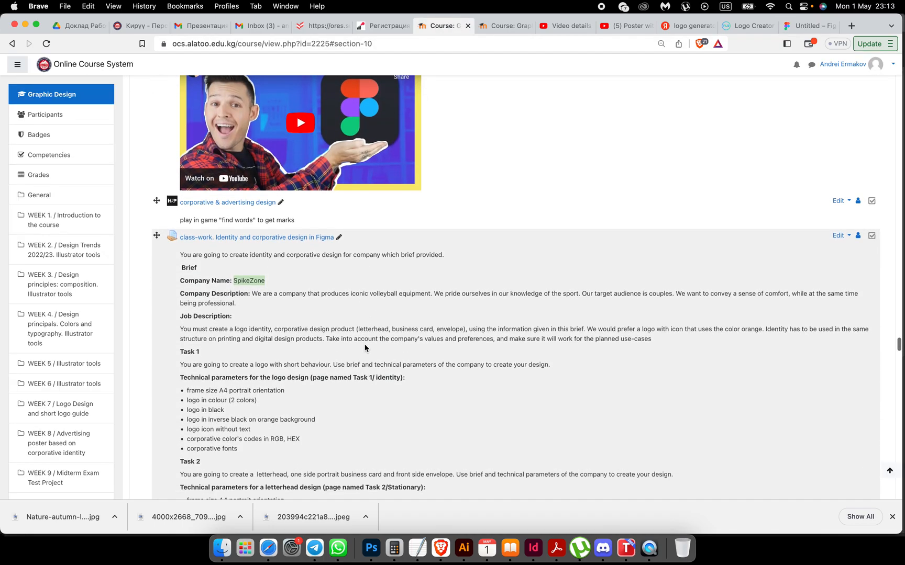
# Step: Check the brief's orange colour in the Job Description, then return to the Untitled – Figma file
pyautogui.scroll(-1, 365, 348)
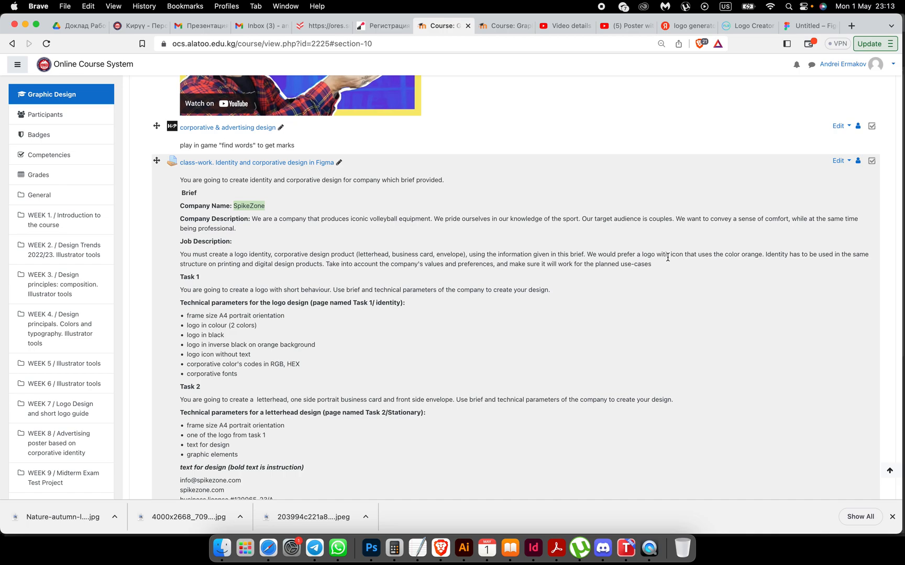
pyautogui.moveTo(741, 254); pyautogui.dragTo(764, 255)
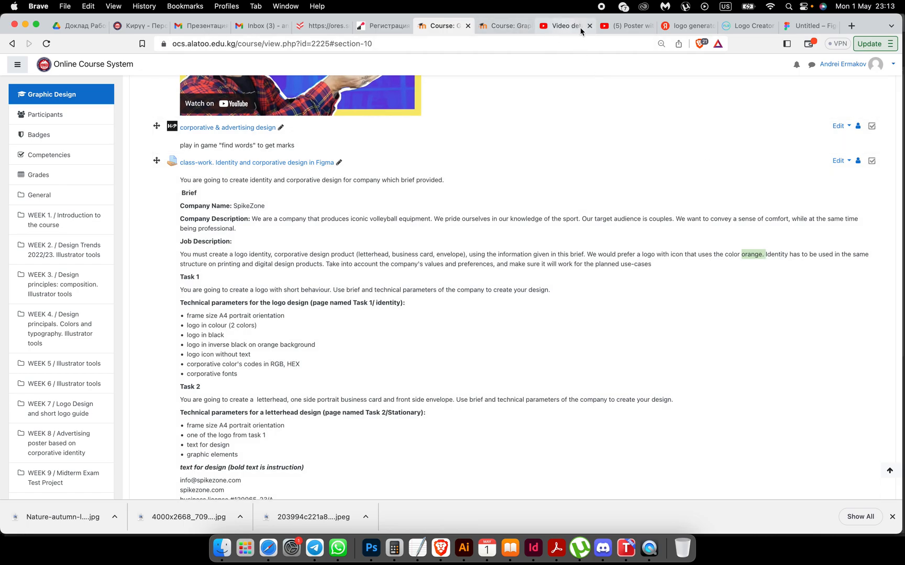
pyautogui.click(802, 27)
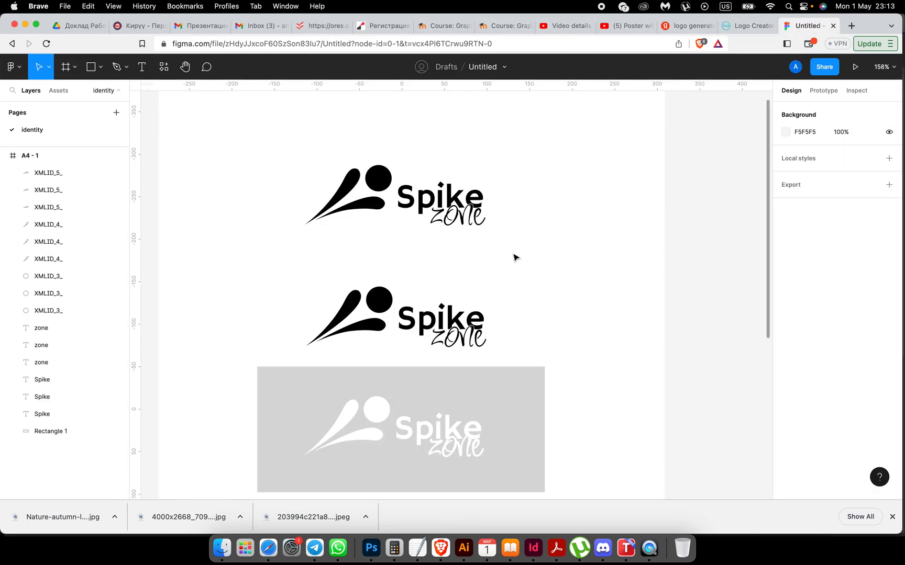
# Step: Colour the top logo's upper swoosh and Spike word orange (E99415)
pyautogui.click(388, 190)
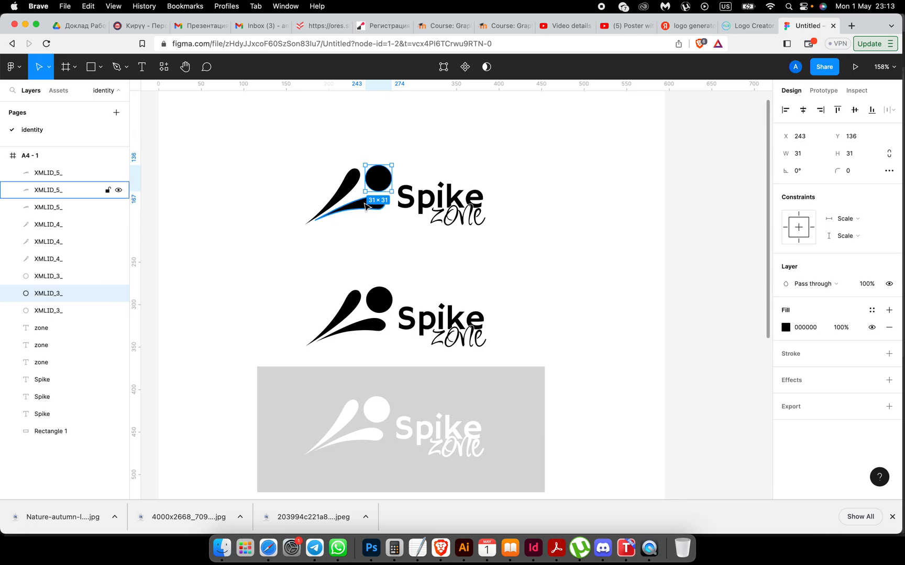
pyautogui.click(396, 233)
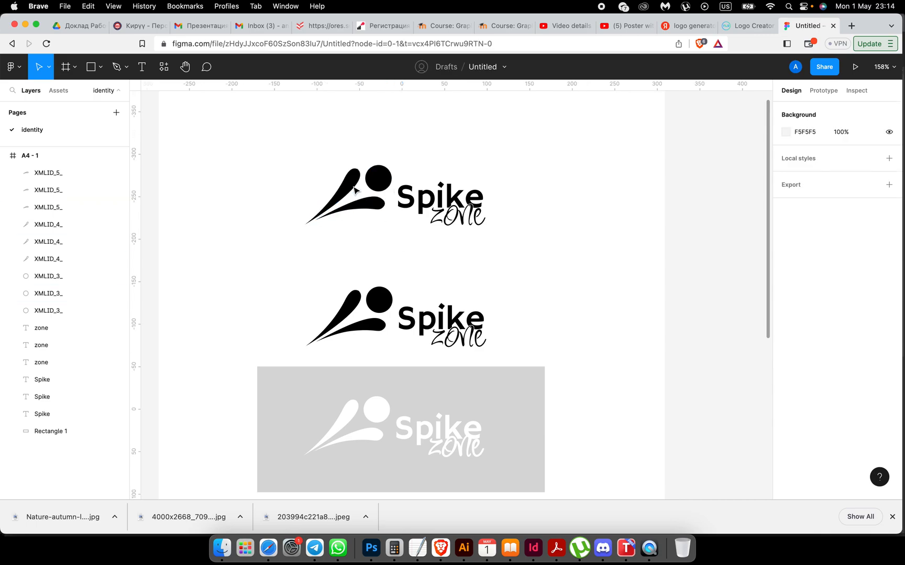
pyautogui.click(356, 189)
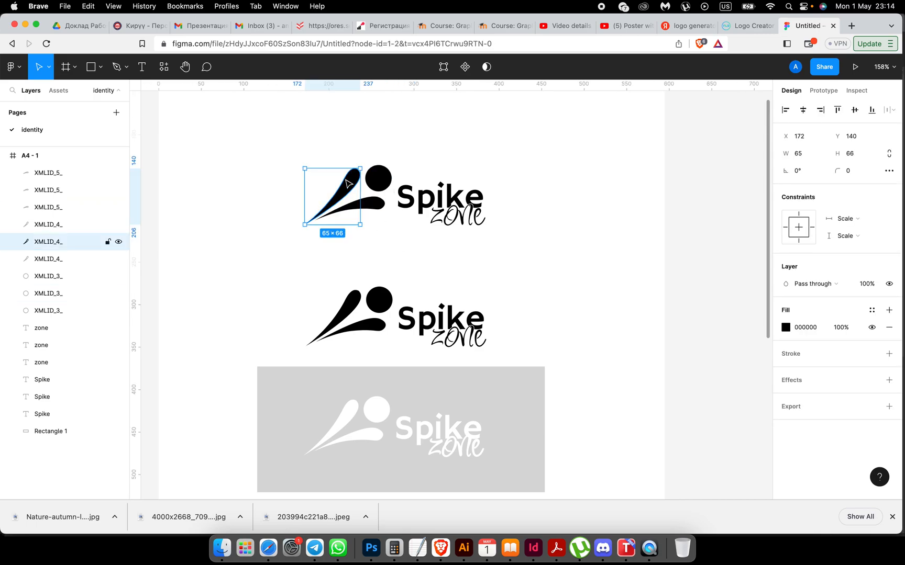
pyautogui.keyDown('shift'); pyautogui.click(406, 198); pyautogui.keyUp('shift')
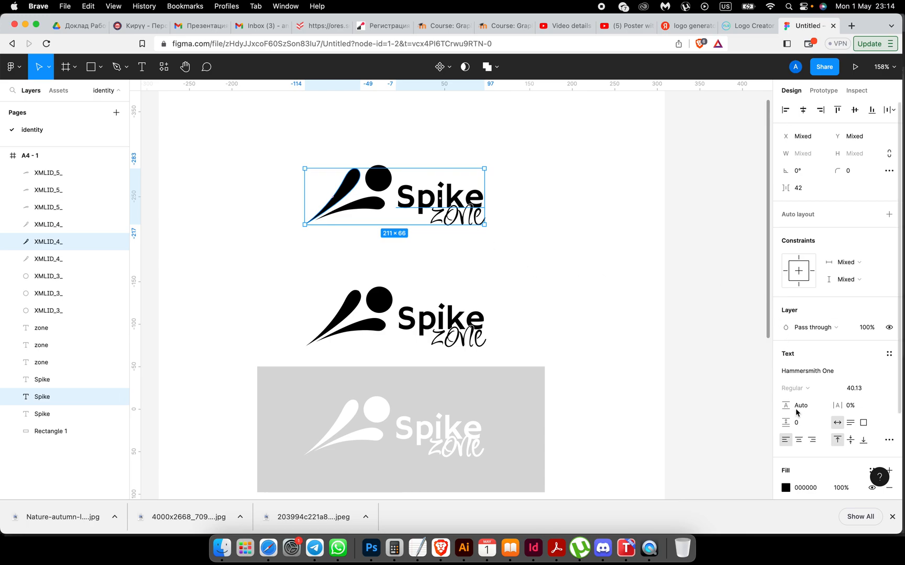
pyautogui.scroll(-2, 793, 368)
pyautogui.click(787, 445)
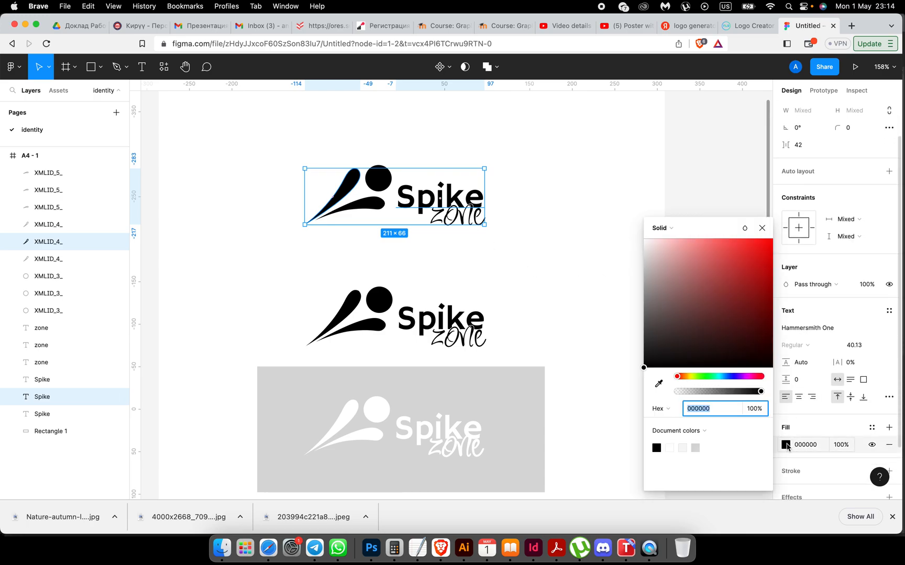
pyautogui.click(687, 377)
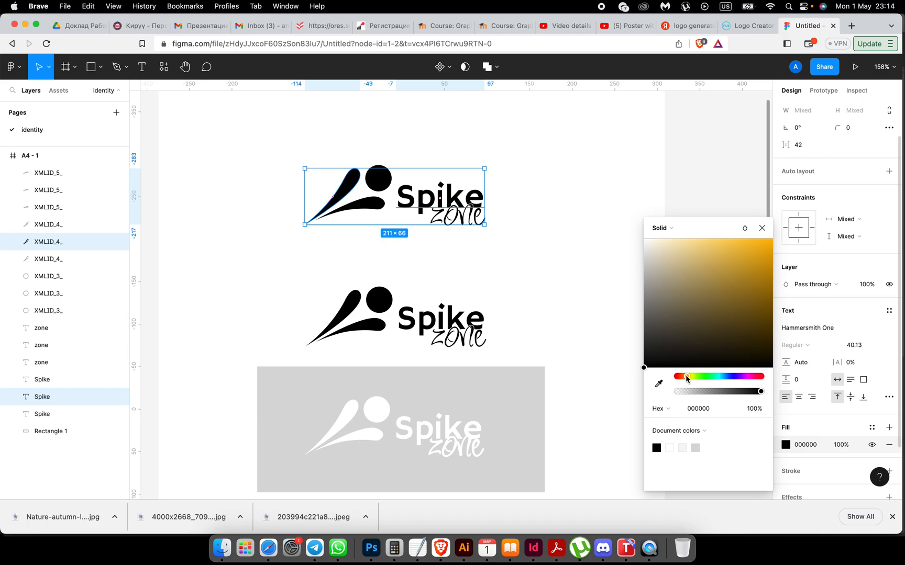
pyautogui.moveTo(752, 291); pyautogui.dragTo(761, 256)
pyautogui.moveTo(688, 380); pyautogui.dragTo(684, 378)
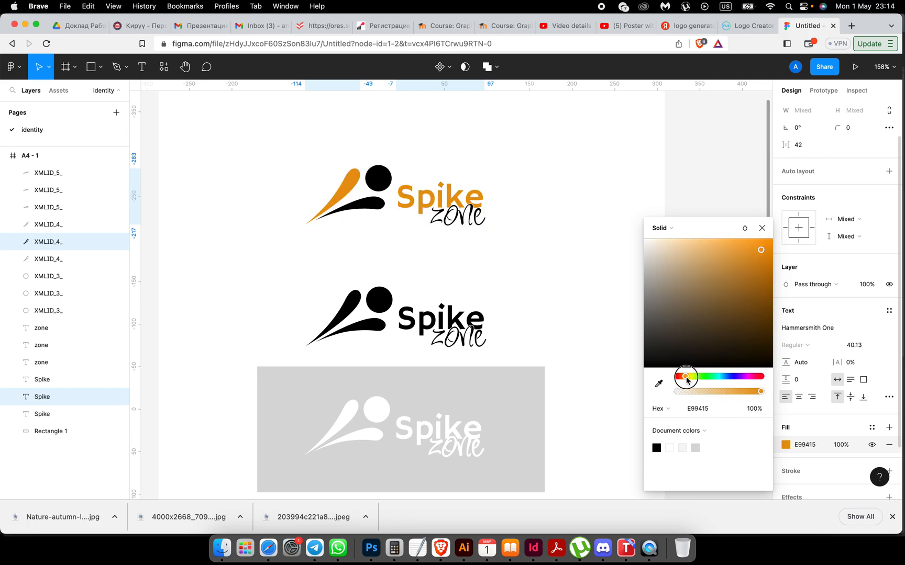
pyautogui.click(578, 319)
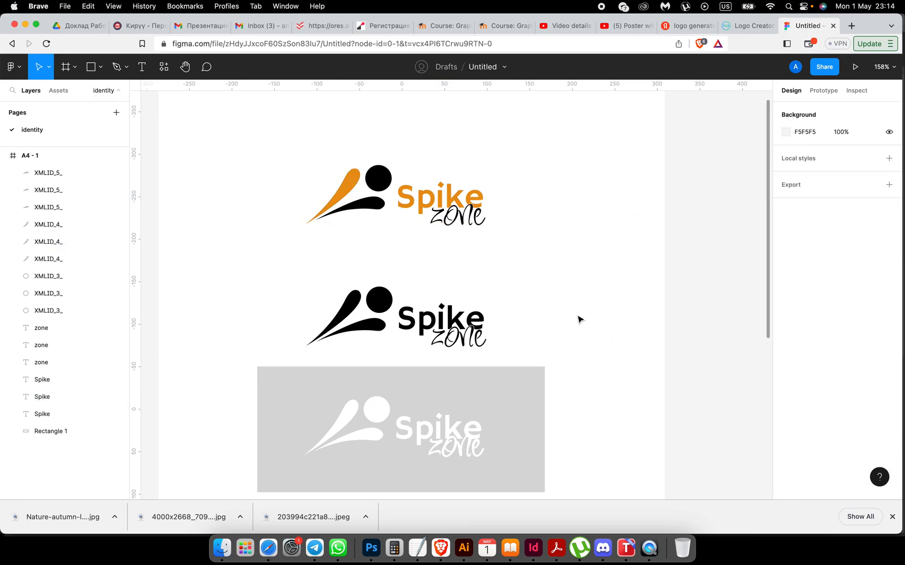
# Step: Fill the grey rectangle behind the white logo with the document orange
pyautogui.scroll(-1, 578, 319)
pyautogui.click(554, 363)
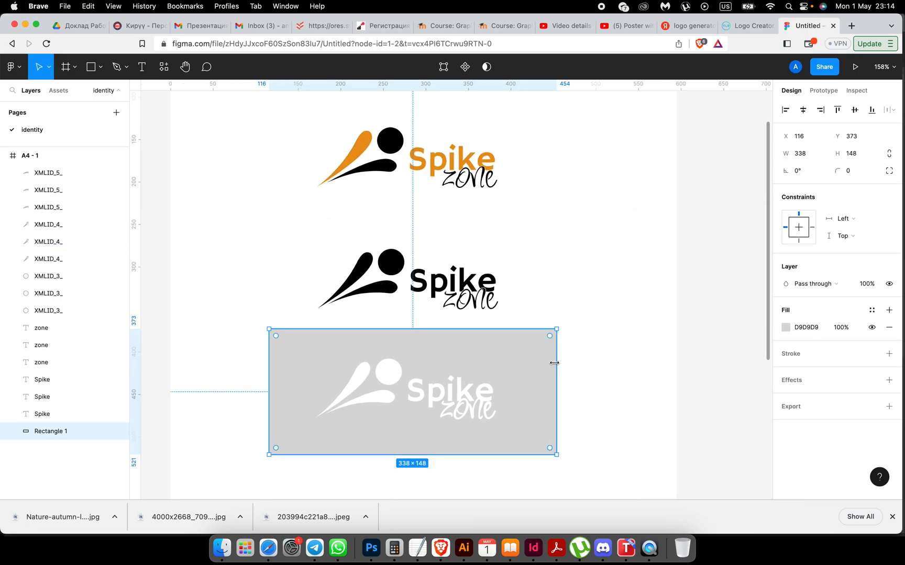
pyautogui.click(785, 327)
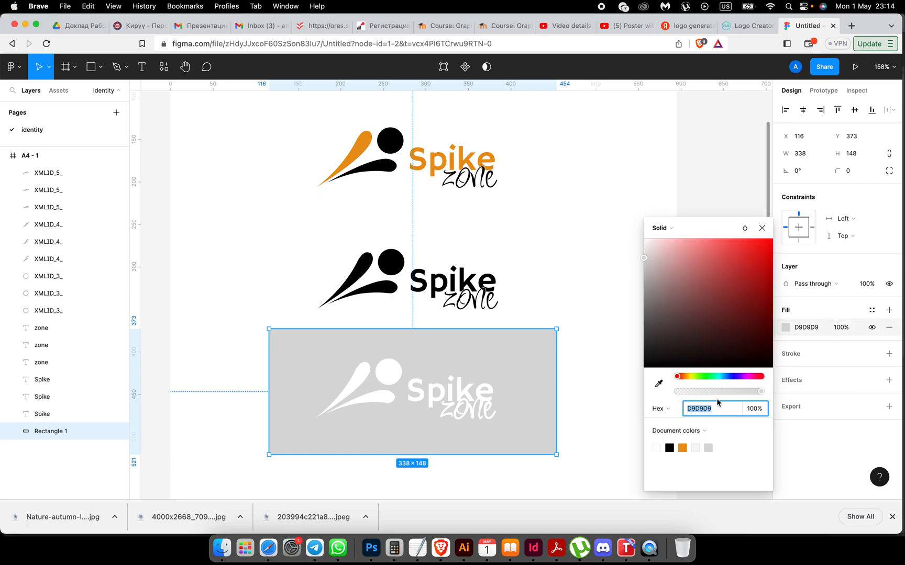
pyautogui.click(682, 447)
pyautogui.click(607, 387)
# Step: Give the white logo's zone text an orange outline positioned outside the text
pyautogui.scroll(5, 605, 380)
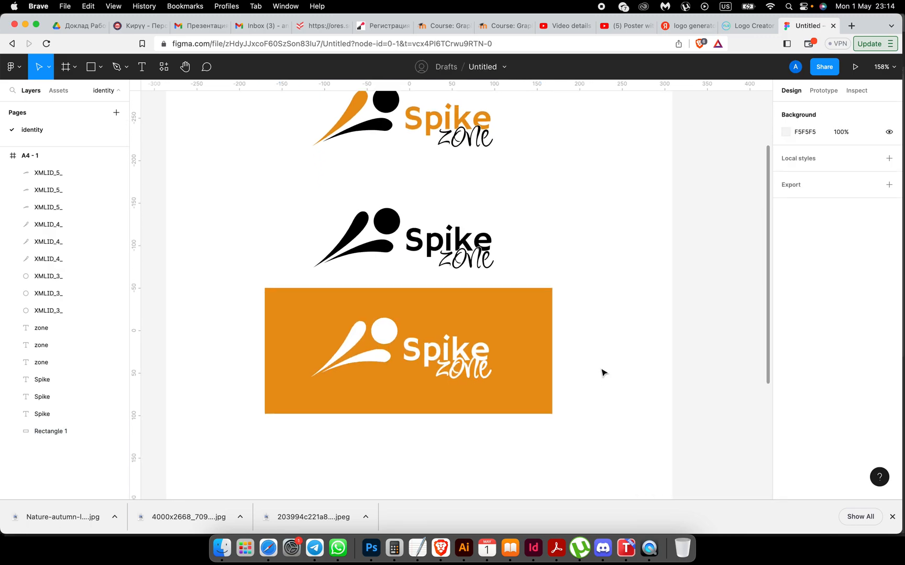
pyautogui.scroll(4, 604, 369)
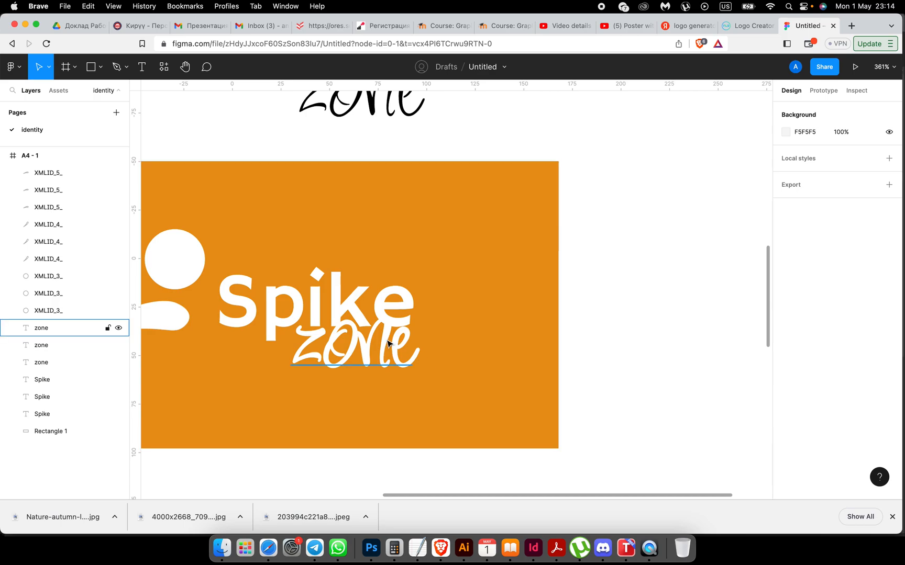
pyautogui.click(388, 343)
pyautogui.scroll(-2, 817, 430)
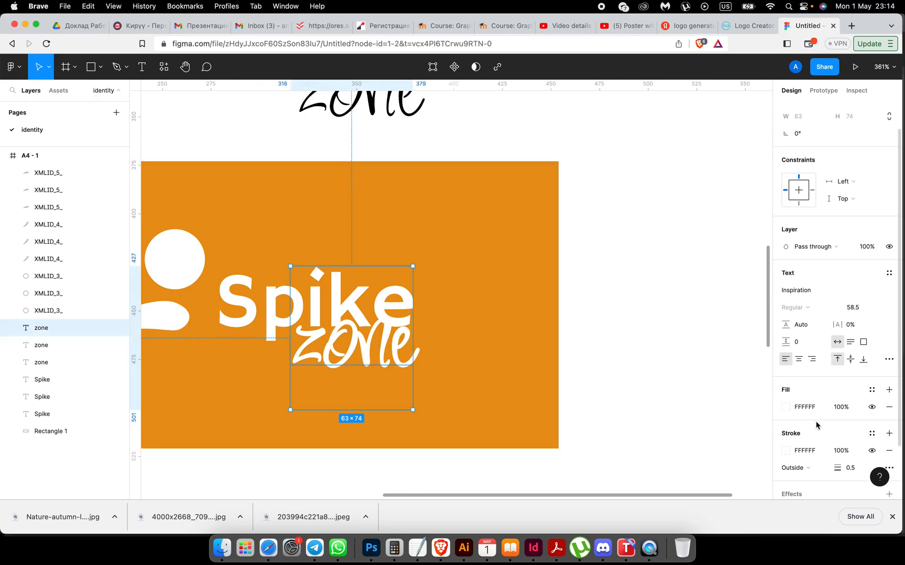
pyautogui.click(786, 451)
pyautogui.click(682, 449)
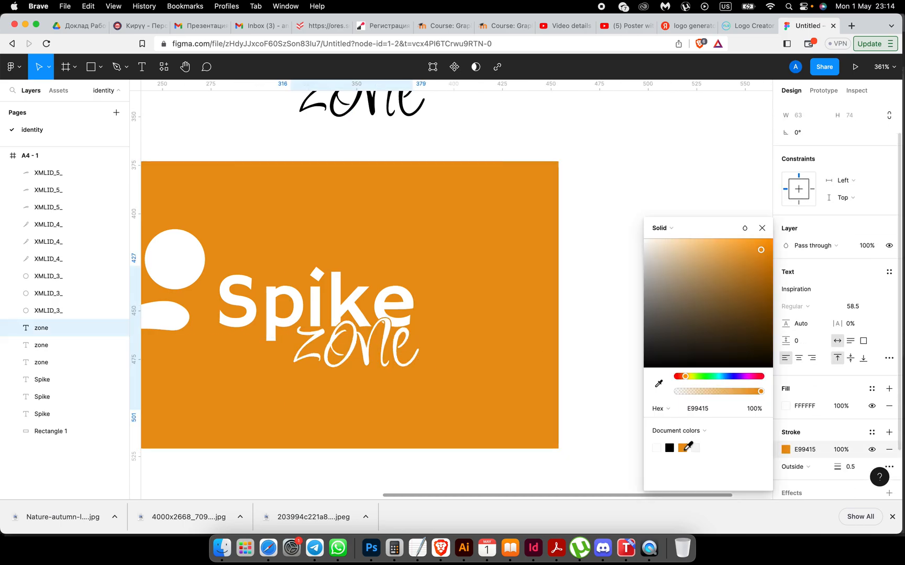
pyautogui.click(584, 404)
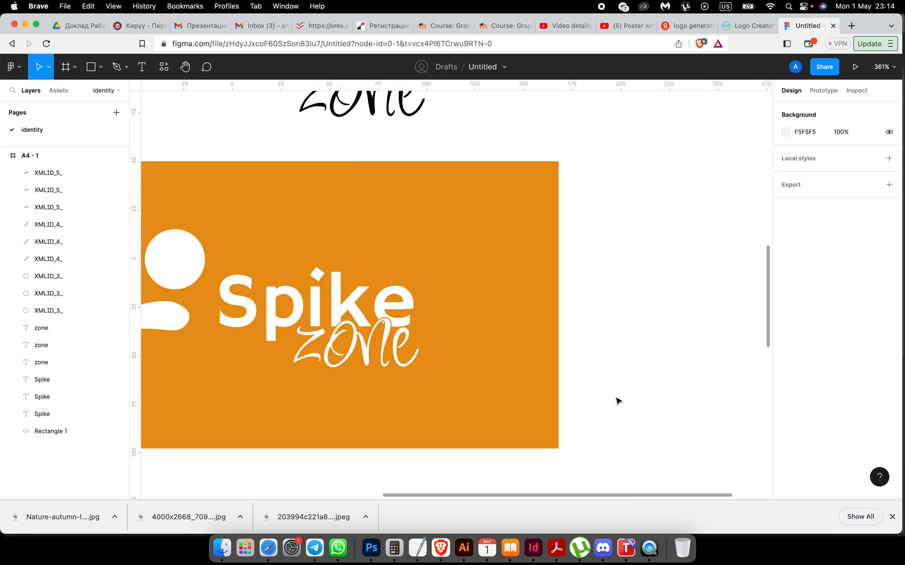
pyautogui.scroll(-3, 617, 401)
pyautogui.click(446, 322)
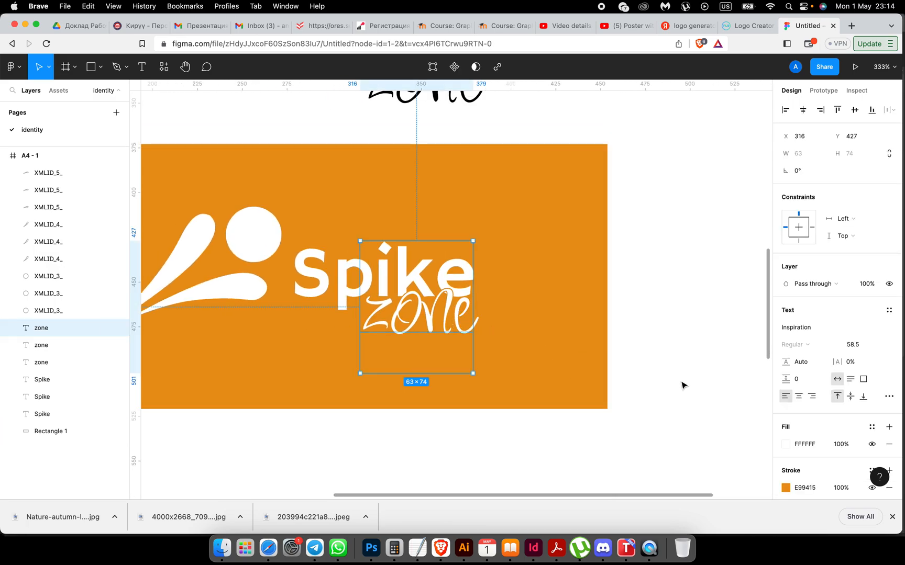
pyautogui.click(785, 444)
pyautogui.scroll(-2, 785, 440)
pyautogui.click(811, 407)
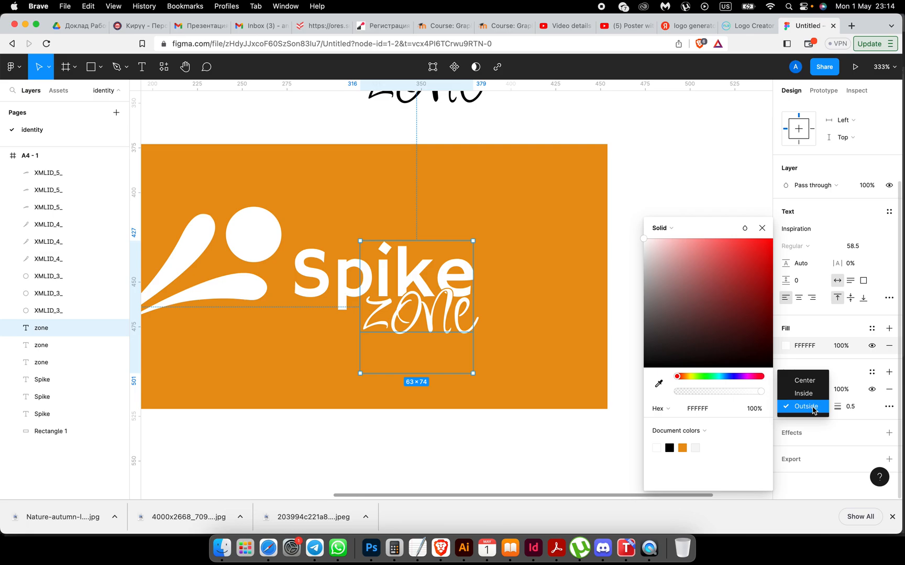
pyautogui.click(815, 407)
pyautogui.click(630, 326)
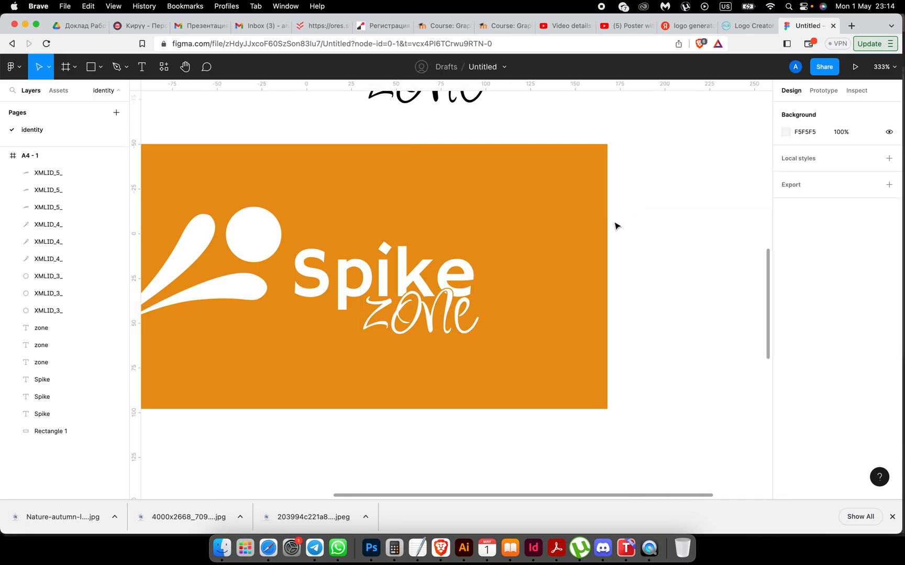
# Step: Select the black logo's zone text and open the A4 frame's options, leaving both unchanged
pyautogui.scroll(10, 615, 225)
pyautogui.hscroll(-7, 615, 225)
pyautogui.click(47, 362)
pyautogui.click(758, 424)
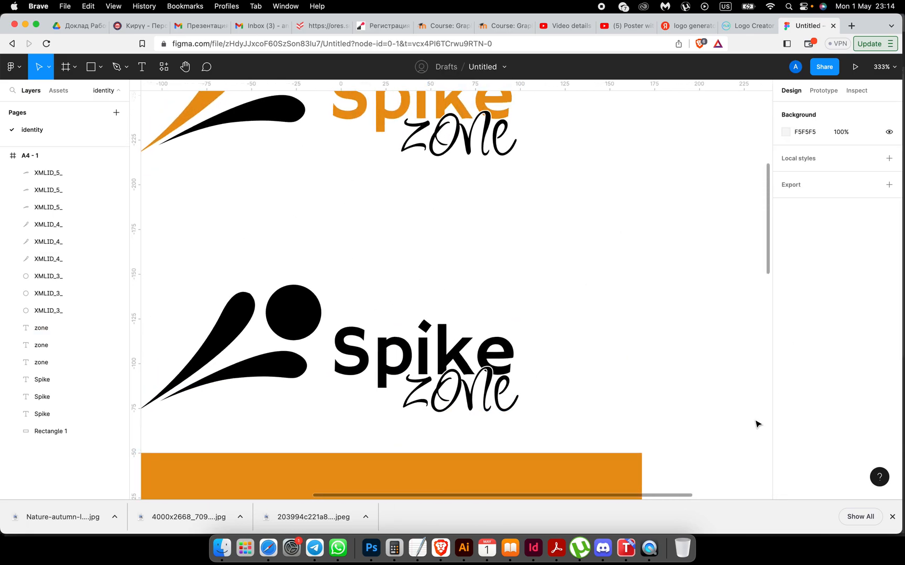
pyautogui.scroll(-3, 758, 424)
pyautogui.hscroll(-1, 759, 424)
pyautogui.click(52, 363)
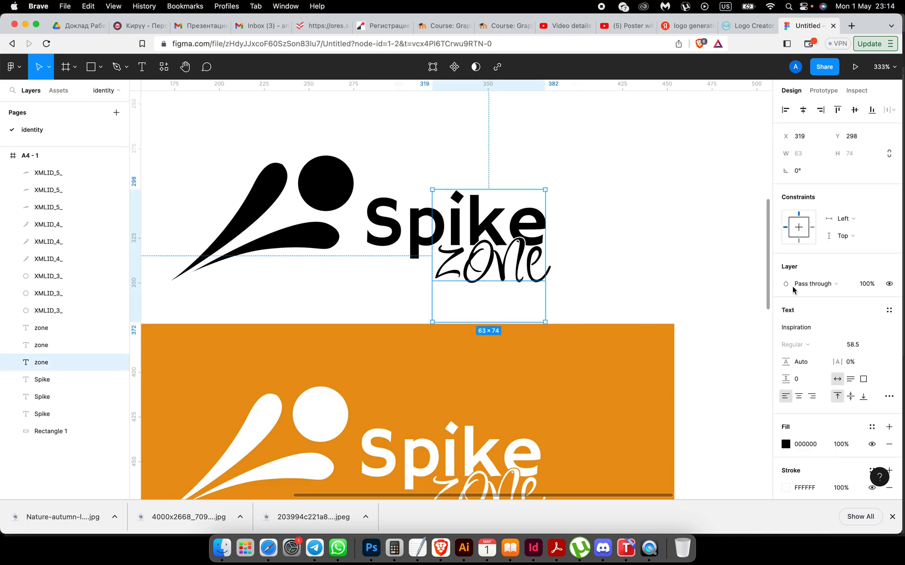
pyautogui.scroll(-2, 809, 434)
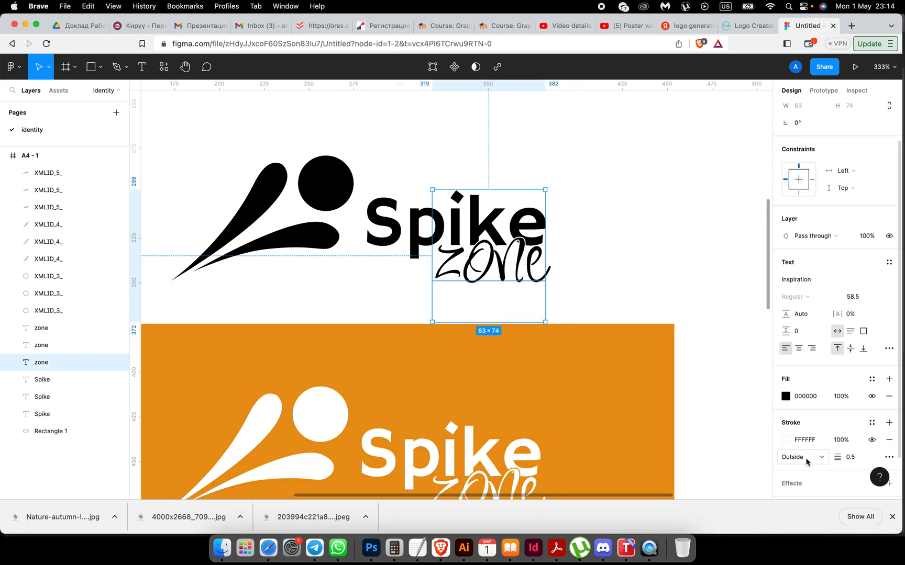
pyautogui.click(720, 328)
pyautogui.rightClick(716, 341)
pyautogui.click(679, 262)
pyautogui.scroll(-5, 678, 263)
# Step: Nudge the orange block and its white logo two steps lower
pyautogui.hscroll(5, 679, 263)
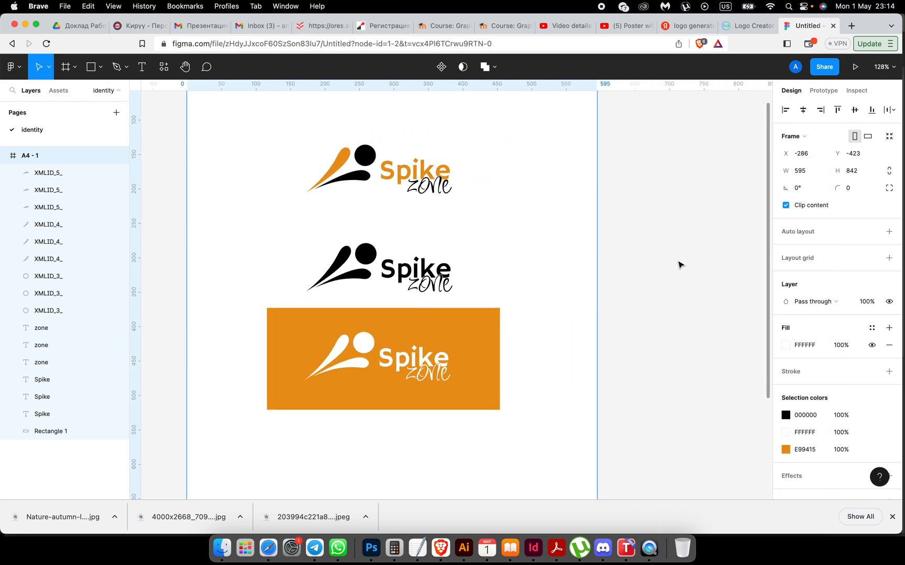
pyautogui.click(679, 262)
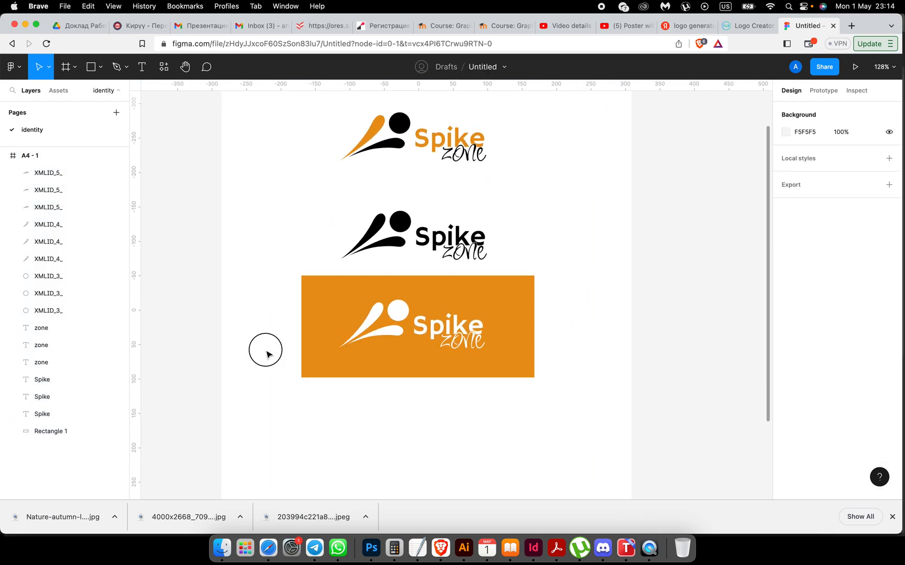
pyautogui.moveTo(265, 349); pyautogui.dragTo(519, 370)
pyautogui.click(245, 297)
pyautogui.moveTo(244, 297); pyautogui.dragTo(510, 371)
pyautogui.press('Down')
pyautogui.press('Down')
pyautogui.press('Down')
pyautogui.press('Down')
pyautogui.press('Down')
pyautogui.press('Down')
pyautogui.press('Down')
pyautogui.press('Down')
pyautogui.press('Down')
pyautogui.press('Down')
pyautogui.press('Down')
pyautogui.press('Down')
pyautogui.press('Down')
pyautogui.press('Down')
pyautogui.press('Down')
pyautogui.press('Down')
pyautogui.press('Down')
pyautogui.press('Down')
pyautogui.press('Down')
pyautogui.press('Down')
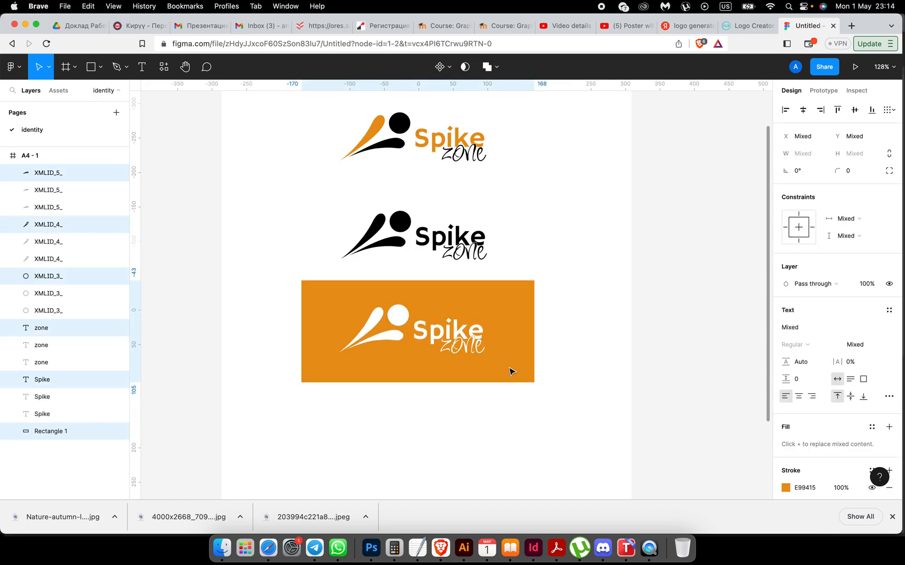
pyautogui.press('Down')
pyautogui.press('Down')
pyautogui.press('Down')
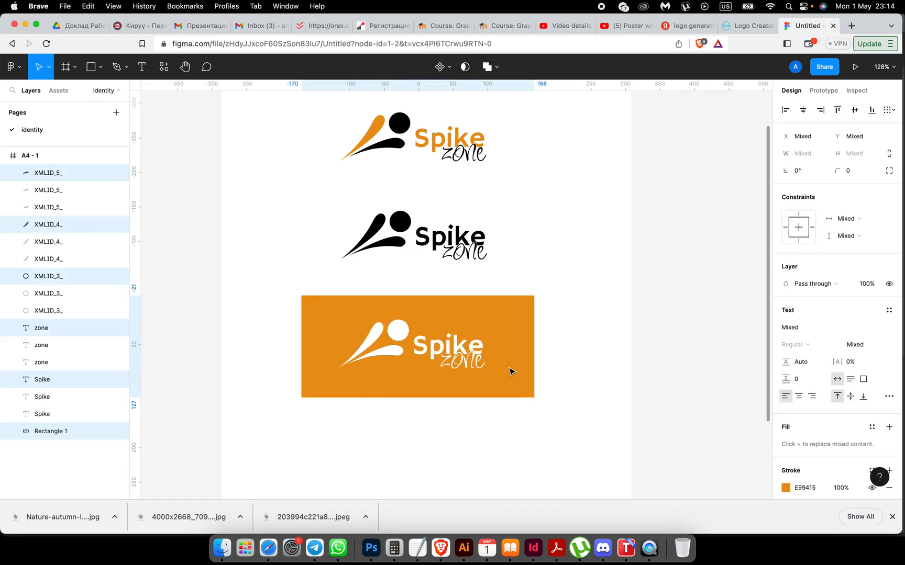
# Step: Widen the orange rectangle slightly to the right
pyautogui.click(570, 419)
pyautogui.click(534, 350)
pyautogui.moveTo(537, 350); pyautogui.dragTo(544, 350)
pyautogui.click(590, 375)
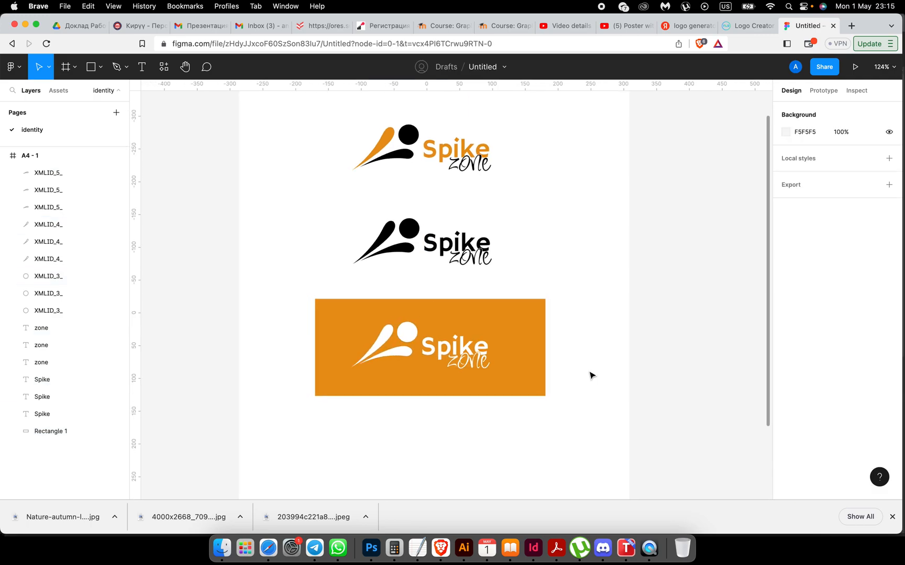
# Step: Zoom out to see the whole page and open a new browser tab
pyautogui.press('-')
pyautogui.scroll(5, 590, 374)
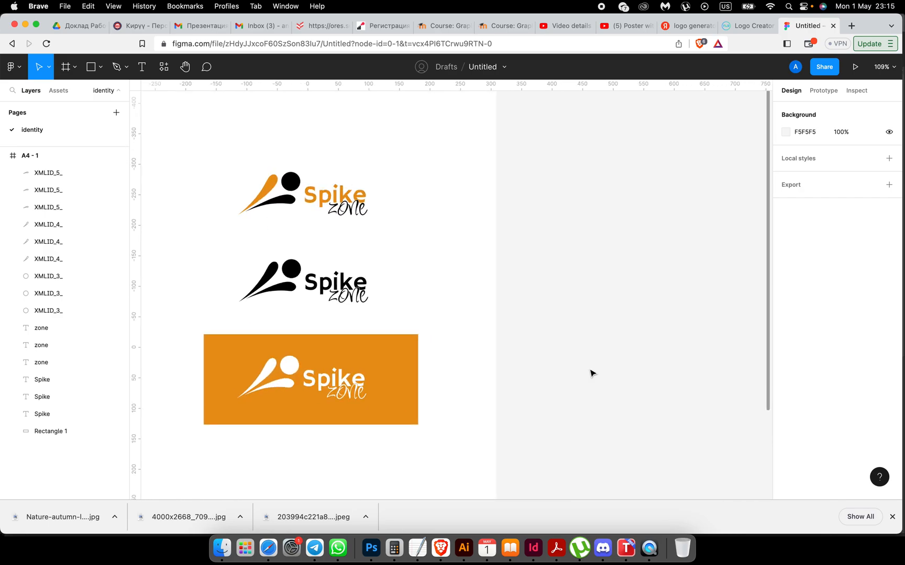
pyautogui.click(851, 26)
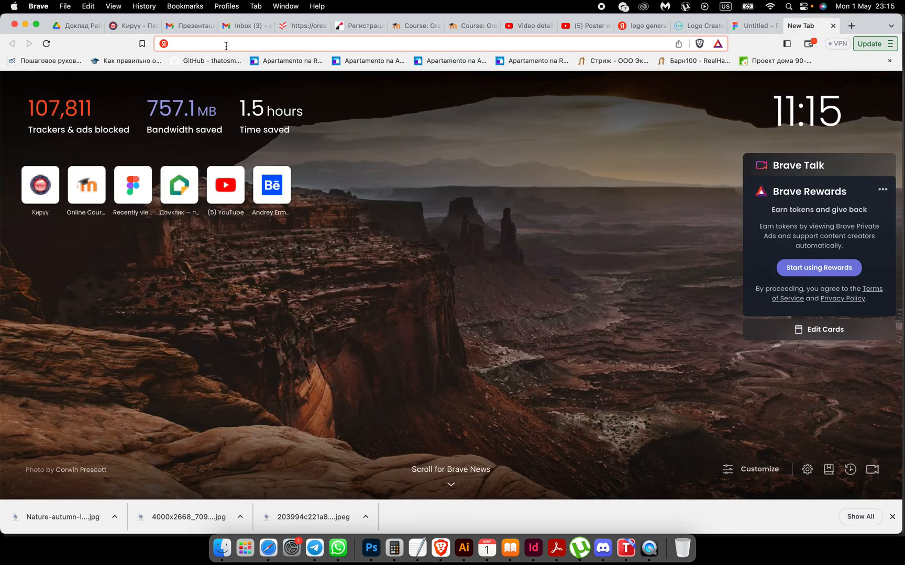
# Step: Search the web for 'color while' and open Canva's Color wheel result
pyautogui.write('color w')
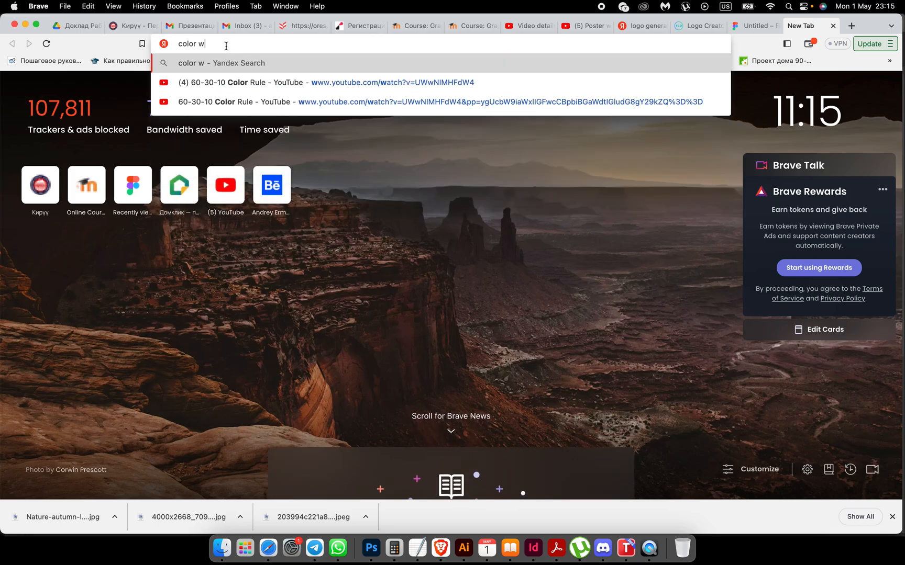
pyautogui.write('hile')
pyautogui.press('Return')
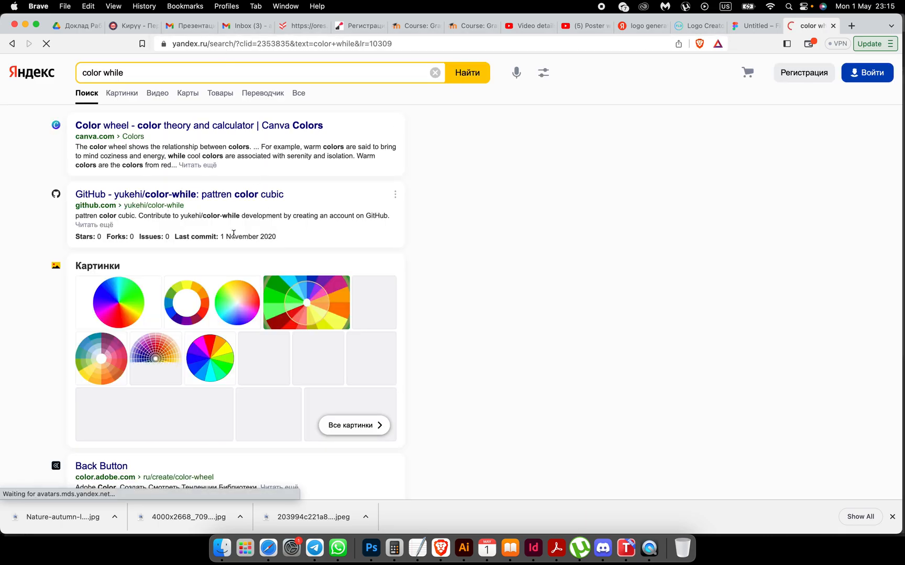
pyautogui.click(103, 131)
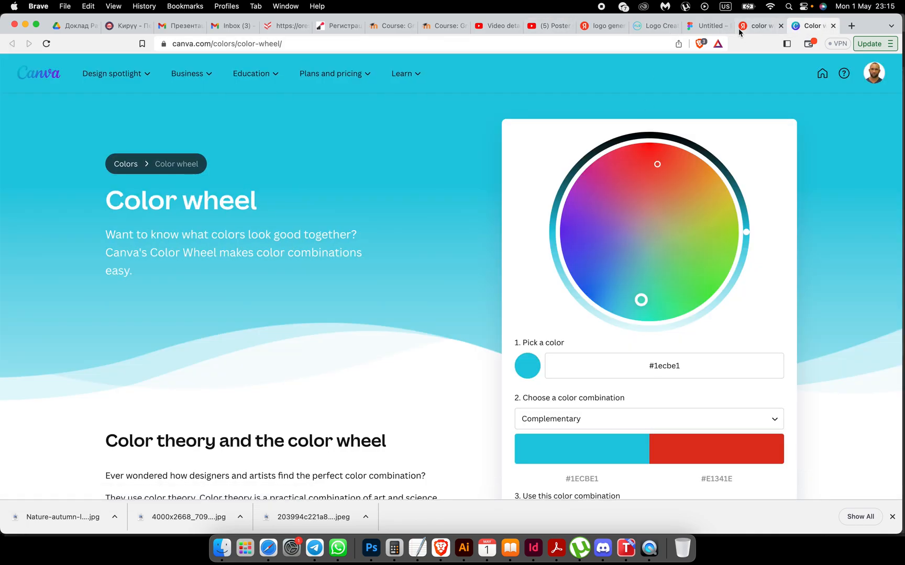
# Step: Copy the rectangle's orange E99415 from Figma and paste it as Canva's base colour
pyautogui.click(706, 27)
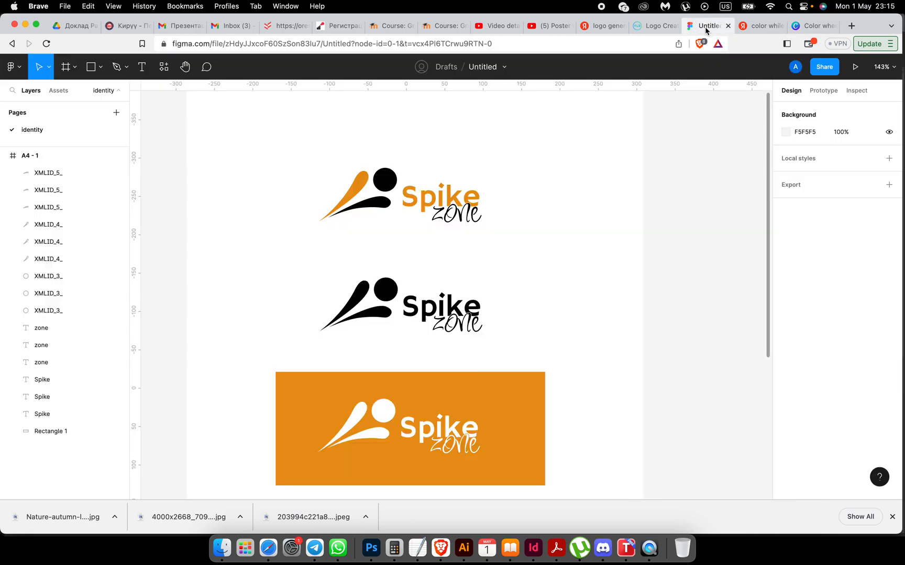
pyautogui.click(523, 415)
pyautogui.click(809, 328)
pyautogui.press('super+c')
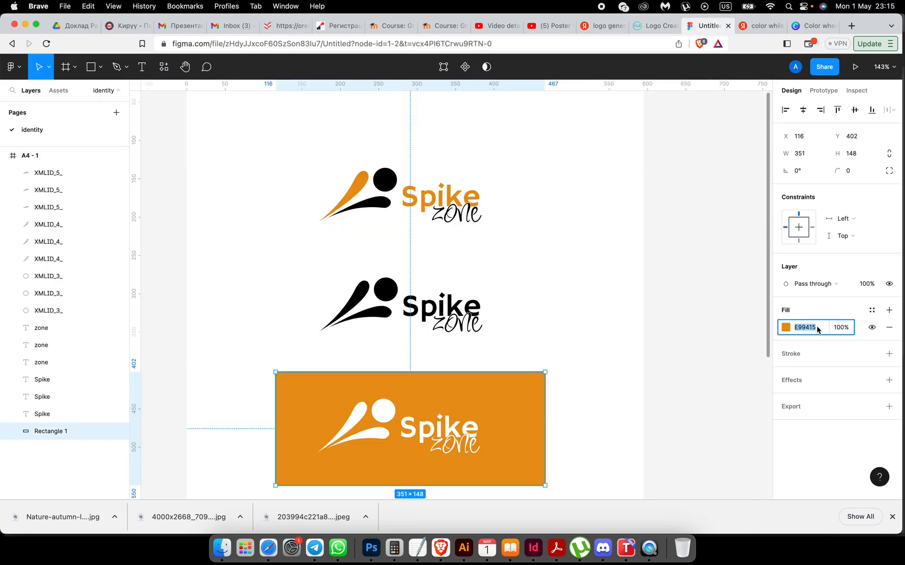
pyautogui.click(813, 25)
pyautogui.moveTo(686, 365); pyautogui.dragTo(651, 365)
pyautogui.press('super+v')
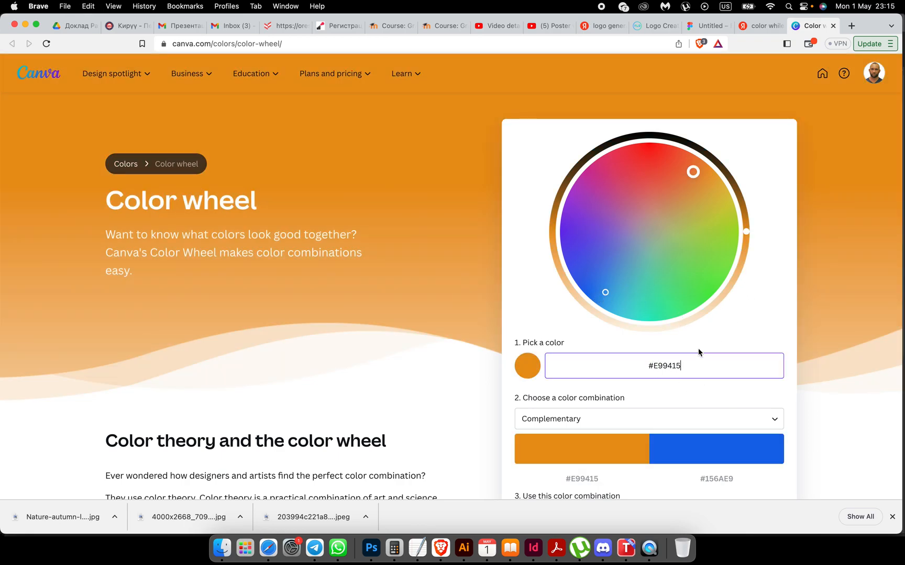
# Step: Choose the Triadic combination and copy its purple value #9415E9
pyautogui.scroll(-3, 698, 348)
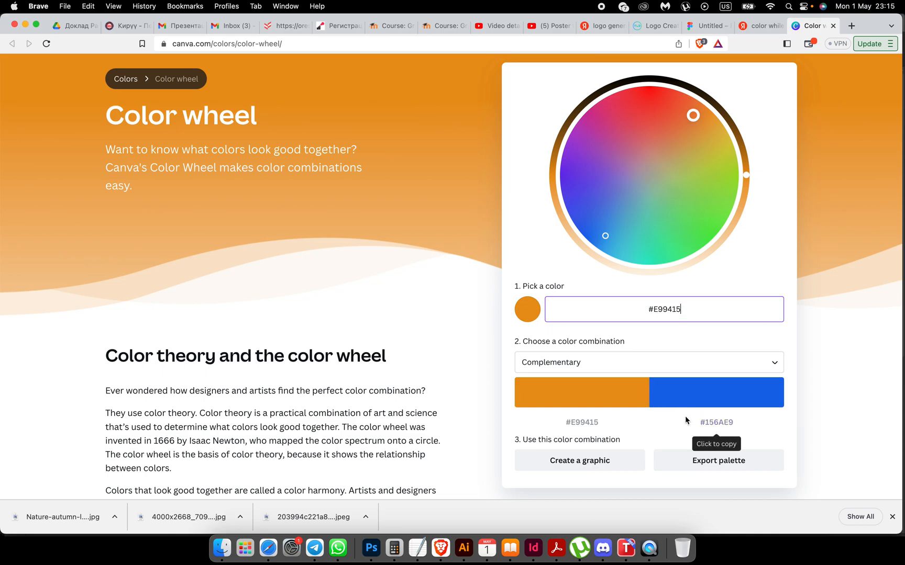
pyautogui.scroll(-2, 687, 437)
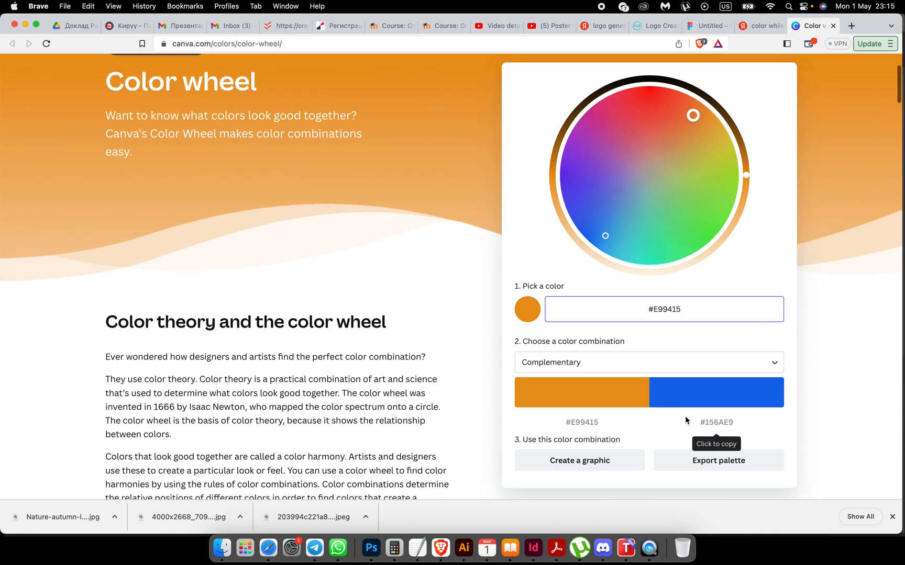
pyautogui.click(718, 365)
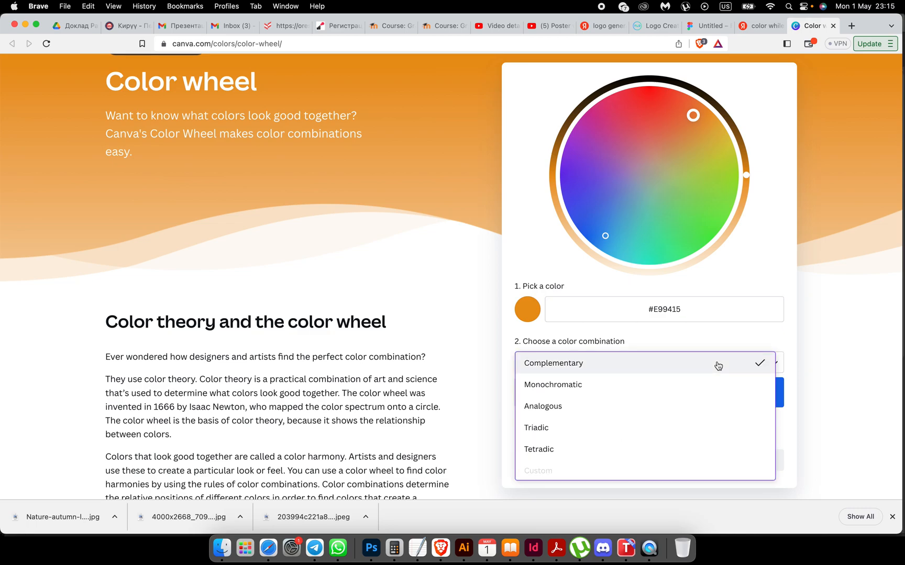
pyautogui.click(612, 429)
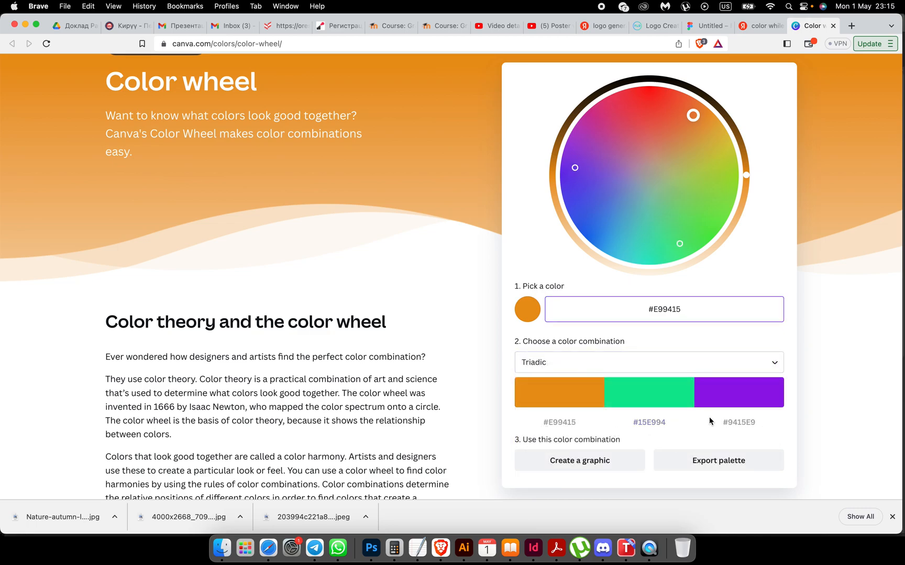
pyautogui.moveTo(728, 396)
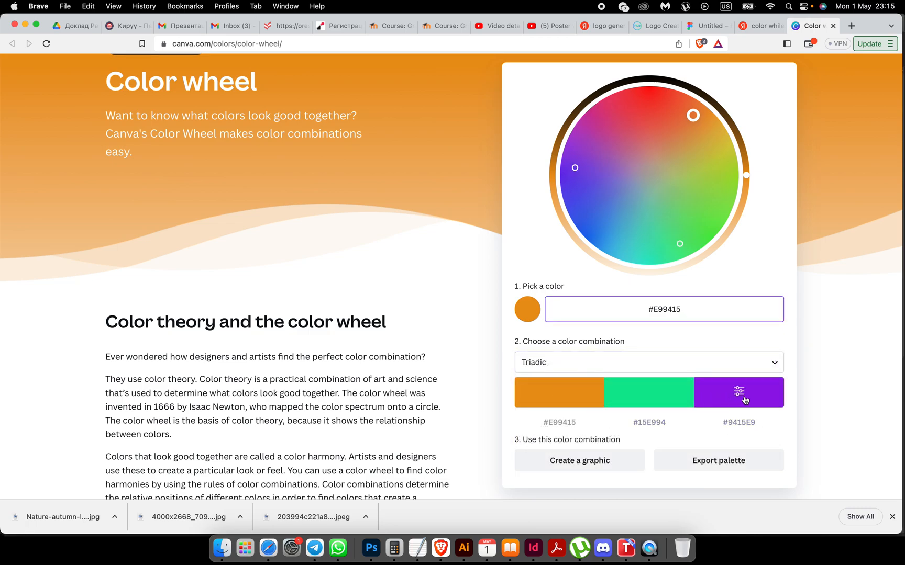
pyautogui.click(754, 423)
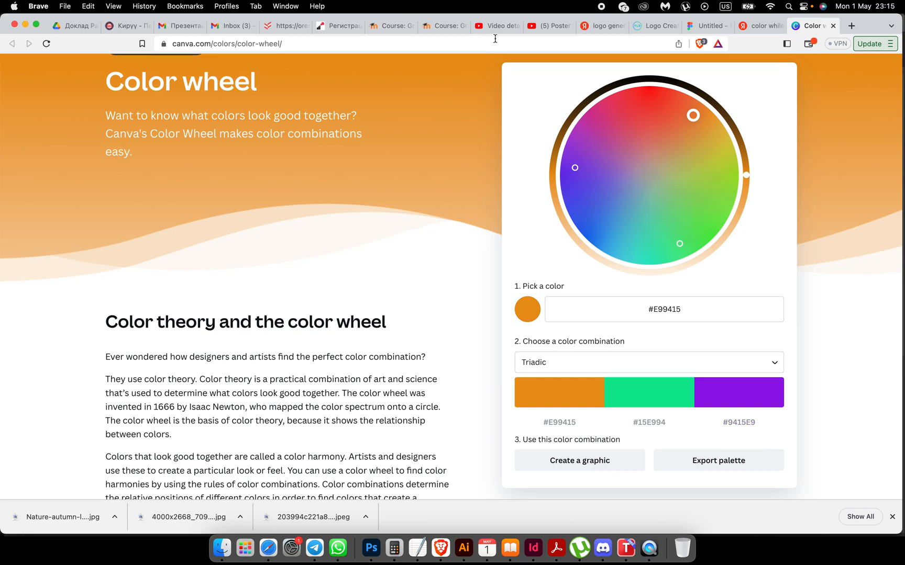
pyautogui.click(704, 25)
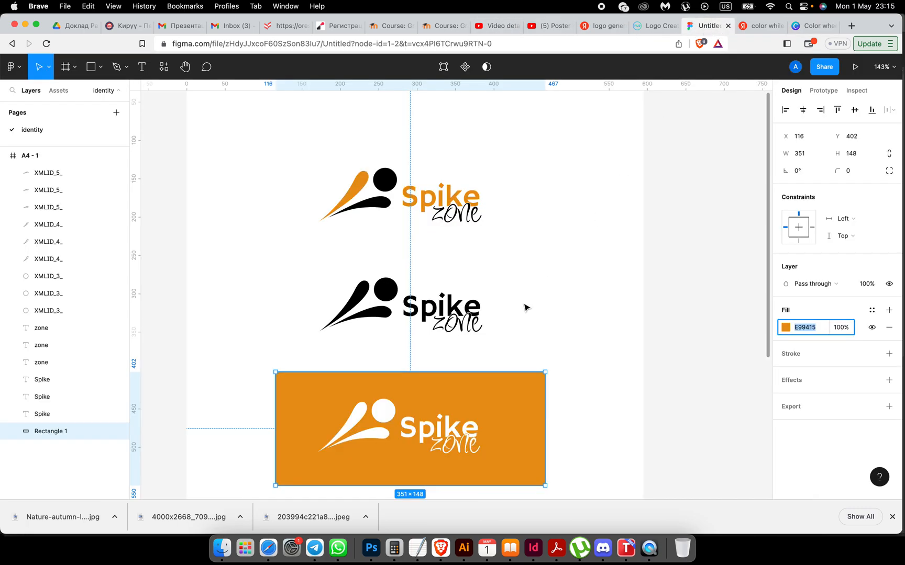
# Step: Paste 9415E9 as the fill of the top logo's lower swoosh
pyautogui.click(367, 207)
pyautogui.click(806, 328)
pyautogui.write('#9415E9')
pyautogui.press('BackSpace')
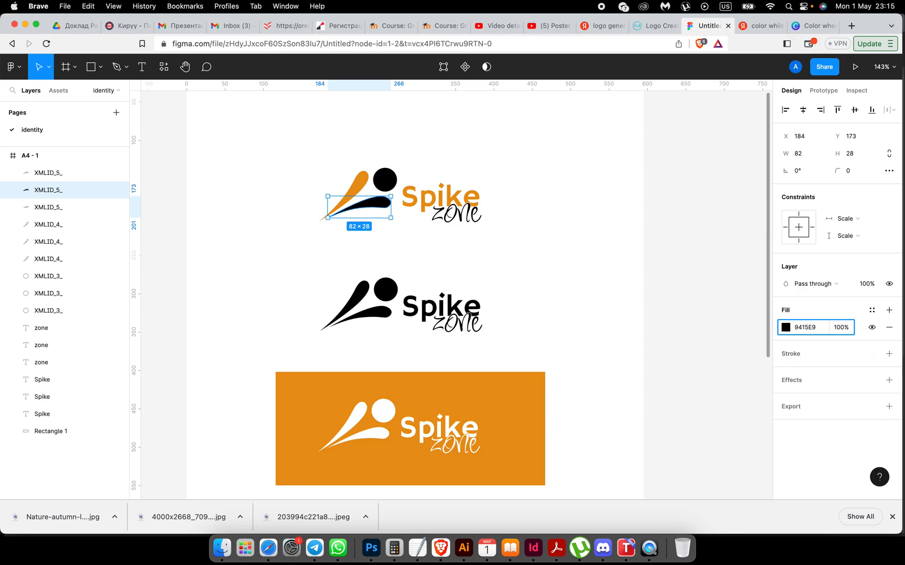
pyautogui.press('Return')
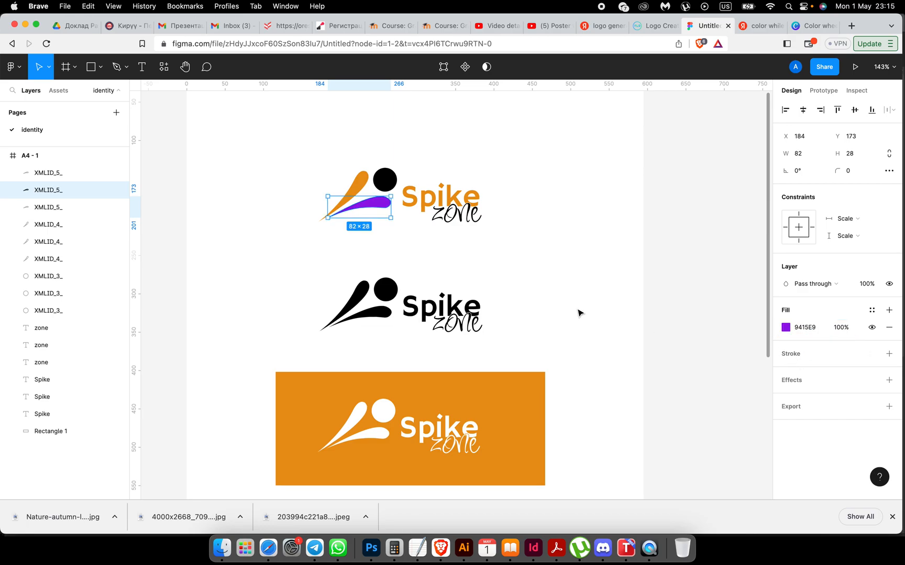
pyautogui.click(557, 288)
# Step: Give the logo's circle and the word zone the purple document colour
pyautogui.click(394, 186)
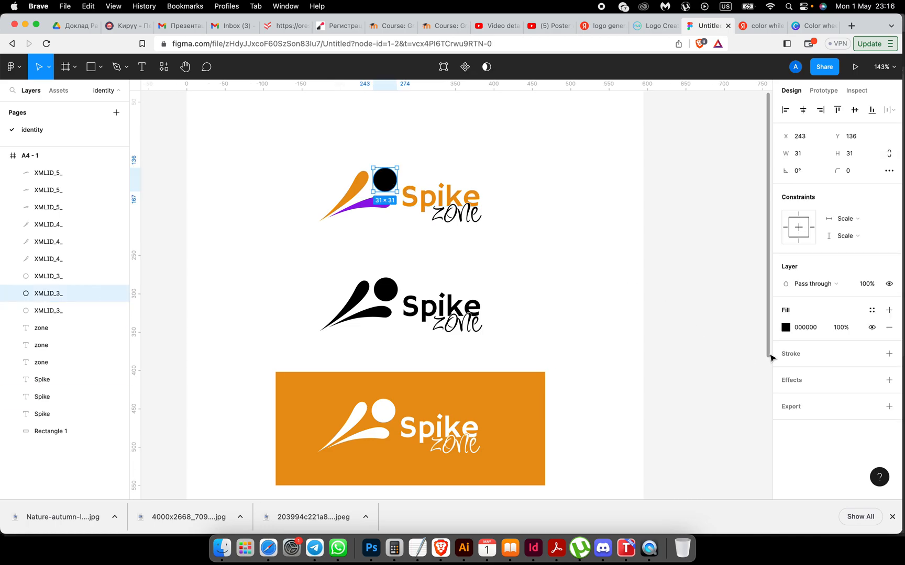
pyautogui.click(785, 327)
pyautogui.click(708, 448)
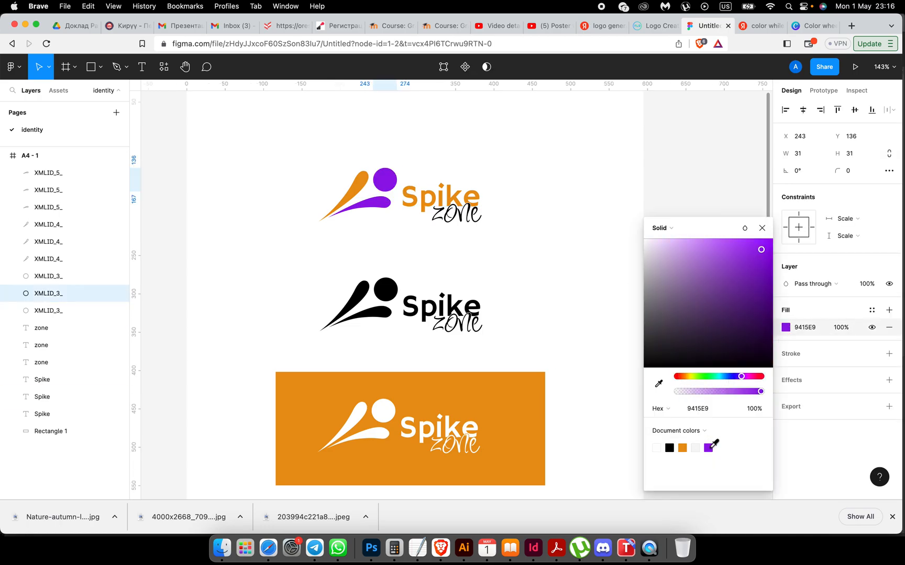
pyautogui.click(587, 338)
pyautogui.click(456, 225)
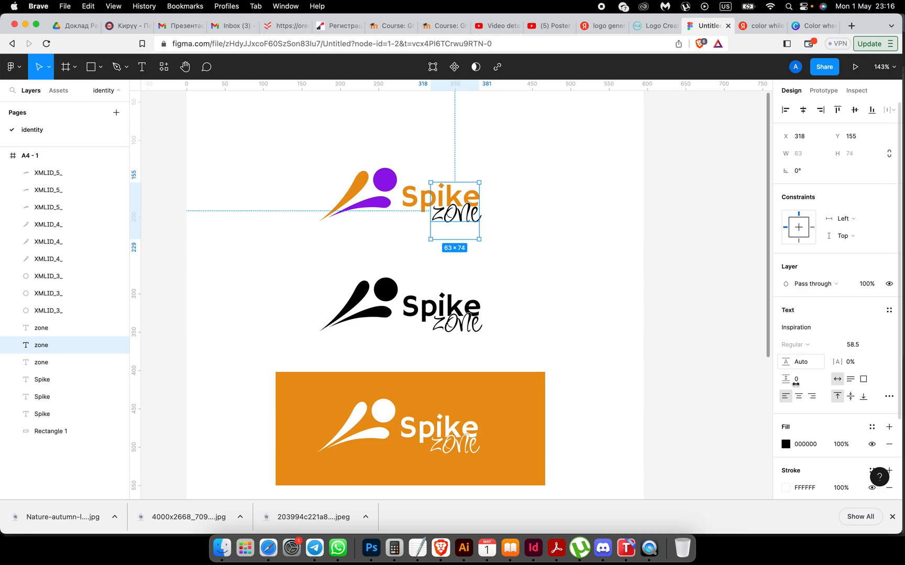
pyautogui.click(785, 444)
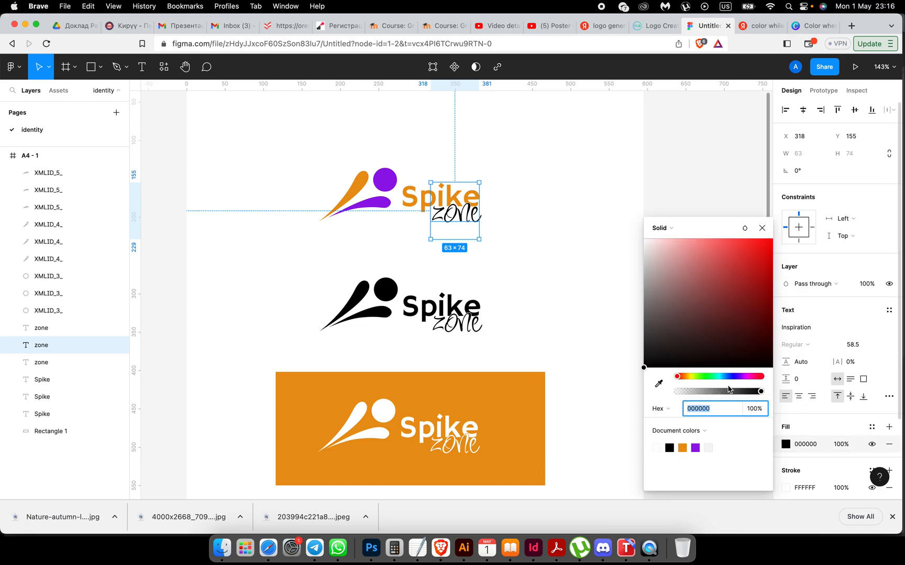
pyautogui.click(695, 448)
pyautogui.click(564, 313)
pyautogui.hscroll(-2, 565, 313)
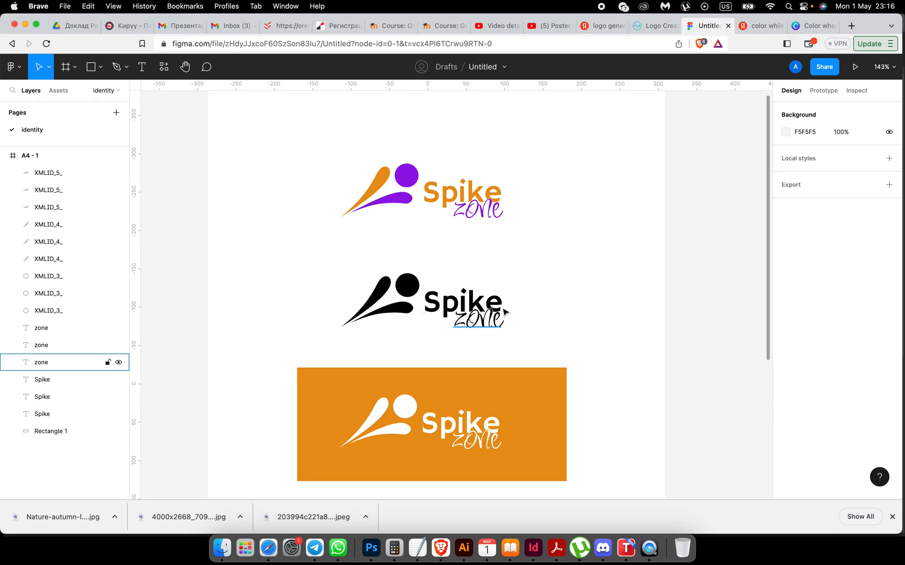
pyautogui.scroll(-3, 503, 312)
pyautogui.scroll(-5, 504, 312)
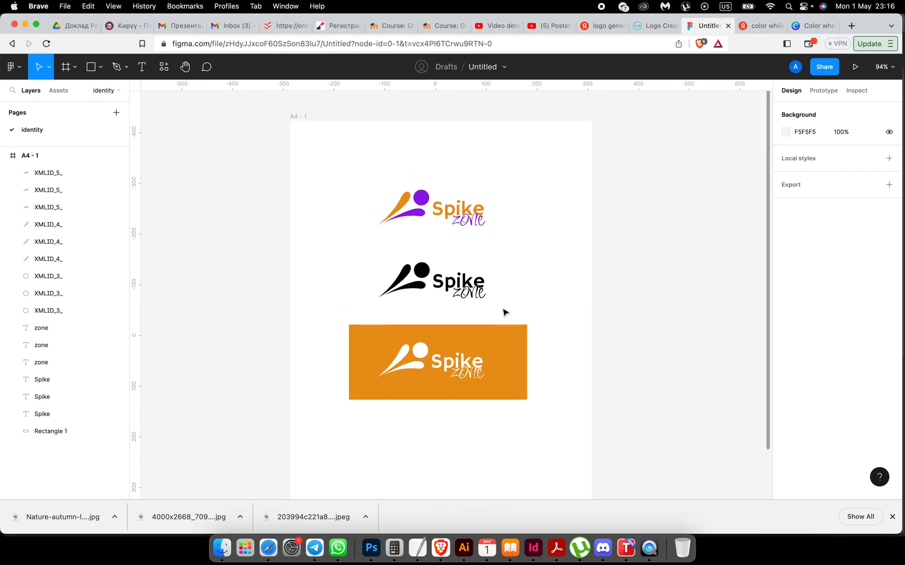
pyautogui.scroll(-2, 527, 273)
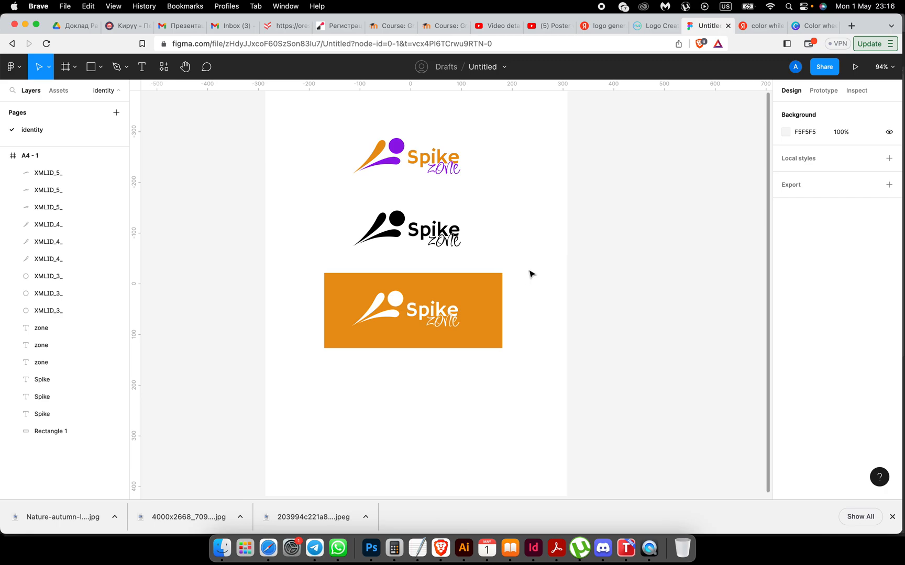
pyautogui.scroll(-2, 525, 197)
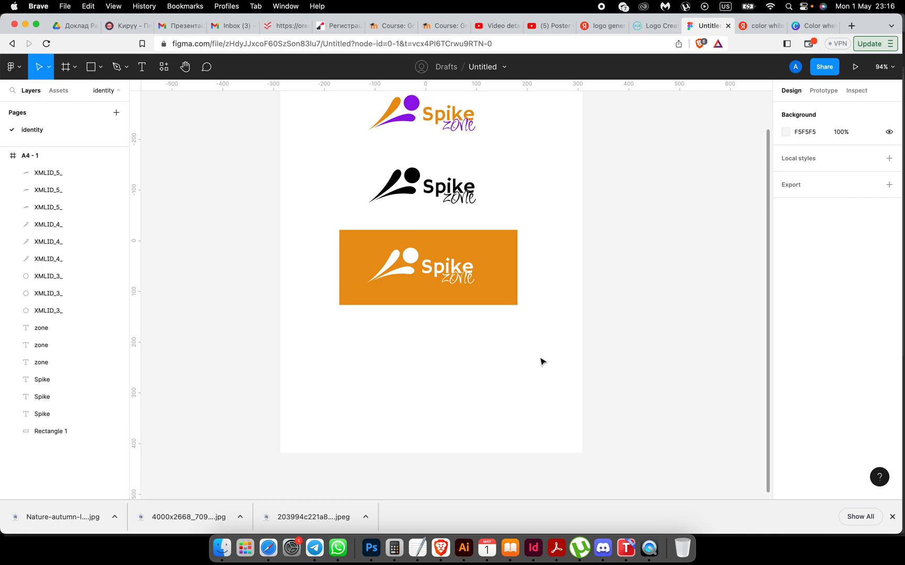
# Step: Duplicate the purple circle below the banner and make the copy orange E99415
pyautogui.click(415, 104)
pyautogui.keyDown('alt'); pyautogui.moveTo(417, 104); pyautogui.dragTo(485, 359); pyautogui.keyUp('alt')
pyautogui.click(479, 418)
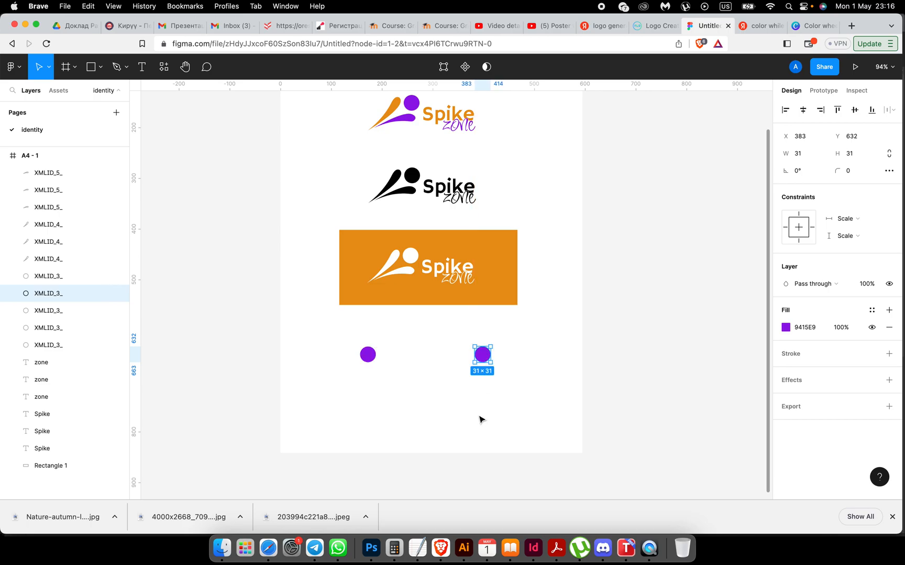
pyautogui.click(480, 358)
pyautogui.click(785, 329)
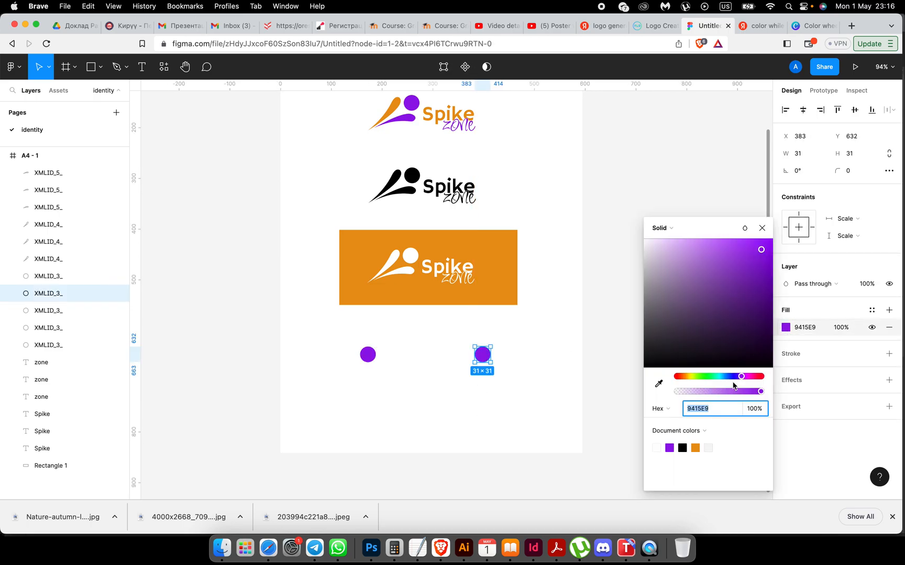
pyautogui.click(695, 447)
pyautogui.click(489, 397)
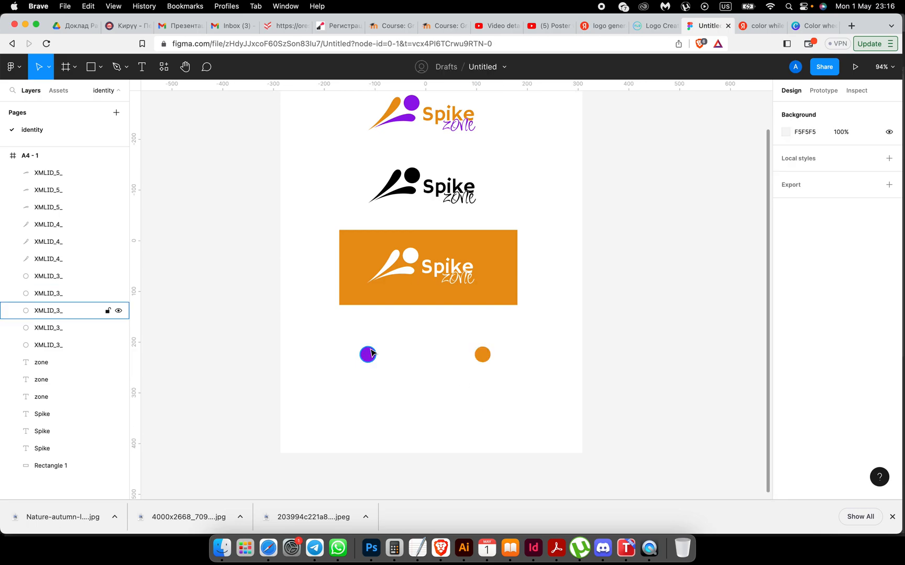
# Step: Add a 'HEX' text label under the purple circle
pyautogui.click(142, 66)
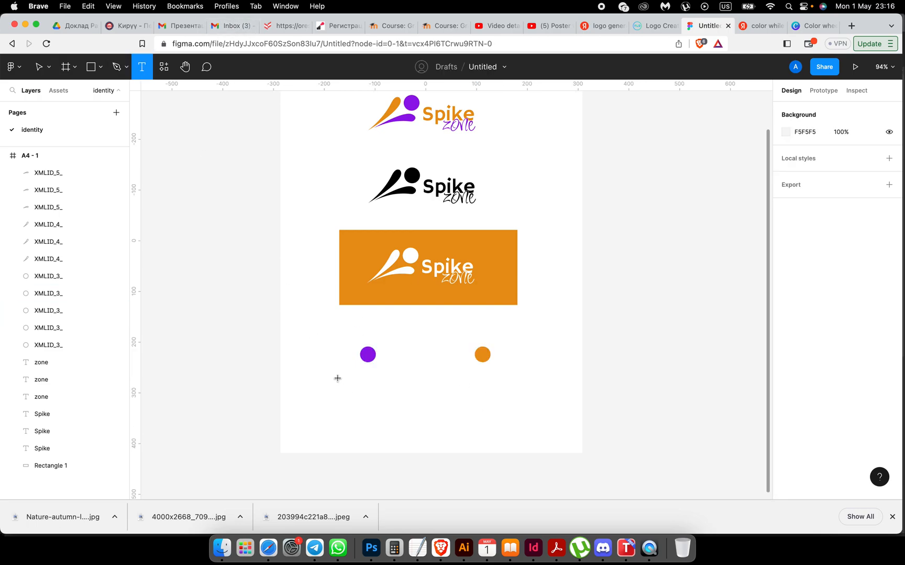
pyautogui.click(337, 378)
pyautogui.write('HEX')
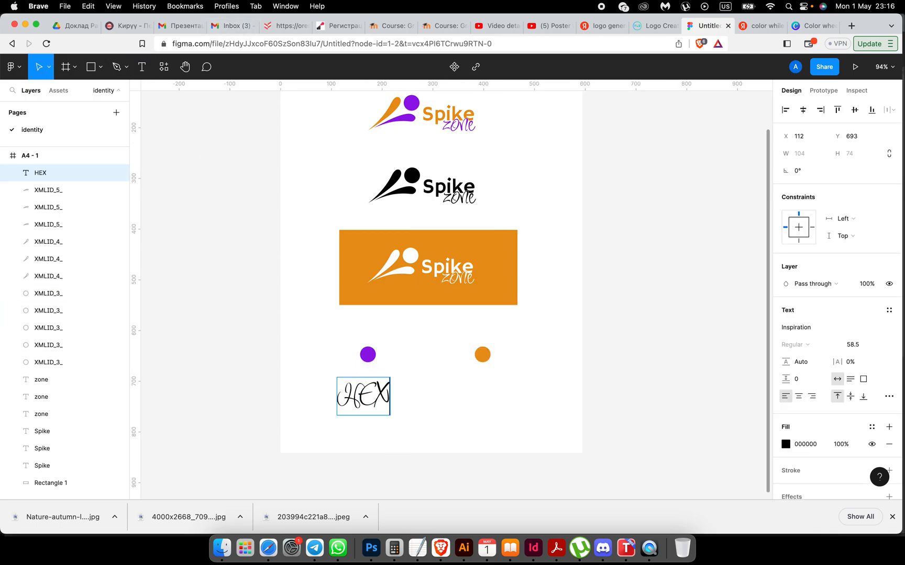
pyautogui.moveTo(387, 394); pyautogui.dragTo(340, 393)
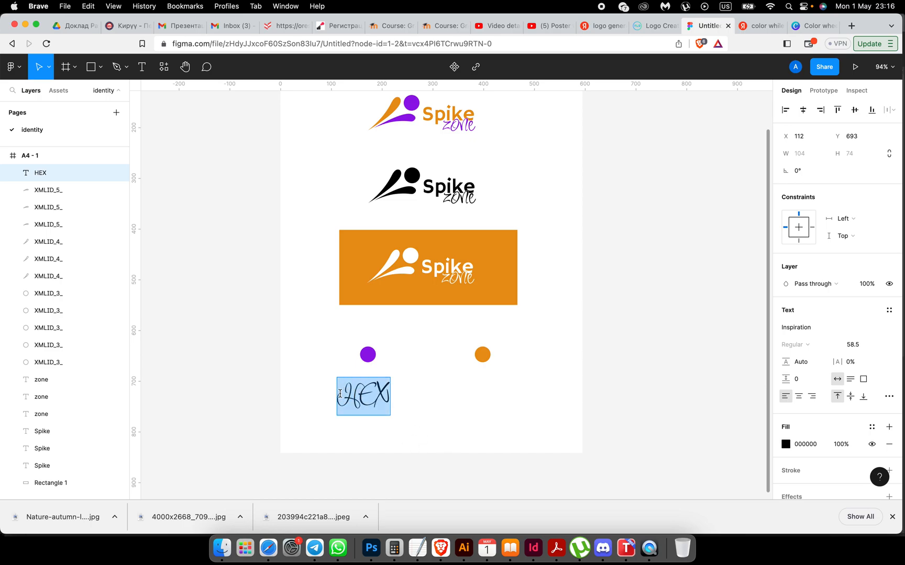
pyautogui.click(809, 330)
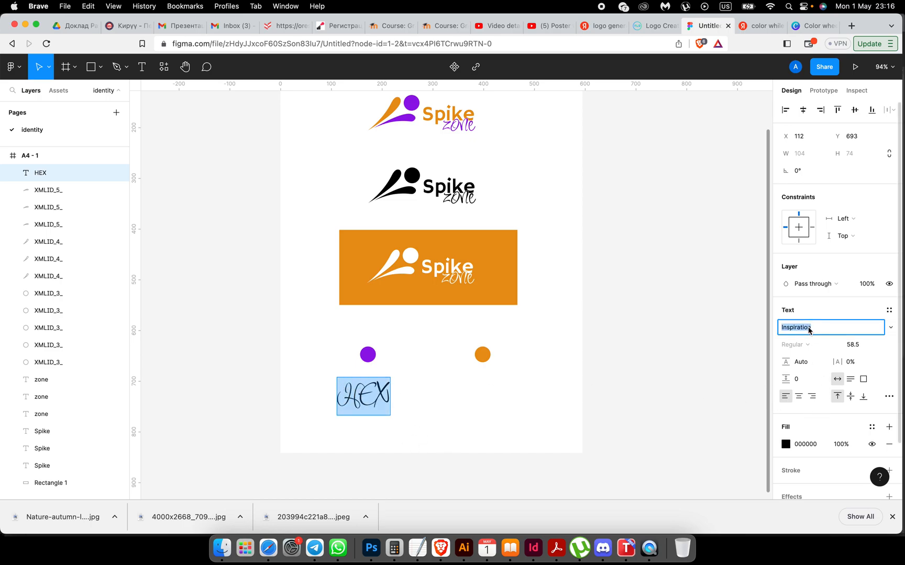
# Step: Copy Hammersmith One from the Spike wordmark and apply it to the HEX label
pyautogui.click(449, 112)
pyautogui.click(448, 112)
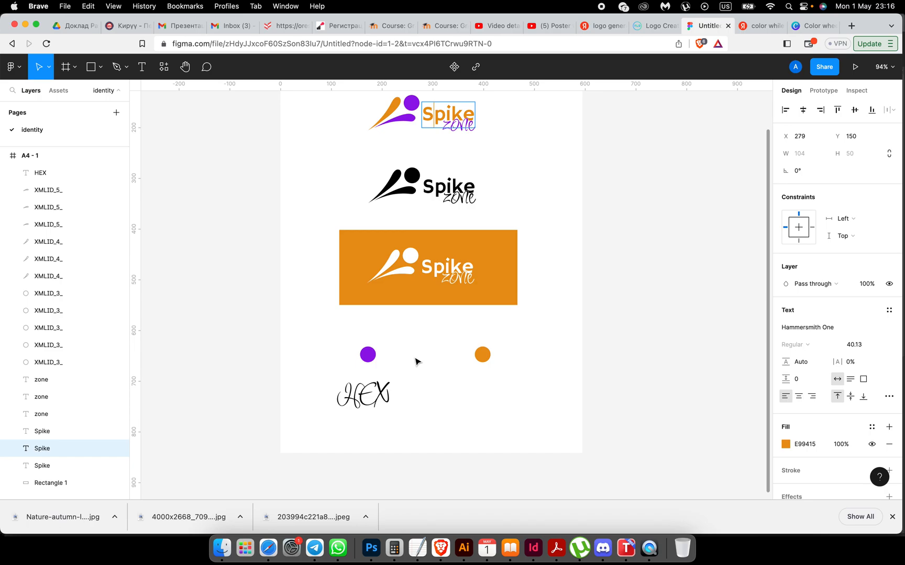
pyautogui.click(369, 396)
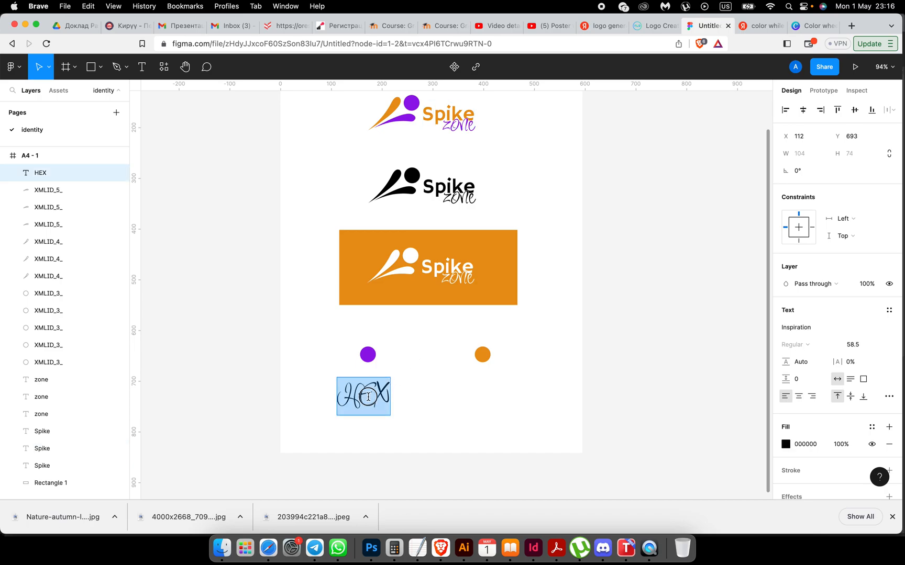
pyautogui.click(792, 329)
pyautogui.write('Him')
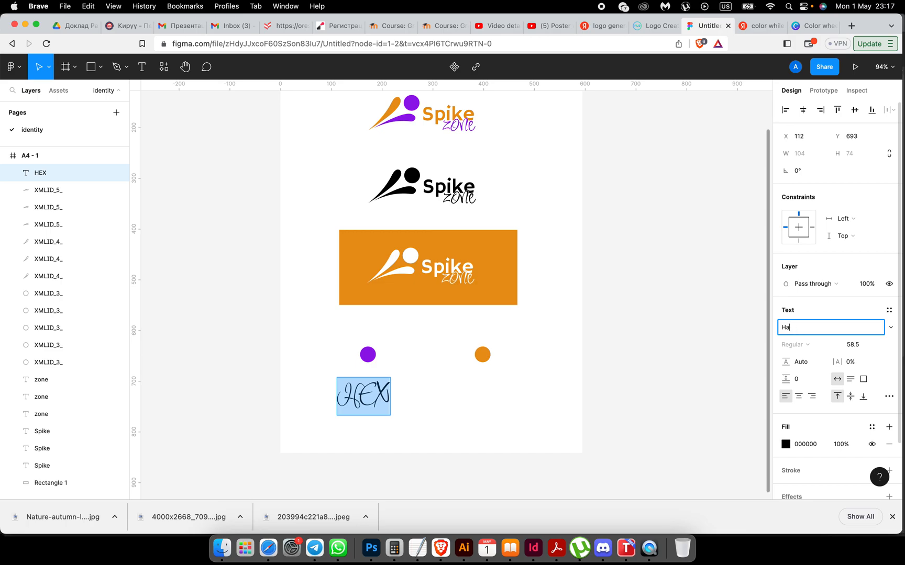
pyautogui.click(436, 112)
pyautogui.click(801, 328)
pyautogui.press('super+c')
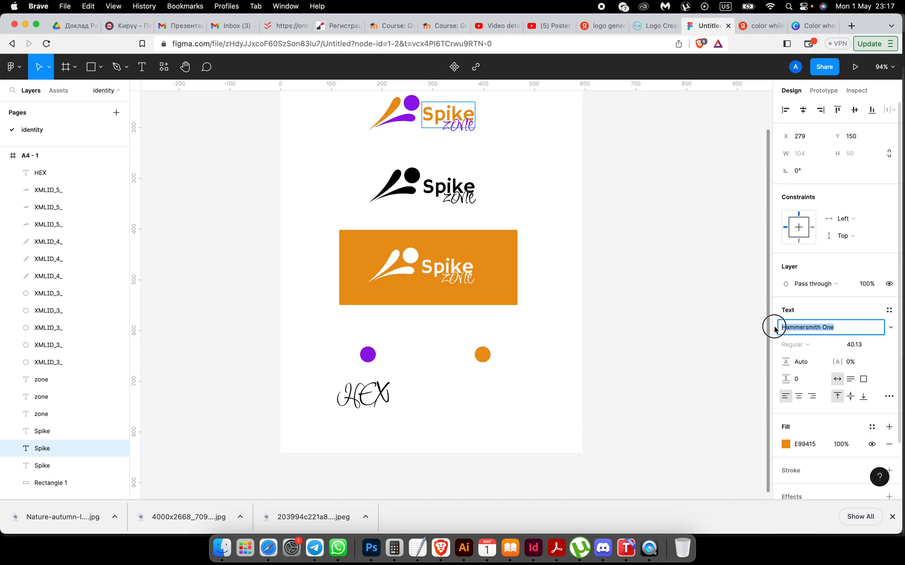
pyautogui.doubleClick(370, 380)
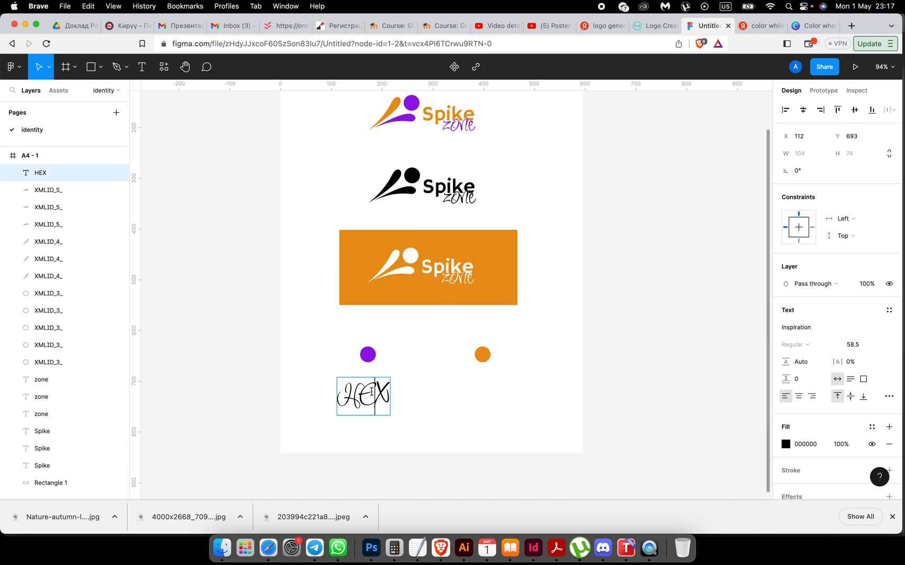
pyautogui.click(803, 329)
pyautogui.press('super+v')
pyautogui.press('Return')
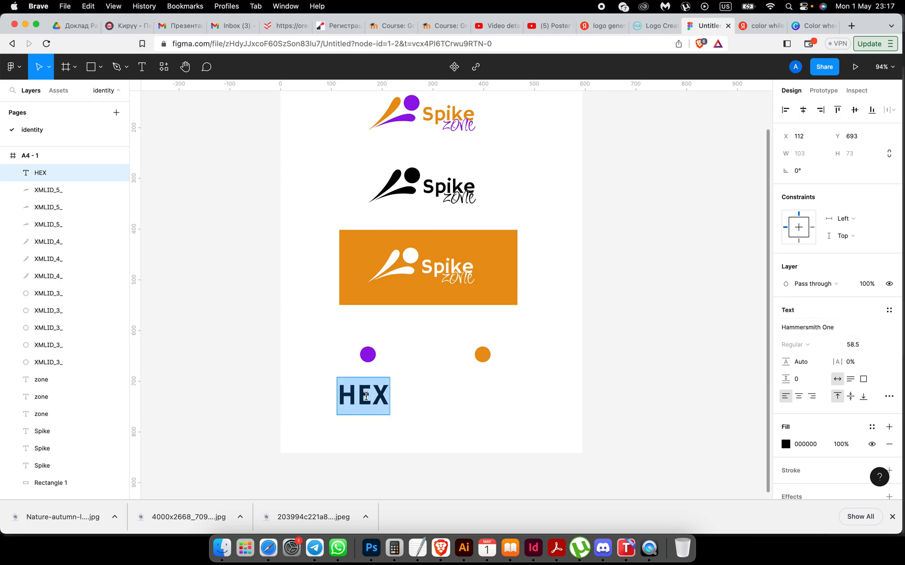
# Step: Retype the label as lowercase 'hex' and shrink its font size to 15.5
pyautogui.press('Right')
pyautogui.press('BackSpace')
pyautogui.press('BackSpace')
pyautogui.press('BackSpace')
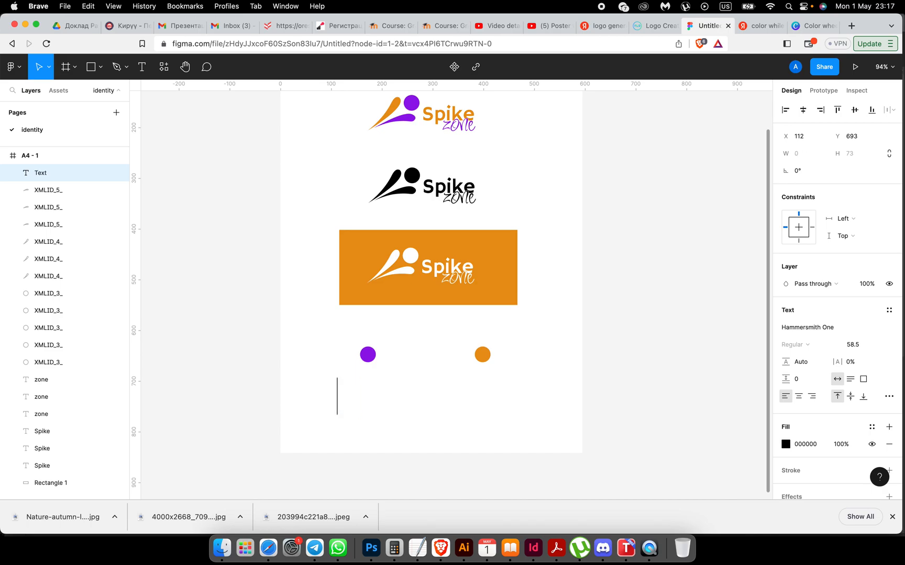
pyautogui.write('hex')
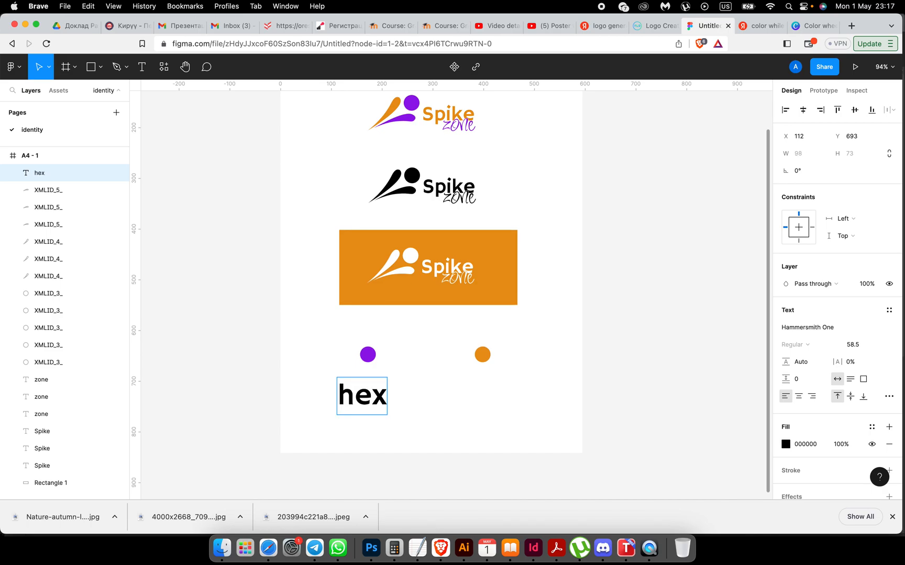
pyautogui.moveTo(384, 398); pyautogui.dragTo(335, 397)
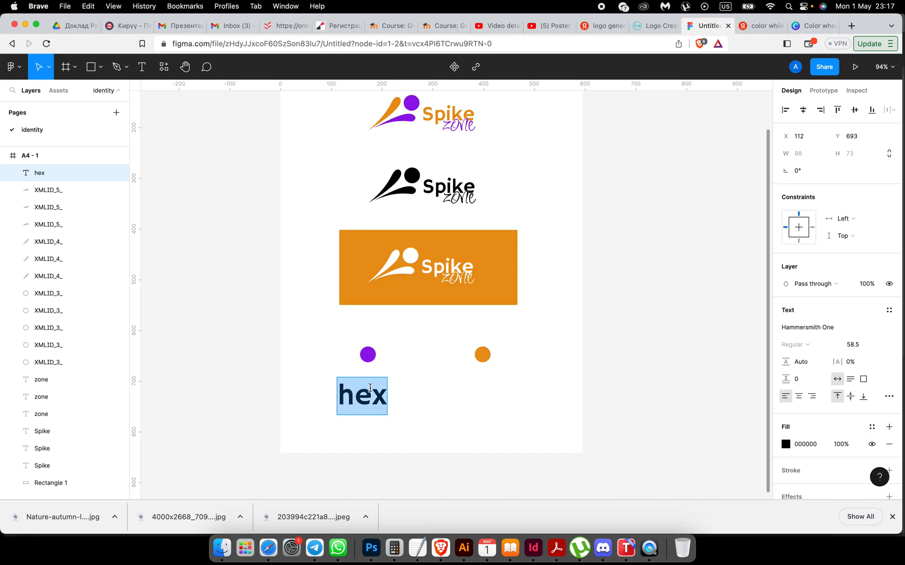
pyautogui.click(852, 344)
pyautogui.write('53.5')
pyautogui.press('Return')
pyautogui.press('Down')
pyautogui.press('Down')
pyautogui.press('Down')
pyautogui.press('Down')
pyautogui.press('Down')
pyautogui.press('Down')
pyautogui.press('Down')
pyautogui.press('Down')
pyautogui.press('Down')
pyautogui.press('Down')
pyautogui.press('Down')
pyautogui.press('Down')
pyautogui.press('Down')
pyautogui.press('Down')
pyautogui.press('Down')
pyautogui.press('Down')
pyautogui.press('Down')
pyautogui.press('Down')
pyautogui.press('Down')
pyautogui.press('Down')
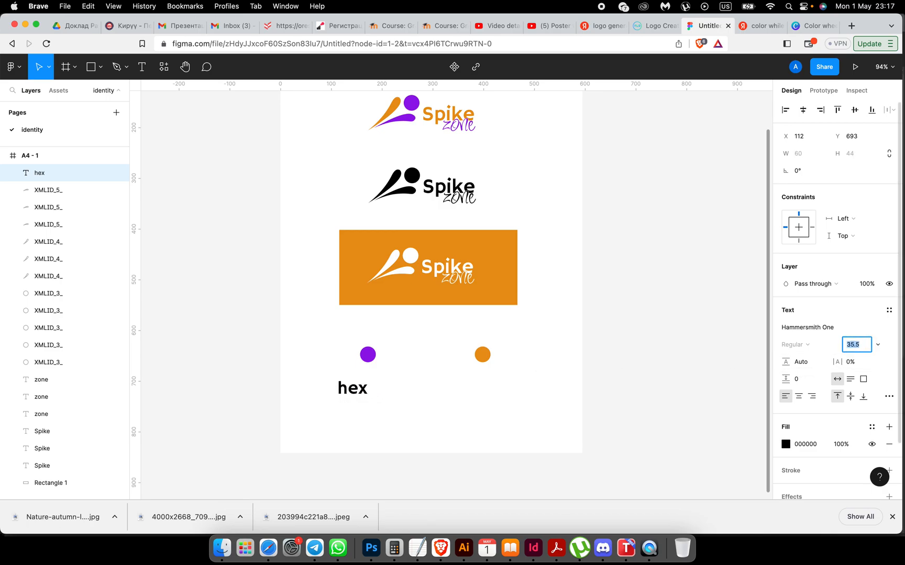
pyautogui.press('Down')
pyautogui.press('Down')
pyautogui.press('Down')
pyautogui.press('Down')
pyautogui.press('Down')
pyautogui.press('Down')
pyautogui.press('Down')
pyautogui.press('Down')
pyautogui.press('Down')
pyautogui.press('Down')
pyautogui.press('Down')
pyautogui.press('Down')
pyautogui.press('Down')
pyautogui.press('Down')
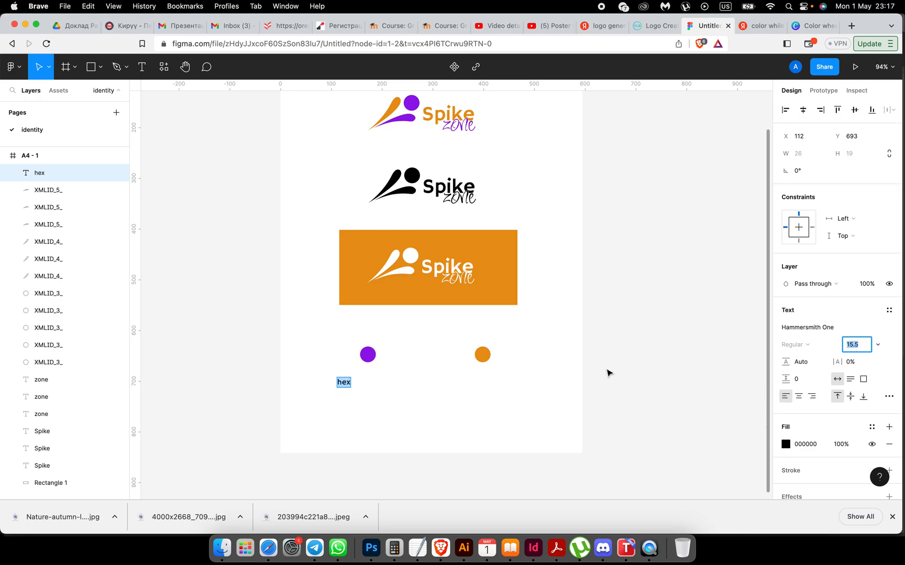
# Step: Extend the label to 'hex #9415E9' using the purple circle's copied hex code, adding a second line
pyautogui.press('Escape')
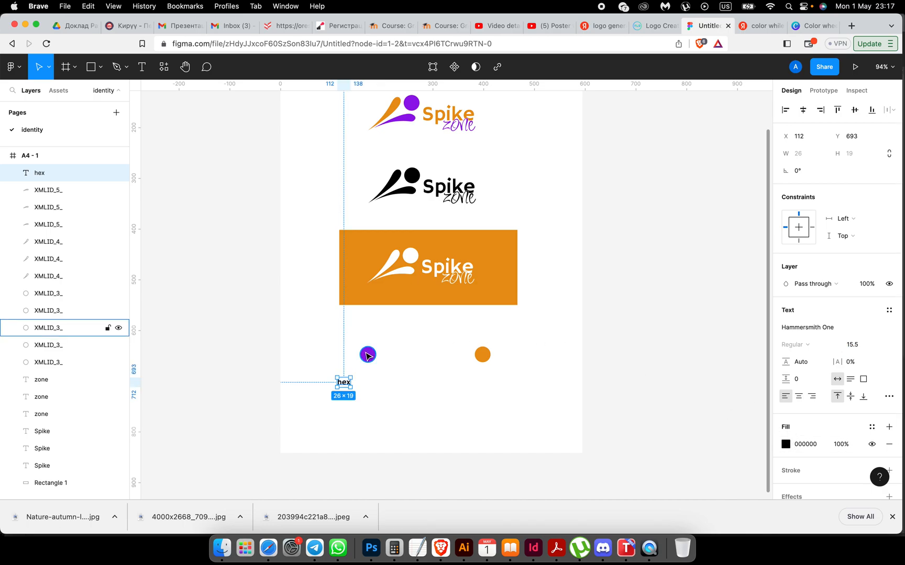
pyautogui.click(372, 355)
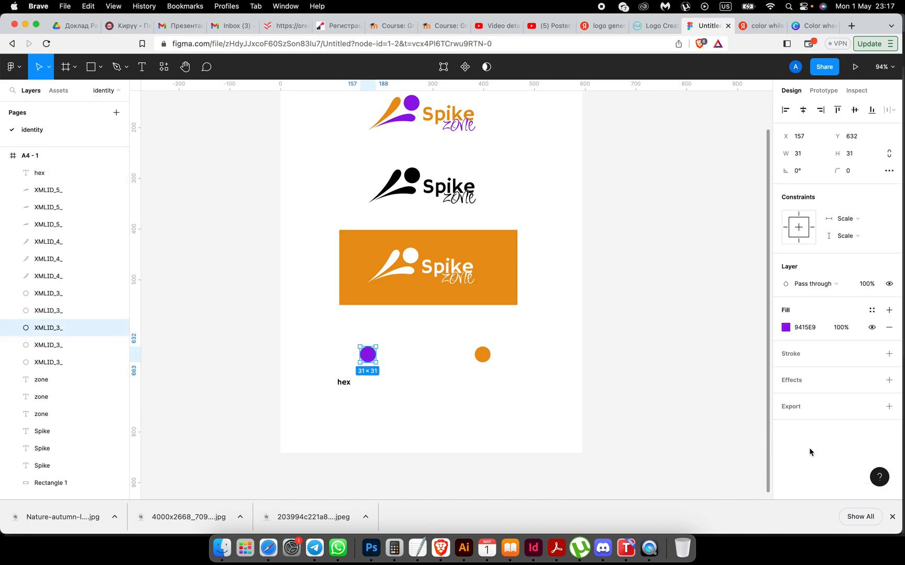
pyautogui.click(807, 327)
pyautogui.press('super+c')
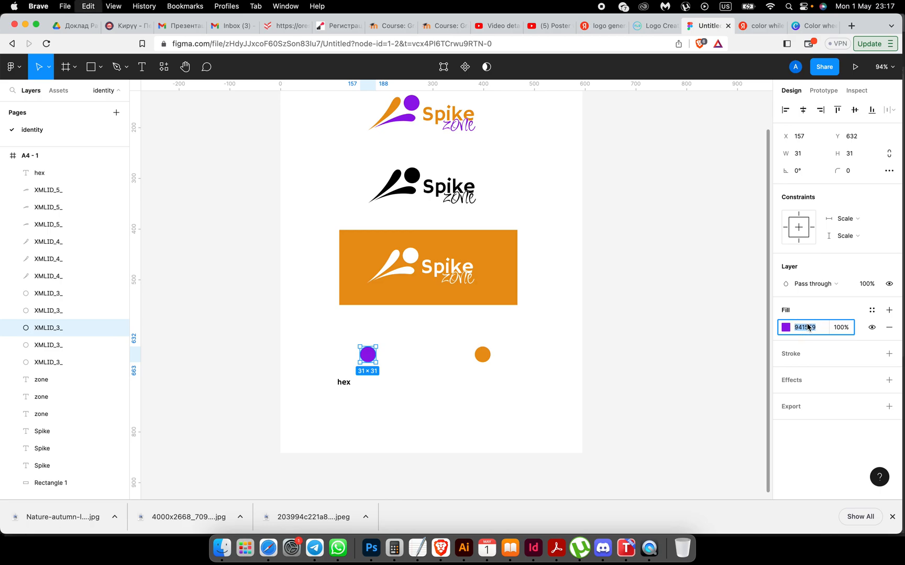
pyautogui.doubleClick(348, 381)
pyautogui.press('Right')
pyautogui.write('#')
pyautogui.press('super+v')
pyautogui.press('Return')
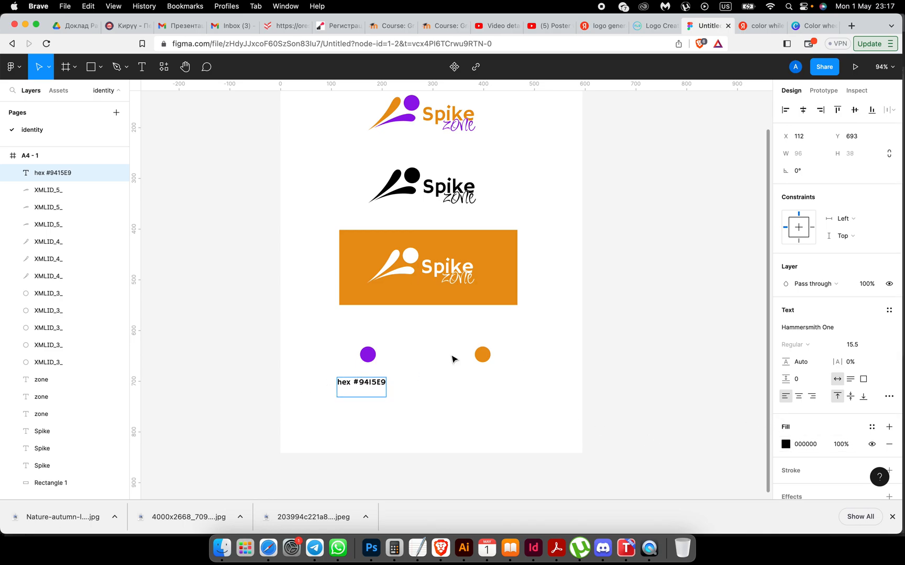
pyautogui.press('Escape')
# Step: Read the circle's RGB values and type 'RGB 148-21-233' on the label's second line
pyautogui.click(786, 444)
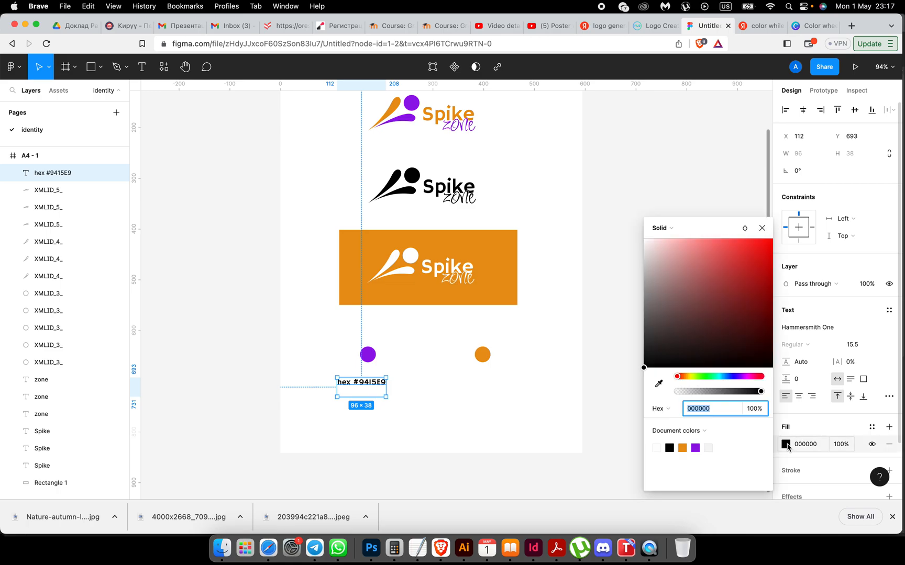
pyautogui.click(661, 409)
pyautogui.click(669, 422)
pyautogui.click(371, 357)
pyautogui.click(785, 328)
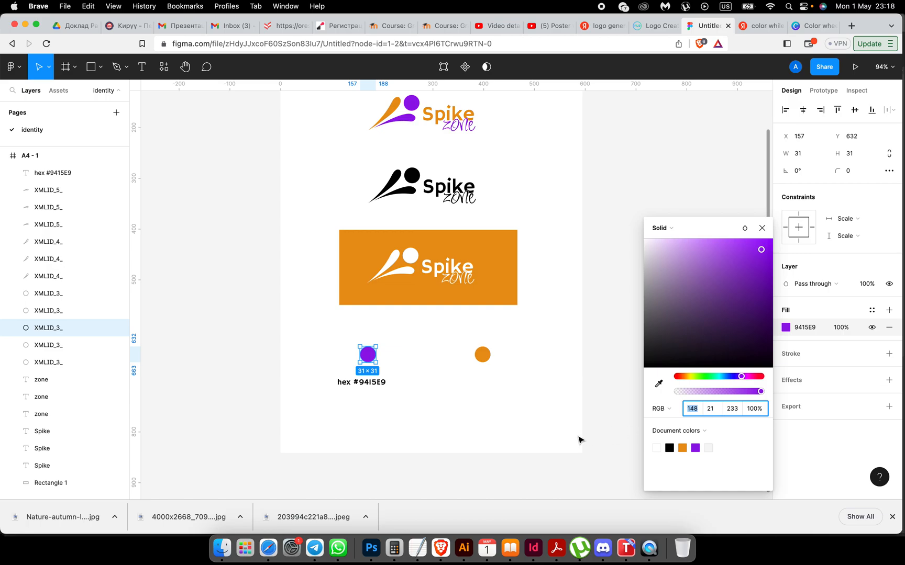
pyautogui.click(378, 384)
pyautogui.doubleClick(381, 382)
pyautogui.press('Down')
pyautogui.write('RGB')
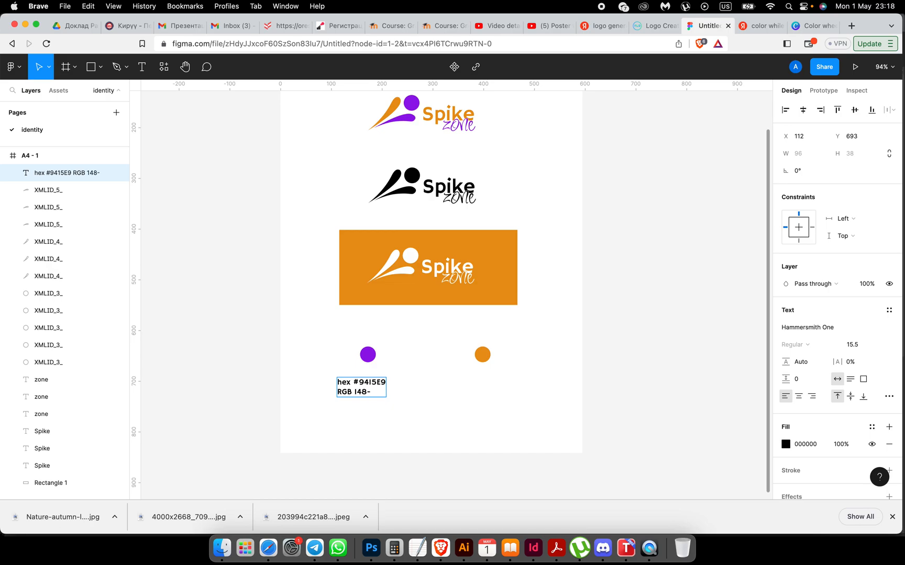
pyautogui.write('148-21-233')
pyautogui.press('Escape')
pyautogui.click(429, 420)
# Step: Copy the label under the orange circle and replace its hex code with E99415
pyautogui.click(375, 387)
pyautogui.moveTo(375, 387); pyautogui.dragTo(498, 387)
pyautogui.click(687, 380)
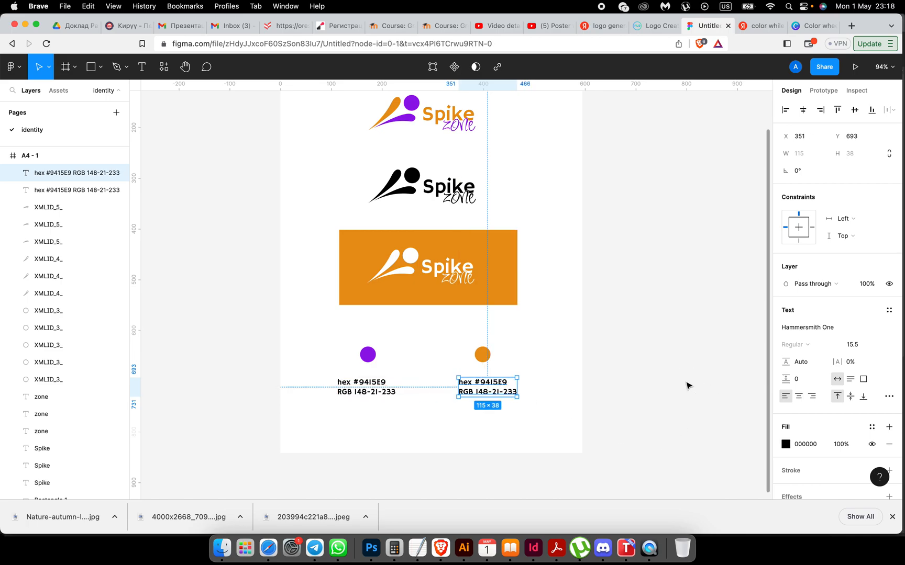
pyautogui.click(482, 357)
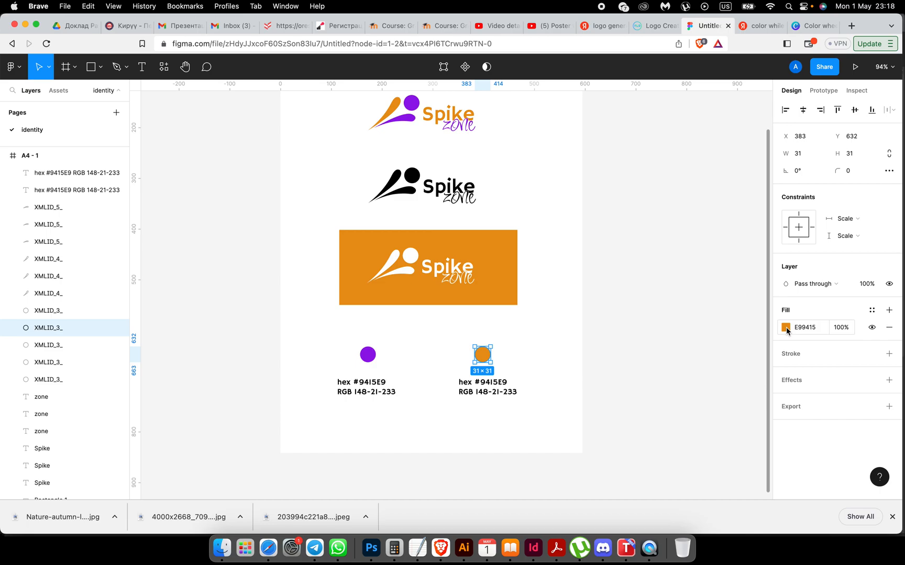
pyautogui.click(812, 330)
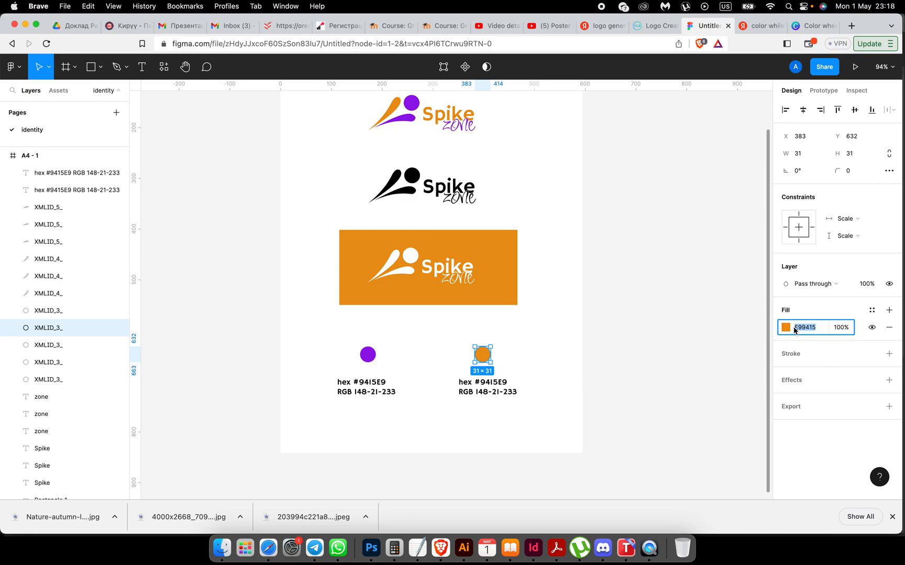
pyautogui.click(490, 386)
pyautogui.doubleClick(502, 382)
pyautogui.click(508, 381)
pyautogui.moveTo(508, 381); pyautogui.dragTo(484, 382)
pyautogui.press('super+c')
pyautogui.press('super+v')
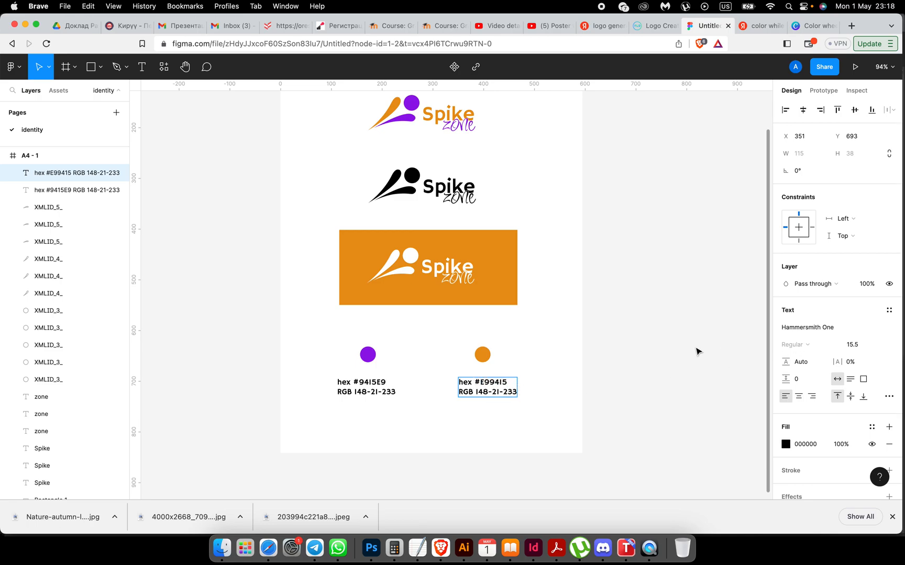
pyautogui.press('Escape')
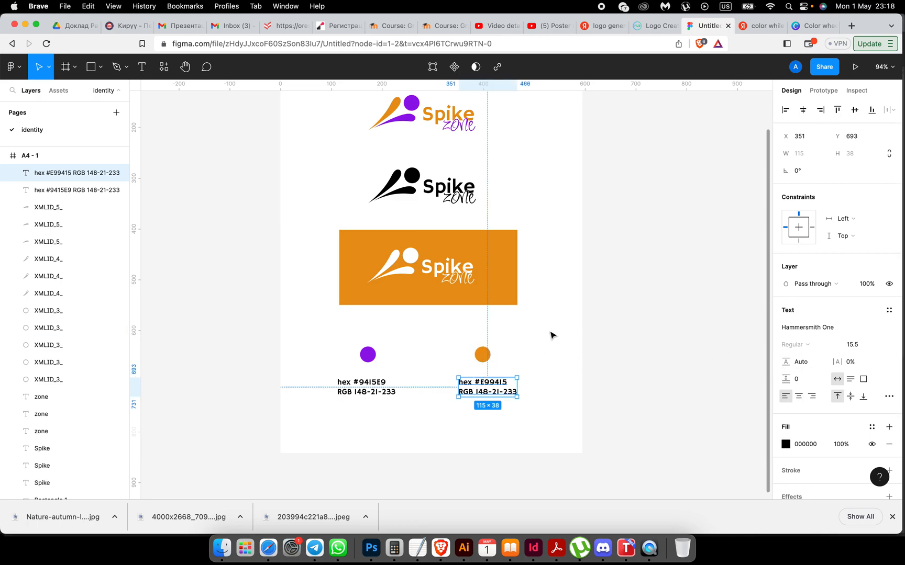
# Step: Change the copied label's RGB values to 233-148-21 from the orange circle's picker
pyautogui.click(482, 355)
pyautogui.click(785, 327)
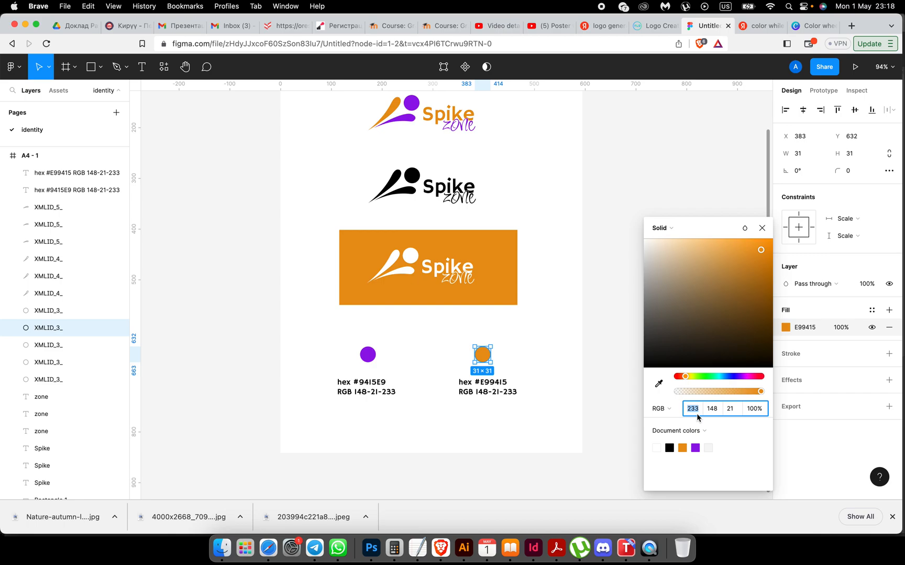
pyautogui.click(489, 393)
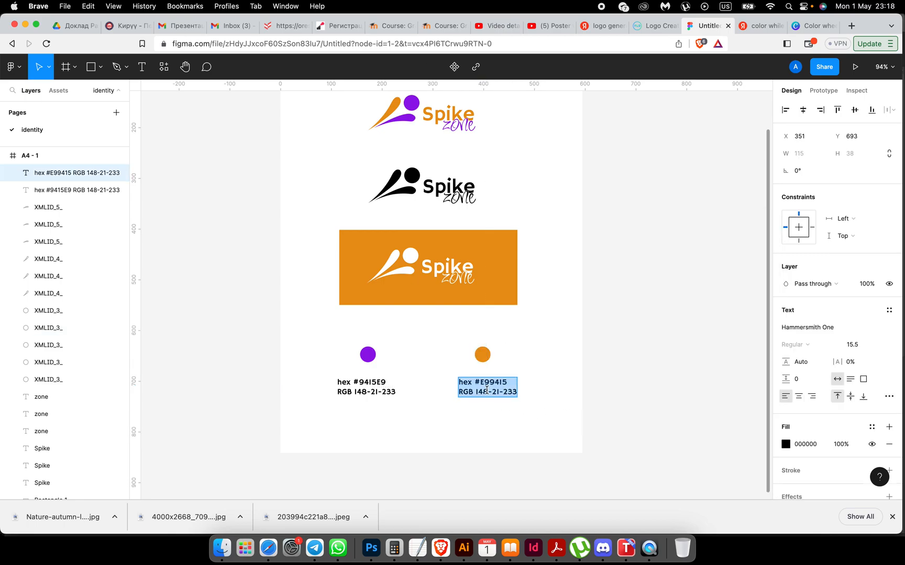
pyautogui.doubleClick(482, 392)
pyautogui.write('233')
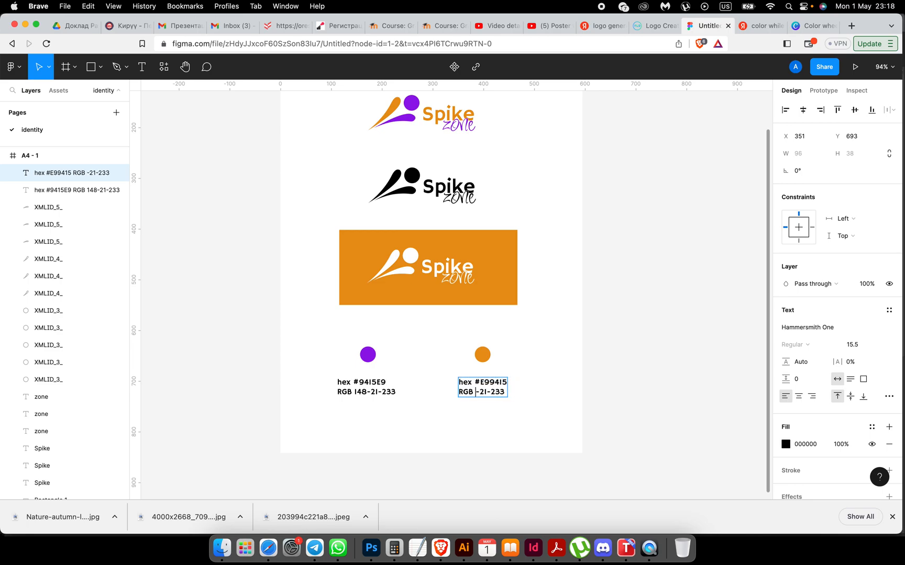
pyautogui.click(500, 392)
pyautogui.press('BackSpace')
pyautogui.press('BackSpace')
pyautogui.write('148')
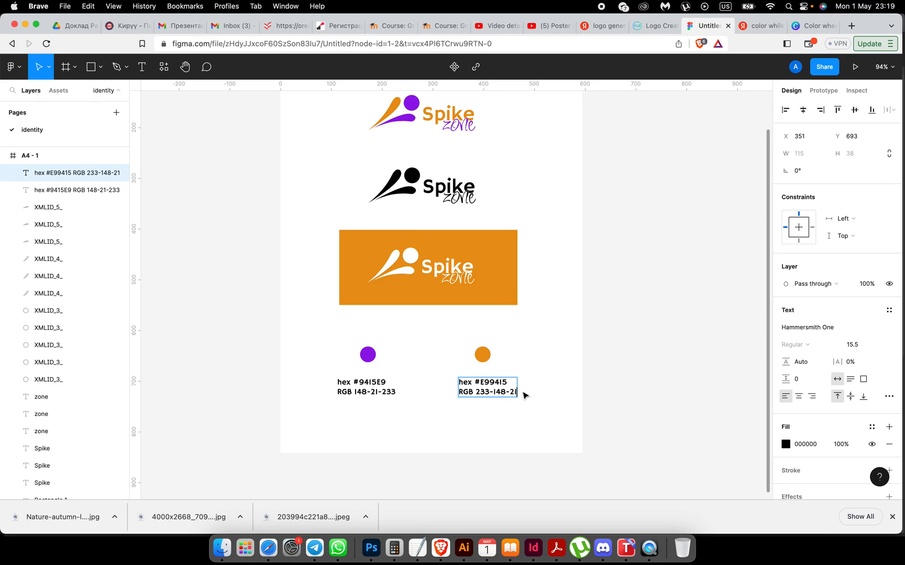
pyautogui.press('Escape')
pyautogui.click(441, 438)
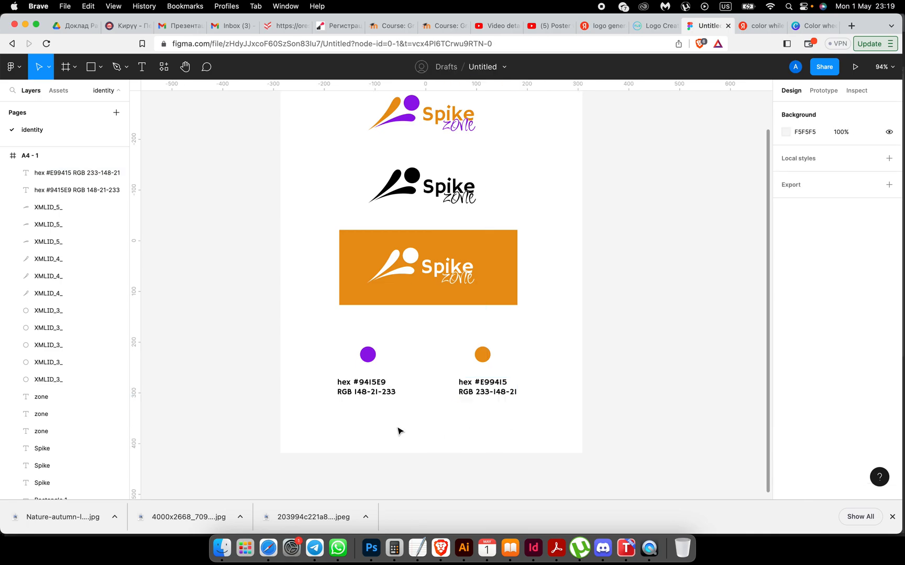
# Step: Paste a stray E99415 text box, then copy the Spike wordmark's font name, Hammersmith One
pyautogui.click(143, 68)
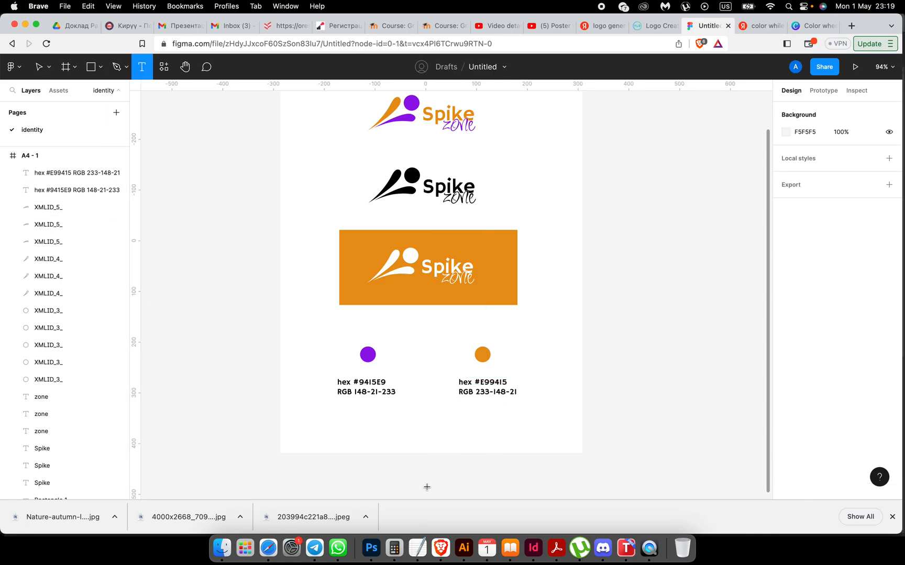
pyautogui.click(390, 428)
pyautogui.press('super+v')
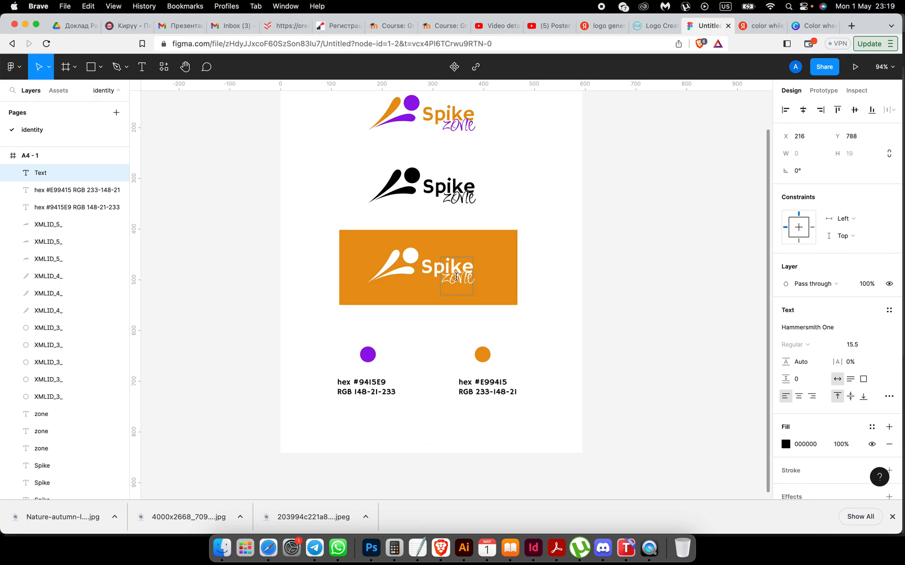
pyautogui.click(440, 111)
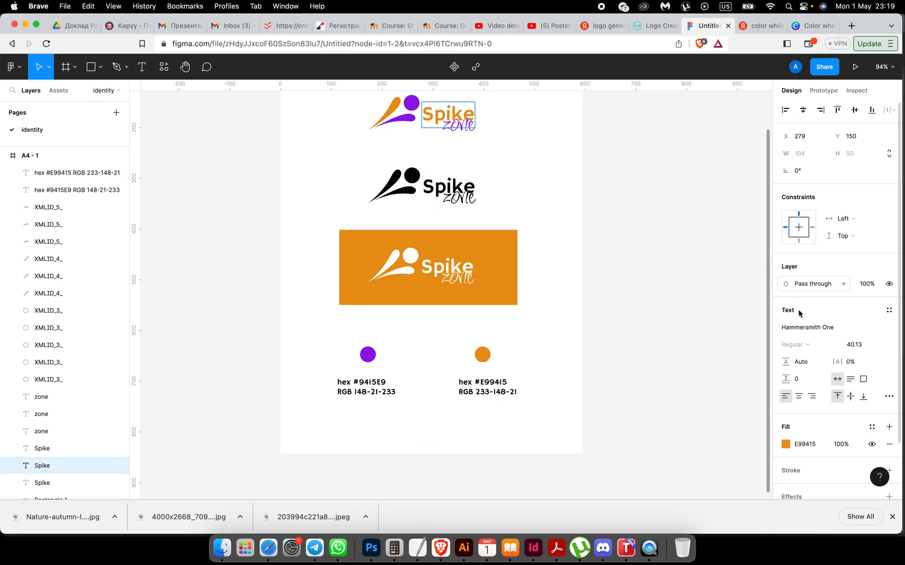
pyautogui.click(836, 330)
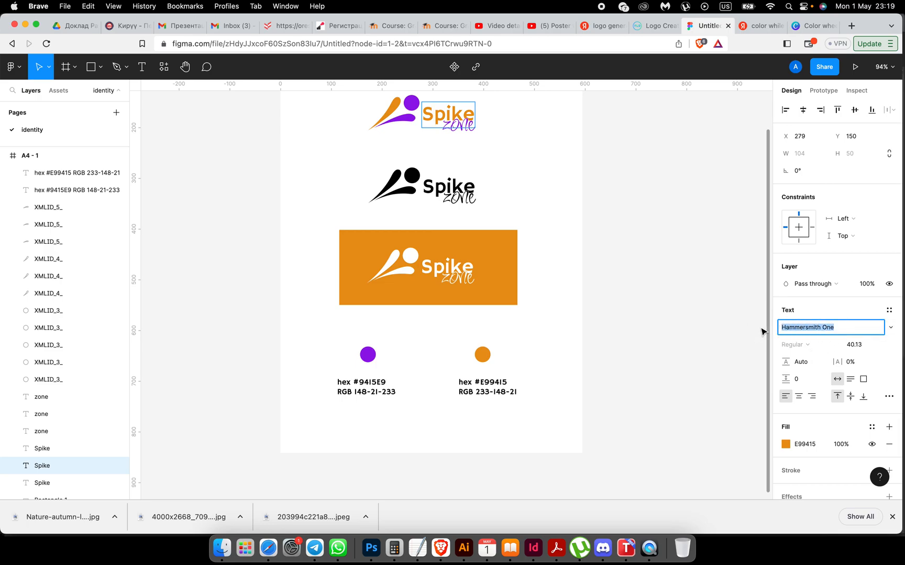
pyautogui.press('Escape')
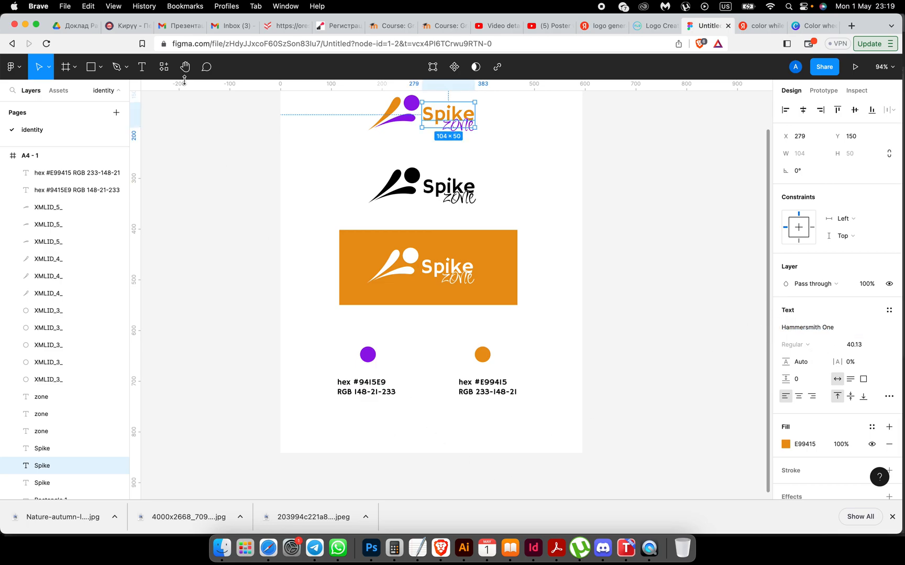
# Step: Paste 'Hammersmith One' as a new text box below the swatches
pyautogui.click(142, 67)
pyautogui.click(403, 423)
pyautogui.press('super+v')
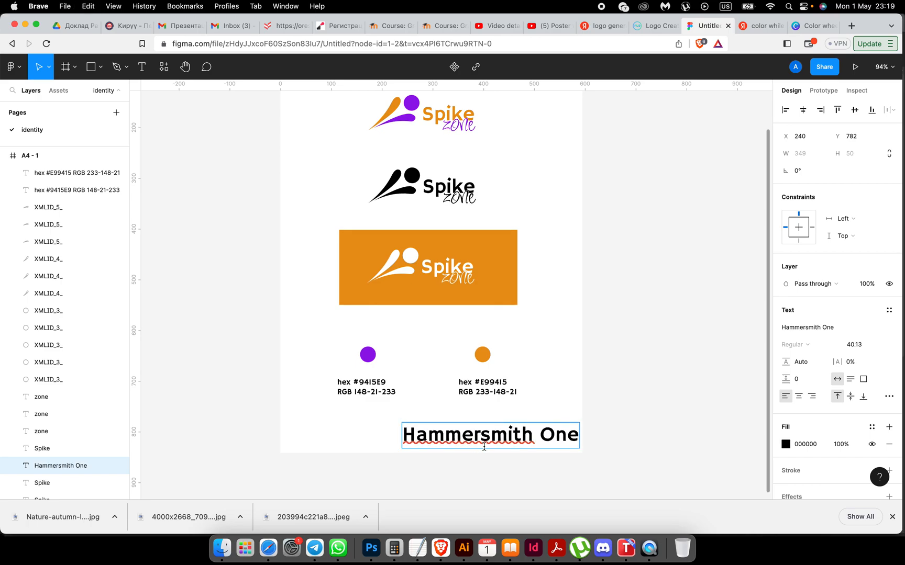
pyautogui.press('Escape')
# Step: Shrink the Hammersmith One sample to size 20.13 and centre it under the swatches
pyautogui.moveTo(453, 438); pyautogui.dragTo(389, 430)
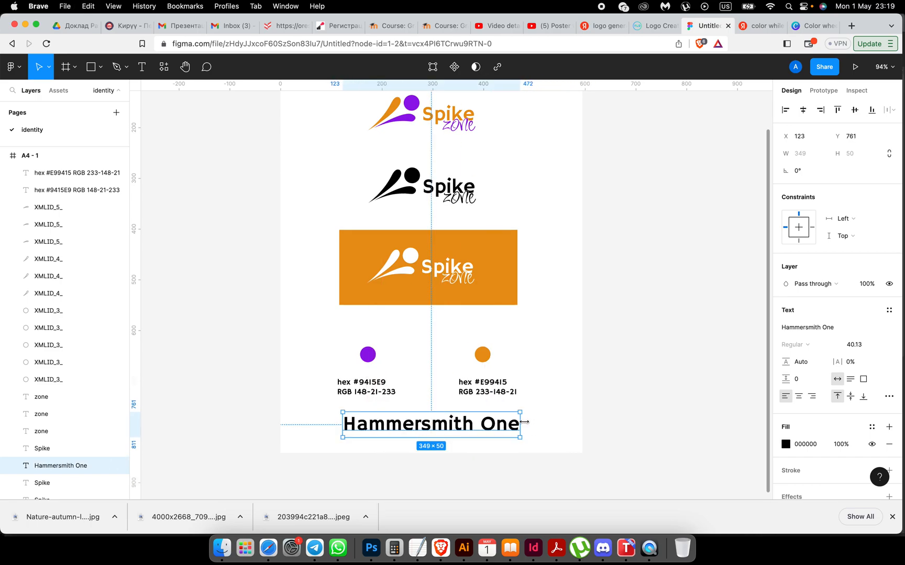
pyautogui.click(854, 350)
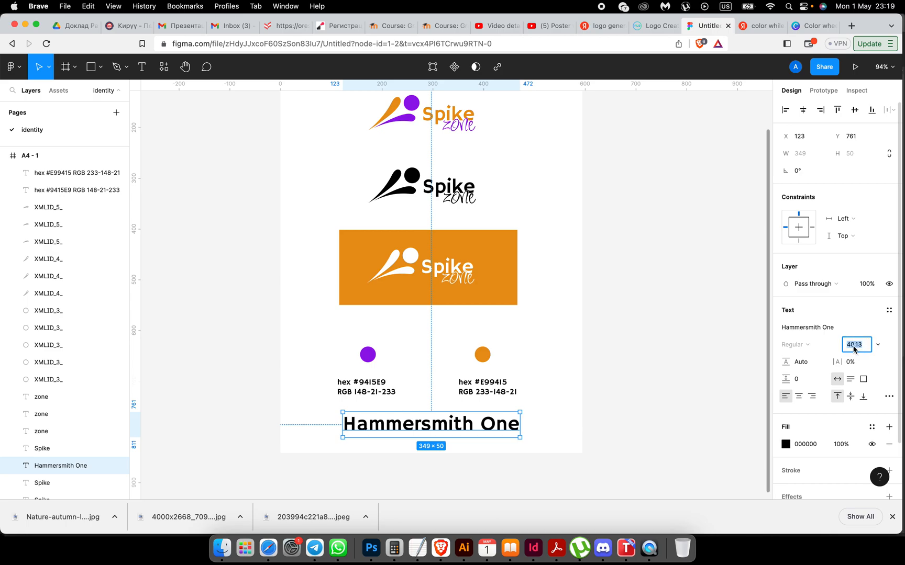
pyautogui.press('Down')
pyautogui.press('Down')
pyautogui.press('Down')
pyautogui.press('Down')
pyautogui.press('Down')
pyautogui.press('Down')
pyautogui.press('Down')
pyautogui.press('Down')
pyautogui.press('Down')
pyautogui.press('Down')
pyautogui.press('Down')
pyautogui.press('Down')
pyautogui.press('Down')
pyautogui.press('Down')
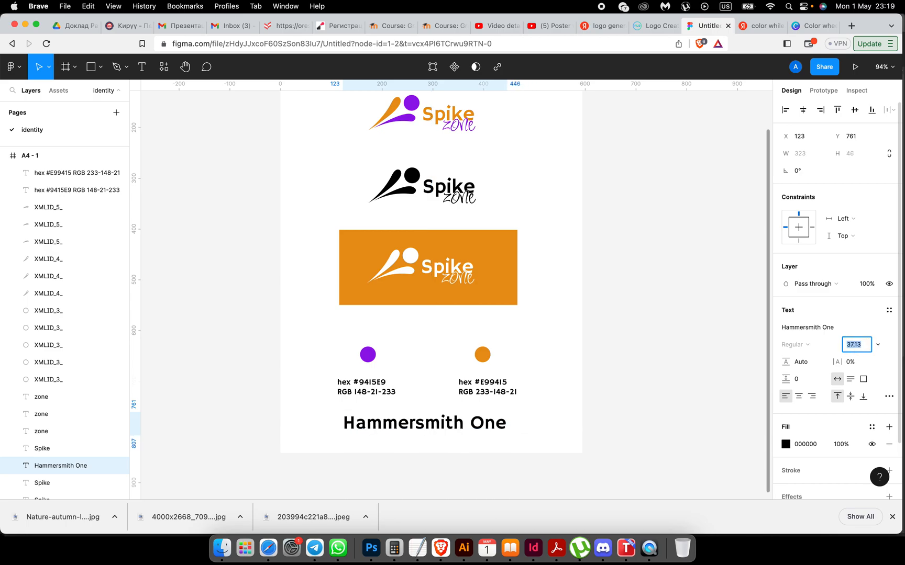
pyautogui.press('Down')
pyautogui.press('Down')
pyautogui.press('Down')
pyautogui.press('Down')
pyautogui.press('Down')
pyautogui.press('Down')
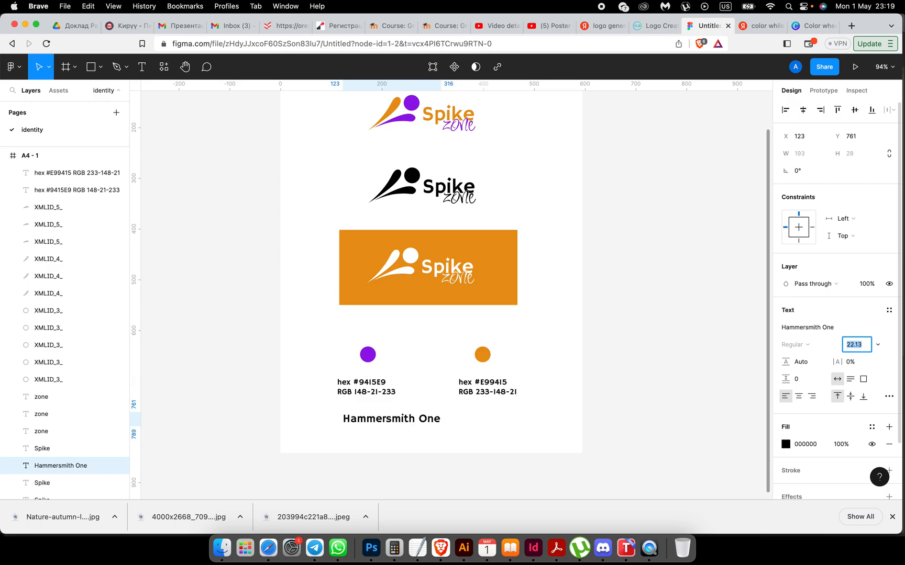
pyautogui.moveTo(399, 419); pyautogui.dragTo(440, 424)
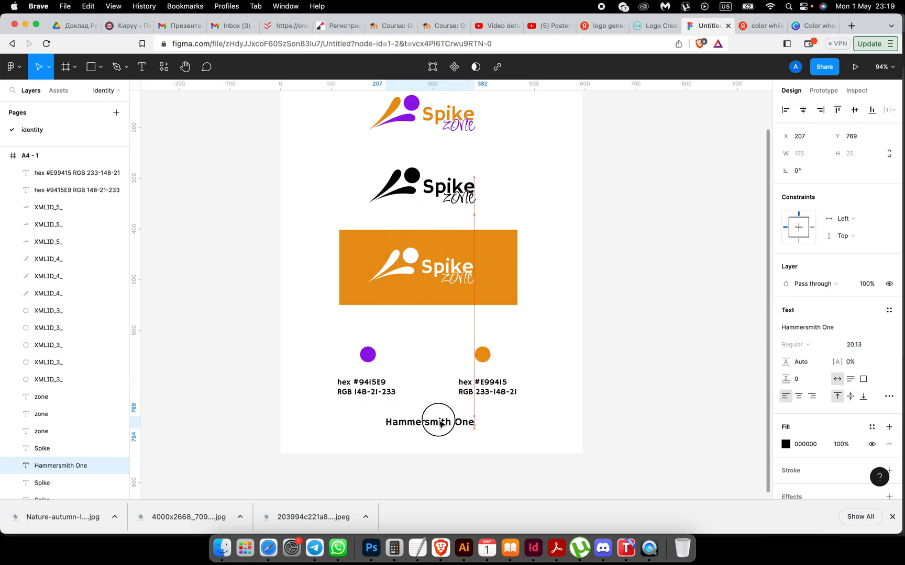
# Step: Copy the font name Inspiration from the logo's zone text
pyautogui.click(556, 430)
pyautogui.click(464, 124)
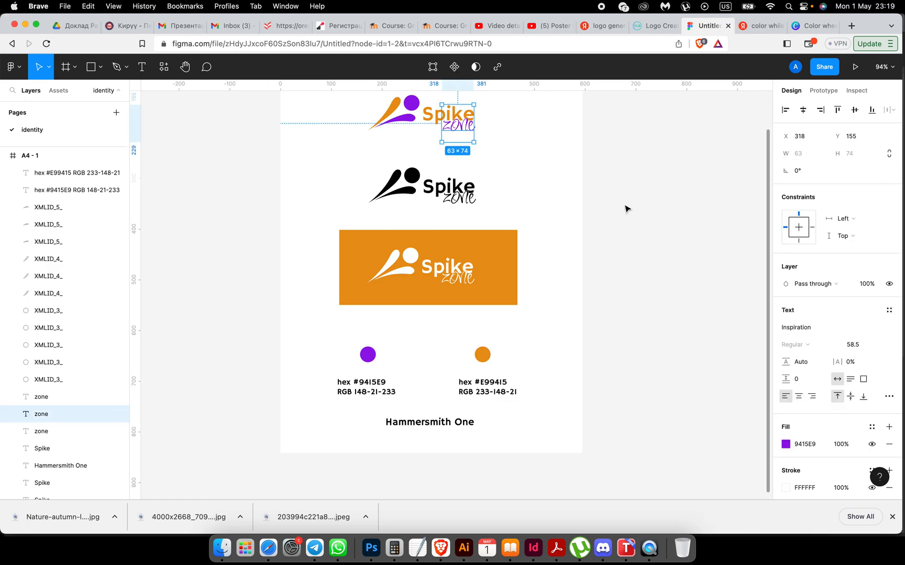
pyautogui.click(797, 328)
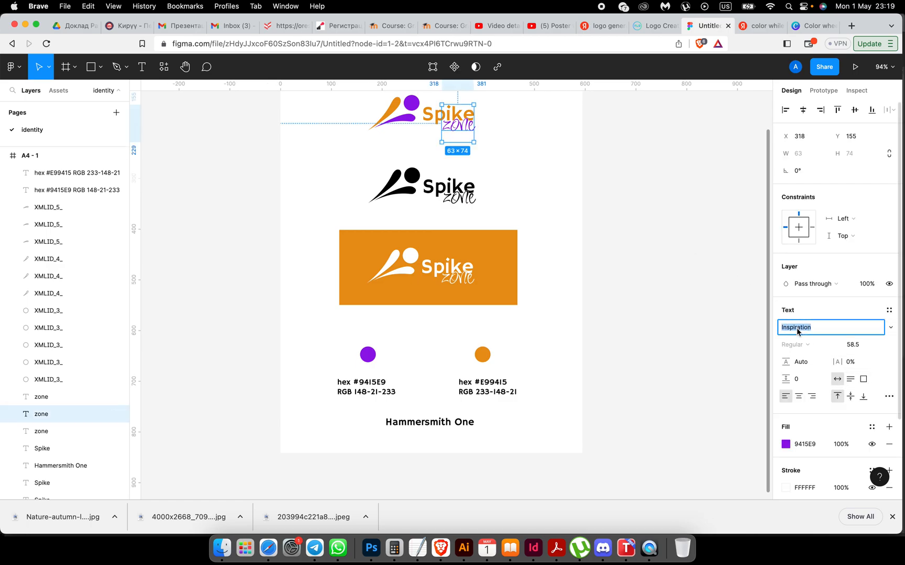
# Step: Paste 'Inspiration' text below Hammersmith One and shrink it to size 29.5
pyautogui.click(444, 438)
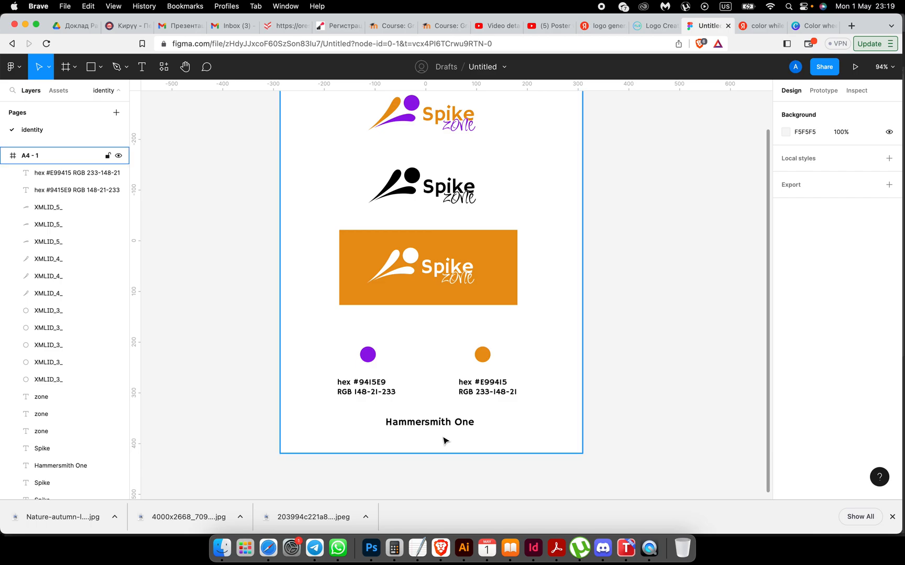
pyautogui.press('super+v')
pyautogui.moveTo(460, 301); pyautogui.dragTo(438, 444)
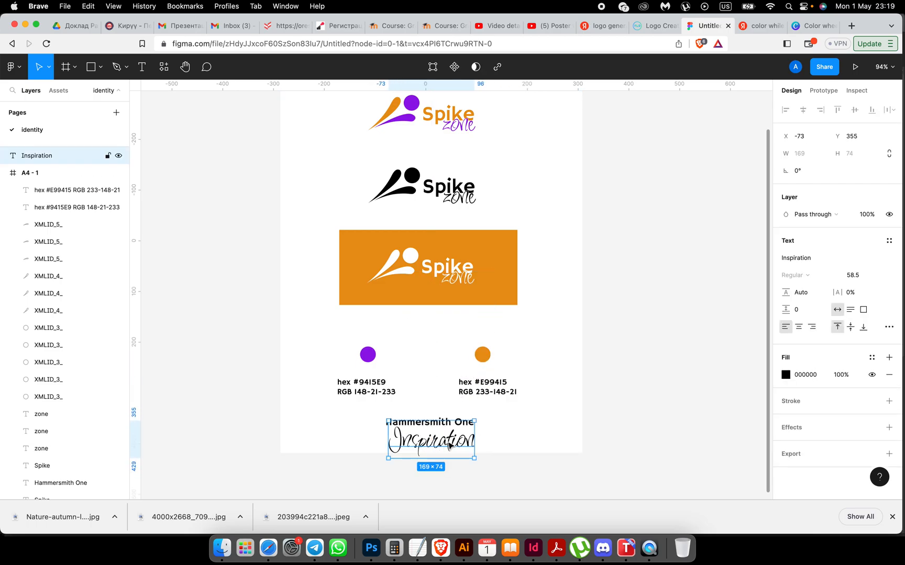
pyautogui.click(851, 280)
pyautogui.press('Down')
pyautogui.press('Down')
pyautogui.press('Down')
pyautogui.press('Down')
pyautogui.press('Down')
pyautogui.press('Down')
pyautogui.press('Down')
pyautogui.press('Down')
pyautogui.press('Down')
pyautogui.press('Down')
pyautogui.press('Down')
pyautogui.press('Down')
pyautogui.press('Down')
pyautogui.press('Down')
pyautogui.press('Down')
pyautogui.press('Down')
pyautogui.press('Down')
pyautogui.press('Down')
pyautogui.press('Down')
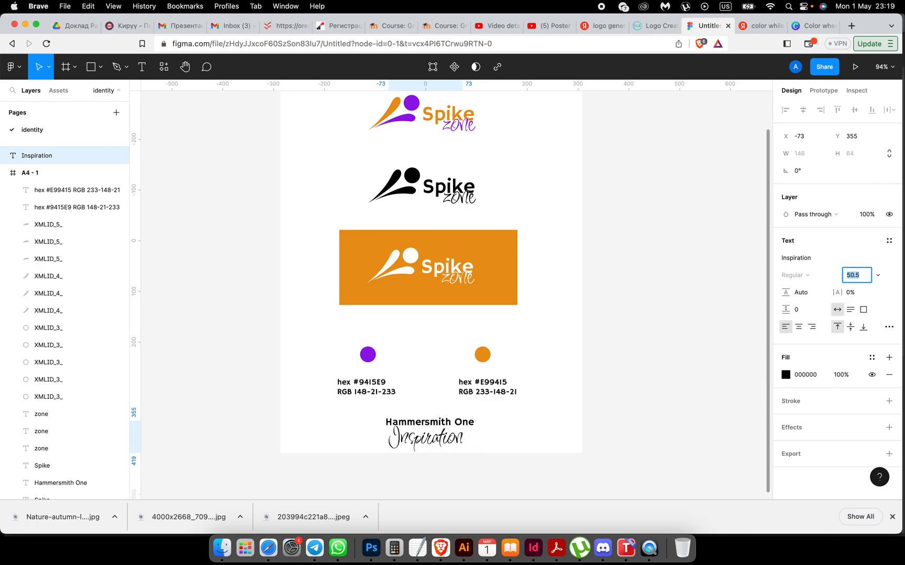
pyautogui.press('Down')
pyautogui.press('Down')
pyautogui.press('Down')
pyautogui.press('Down')
pyautogui.press('Down')
pyautogui.press('Down')
pyautogui.press('Down')
pyautogui.press('Down')
pyautogui.press('Down')
pyautogui.press('Down')
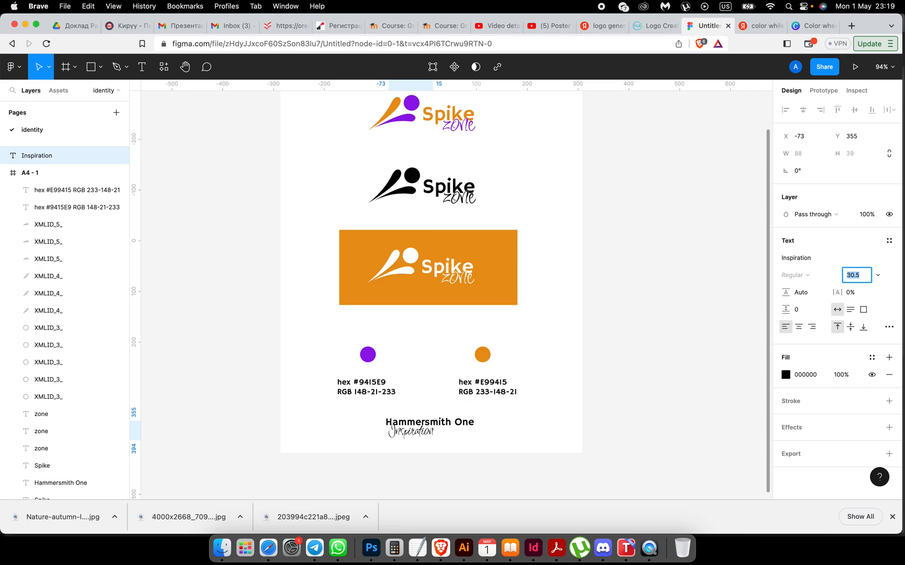
# Step: Position the Inspiration sample under Hammersmith One and Alt-drag a duplicate to its right
pyautogui.moveTo(411, 434); pyautogui.dragTo(428, 441)
pyautogui.click(478, 444)
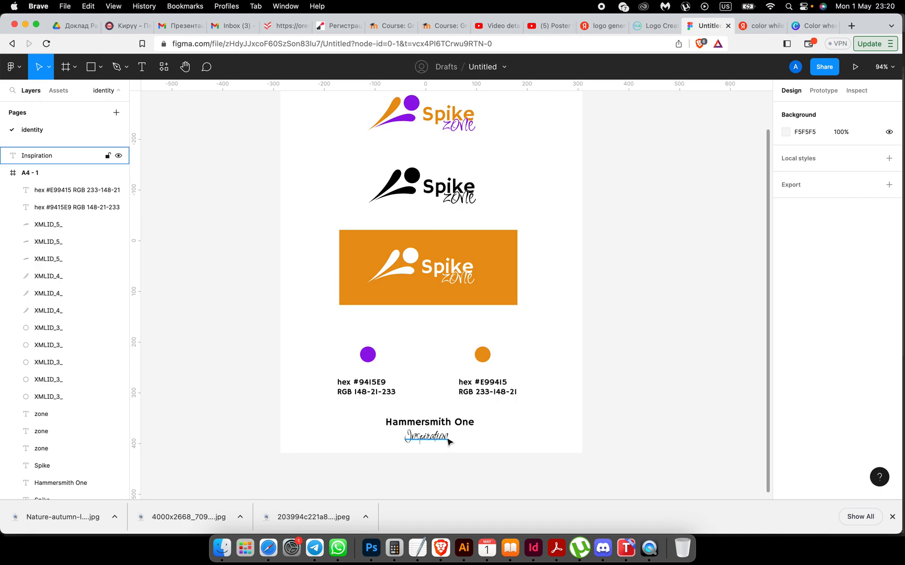
pyautogui.moveTo(446, 441); pyautogui.dragTo(413, 441)
pyautogui.click(478, 455)
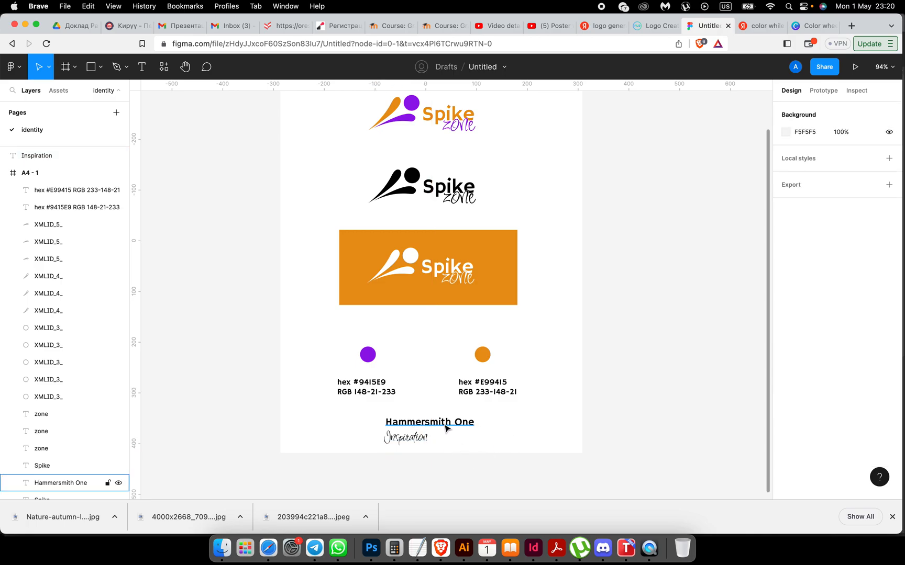
pyautogui.moveTo(404, 441); pyautogui.dragTo(462, 441)
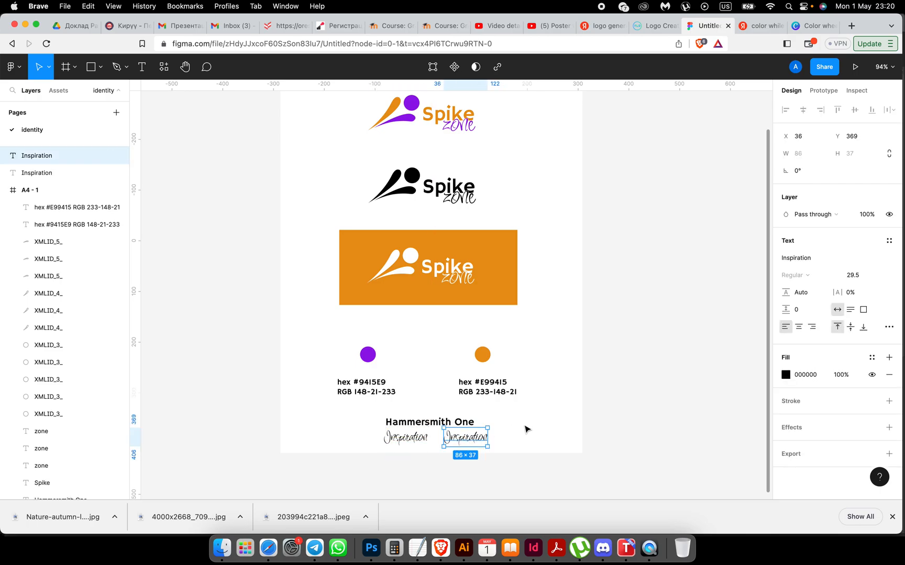
# Step: Switch the right-hand Inspiration copy to the Inter font and lower it to size 14.5
pyautogui.click(801, 263)
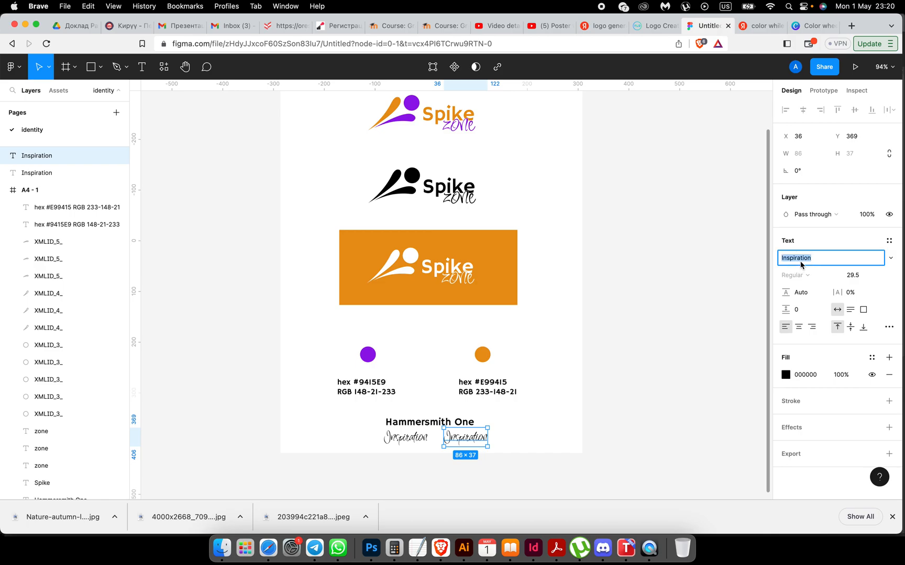
pyautogui.press('Escape')
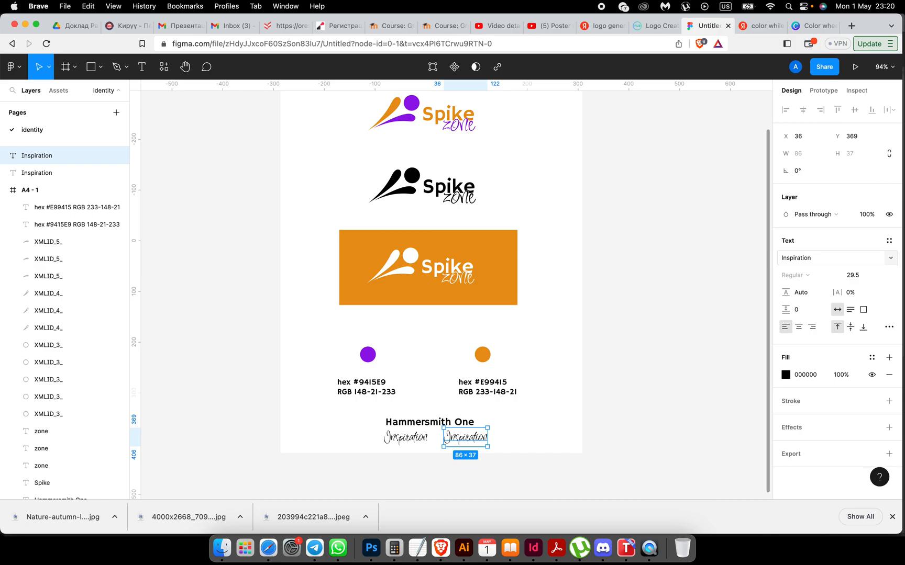
pyautogui.click(808, 258)
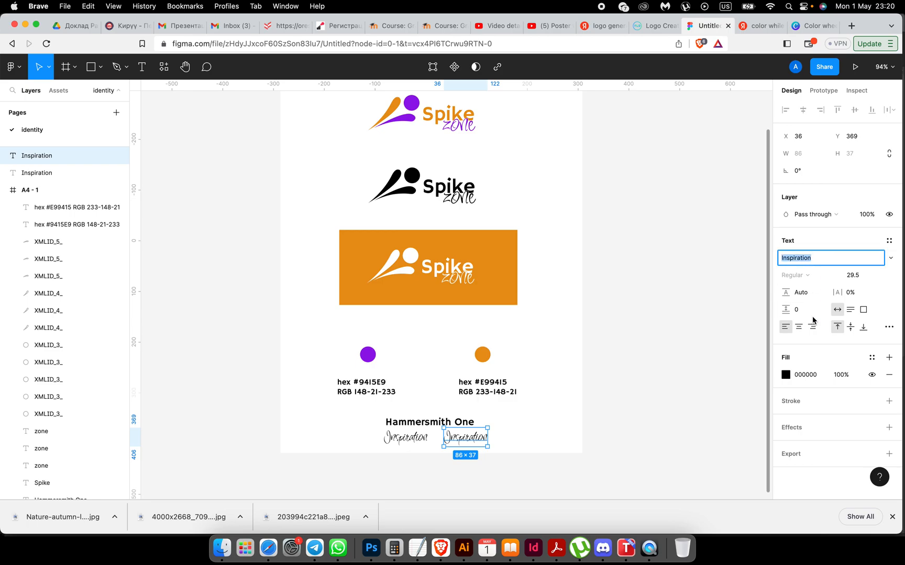
pyautogui.write('Inter')
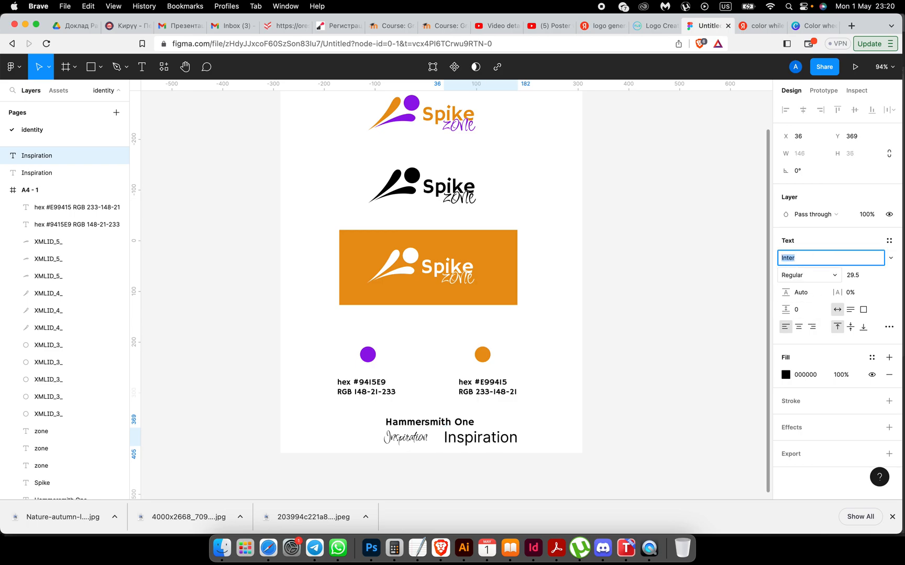
pyautogui.click(850, 278)
pyautogui.press('Down')
pyautogui.press('Down')
pyautogui.press('Down')
pyautogui.press('Down')
pyautogui.press('Down')
pyautogui.press('Down')
pyautogui.press('Down')
pyautogui.press('Down')
pyautogui.press('Down')
pyautogui.press('Down')
pyautogui.press('Down')
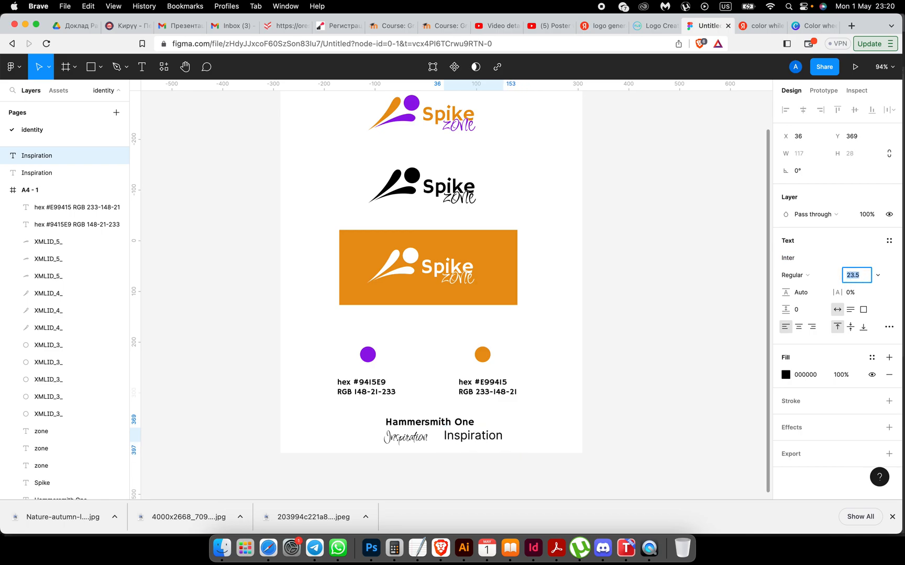
pyautogui.press('Down')
pyautogui.press('Down')
pyautogui.press('Down')
pyautogui.press('Down')
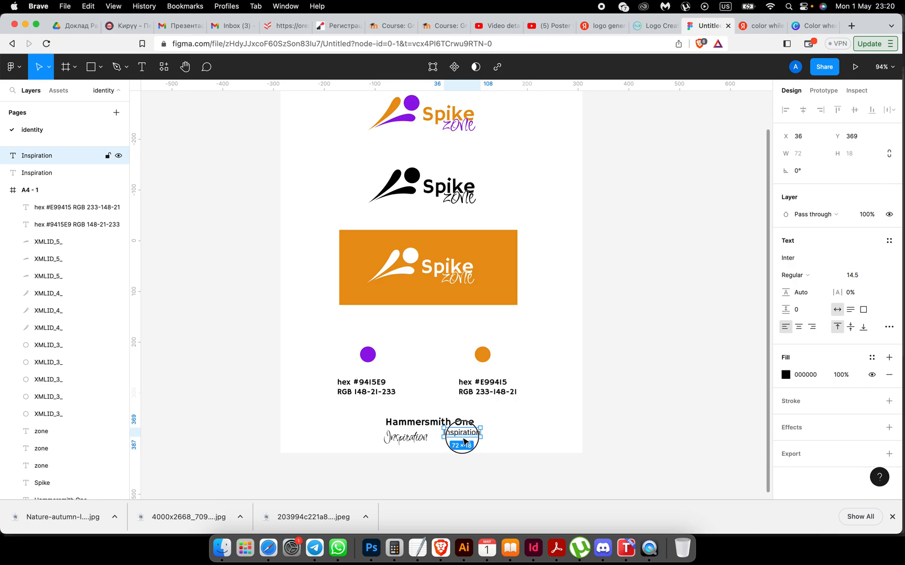
pyautogui.click(521, 447)
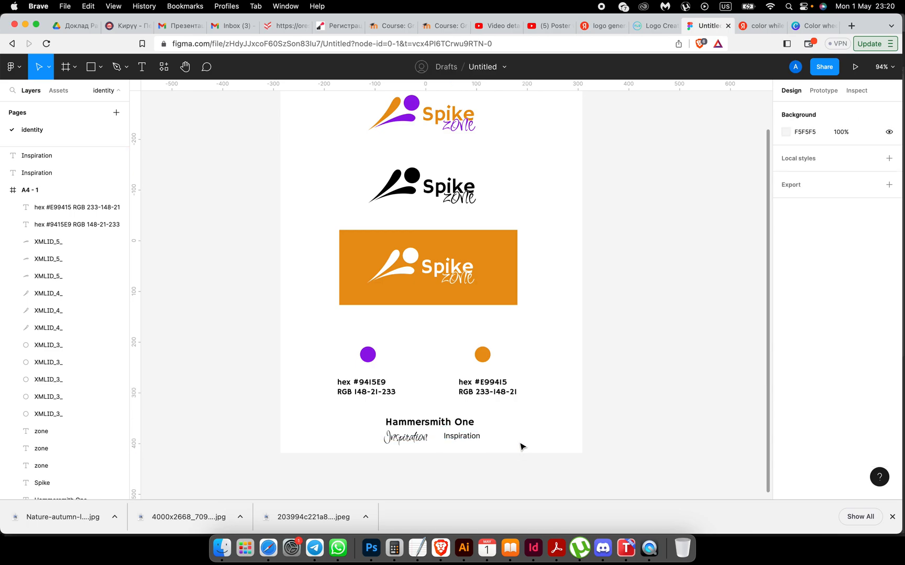
pyautogui.scroll(10, 521, 447)
# Step: Drag Hammersmith One left and both Inspiration samples beside it into a rough row
pyautogui.click(436, 386)
pyautogui.moveTo(436, 386); pyautogui.dragTo(271, 396)
pyautogui.moveTo(485, 413); pyautogui.dragTo(538, 391)
pyautogui.moveTo(615, 404); pyautogui.dragTo(711, 380)
pyautogui.hscroll(5, 709, 379)
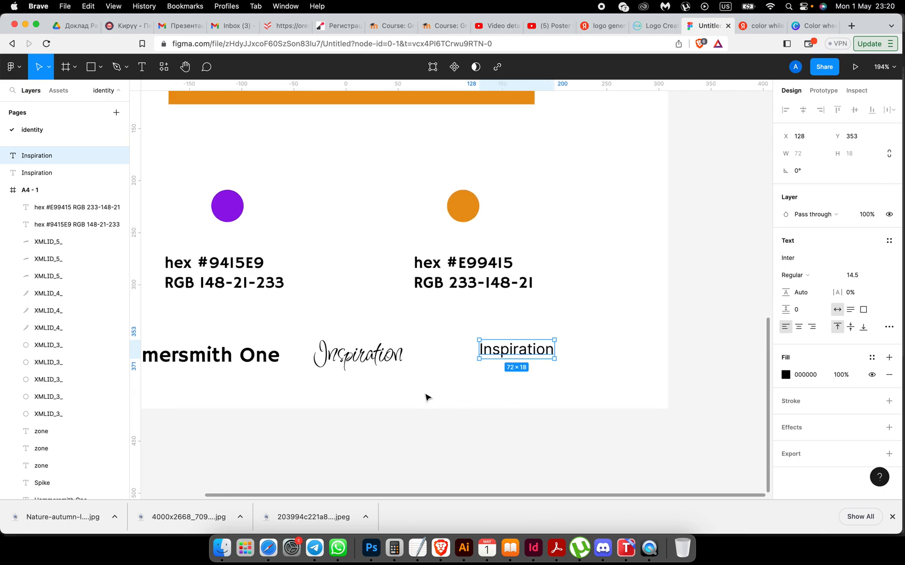
pyautogui.moveTo(366, 360); pyautogui.dragTo(411, 361)
pyautogui.moveTo(511, 349); pyautogui.dragTo(517, 351)
pyautogui.moveTo(418, 355); pyautogui.dragTo(648, 355)
pyautogui.moveTo(524, 355); pyautogui.dragTo(397, 354)
pyautogui.moveTo(621, 356); pyautogui.dragTo(518, 354)
pyautogui.moveTo(396, 352); pyautogui.dragTo(396, 358)
# Step: Align the three font samples on their vertical centres and shift them slightly right
pyautogui.keyDown('shift'); pyautogui.click(521, 356); pyautogui.keyUp('shift')
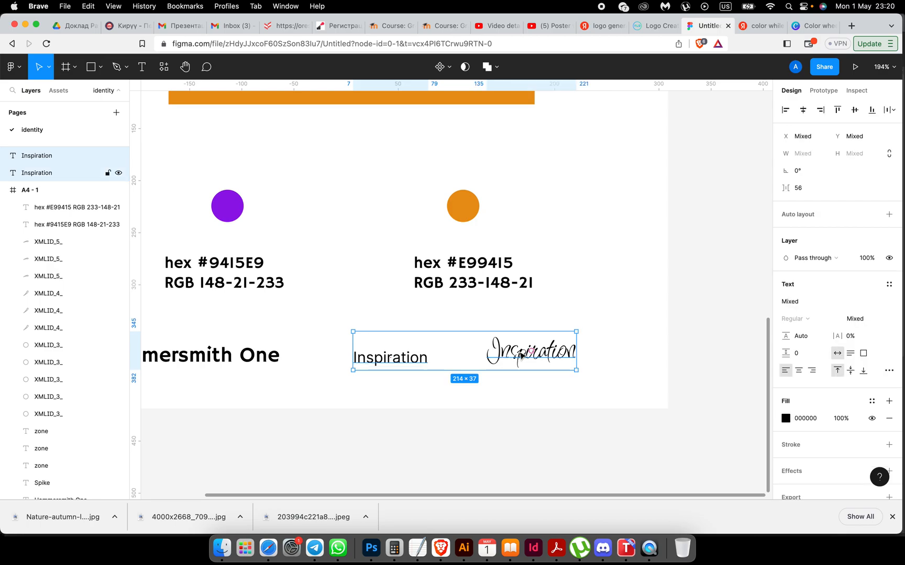
pyautogui.keyDown('shift'); pyautogui.click(267, 364); pyautogui.keyUp('shift')
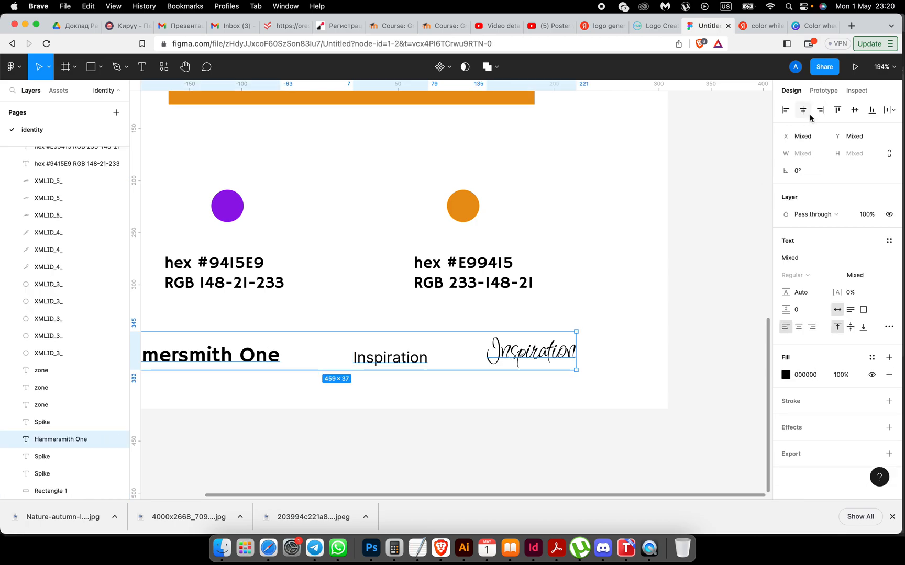
pyautogui.click(854, 110)
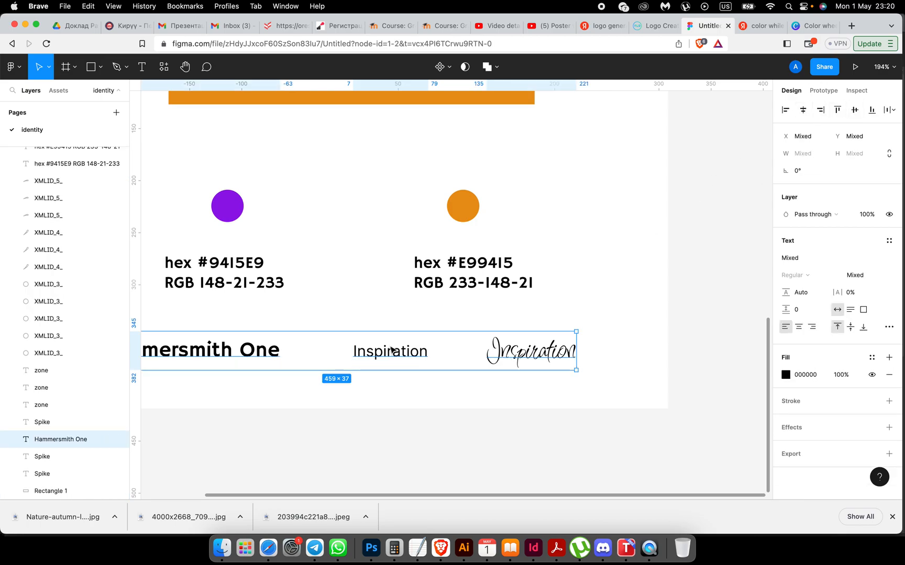
pyautogui.moveTo(275, 354); pyautogui.dragTo(285, 356)
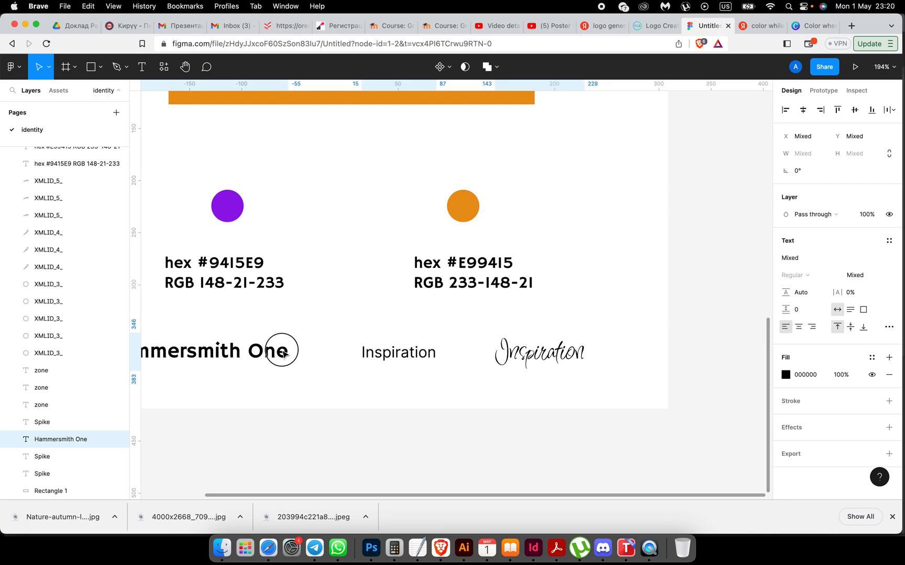
# Step: Set the script Inspiration sample to font size 14.5
pyautogui.click(303, 358)
pyautogui.click(407, 362)
pyautogui.keyDown('shift'); pyautogui.click(538, 343); pyautogui.keyUp('shift')
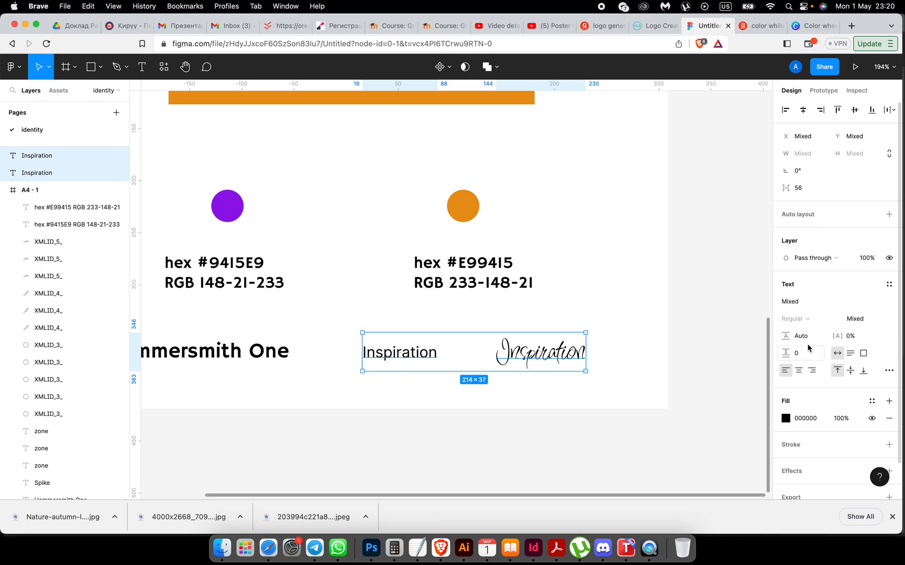
pyautogui.click(671, 400)
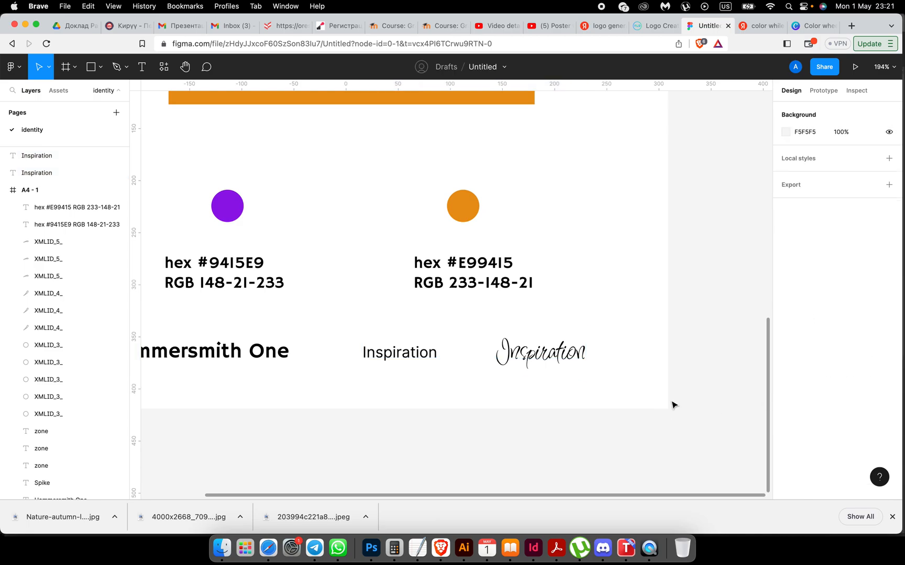
pyautogui.click(539, 351)
pyautogui.click(853, 275)
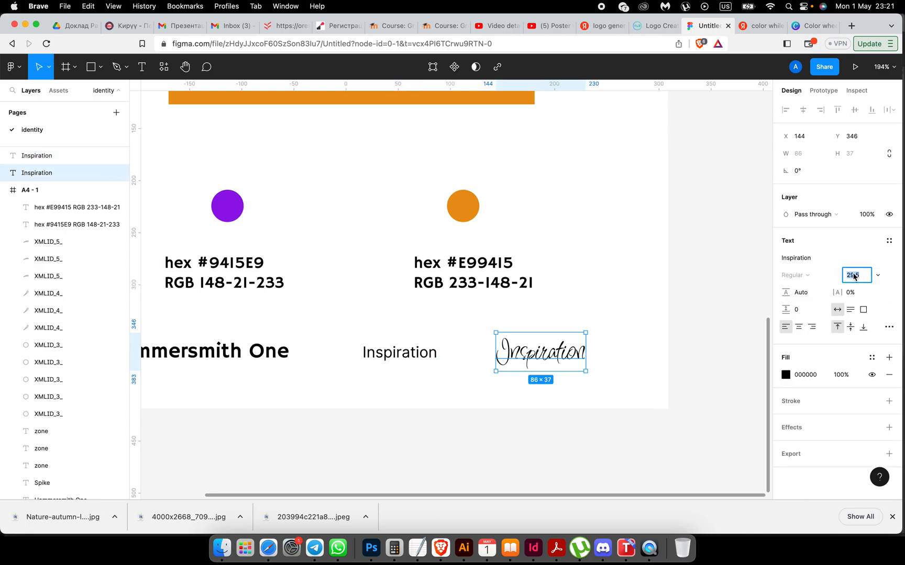
pyautogui.write('14.5')
pyautogui.press('Return')
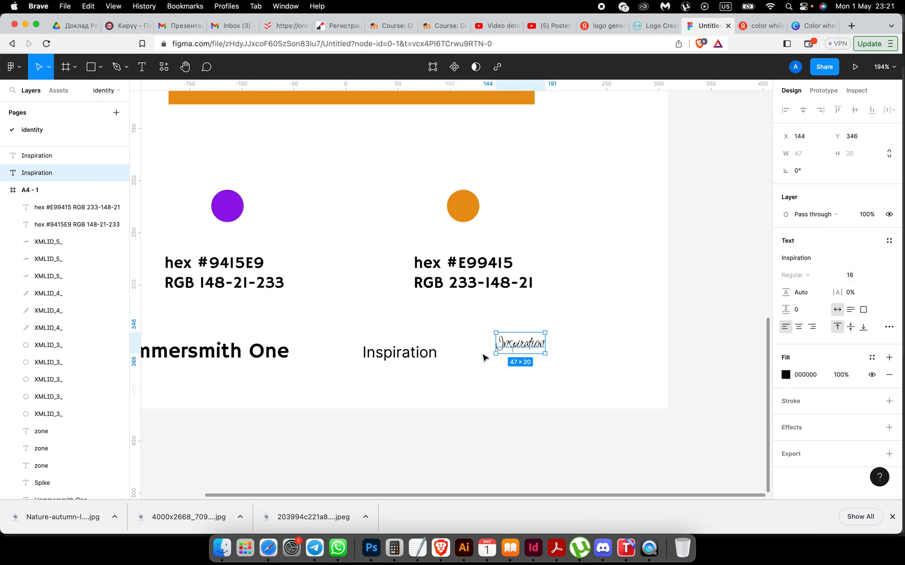
# Step: Set the plain Inspiration sample to size 16 and nudge the script sample right
pyautogui.click(423, 359)
pyautogui.click(853, 277)
pyautogui.write('16')
pyautogui.press('Return')
pyautogui.moveTo(516, 345); pyautogui.dragTo(530, 355)
pyautogui.hscroll(-5, 386, 426)
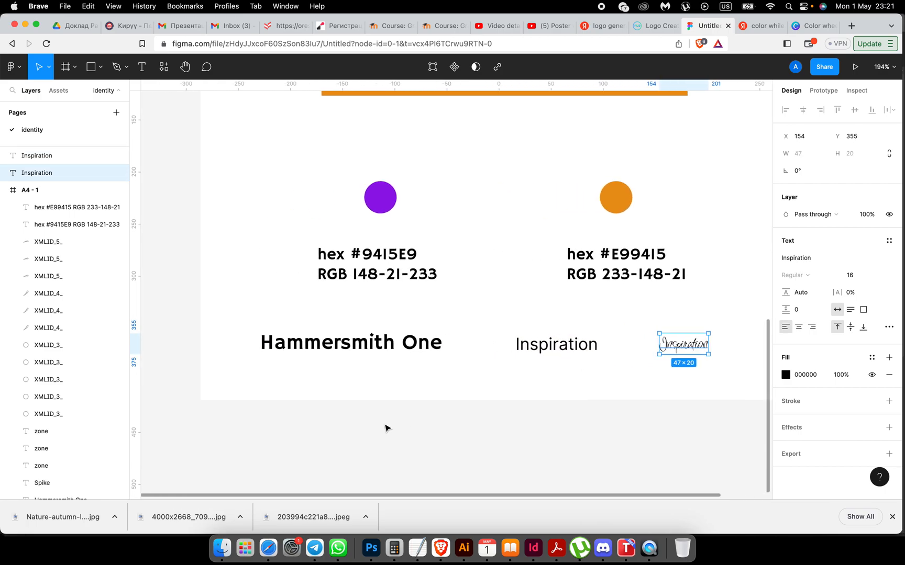
# Step: Resize the Hammersmith One sample to 30, then settle on size 22
pyautogui.click(371, 343)
pyautogui.click(853, 348)
pyautogui.write('30')
pyautogui.press('Return')
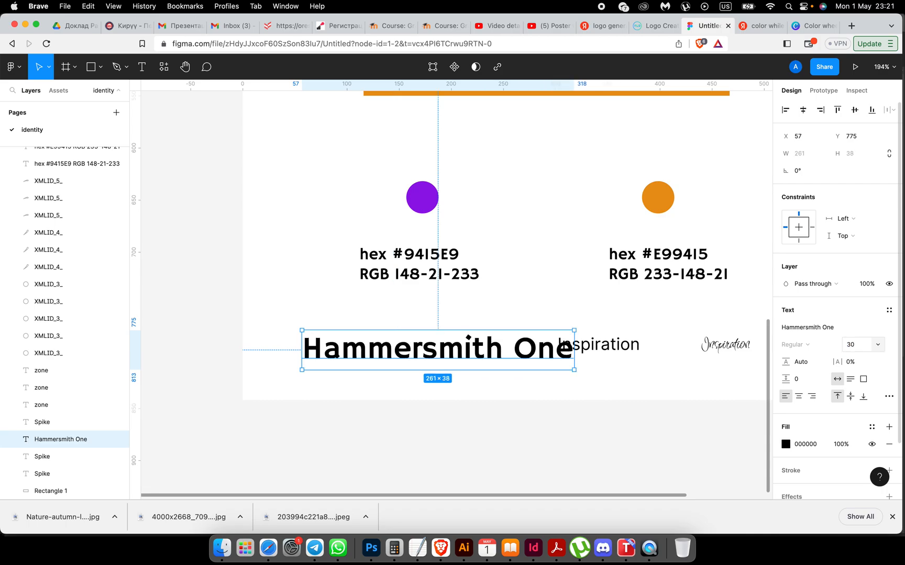
pyautogui.hscroll(4, 675, 331)
pyautogui.click(850, 345)
pyautogui.write('22')
pyautogui.press('Return')
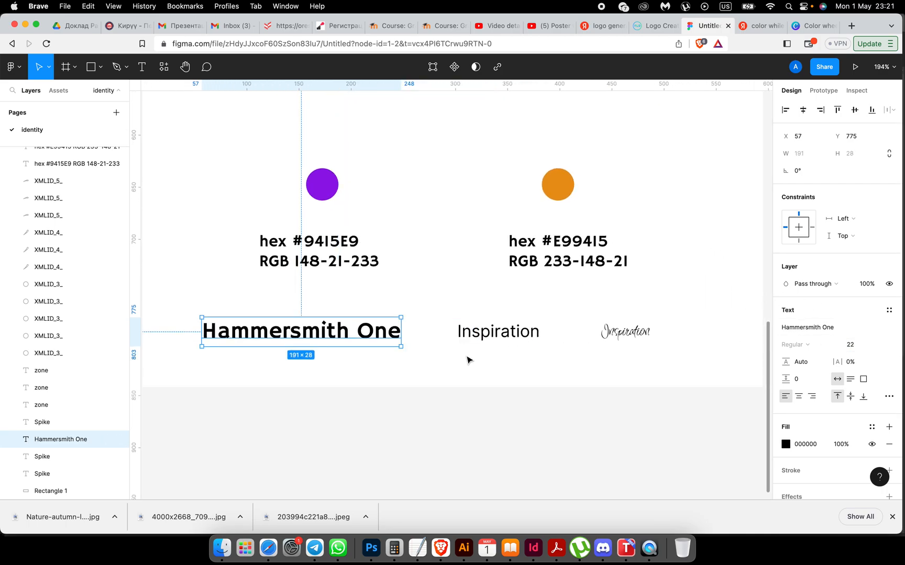
pyautogui.click(469, 364)
pyautogui.scroll(-3, 476, 368)
pyautogui.scroll(2, 476, 368)
# Step: Move the purple and orange swatches with their hex labels higher up the sheet
pyautogui.moveTo(265, 226); pyautogui.dragTo(582, 350)
pyautogui.click(515, 276)
pyautogui.moveTo(515, 276); pyautogui.dragTo(516, 253)
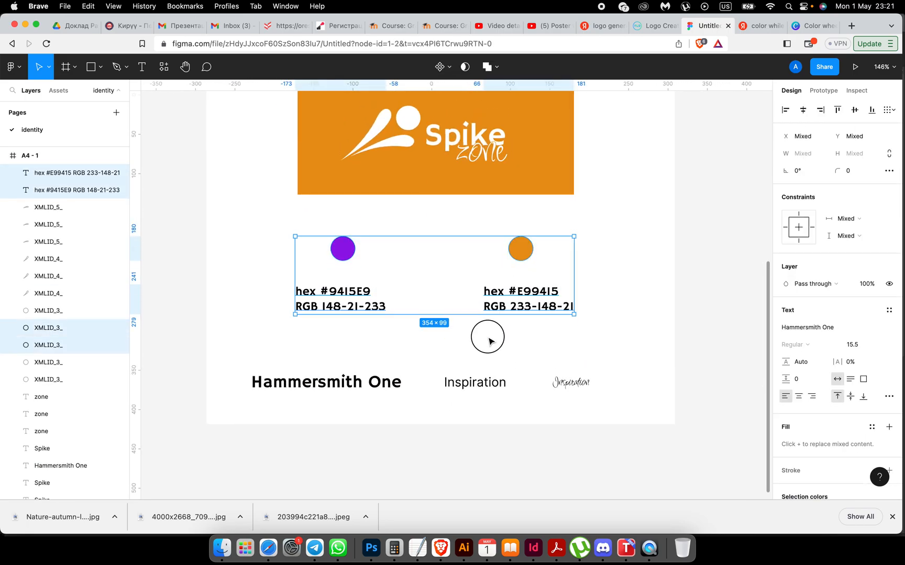
pyautogui.click(488, 335)
pyautogui.moveTo(323, 297); pyautogui.dragTo(324, 285)
pyautogui.moveTo(507, 306)
pyautogui.mouseDown()
pyautogui.moveTo(508, 289)
pyautogui.moveTo(508, 299)
pyautogui.mouseUp()
# Step: Centre-align both hex labels and position each one under its swatch circle
pyautogui.click(73, 190)
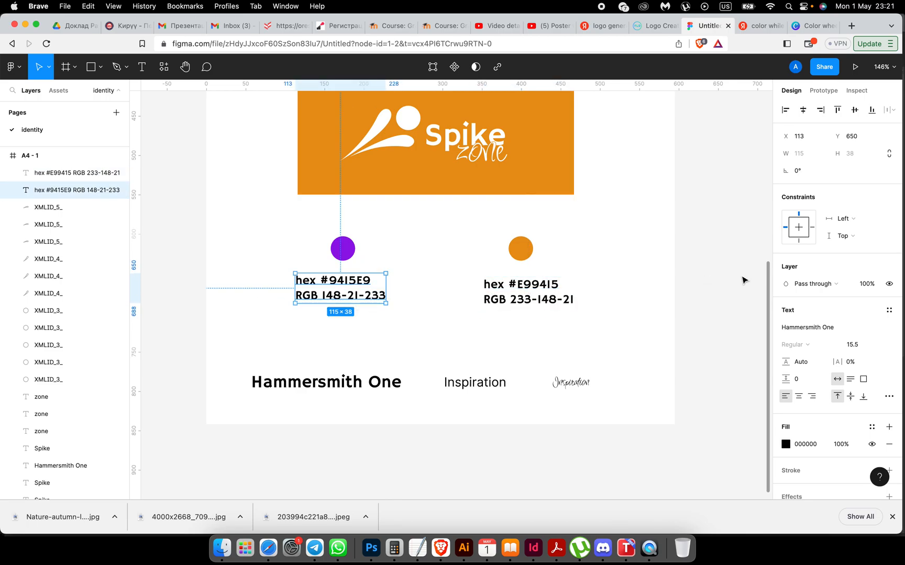
pyautogui.click(799, 401)
pyautogui.click(642, 347)
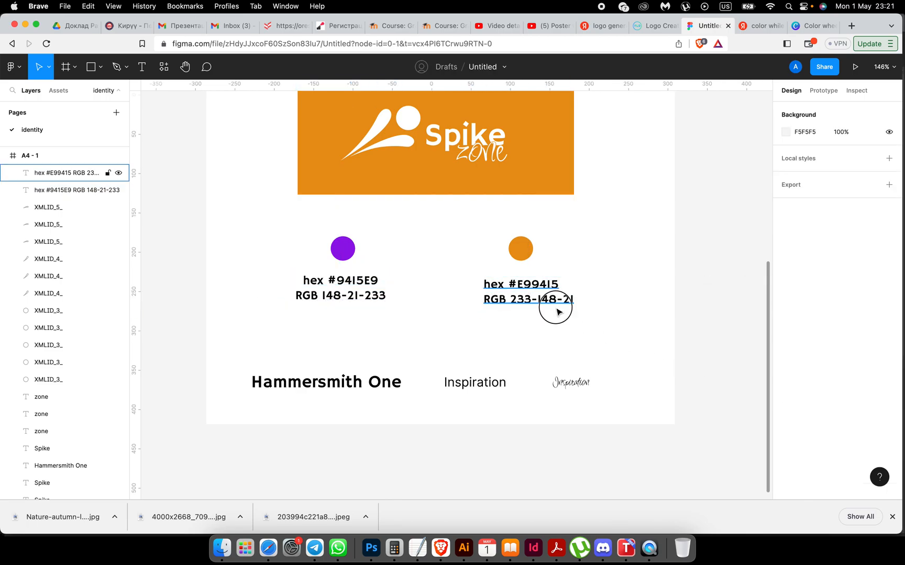
pyautogui.click(553, 303)
pyautogui.click(801, 398)
pyautogui.moveTo(545, 300); pyautogui.dragTo(541, 296)
pyautogui.moveTo(355, 285); pyautogui.dragTo(360, 286)
pyautogui.click(396, 314)
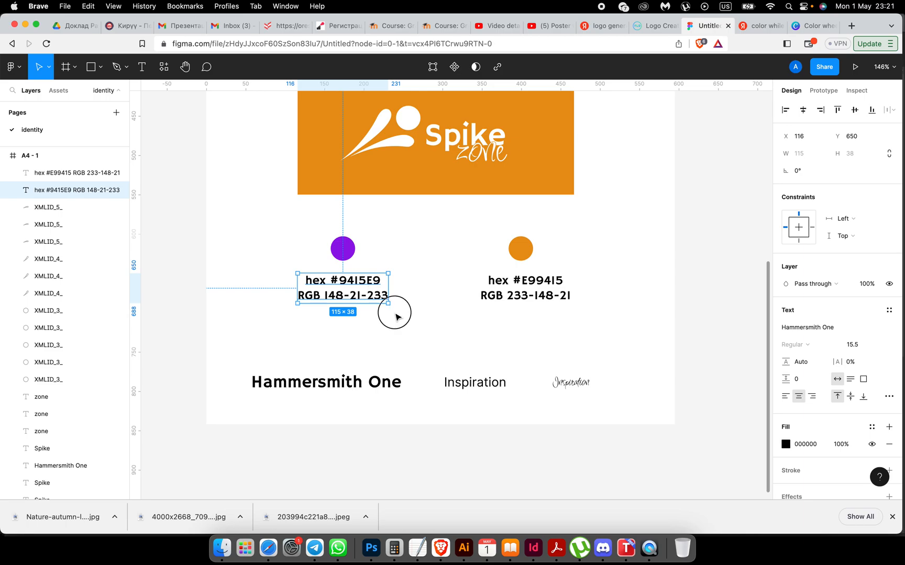
# Step: Move the row of three font samples up toward the swatches
pyautogui.click(359, 385)
pyautogui.keyDown('shift'); pyautogui.click(467, 384); pyautogui.keyUp('shift')
pyautogui.keyDown('shift'); pyautogui.click(569, 382); pyautogui.keyUp('shift')
pyautogui.moveTo(569, 382); pyautogui.dragTo(573, 360)
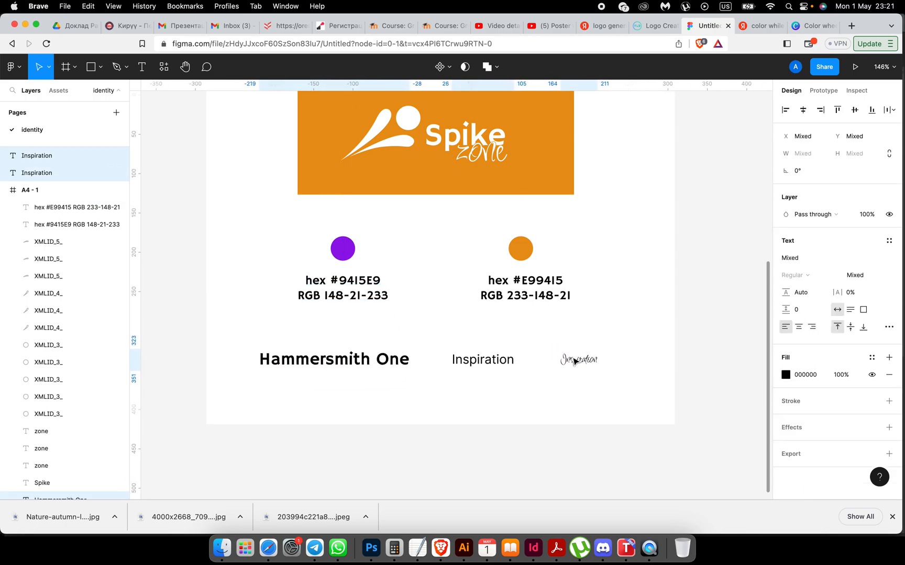
pyautogui.click(565, 402)
pyautogui.scroll(-5, 564, 403)
pyautogui.hscroll(2, 565, 403)
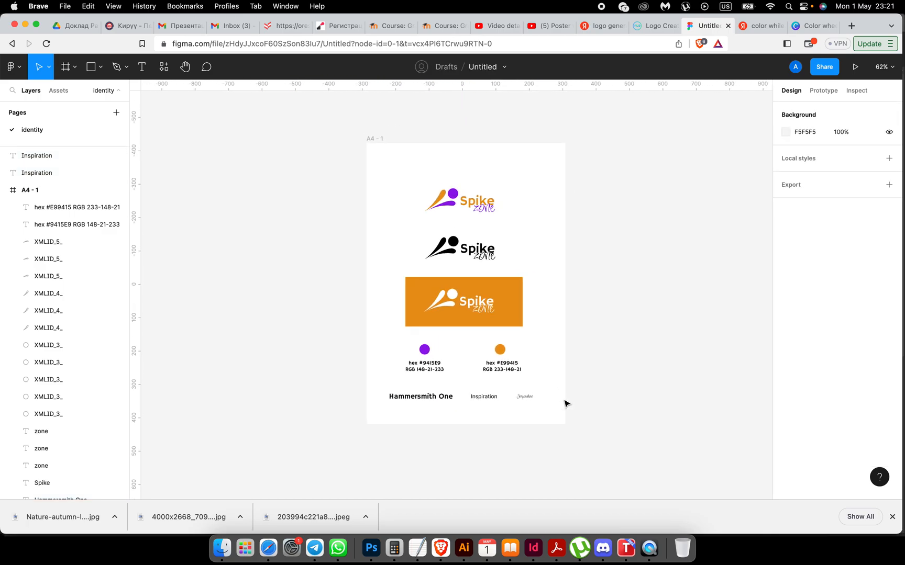
# Step: Nudge the top logo down and copy its ball-and-swoosh icon as a standalone icon above
pyautogui.scroll(5, 588, 387)
pyautogui.moveTo(403, 303); pyautogui.dragTo(482, 334)
pyautogui.click(451, 295)
pyautogui.moveTo(419, 297); pyautogui.dragTo(506, 349)
pyautogui.press('Down')
pyautogui.press('Down')
pyautogui.press('Down')
pyautogui.press('Down')
pyautogui.press('Down')
pyautogui.press('Down')
pyautogui.press('Down')
pyautogui.press('Down')
pyautogui.press('Down')
pyautogui.press('Down')
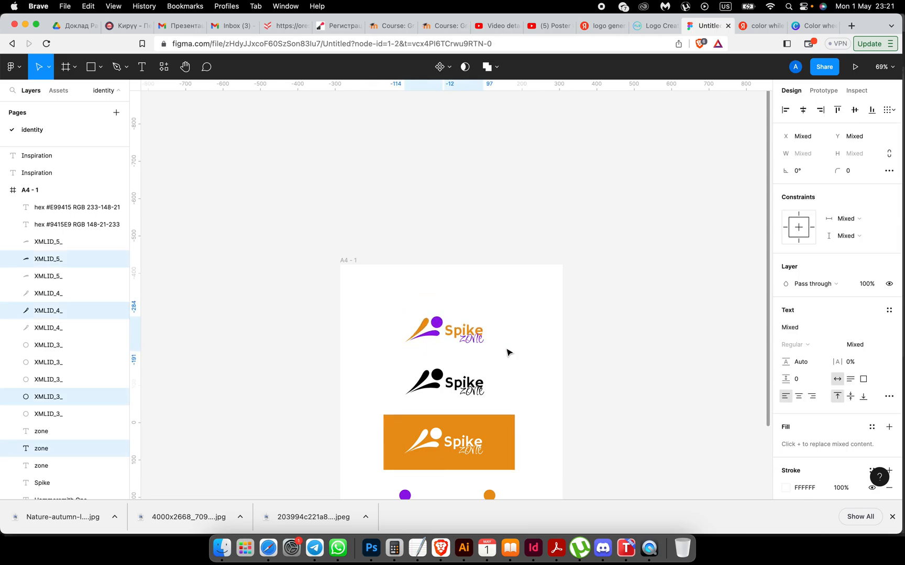
pyautogui.moveTo(387, 316); pyautogui.dragTo(445, 299)
pyautogui.scroll(-5, 550, 419)
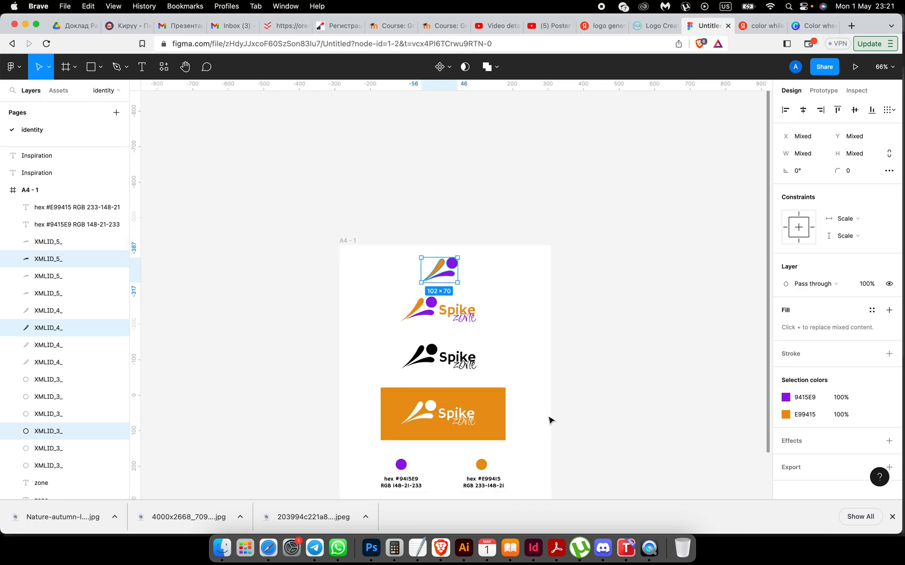
pyautogui.scroll(4, 565, 387)
pyautogui.click(570, 378)
# Step: Shorten the orange logo banner from both its bottom and top edges
pyautogui.hscroll(-4, 555, 380)
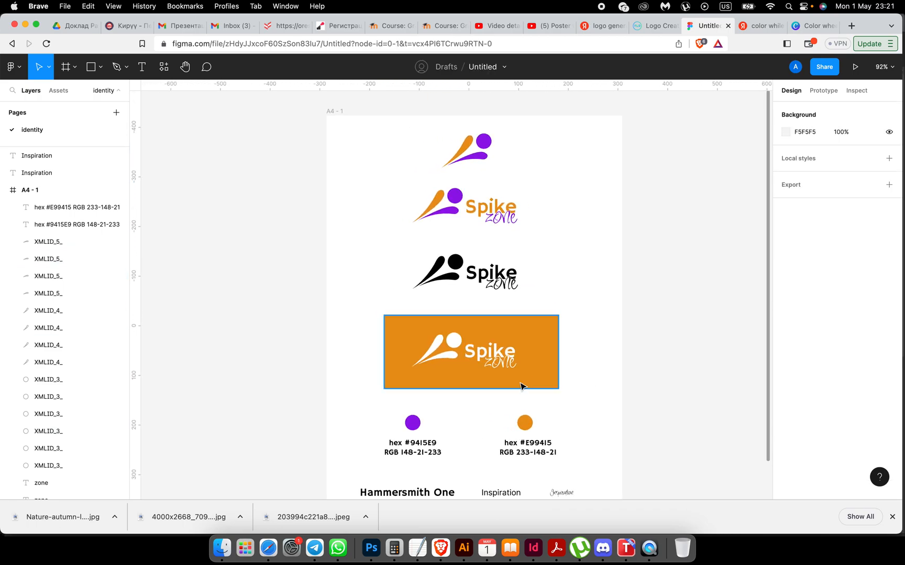
pyautogui.click(474, 386)
pyautogui.moveTo(473, 388); pyautogui.dragTo(473, 379)
pyautogui.moveTo(473, 315); pyautogui.dragTo(473, 320)
pyautogui.click(382, 314)
# Step: Move the two lower logos and the orange banner further down
pyautogui.moveTo(386, 222); pyautogui.dragTo(550, 370)
pyautogui.click(355, 215)
pyautogui.moveTo(353, 192); pyautogui.dragTo(548, 371)
pyautogui.moveTo(473, 357); pyautogui.dragTo(472, 373)
pyautogui.click(595, 347)
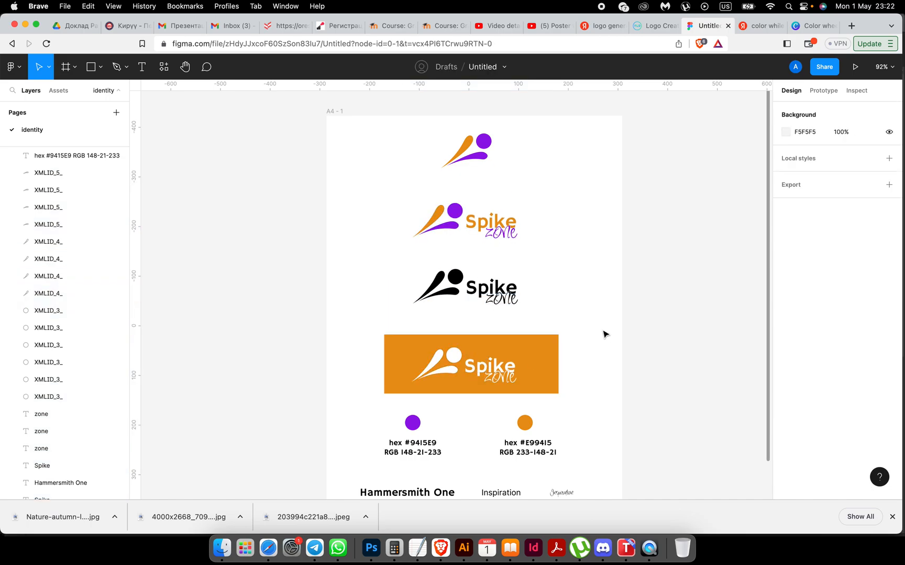
# Step: Select the standalone icon at the top and review its placement on the sheet
pyautogui.moveTo(422, 123); pyautogui.dragTo(476, 152)
pyautogui.click(566, 201)
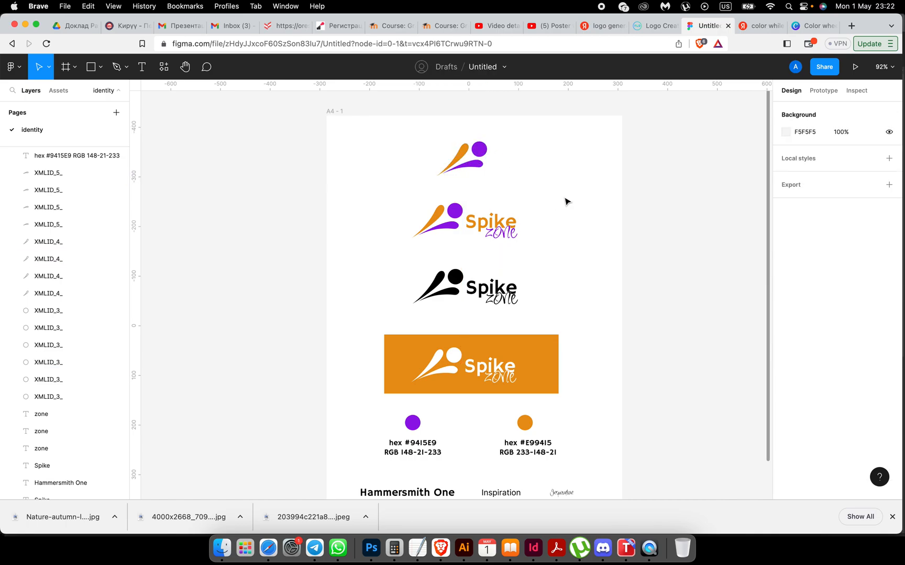
pyautogui.scroll(-5, 541, 208)
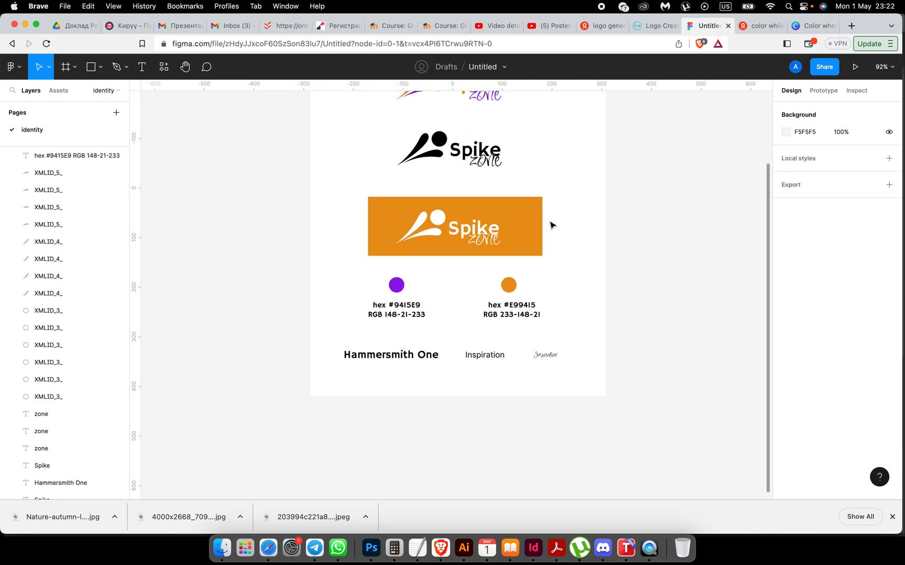
pyautogui.scroll(3, 555, 246)
pyautogui.scroll(-5, 559, 263)
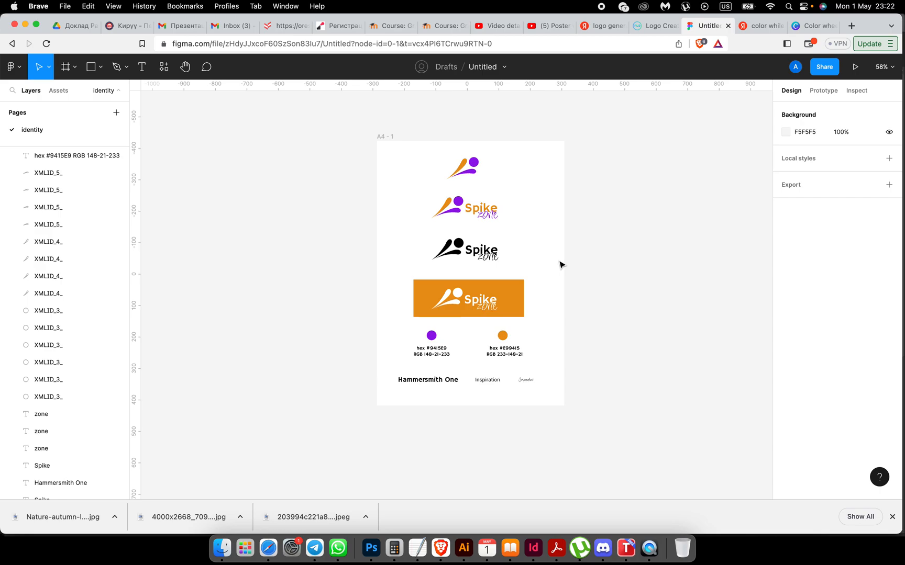
pyautogui.hscroll(2, 560, 264)
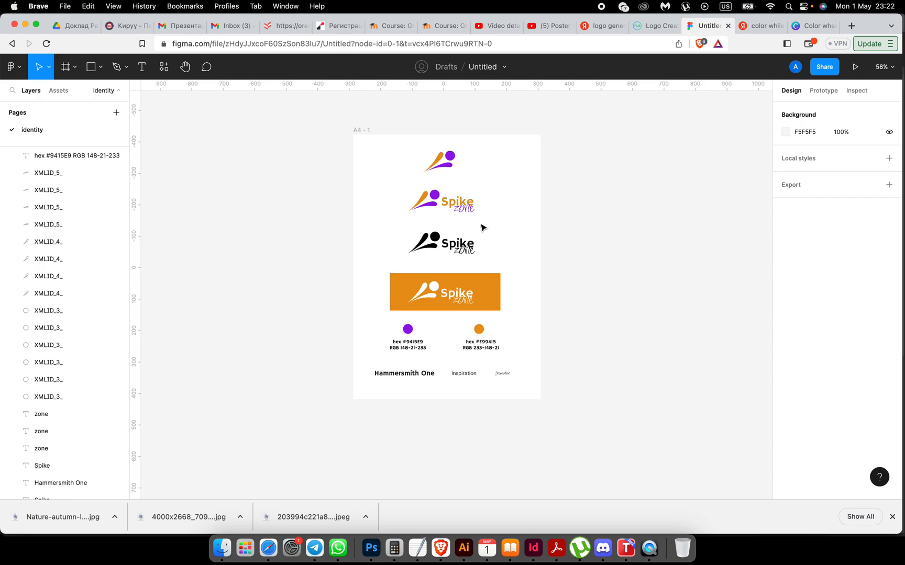
# Step: Add a second page to the file and begin typing its name
pyautogui.click(117, 113)
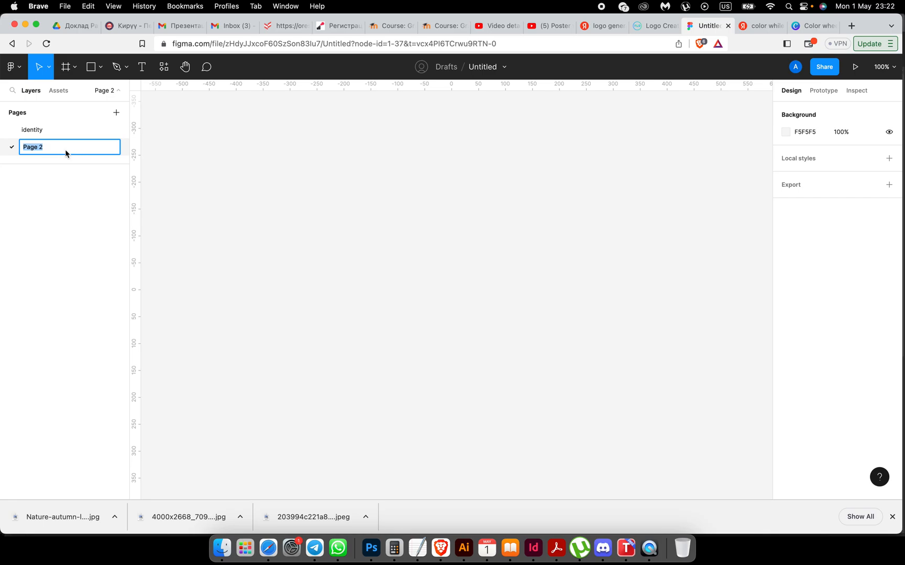
pyautogui.write('Coroporative')
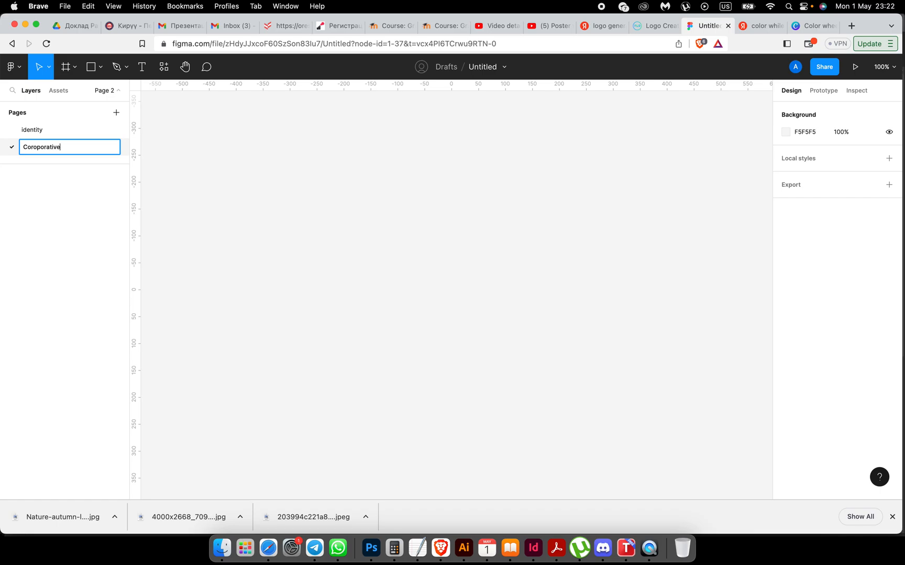
# Step: Correct the second page's name to 'Corporative' by deleting the extra 'o'
pyautogui.click(37, 148)
pyautogui.press('BackSpace')
pyautogui.press('Return')
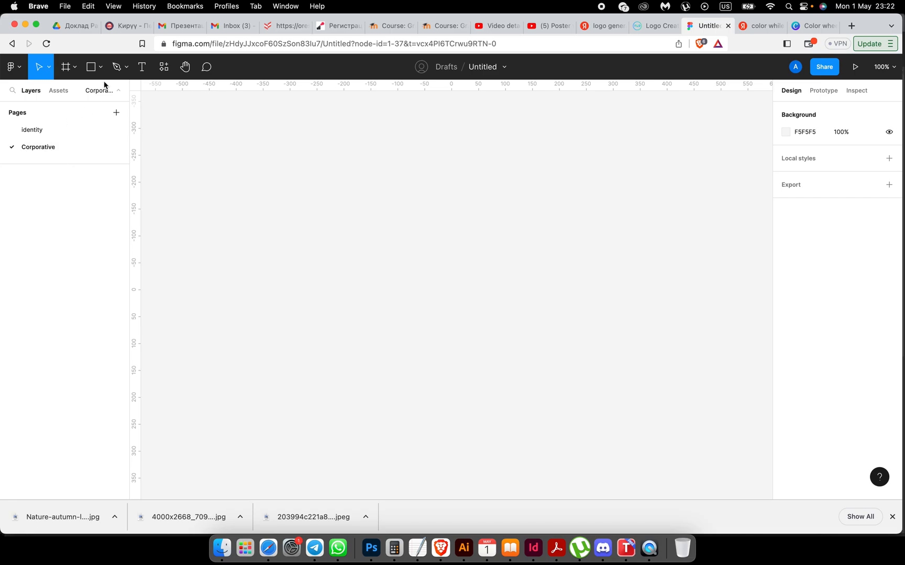
pyautogui.click(393, 26)
pyautogui.scroll(-8, 417, 416)
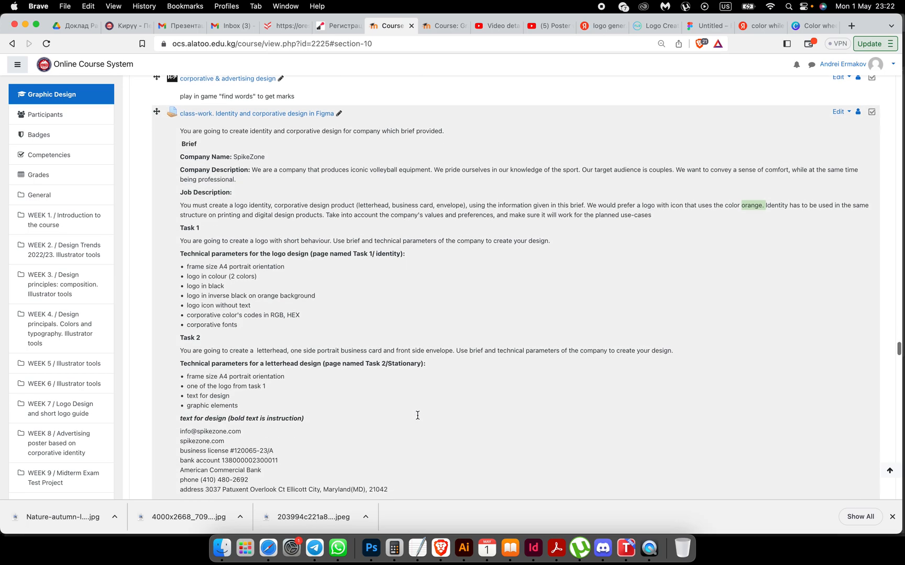
pyautogui.scroll(-2, 418, 419)
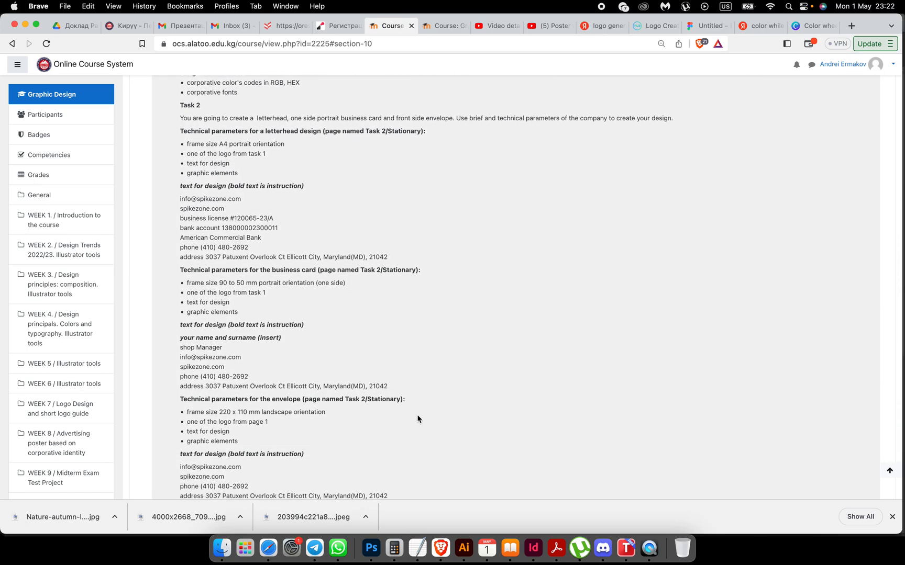
pyautogui.scroll(-3, 418, 419)
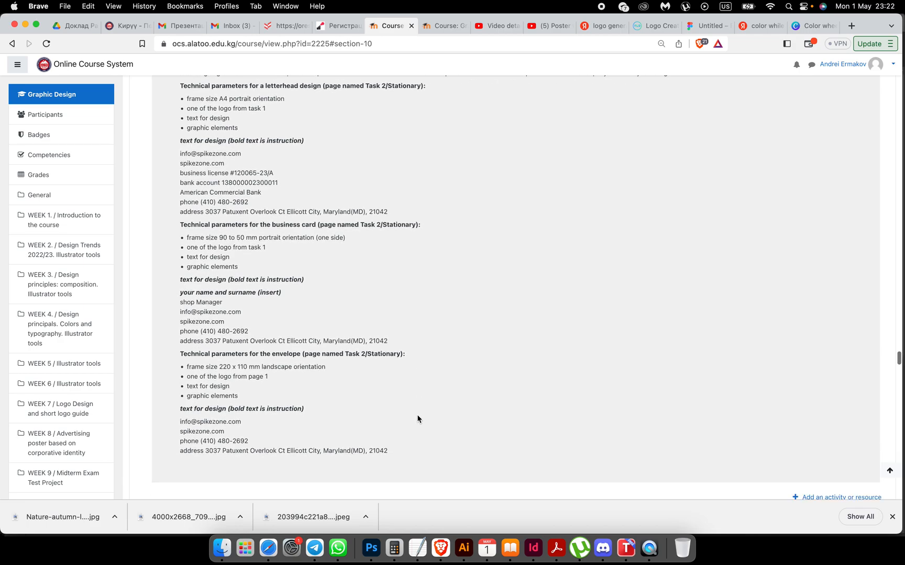
pyautogui.scroll(2, 417, 419)
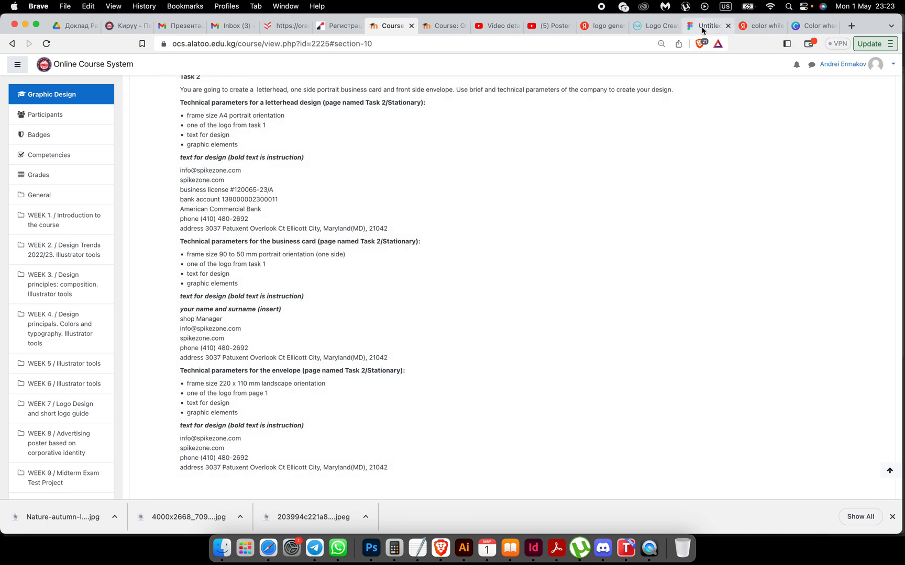
pyautogui.click(702, 31)
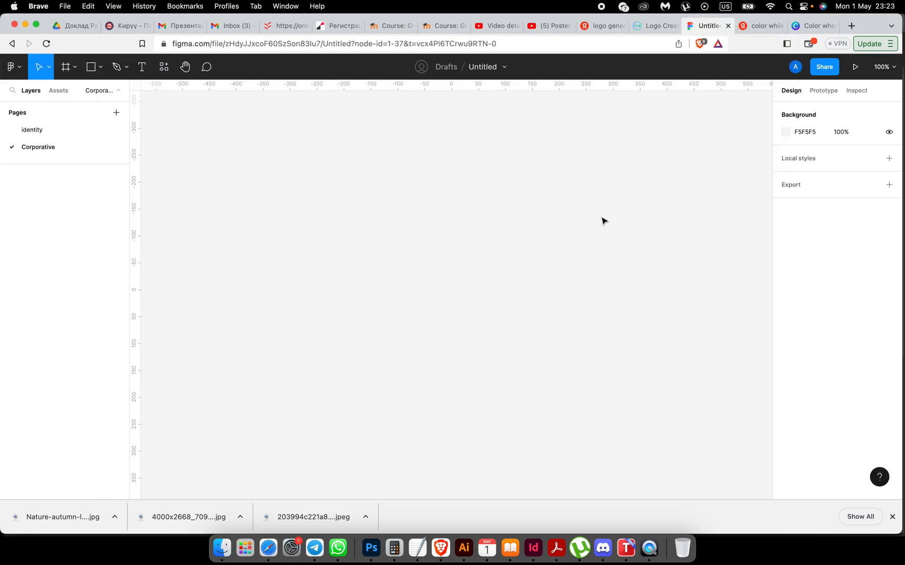
# Step: Add a 595×842 Paper A4 frame for the letterhead, then return to the course brief
pyautogui.scroll(-1, 601, 221)
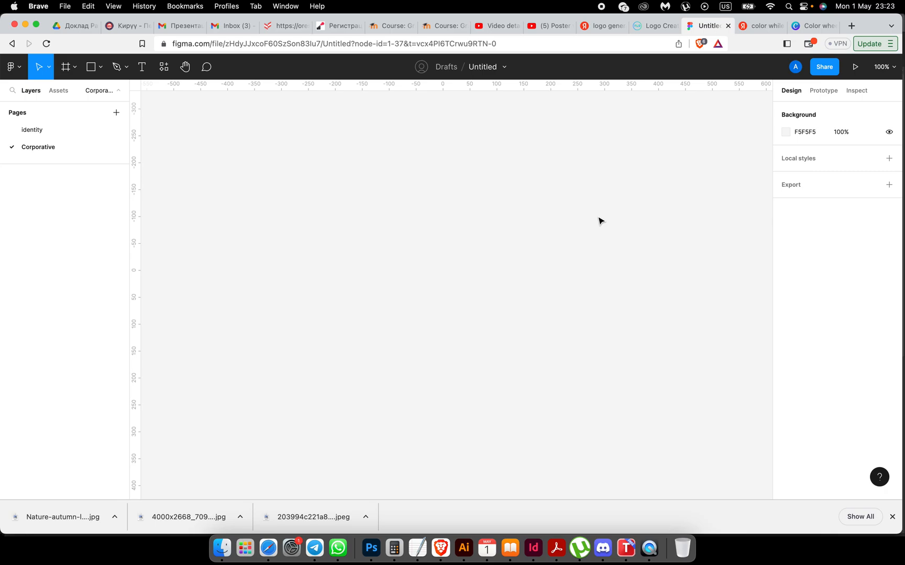
pyautogui.click(66, 68)
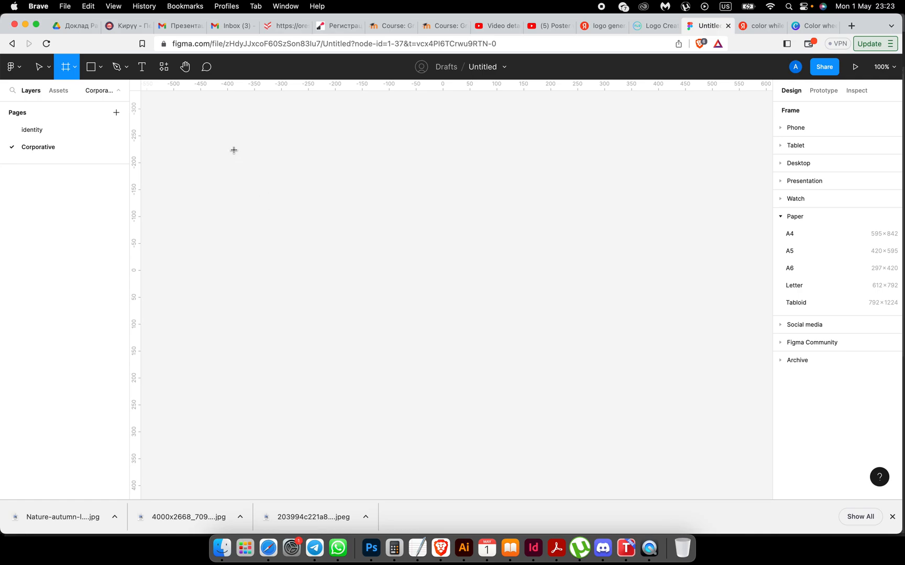
pyautogui.click(789, 234)
pyautogui.hscroll(5, 432, 195)
pyautogui.hscroll(5, 433, 197)
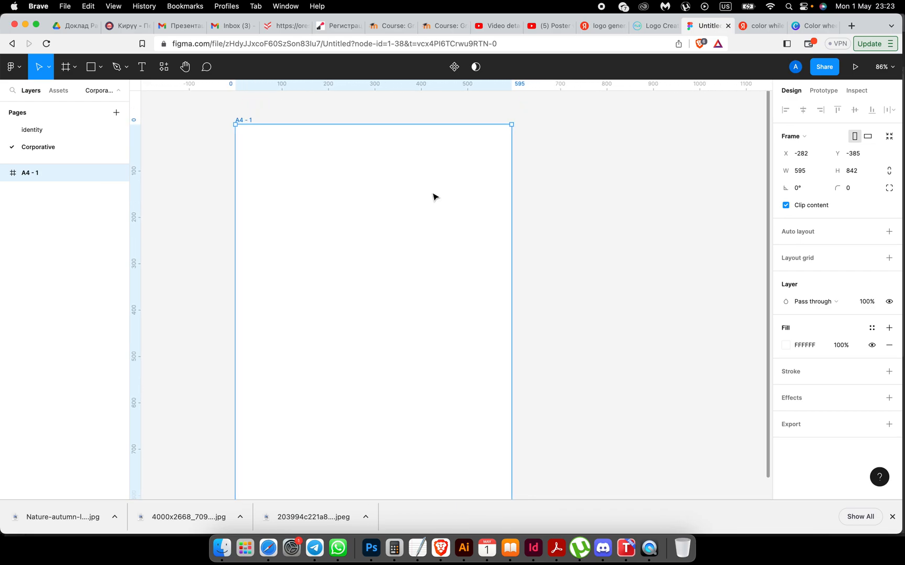
pyautogui.hscroll(2, 433, 196)
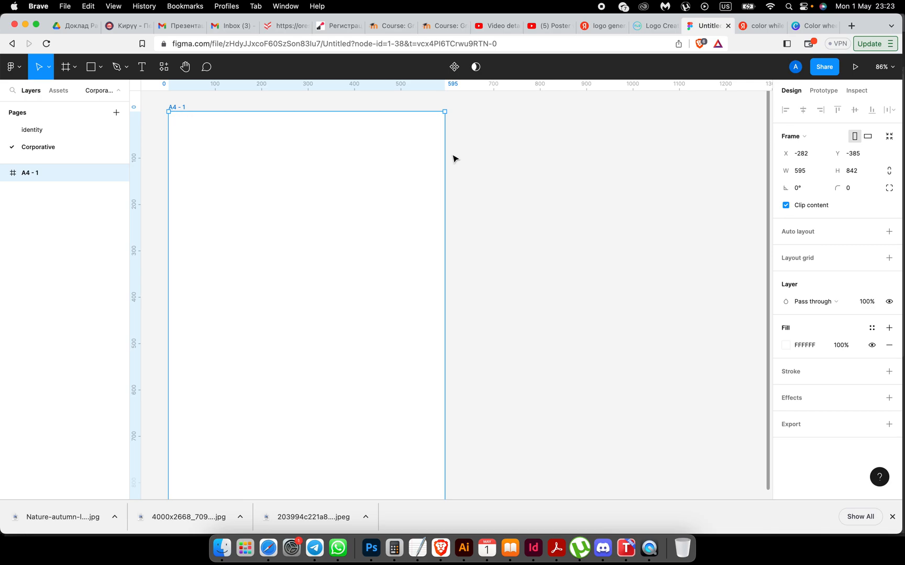
pyautogui.click(391, 27)
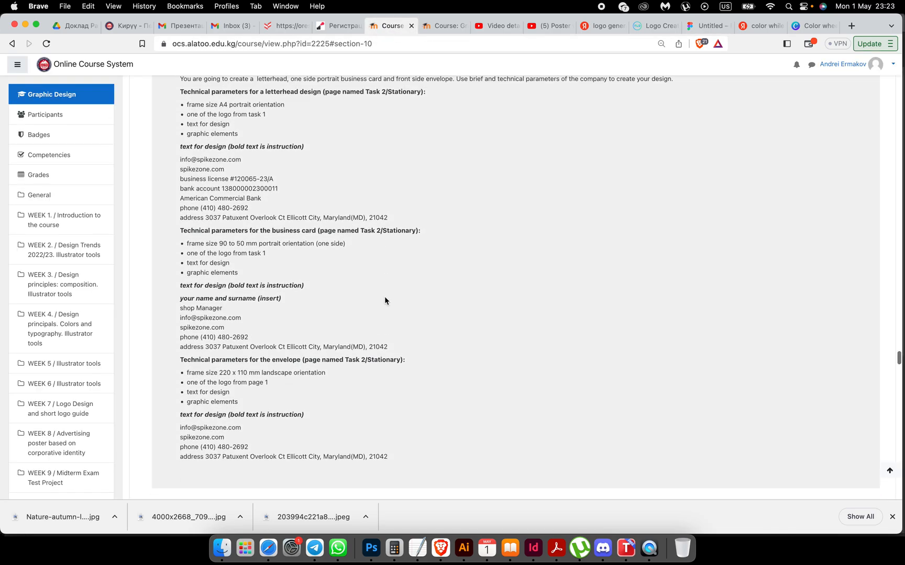
# Step: Search 'online convector from mm into px' and open the everythingfonts.com mm-to-px converter
pyautogui.scroll(1, 289, 191)
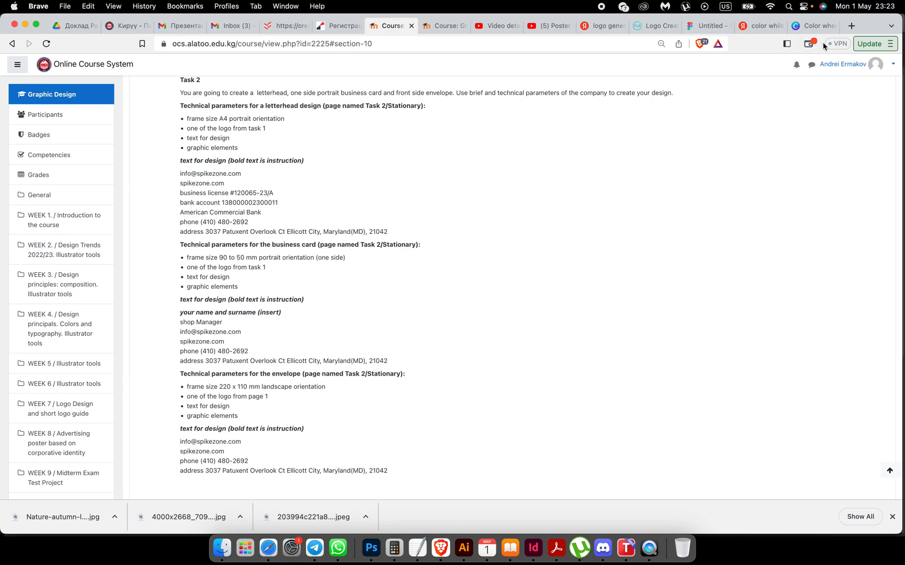
pyautogui.click(850, 26)
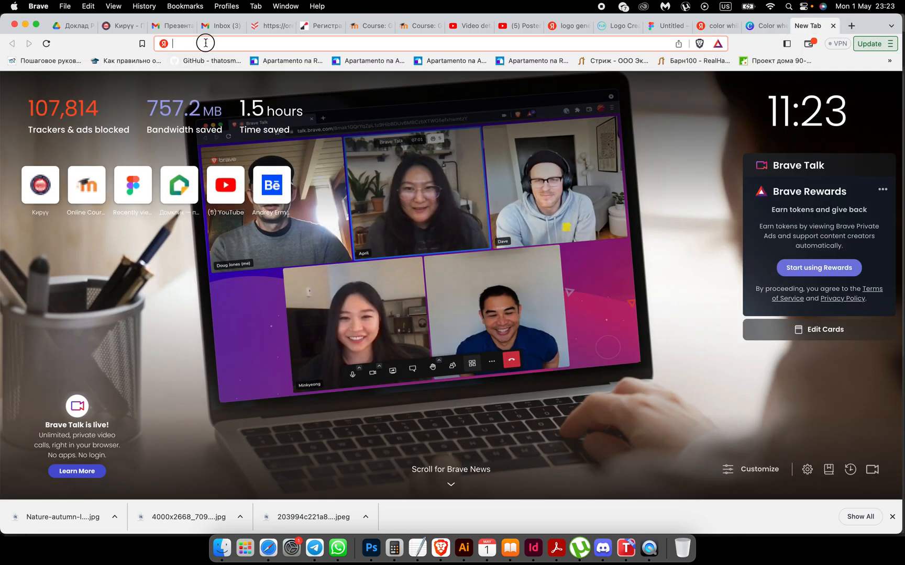
pyautogui.write('on line')
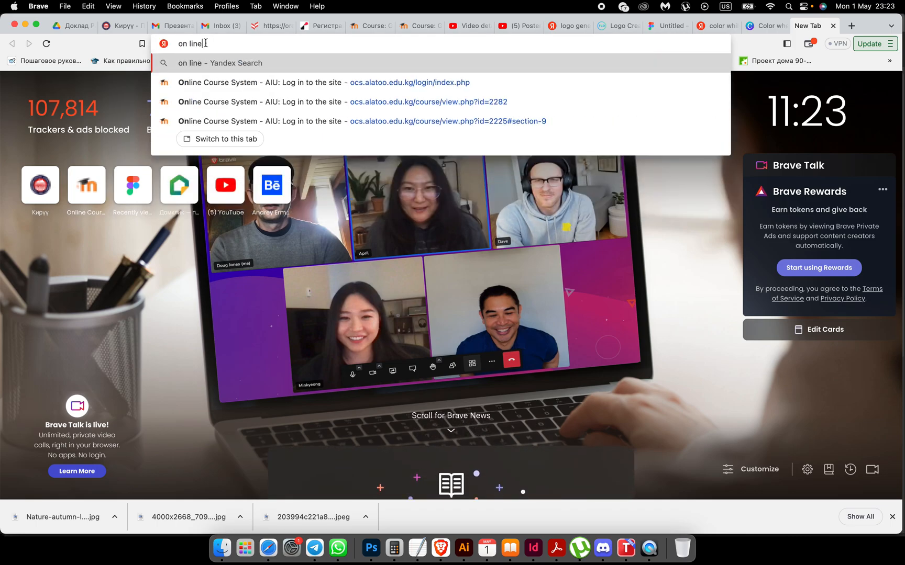
pyautogui.press('BackSpace')
pyautogui.press('BackSpace')
pyautogui.press('BackSpace')
pyautogui.press('BackSpace')
pyautogui.press('BackSpace')
pyautogui.write('loi')
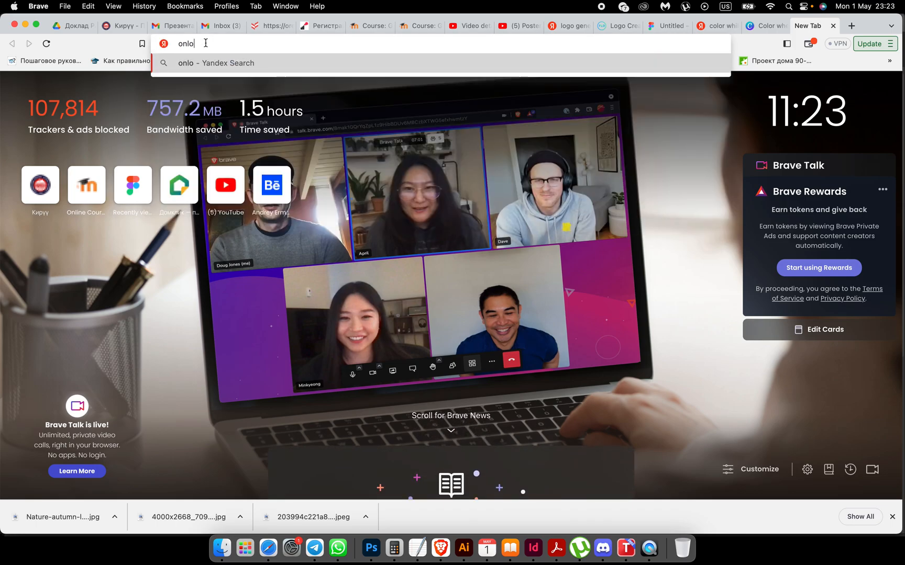
pyautogui.press('BackSpace')
pyautogui.press('BackSpace')
pyautogui.write('ine ')
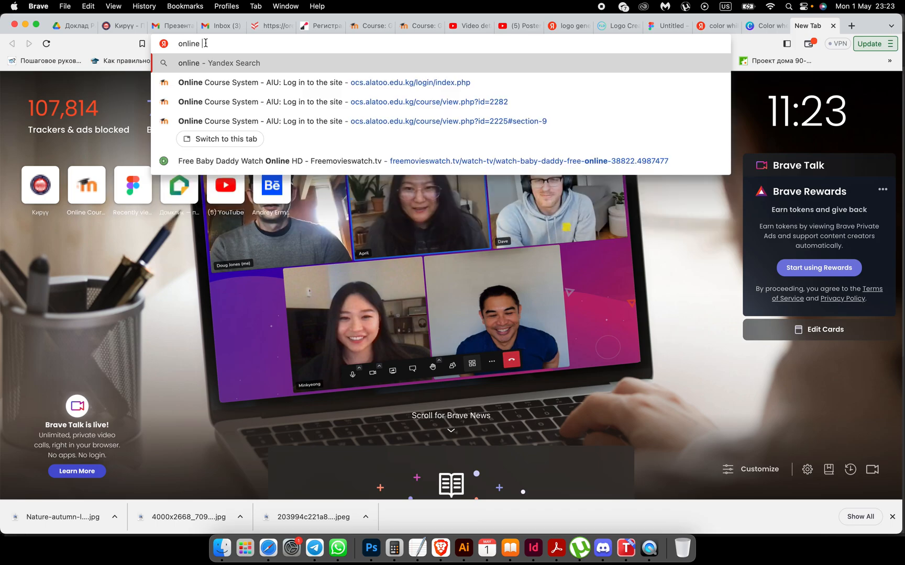
pyautogui.write('convect')
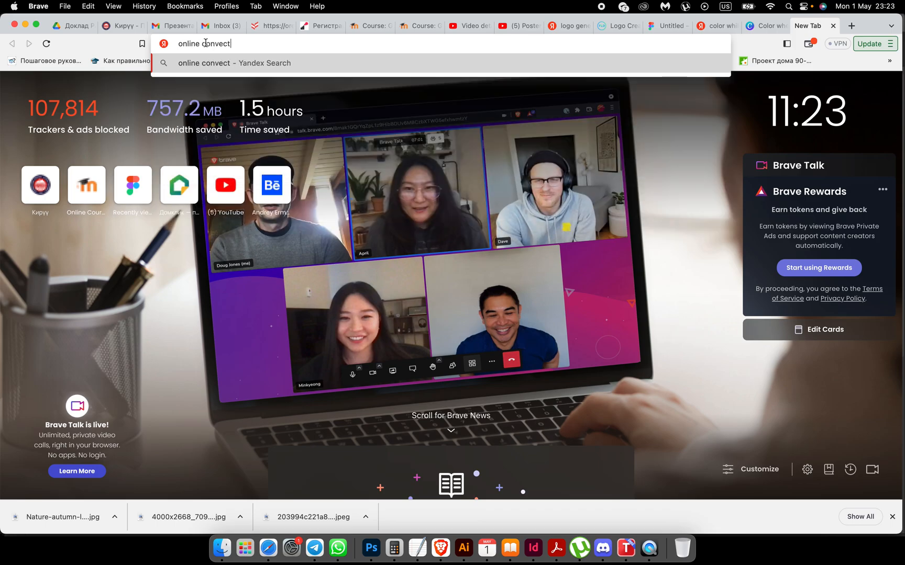
pyautogui.write('or from mm into px')
pyautogui.press('Return')
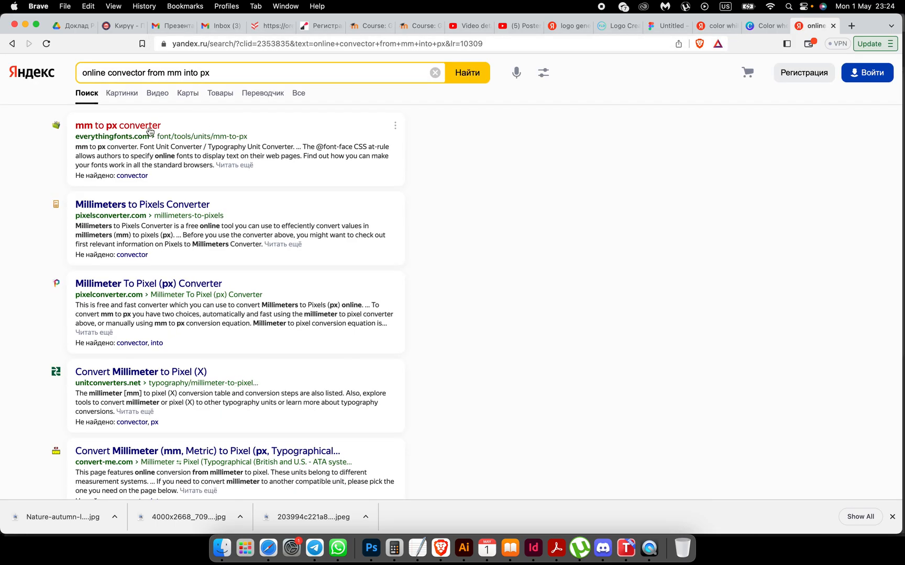
pyautogui.click(149, 126)
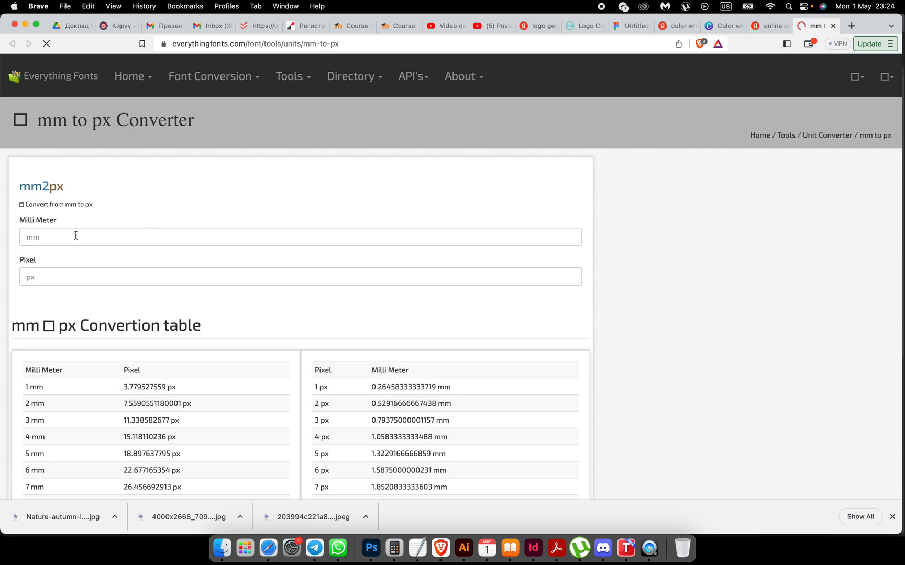
# Step: Convert 90 mm to 340.15748 px, copy the pixel result, and go back to Figma
pyautogui.click(43, 237)
pyautogui.write('90')
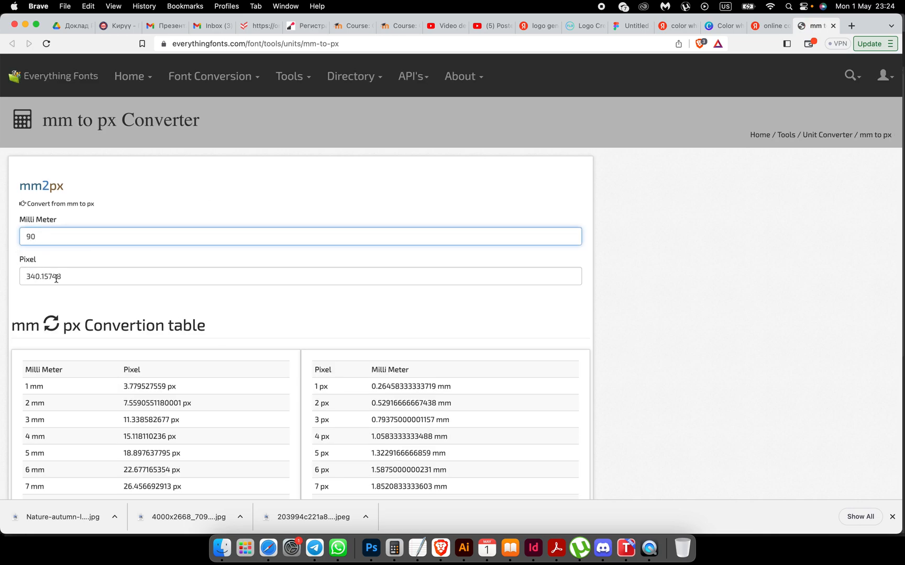
pyautogui.moveTo(67, 277); pyautogui.dragTo(4, 280)
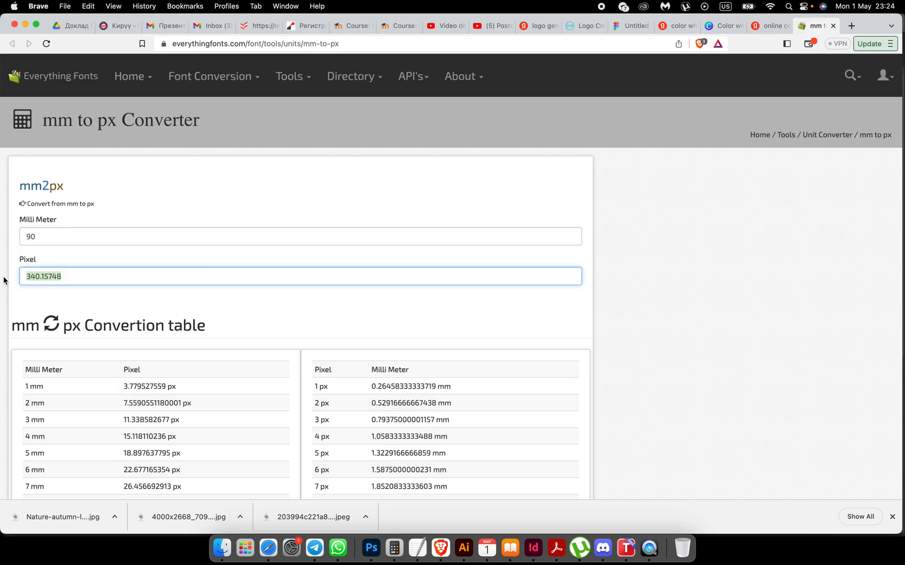
pyautogui.click(346, 25)
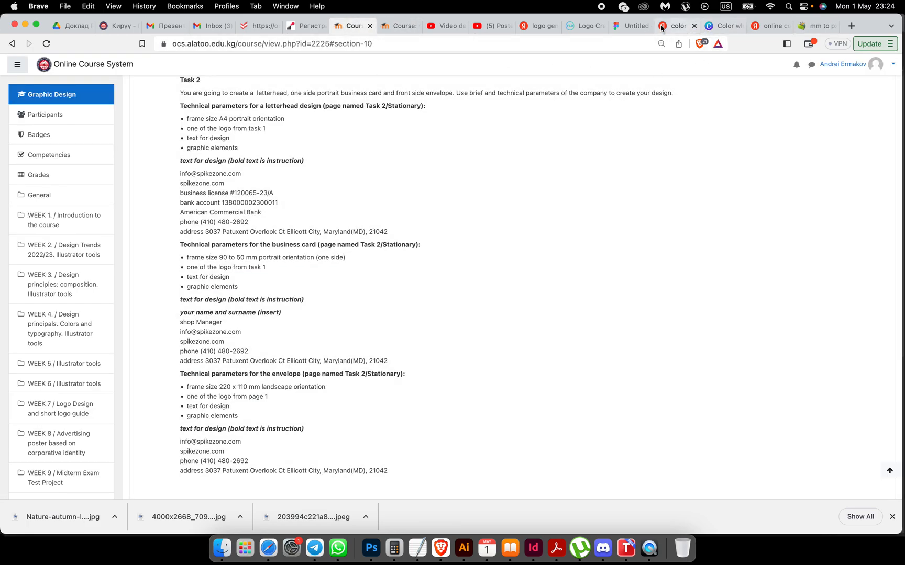
pyautogui.click(623, 26)
# Step: Draw a new frame beside the A4 page and set its height to 340.157 px
pyautogui.click(539, 220)
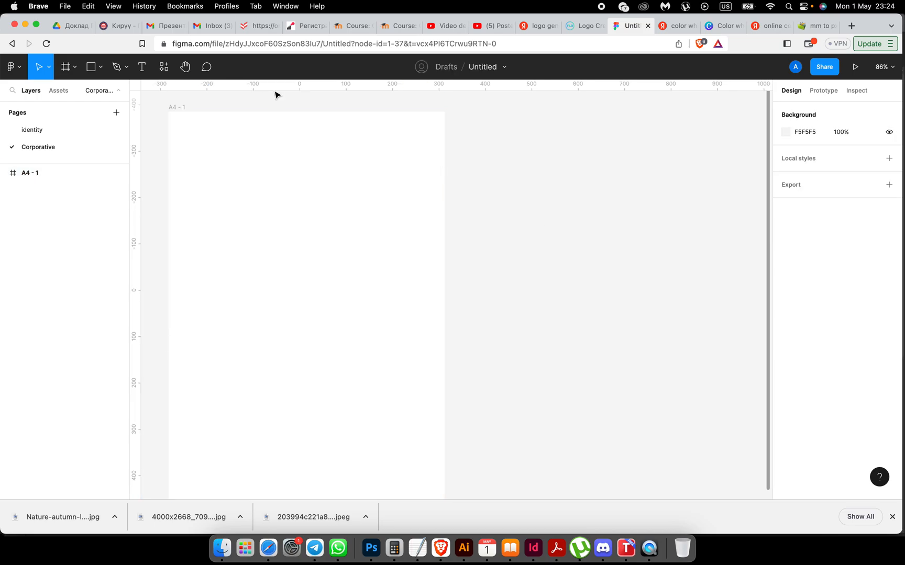
pyautogui.click(65, 70)
pyautogui.moveTo(476, 122); pyautogui.dragTo(608, 217)
pyautogui.click(799, 175)
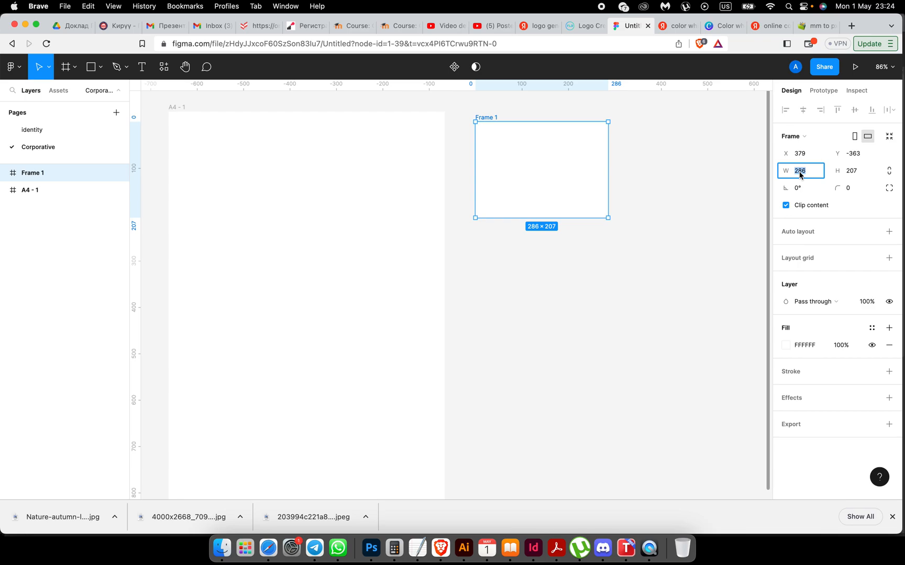
pyautogui.click(852, 174)
pyautogui.write('340.157')
pyautogui.press('Return')
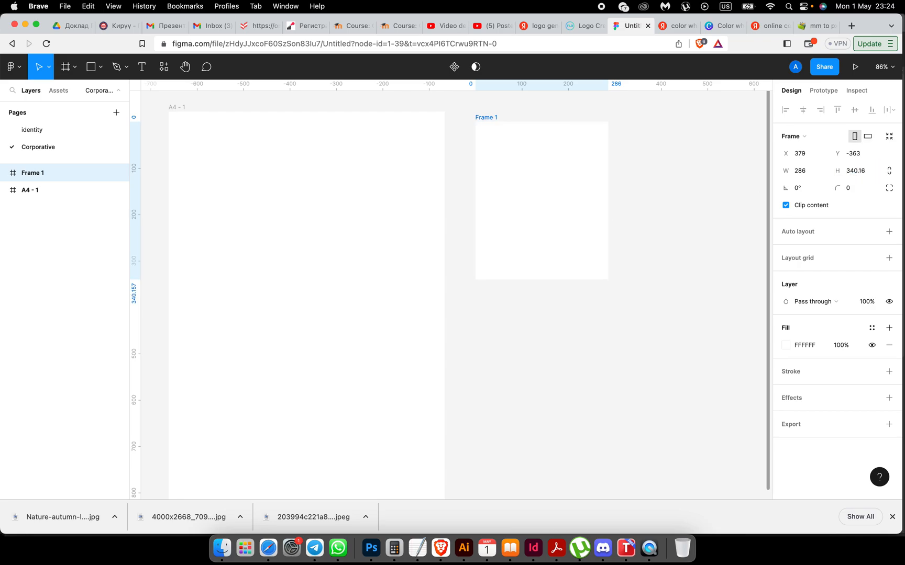
# Step: Convert 50 mm to 188.976378 px and apply it as the card frame's width
pyautogui.click(815, 24)
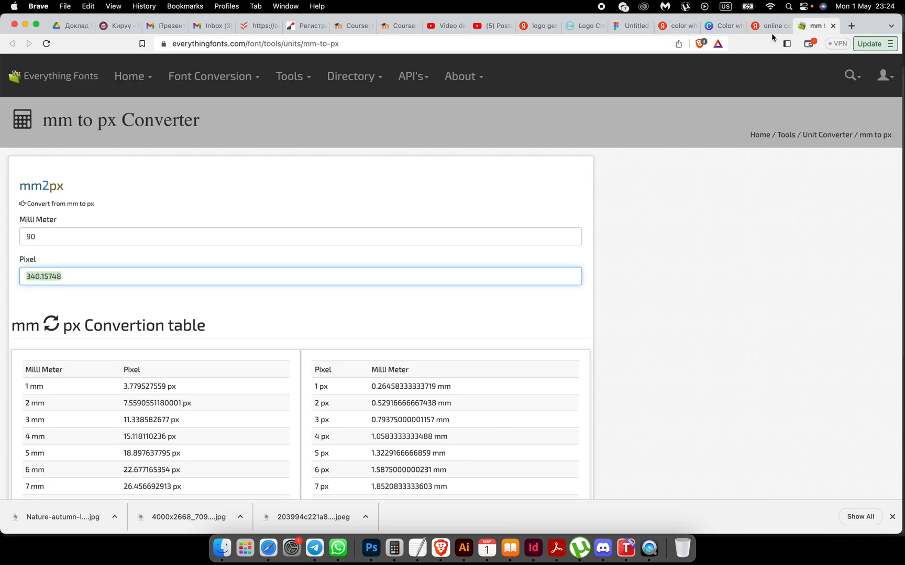
pyautogui.moveTo(44, 230); pyautogui.dragTo(20, 233)
pyautogui.write('50')
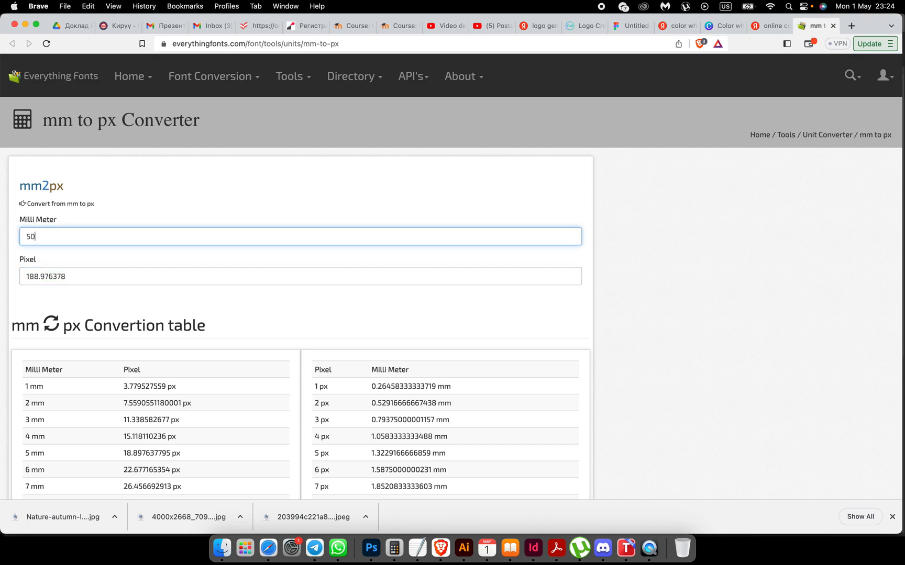
pyautogui.moveTo(89, 278); pyautogui.dragTo(2, 283)
pyautogui.press('super+c')
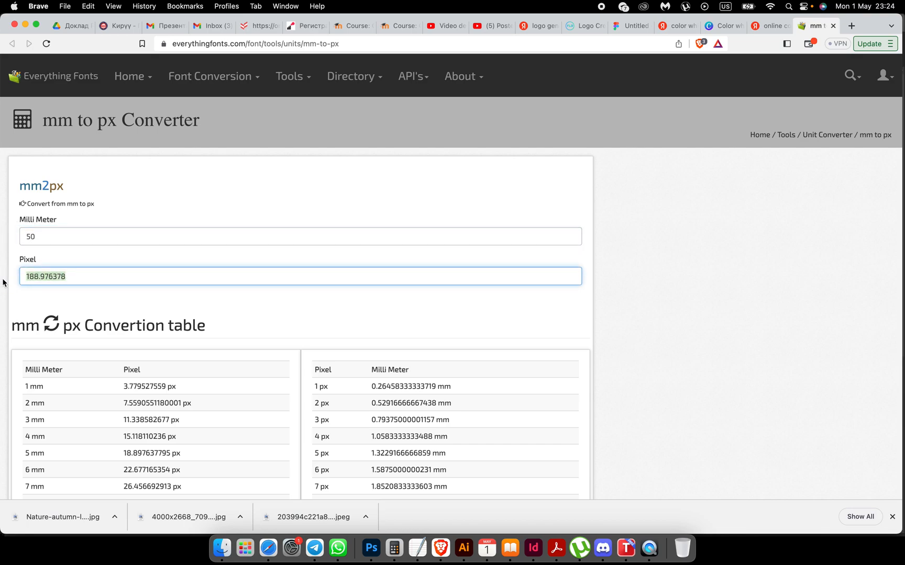
pyautogui.click(353, 25)
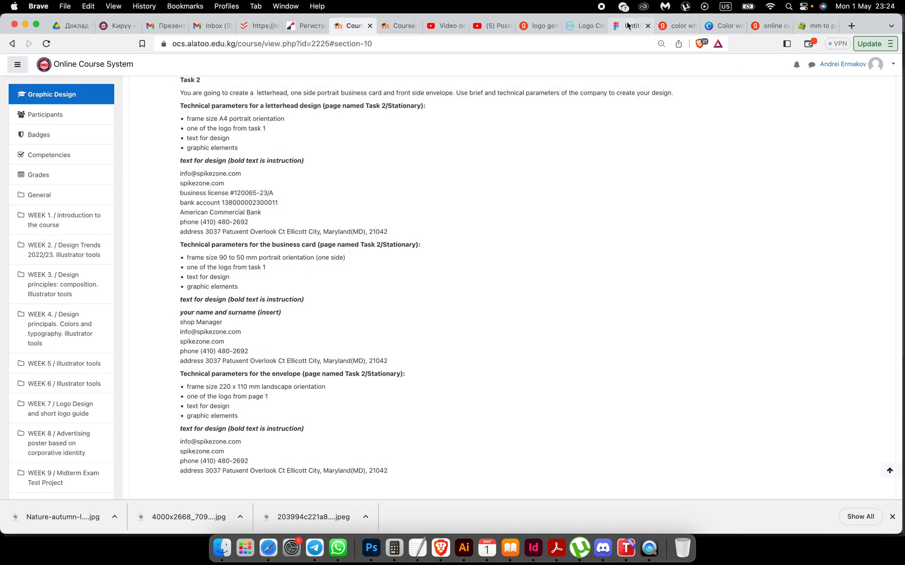
pyautogui.click(631, 25)
pyautogui.click(803, 173)
pyautogui.press('super+v')
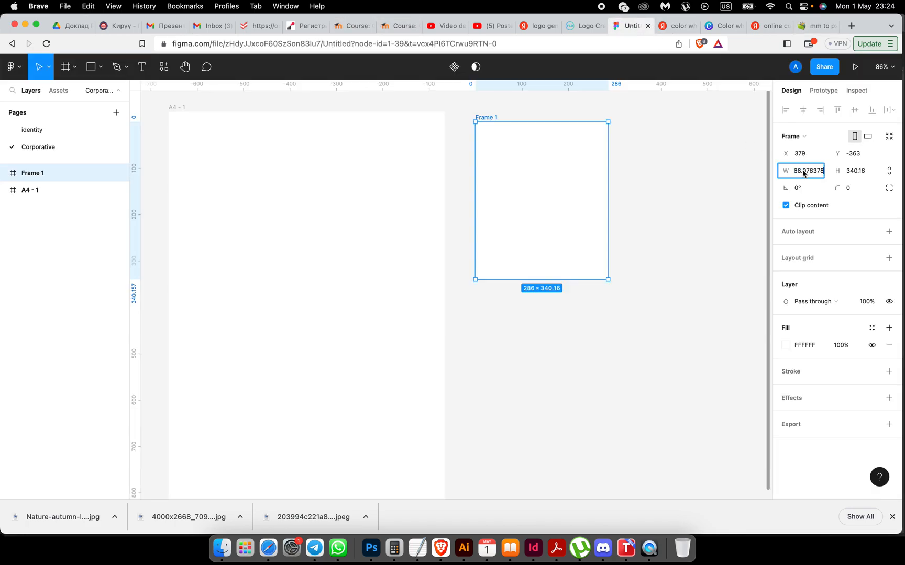
pyautogui.press('Return')
pyautogui.click(620, 245)
# Step: Align the card frame with the A4 page's top edge and name it 'card'
pyautogui.scroll(3, 620, 244)
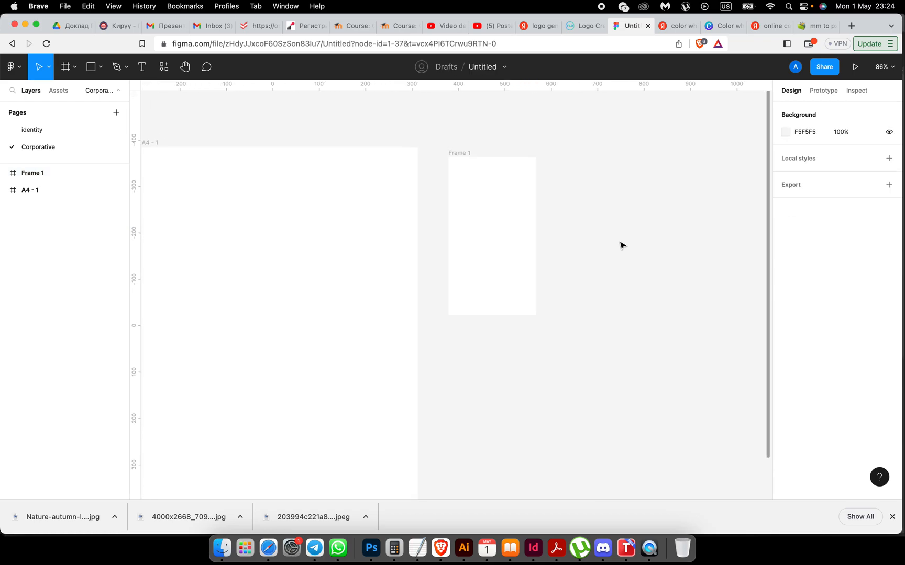
pyautogui.moveTo(460, 171); pyautogui.dragTo(457, 163)
pyautogui.doubleClick(456, 161)
pyautogui.write('card')
pyautogui.click(384, 131)
# Step: Rename the A4 - 1 frame to 'letterhead'
pyautogui.hscroll(-5, 367, 157)
pyautogui.click(382, 183)
pyautogui.doubleClick(381, 182)
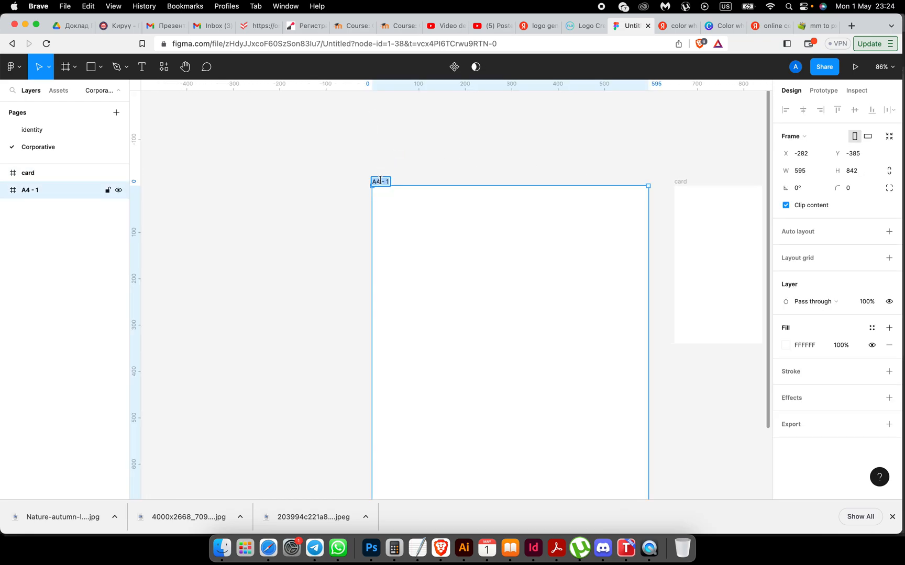
pyautogui.write('letterhead')
pyautogui.click(413, 164)
pyautogui.hscroll(10, 525, 286)
pyautogui.hscroll(-8, 525, 285)
pyautogui.scroll(4, 526, 286)
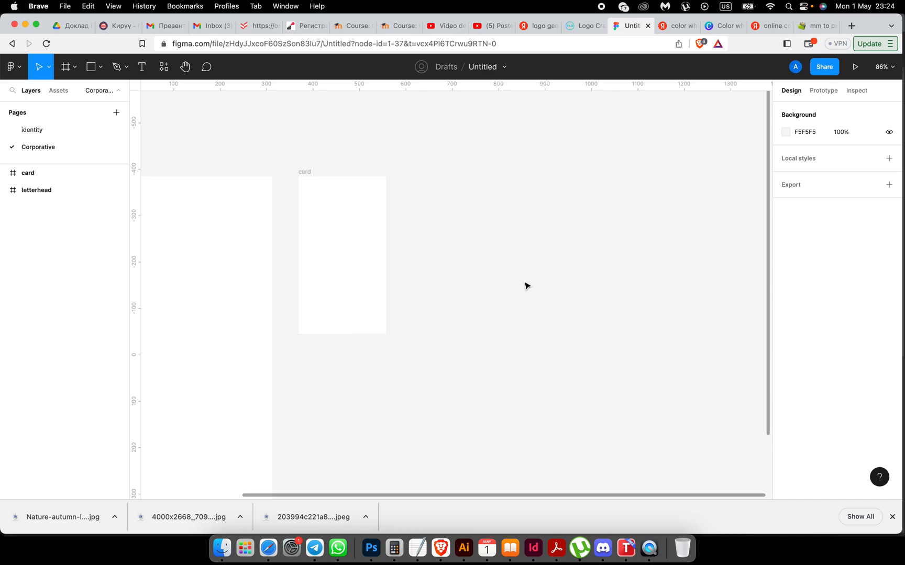
pyautogui.scroll(-5, 525, 285)
pyautogui.hscroll(-2, 525, 285)
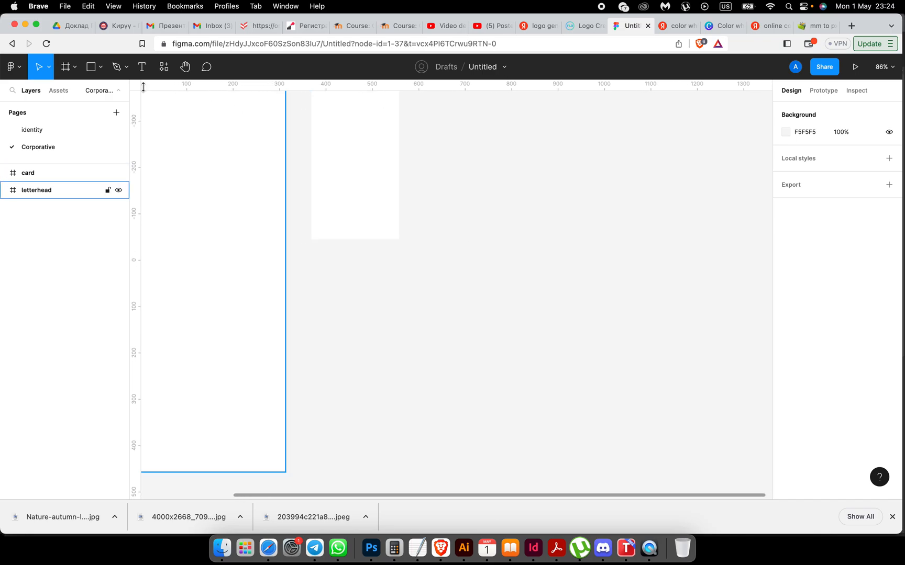
pyautogui.click(70, 68)
# Step: Draw a new frame and set its width to 831.5 px, converted from 220 mm
pyautogui.moveTo(311, 250); pyautogui.dragTo(674, 461)
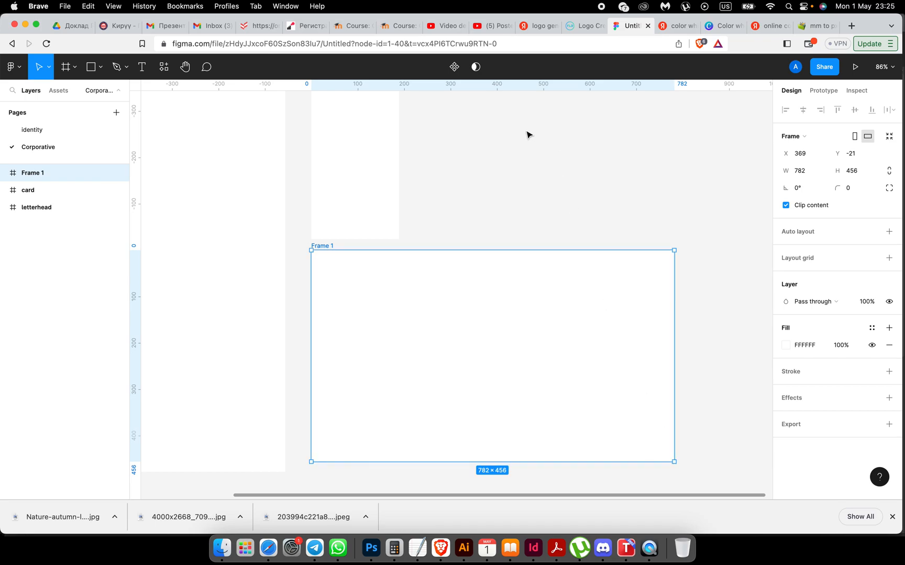
pyautogui.click(815, 25)
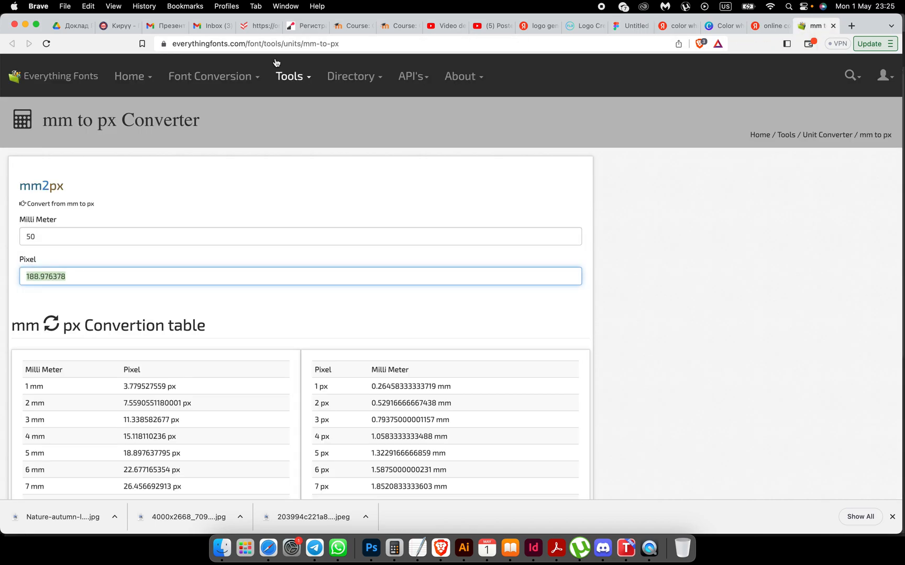
pyautogui.click(47, 235)
pyautogui.moveTo(48, 235); pyautogui.dragTo(10, 239)
pyautogui.write('220')
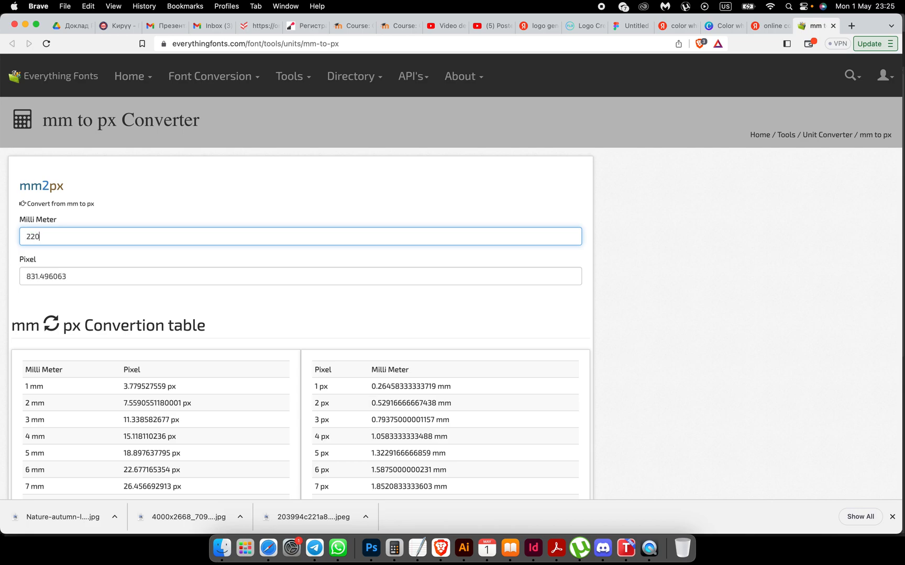
pyautogui.moveTo(74, 277); pyautogui.dragTo(2, 273)
pyautogui.press('super+c')
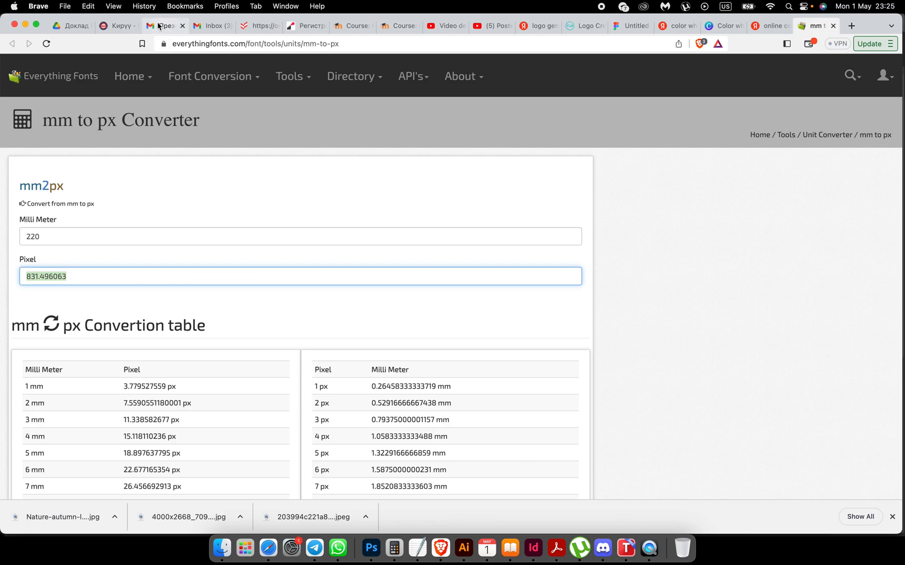
pyautogui.click(349, 25)
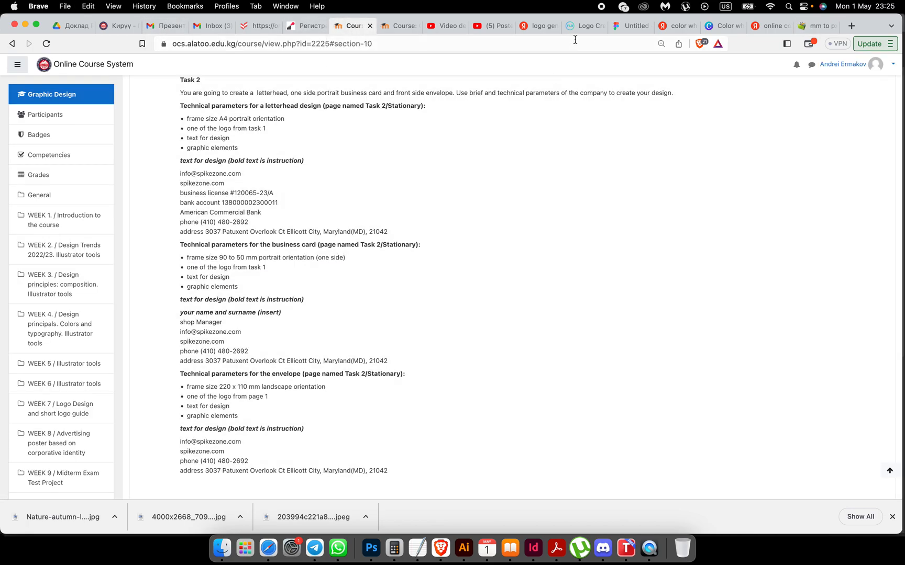
pyautogui.click(631, 26)
pyautogui.click(801, 173)
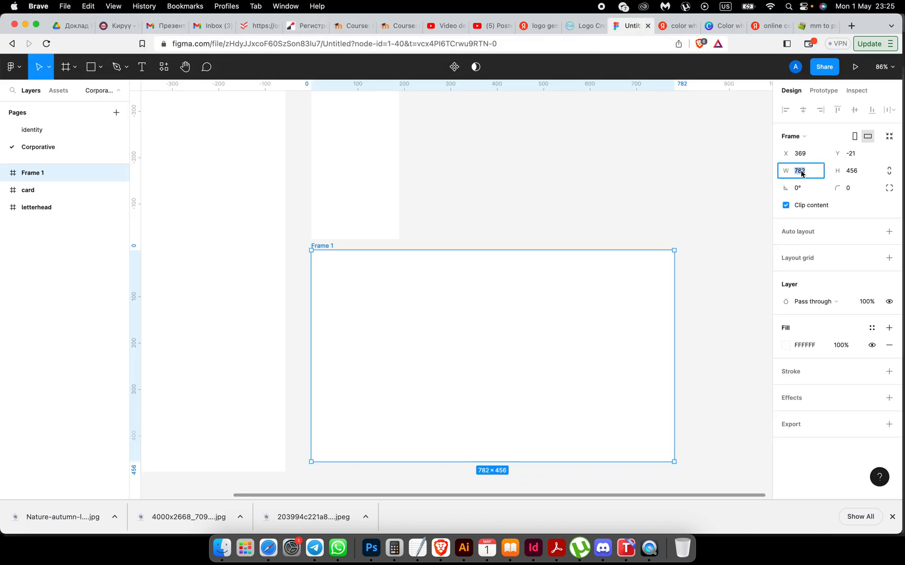
pyautogui.press('super+v')
pyautogui.press('Return')
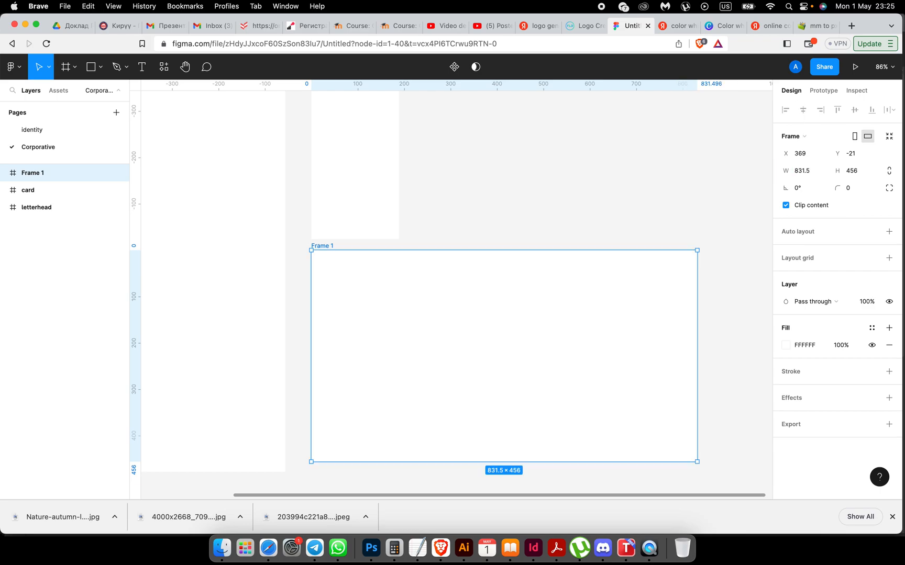
# Step: Set the new frame's height to 415.75 px, converted from 110 mm
pyautogui.click(816, 26)
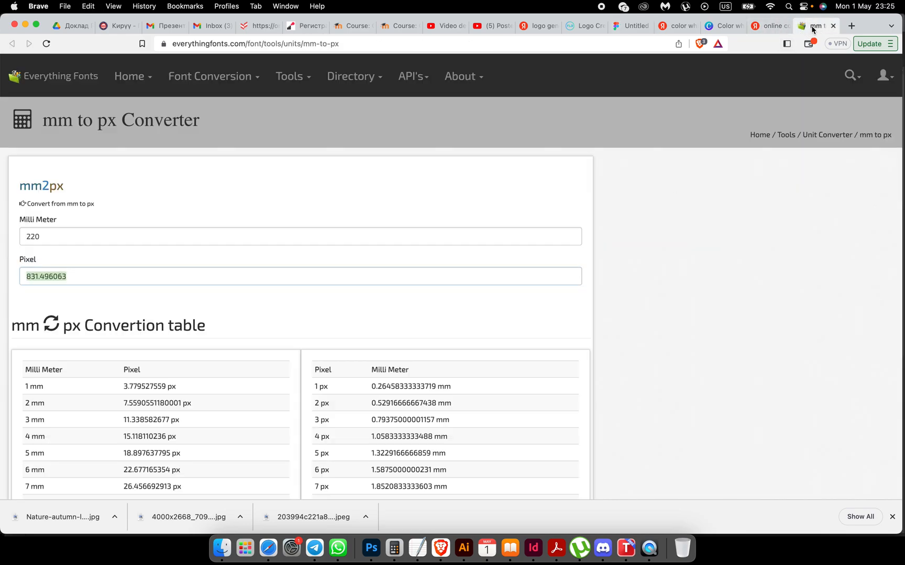
pyautogui.doubleClick(45, 235)
pyautogui.write('110')
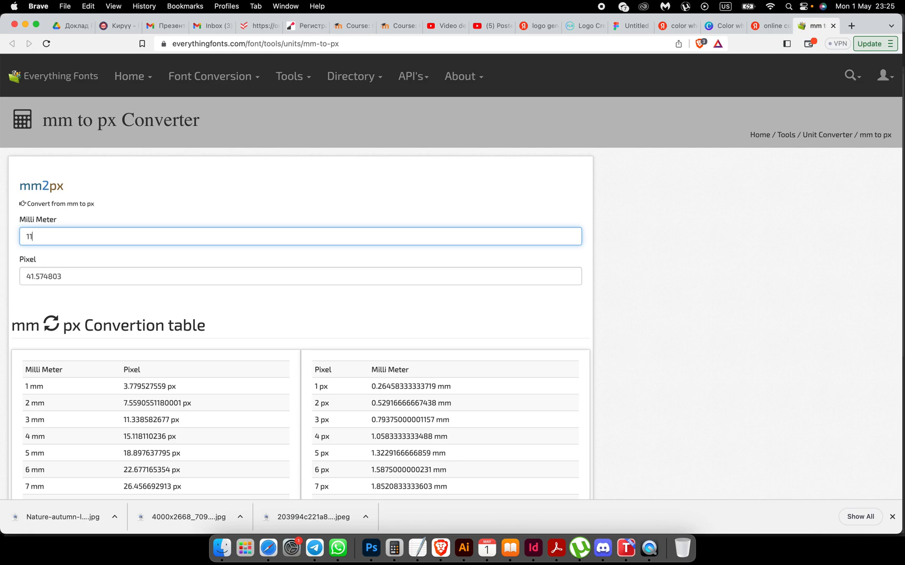
pyautogui.doubleClick(67, 276)
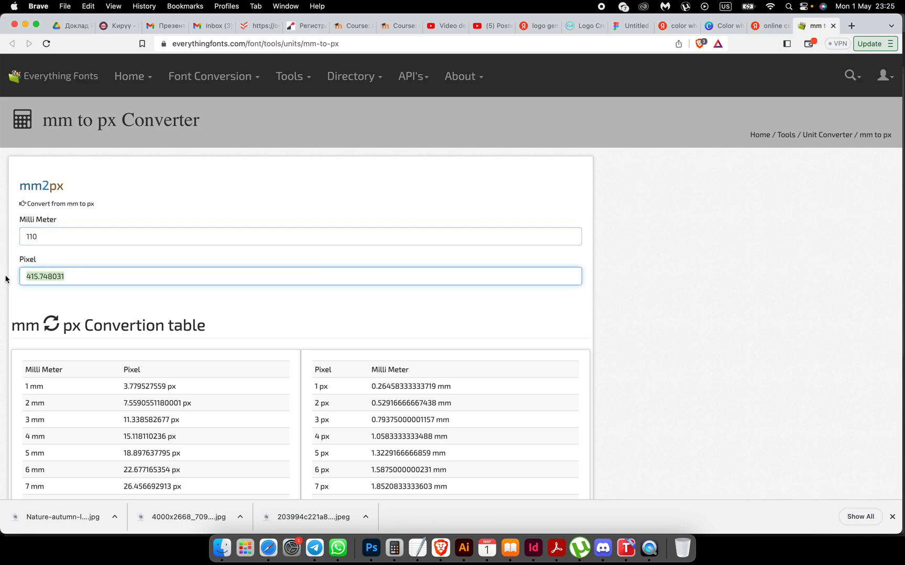
pyautogui.click(627, 29)
pyautogui.click(848, 170)
pyautogui.press('super+v')
pyautogui.press('Return')
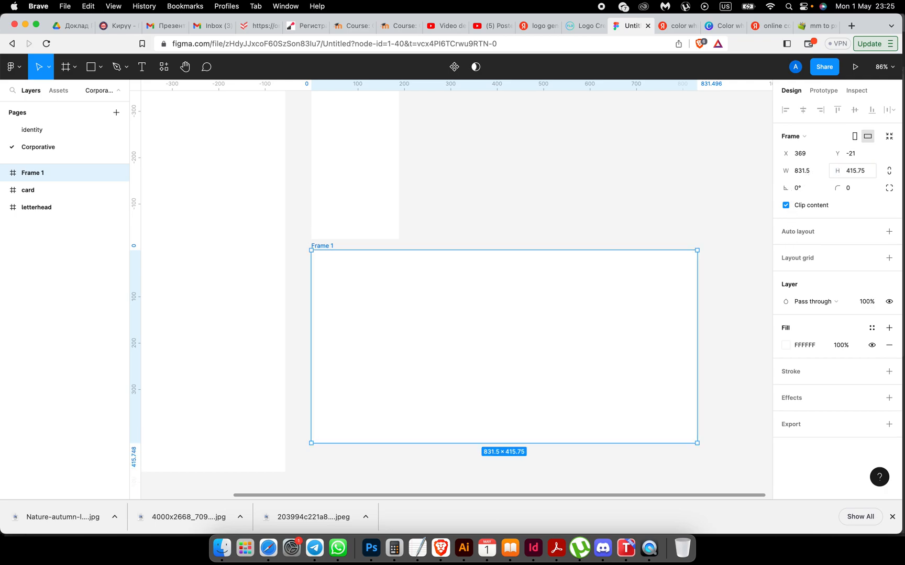
pyautogui.click(664, 198)
# Step: Move the new frame below the card and name it 'envelope'
pyautogui.scroll(-3, 612, 157)
pyautogui.hscroll(-2, 612, 157)
pyautogui.scroll(-2, 612, 157)
pyautogui.scroll(-2, 612, 161)
pyautogui.click(561, 204)
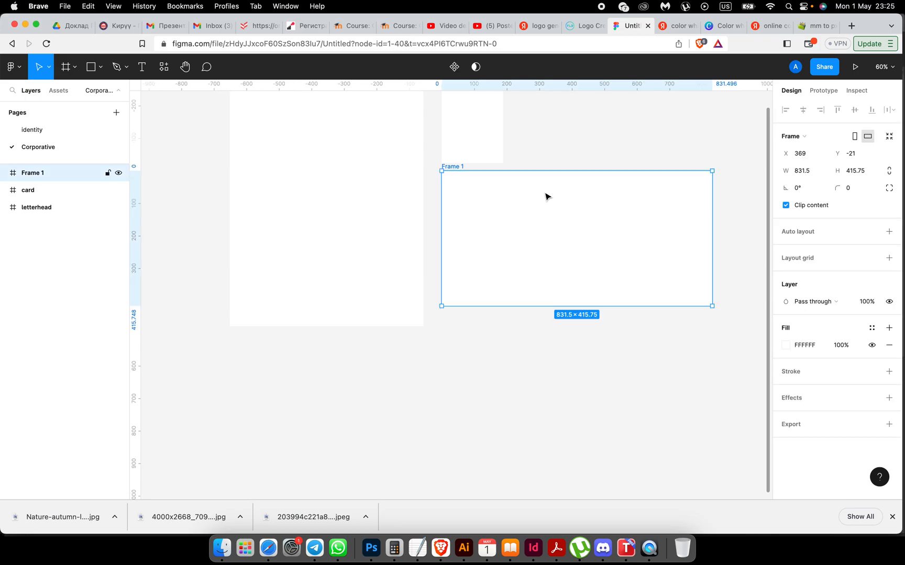
pyautogui.moveTo(459, 168); pyautogui.dragTo(455, 182)
pyautogui.doubleClick(453, 183)
pyautogui.write('envelope')
pyautogui.click(512, 171)
pyautogui.scroll(5, 516, 170)
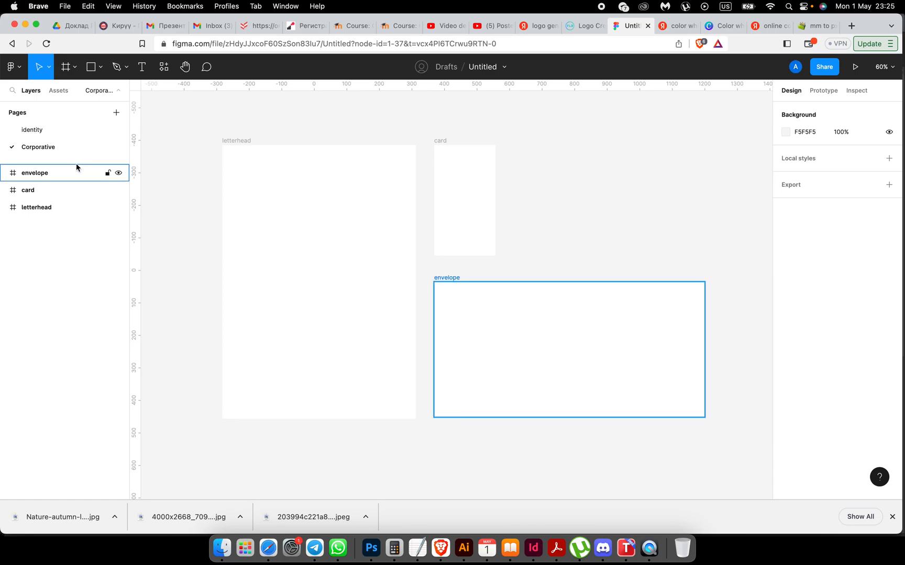
# Step: Bring the orange and purple Spike Zone logo from the identity page into the letterhead's top-left corner
pyautogui.click(30, 131)
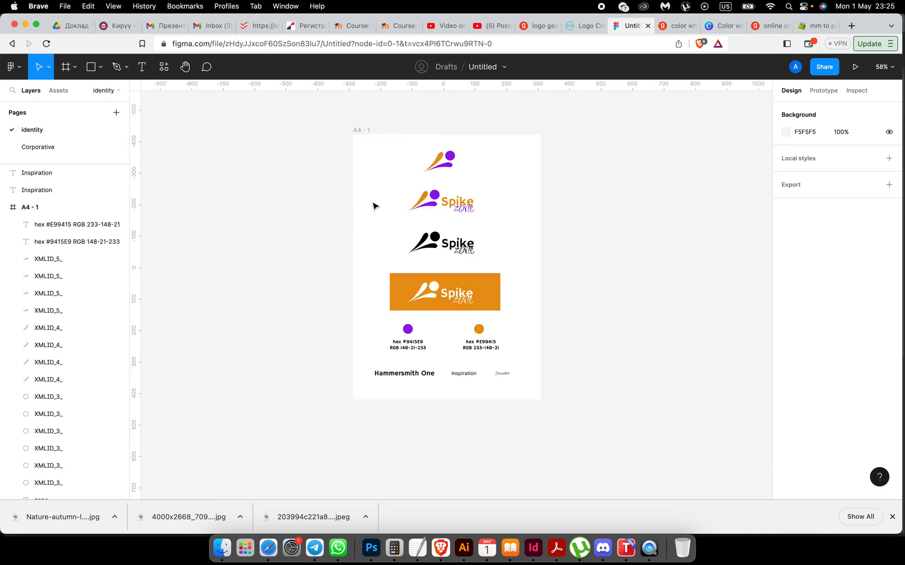
pyautogui.moveTo(395, 184); pyautogui.dragTo(494, 222)
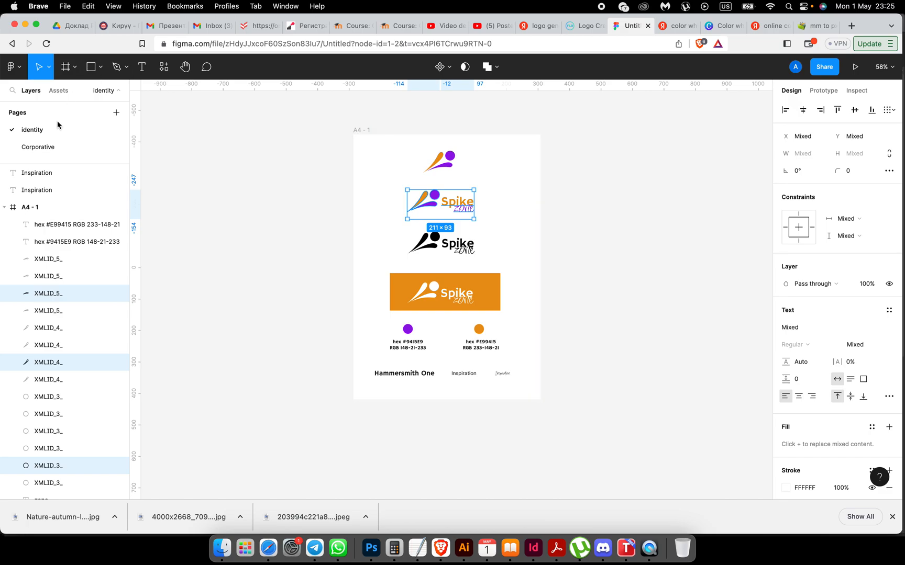
pyautogui.click(35, 147)
pyautogui.press('super+v')
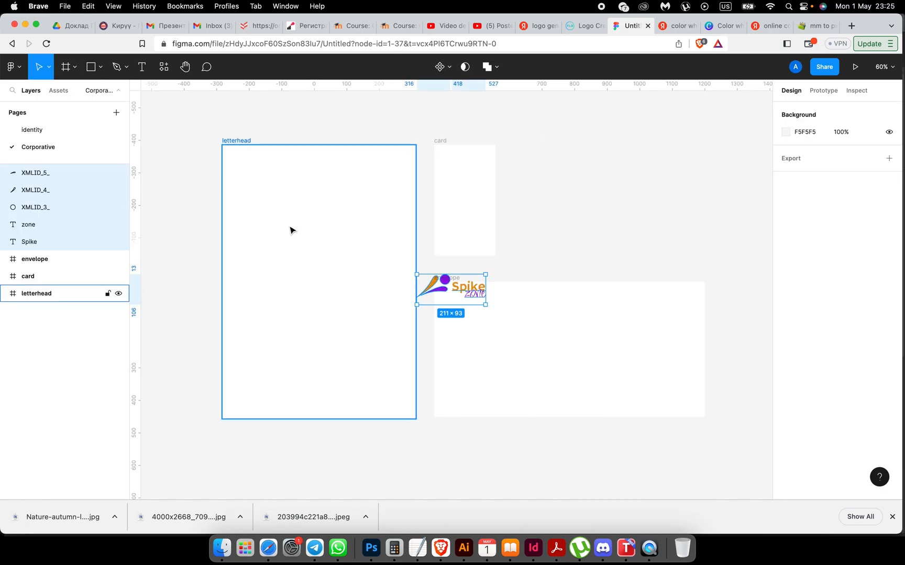
pyautogui.moveTo(433, 290); pyautogui.dragTo(260, 177)
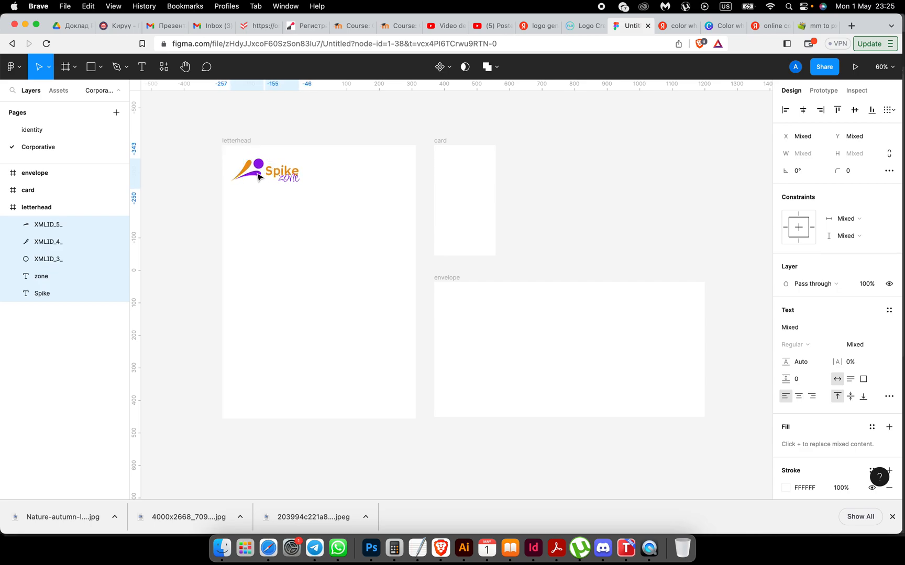
pyautogui.scroll(5, 378, 307)
pyautogui.scroll(-3, 378, 307)
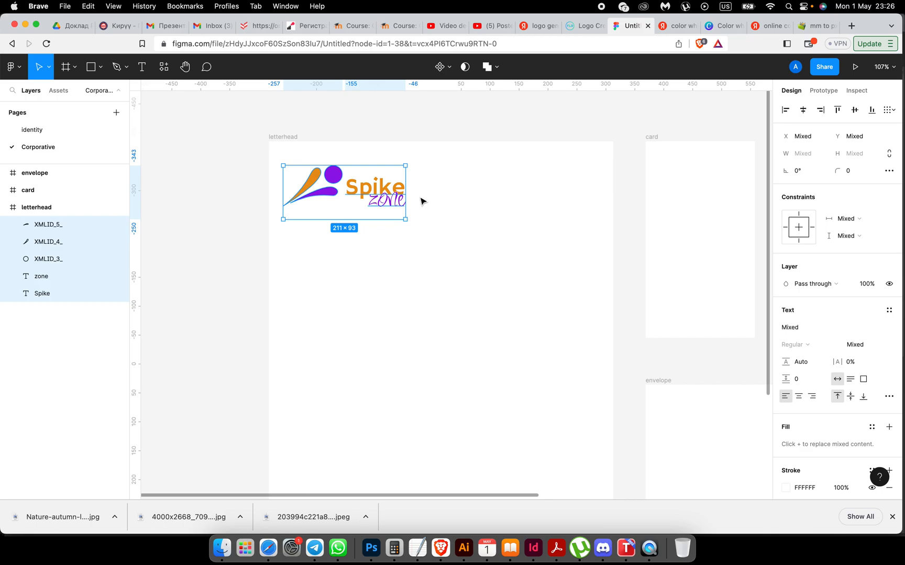
# Step: Scale the logo down proportionally to about 152×68 with the Scale tool
pyautogui.click(49, 67)
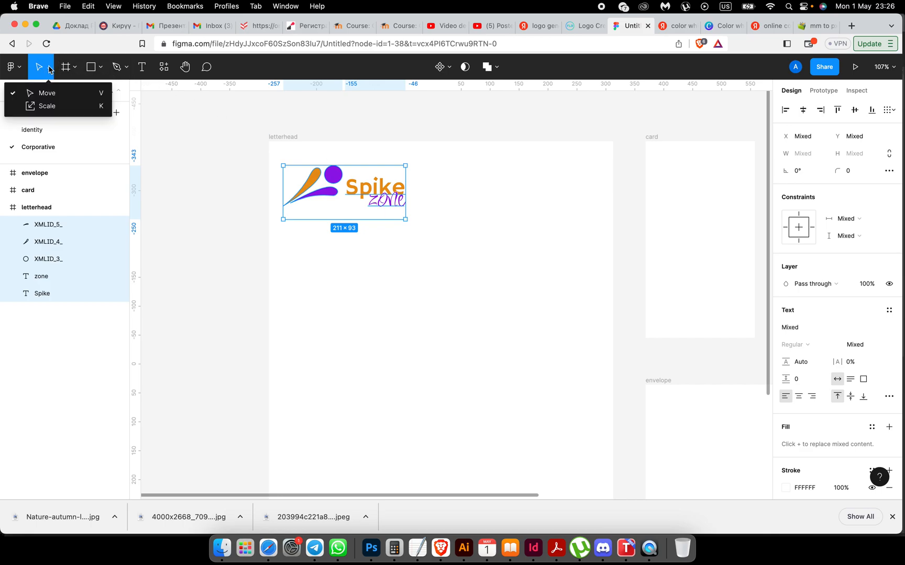
pyautogui.click(45, 106)
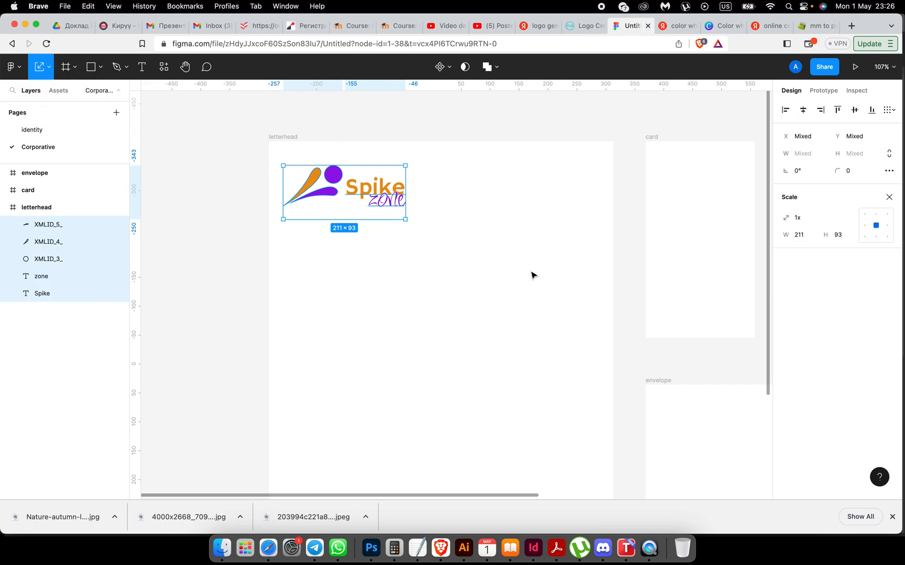
pyautogui.moveTo(407, 197); pyautogui.dragTo(349, 189)
pyautogui.click(377, 263)
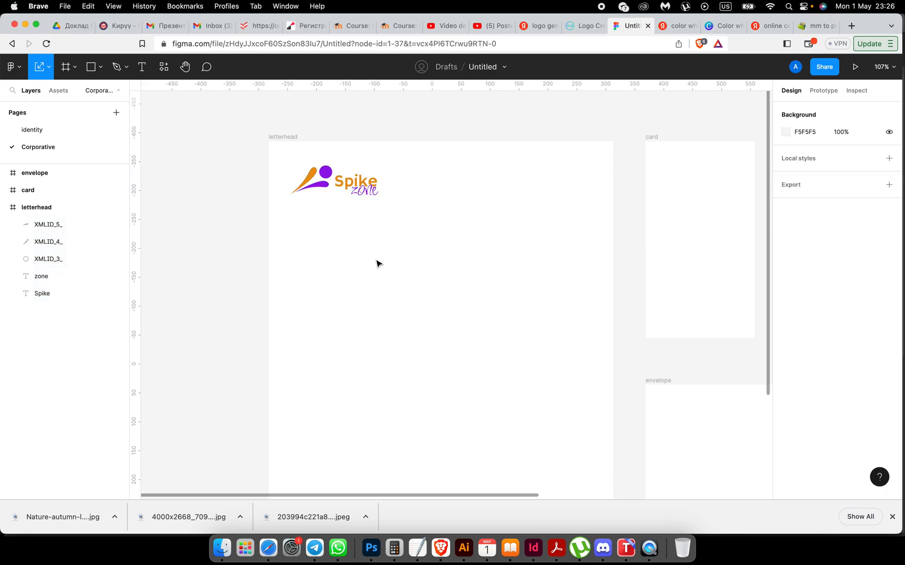
pyautogui.scroll(-5, 377, 264)
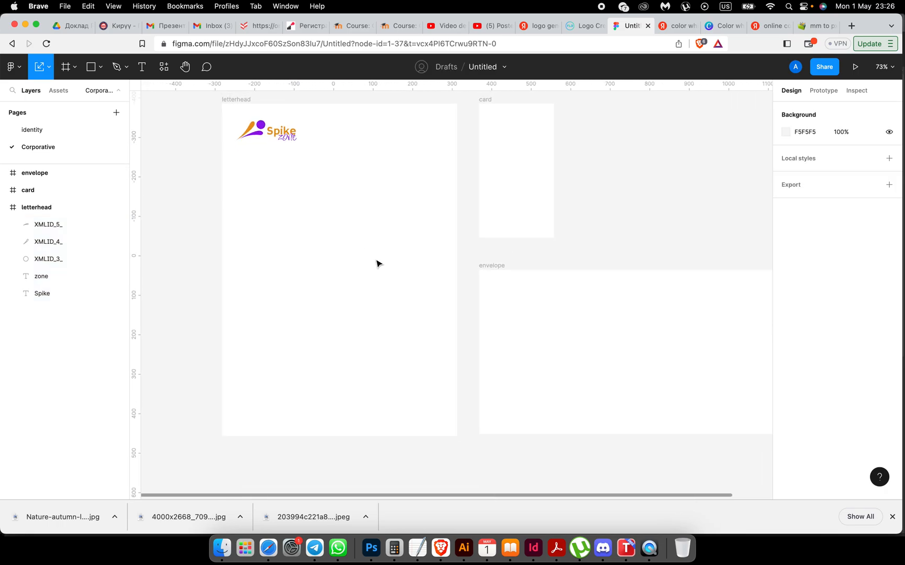
pyautogui.scroll(2, 375, 262)
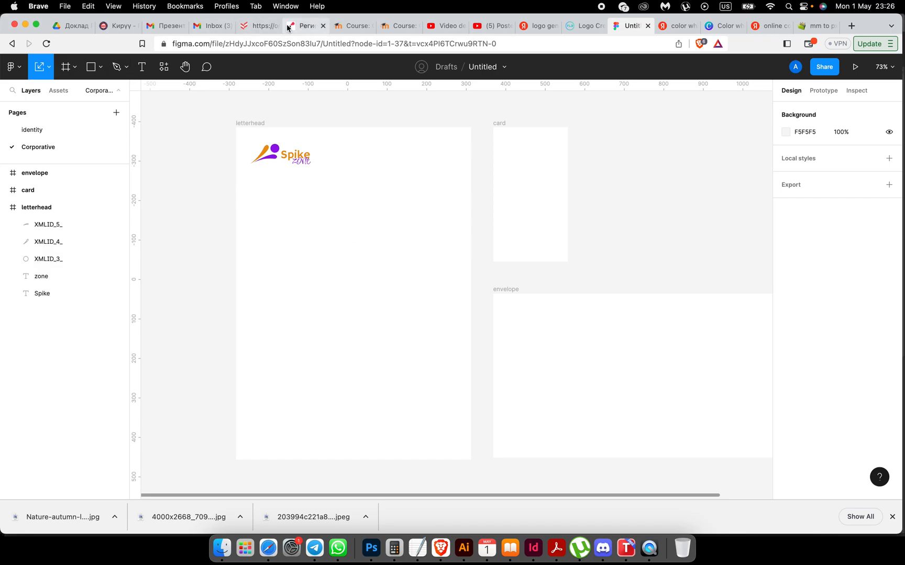
# Step: Copy the letterhead contact text block from the Task 2 brief and return to Figma
pyautogui.click(353, 25)
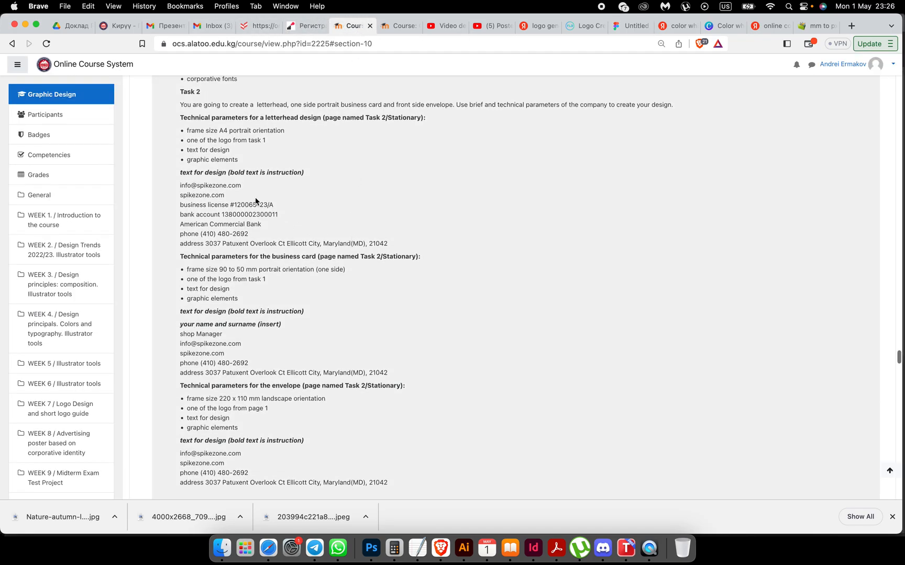
pyautogui.scroll(1, 256, 201)
pyautogui.moveTo(181, 211); pyautogui.dragTo(397, 275)
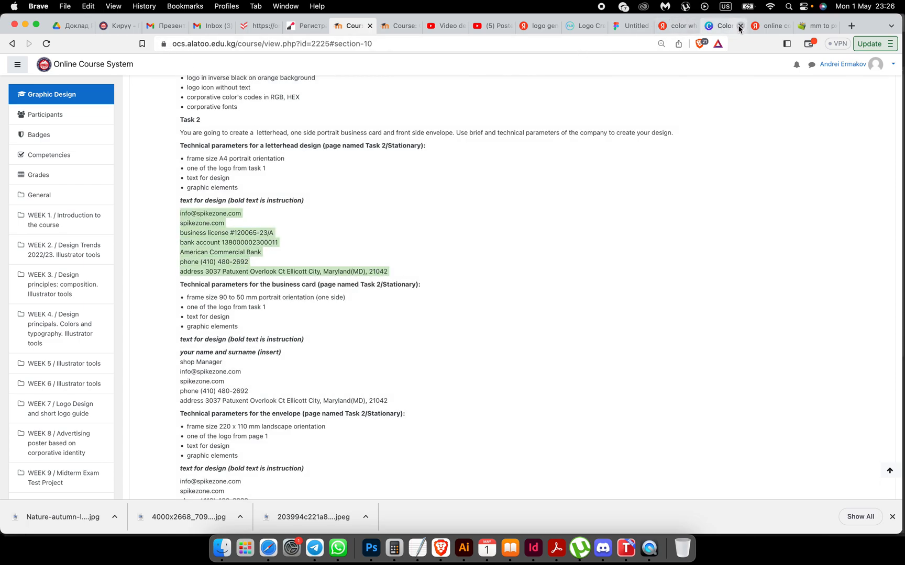
pyautogui.click(631, 26)
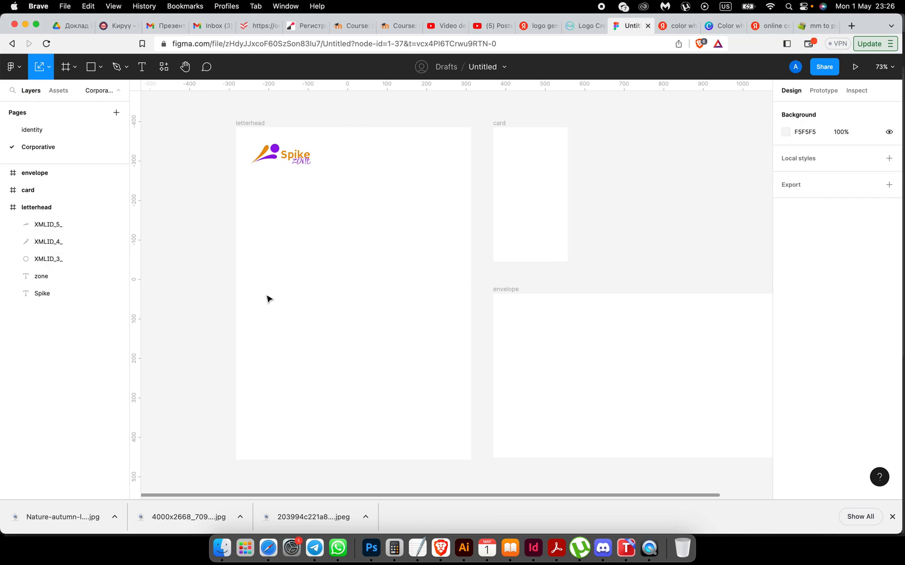
# Step: Paste the copied letterhead contact details onto the page as a text line
pyautogui.press('super+v')
pyautogui.hscroll(-5, 341, 296)
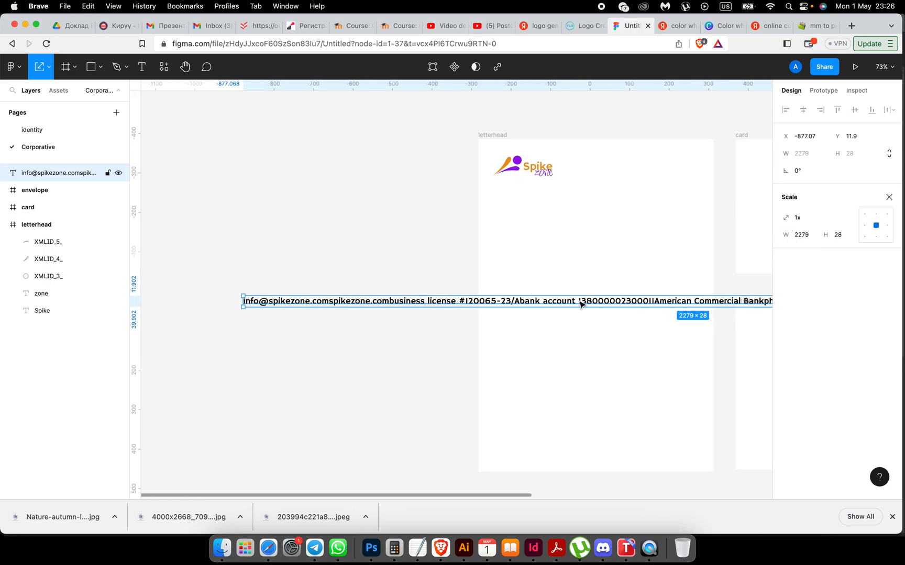
pyautogui.hscroll(4, 582, 303)
pyautogui.scroll(-1, 582, 302)
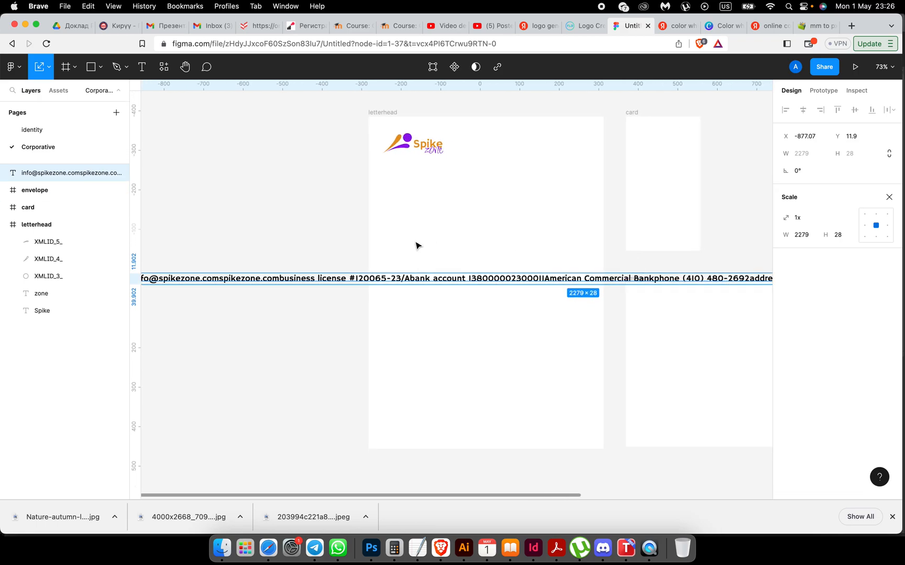
# Step: Set the contact text to the Inter font at size 8
pyautogui.doubleClick(385, 281)
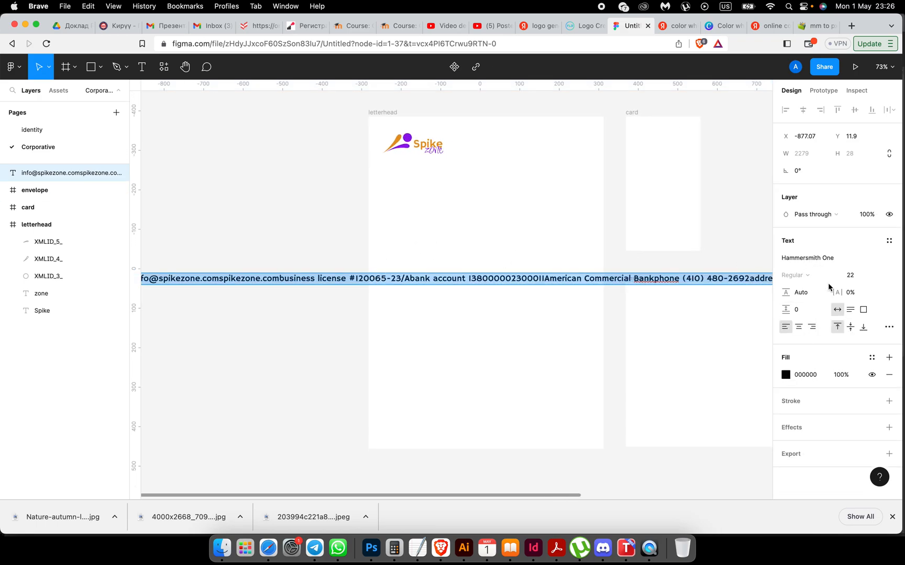
pyautogui.click(828, 258)
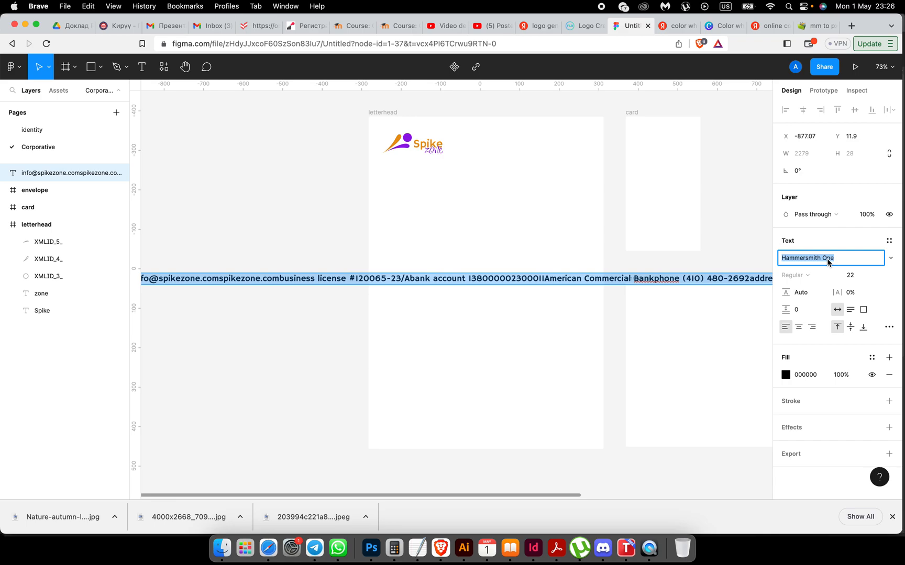
pyautogui.write('Inter')
pyautogui.press('Return')
pyautogui.click(850, 277)
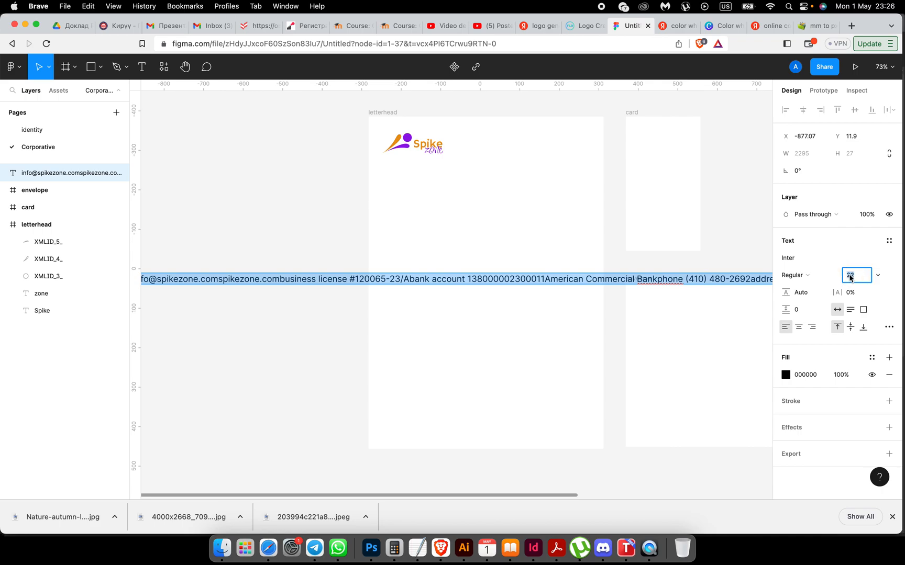
pyautogui.write('8')
pyautogui.press('Return')
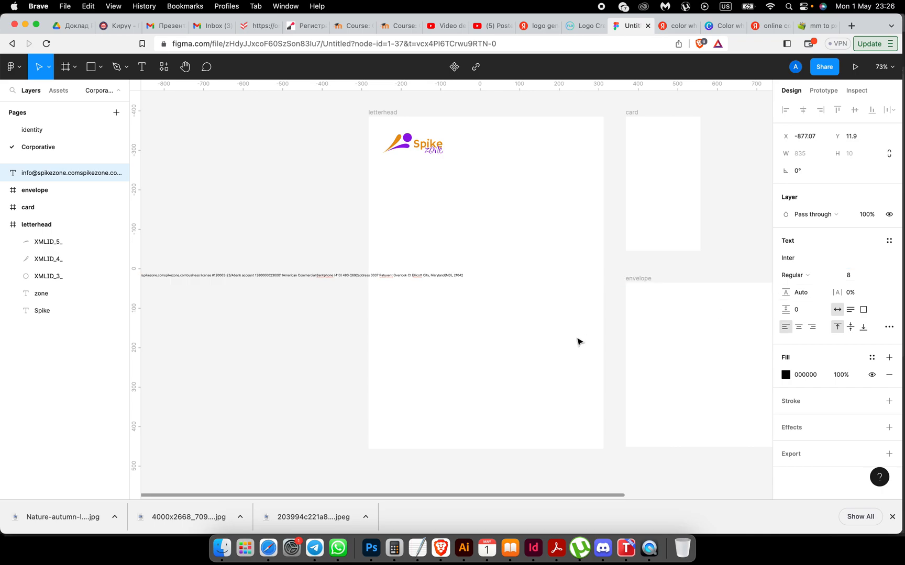
# Step: Put the e-mail and website addresses on their own lines in the contact text
pyautogui.hscroll(-3, 578, 342)
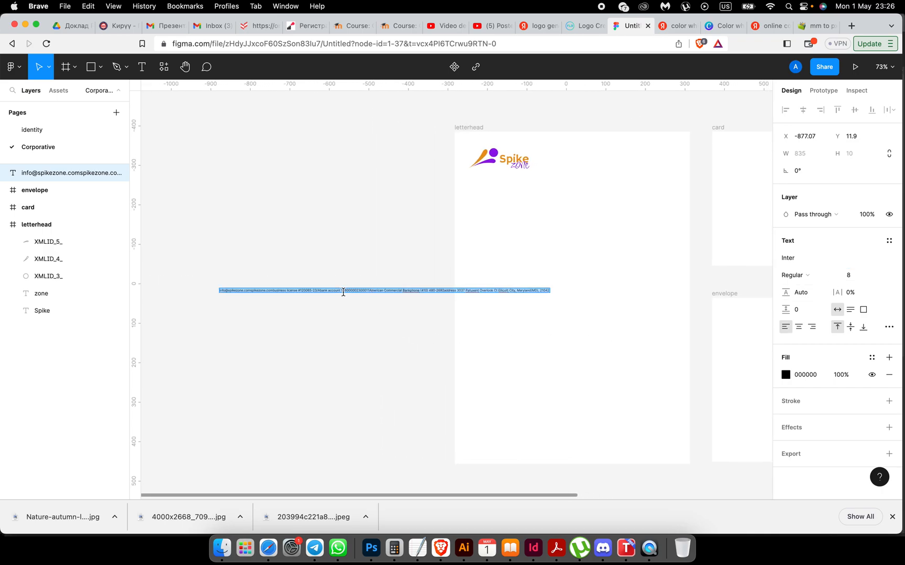
pyautogui.scroll(5, 343, 292)
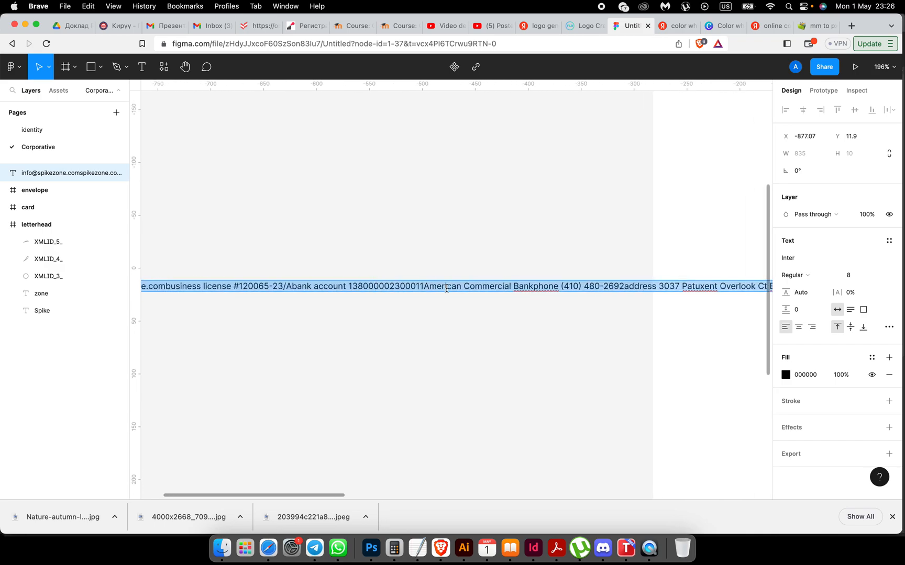
pyautogui.hscroll(-5, 446, 288)
pyautogui.scroll(1, 448, 291)
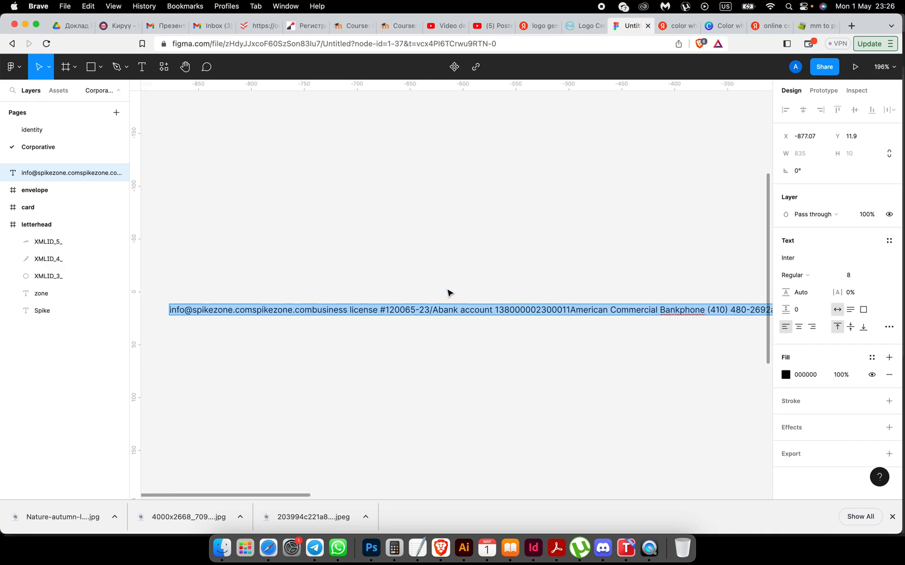
pyautogui.click(251, 311)
pyautogui.press('Return')
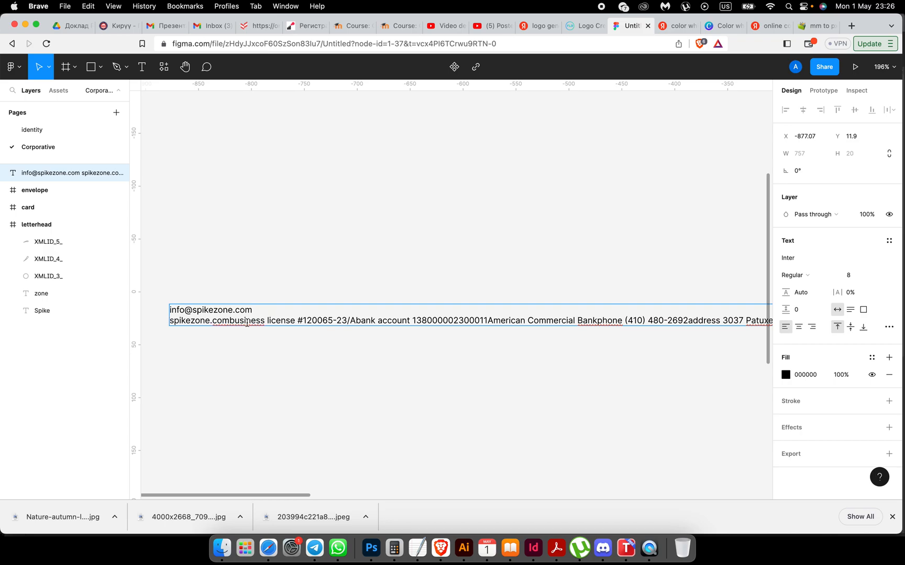
pyautogui.click(229, 320)
pyautogui.press('Return')
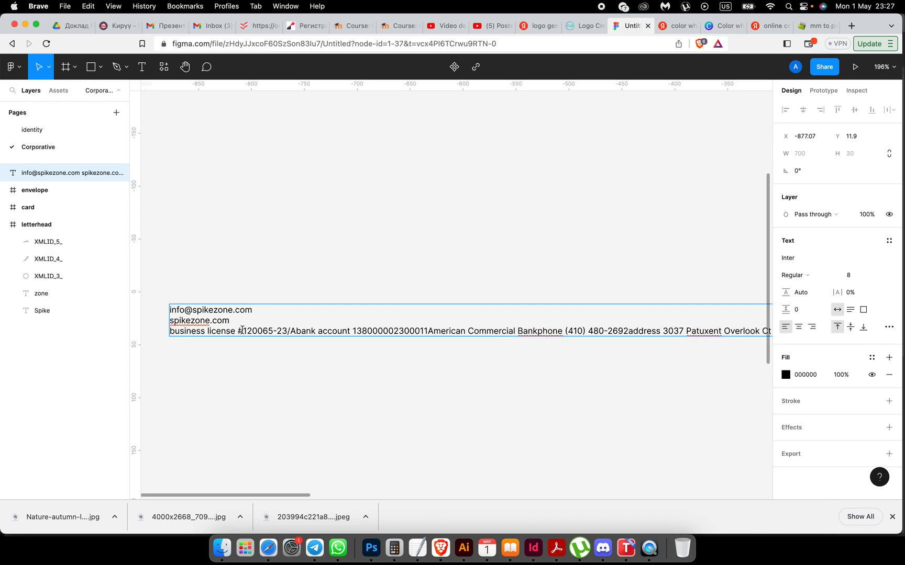
# Step: Put the business license, bank account, bank name, phone and address on separate lines
pyautogui.click(296, 331)
pyautogui.press('Return')
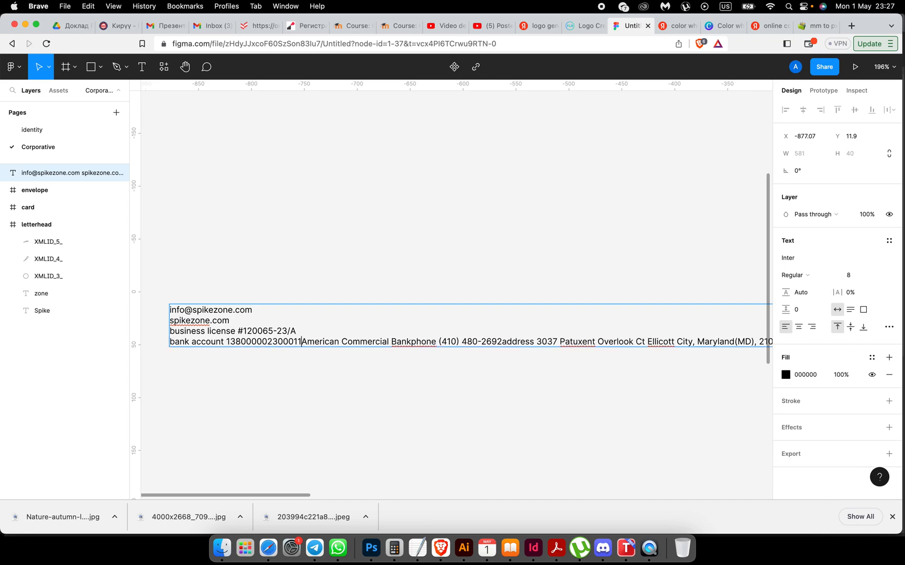
pyautogui.press('Return')
pyautogui.click(280, 352)
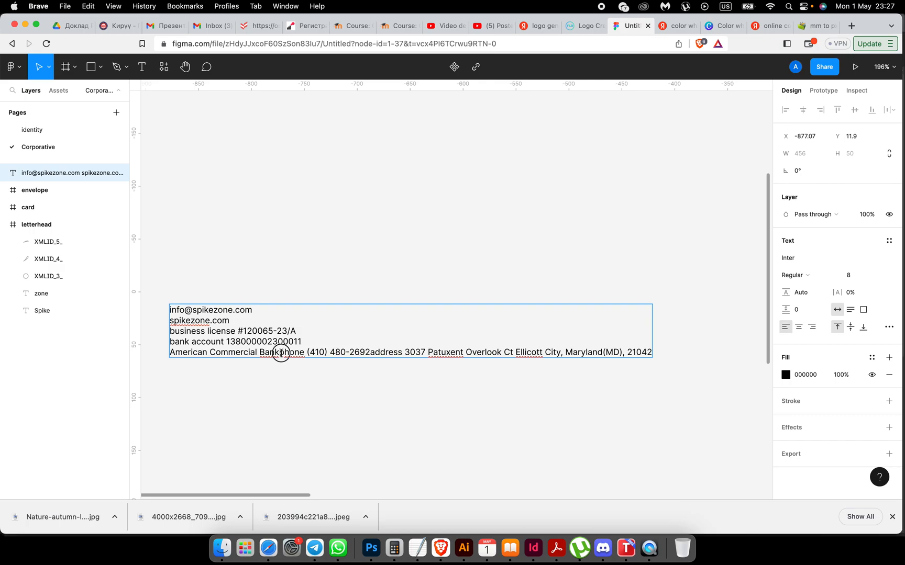
pyautogui.press('Return')
pyautogui.click(260, 363)
pyautogui.press('Return')
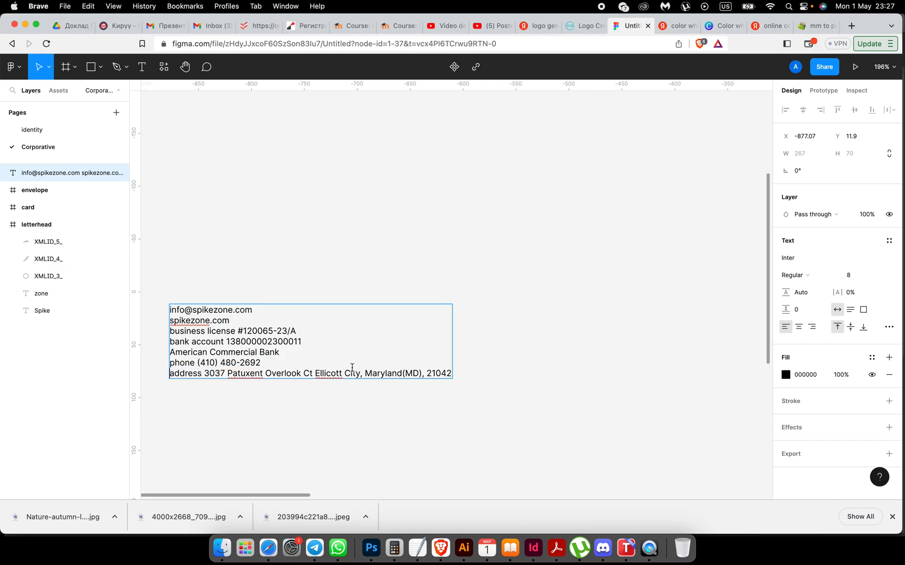
# Step: Delete the business license, bank account and bank name lines from the contact text
pyautogui.scroll(-3, 352, 368)
pyautogui.scroll(2, 356, 371)
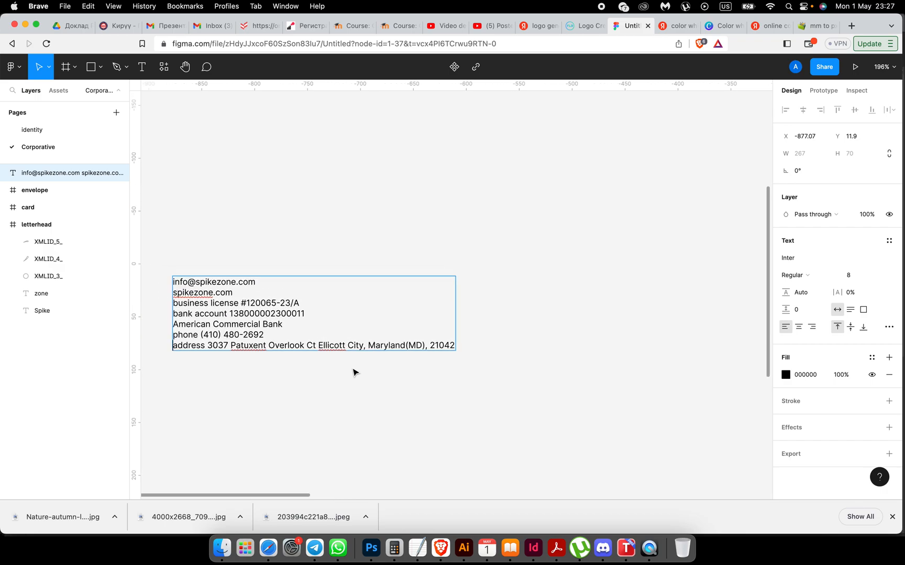
pyautogui.click(177, 305)
pyautogui.moveTo(177, 305); pyautogui.dragTo(295, 326)
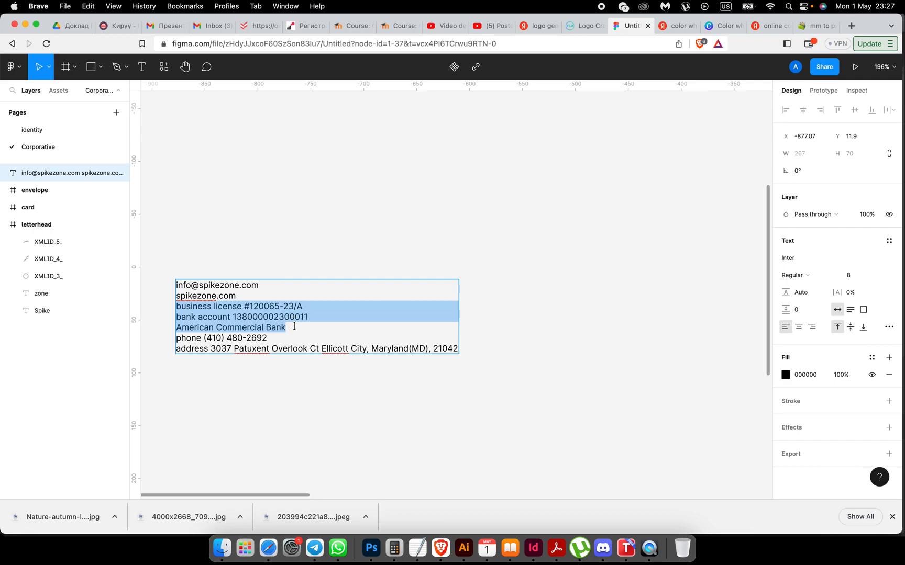
pyautogui.press('BackSpace')
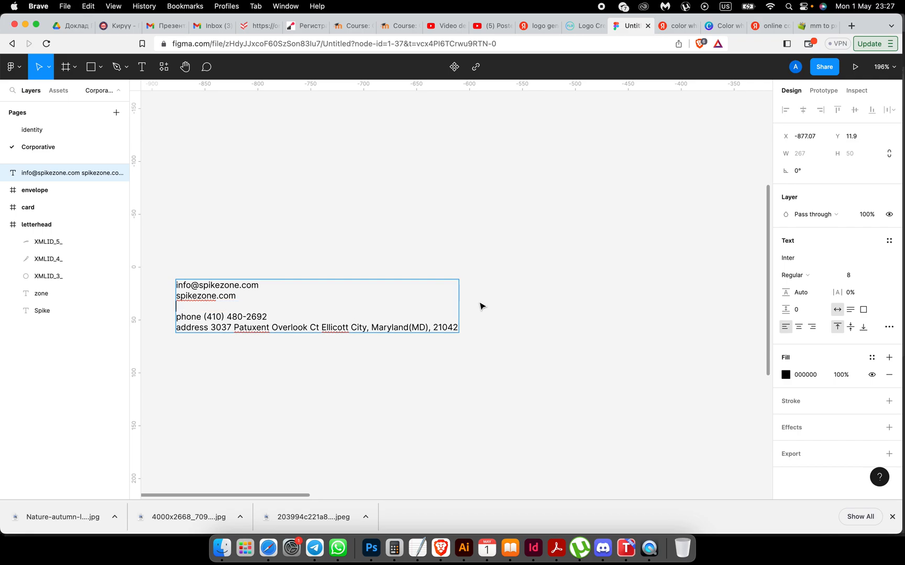
pyautogui.hscroll(10, 481, 306)
pyautogui.scroll(5, 480, 307)
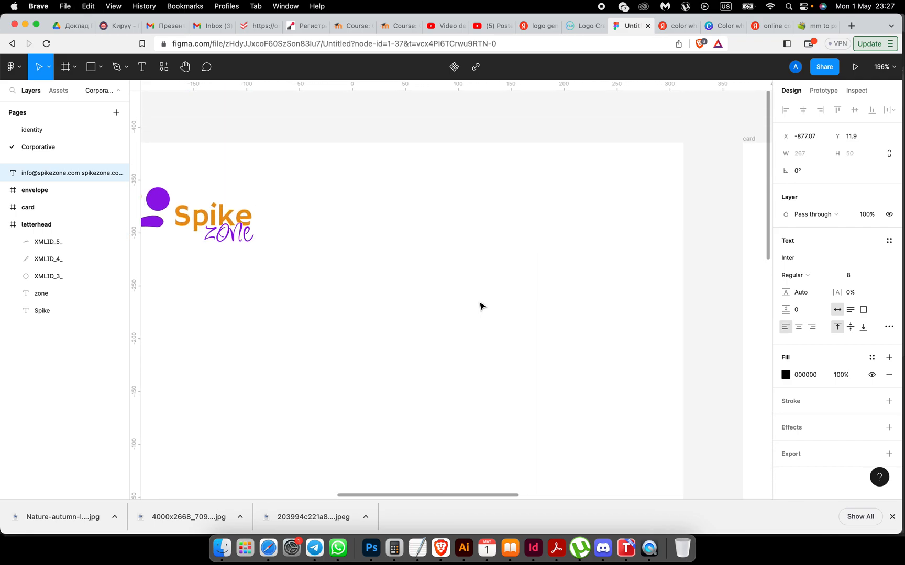
# Step: Cut the business license and bank lines and paste them as a separate text layer
pyautogui.scroll(-8, 404, 258)
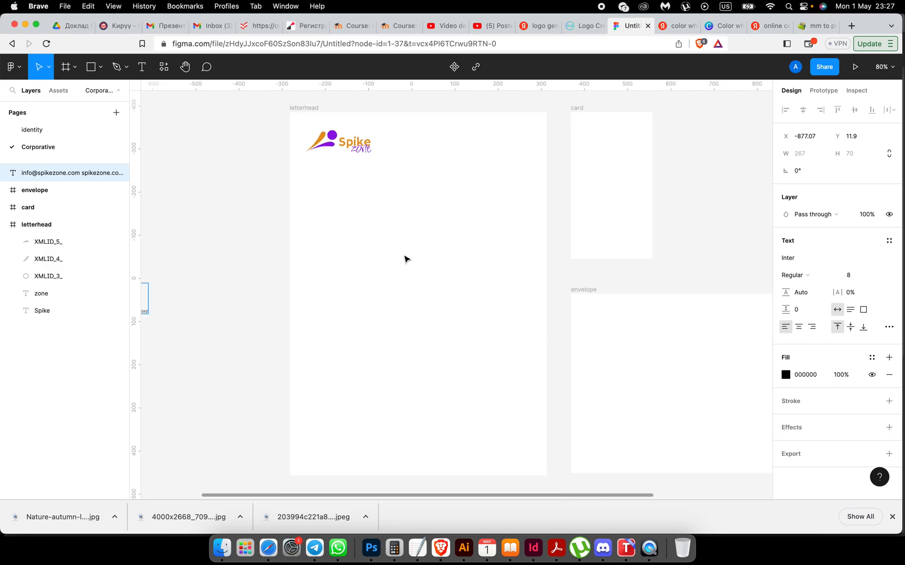
pyautogui.moveTo(181, 294); pyautogui.dragTo(588, 137)
pyautogui.click(150, 283)
pyautogui.press('super+x')
pyautogui.click(340, 280)
pyautogui.press('super+v')
# Step: Move the pasted text block to the letterhead's top right, beside the logo
pyautogui.scroll(5, 587, 137)
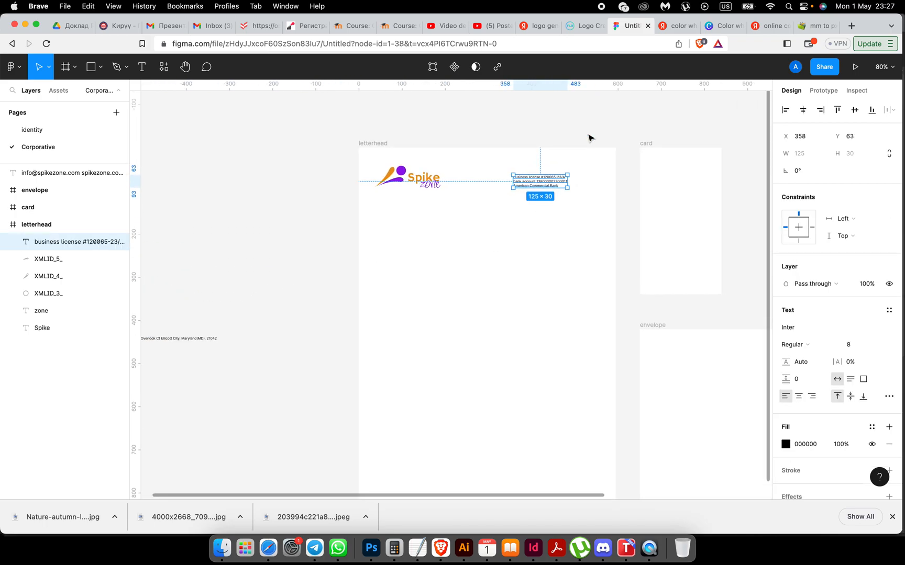
pyautogui.scroll(5, 589, 135)
pyautogui.scroll(-3, 588, 134)
pyautogui.hscroll(-3, 588, 135)
pyautogui.click(445, 256)
pyautogui.moveTo(445, 257); pyautogui.dragTo(489, 252)
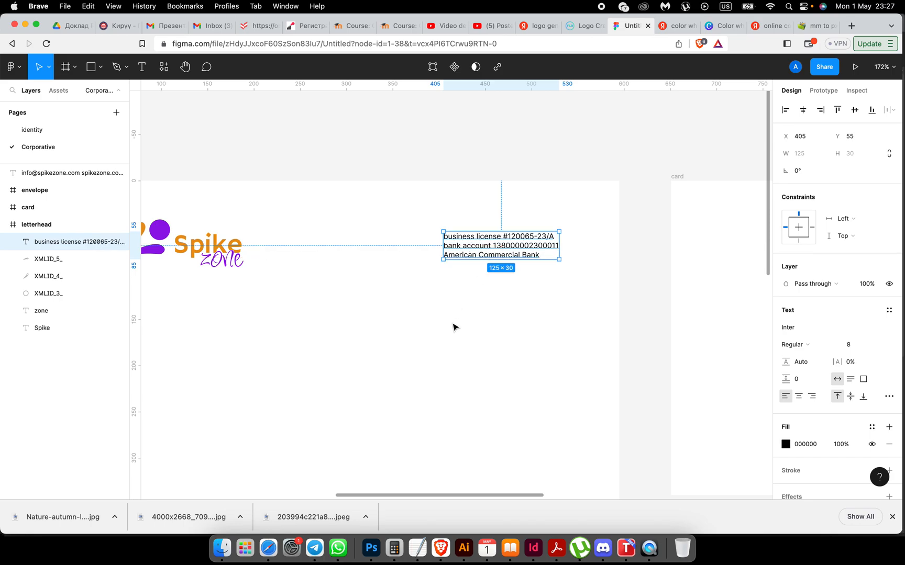
pyautogui.click(454, 326)
# Step: Add a blank line above the bank account line and nudge the block slightly up
pyautogui.scroll(-5, 457, 327)
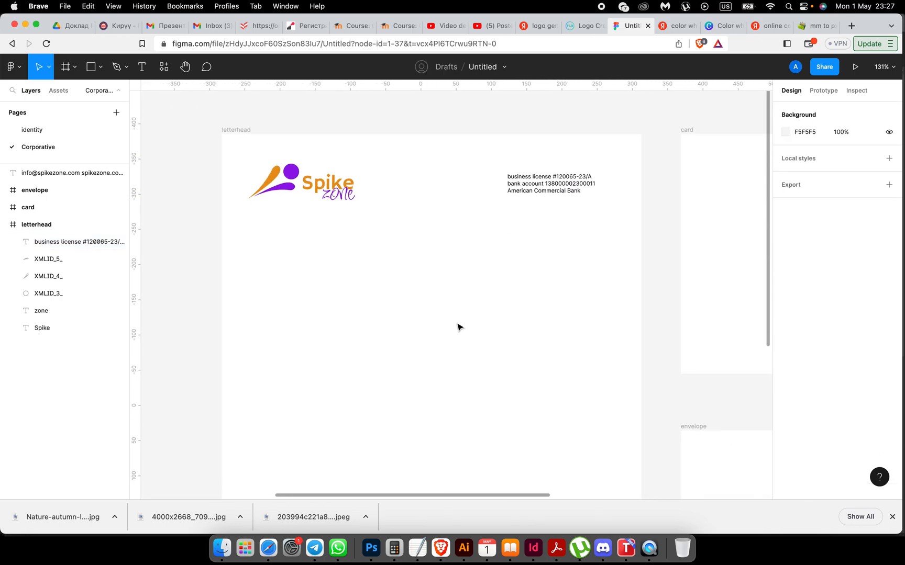
pyautogui.scroll(-4, 457, 327)
pyautogui.hscroll(-3, 457, 327)
pyautogui.scroll(-3, 457, 327)
pyautogui.scroll(-3, 457, 324)
pyautogui.scroll(4, 458, 324)
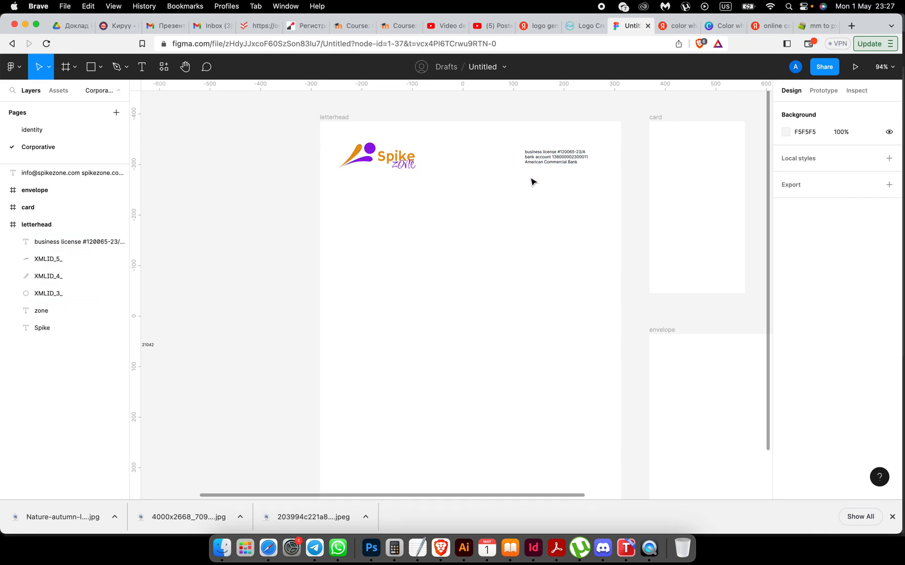
pyautogui.scroll(6, 536, 181)
pyautogui.click(483, 201)
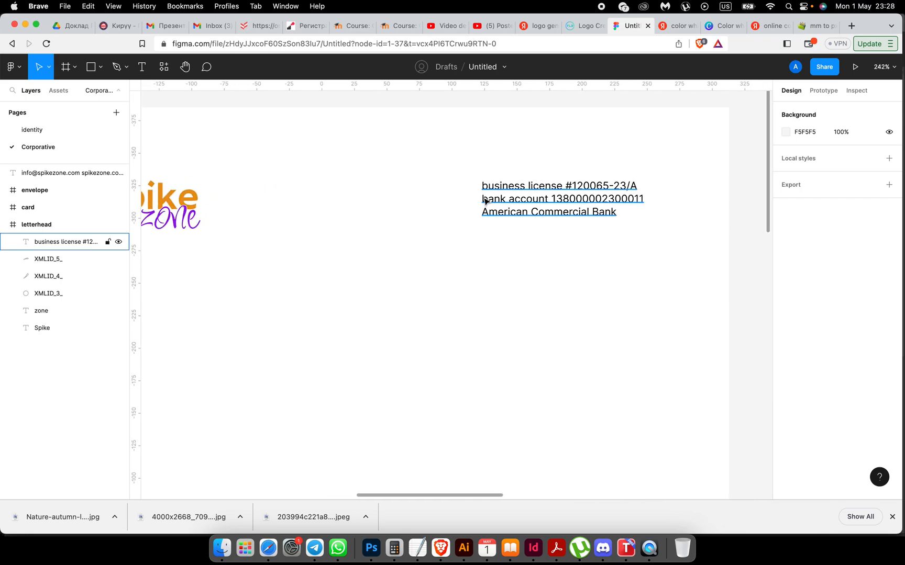
pyautogui.doubleClick(484, 201)
pyautogui.click(483, 201)
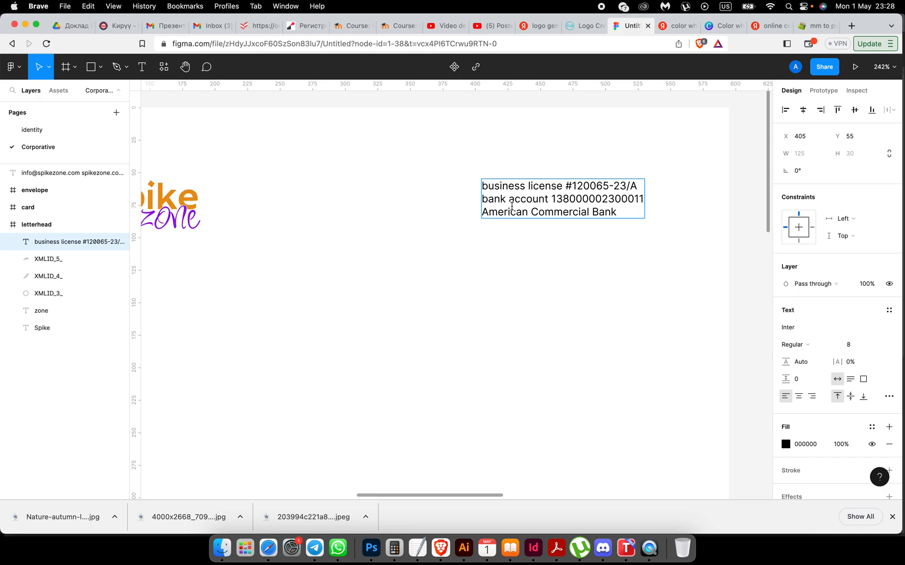
pyautogui.press('Return')
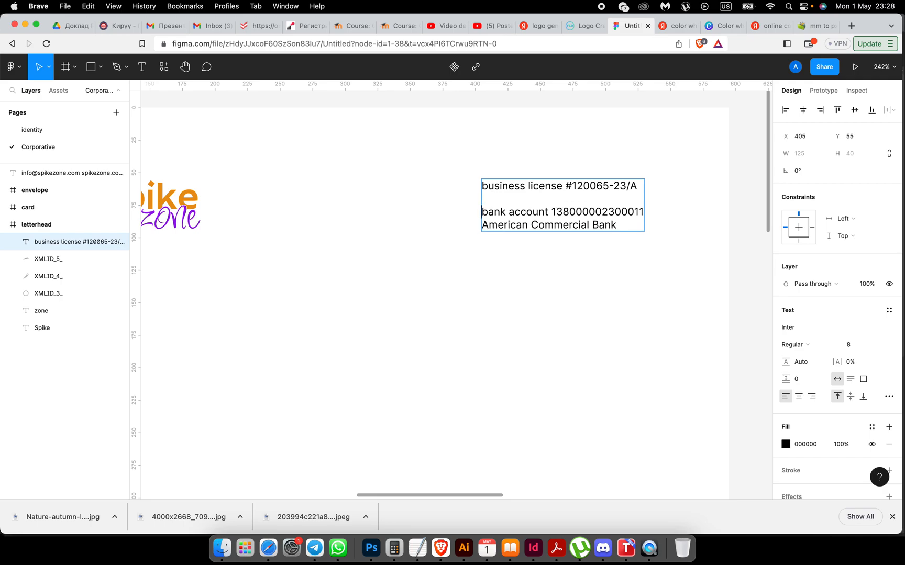
pyautogui.click(477, 249)
pyautogui.moveTo(517, 217); pyautogui.dragTo(517, 208)
# Step: Remove the business license line, leaving only the bank account and bank name
pyautogui.click(504, 182)
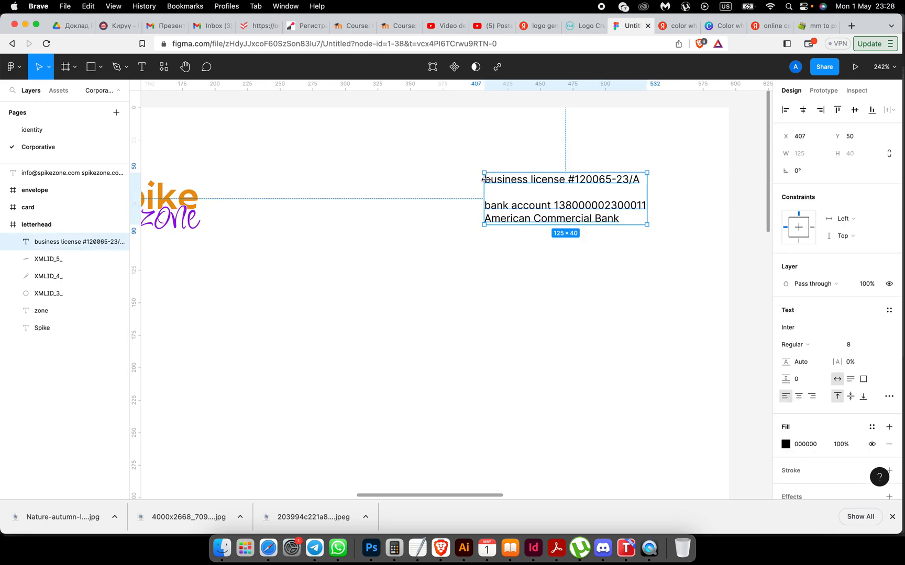
pyautogui.doubleClick(487, 179)
pyautogui.click(490, 179)
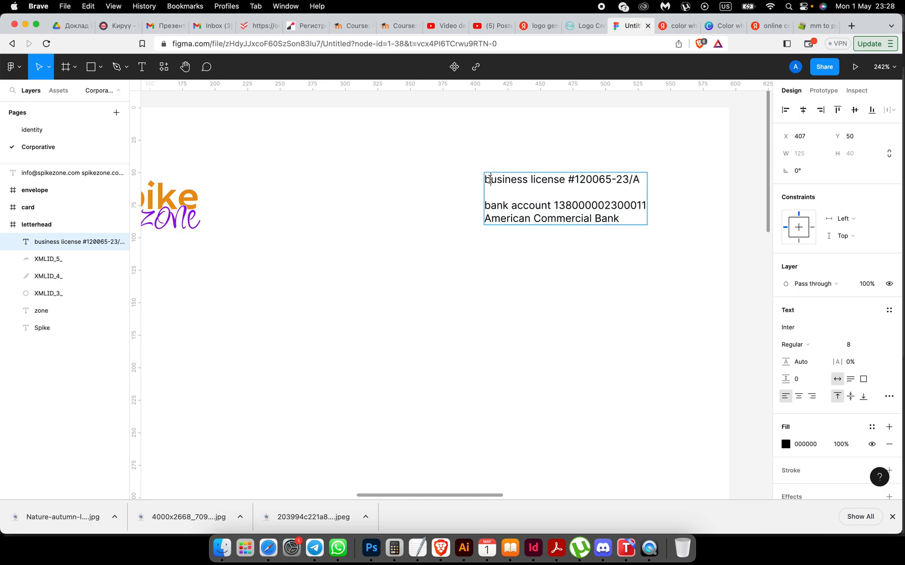
pyautogui.moveTo(486, 180); pyautogui.dragTo(643, 181)
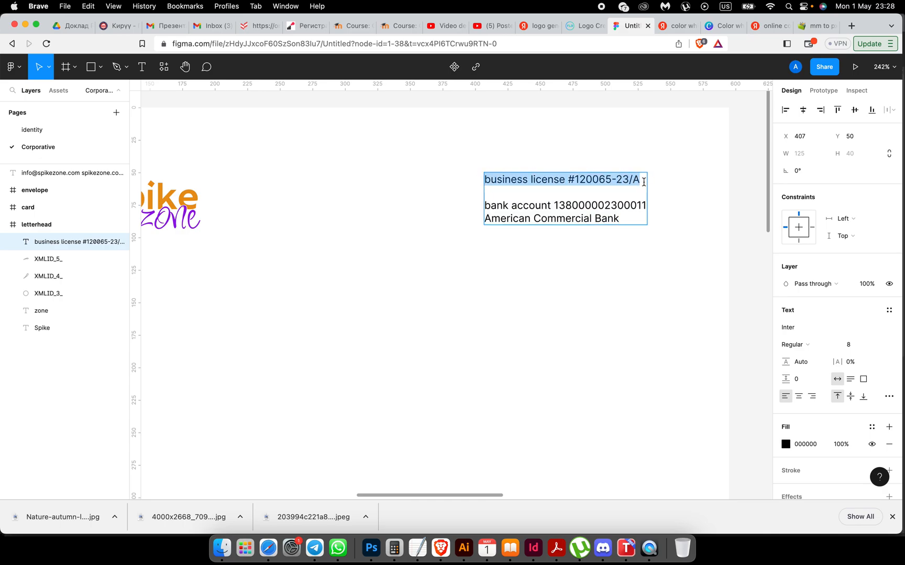
pyautogui.press('BackSpace')
pyautogui.press('Escape')
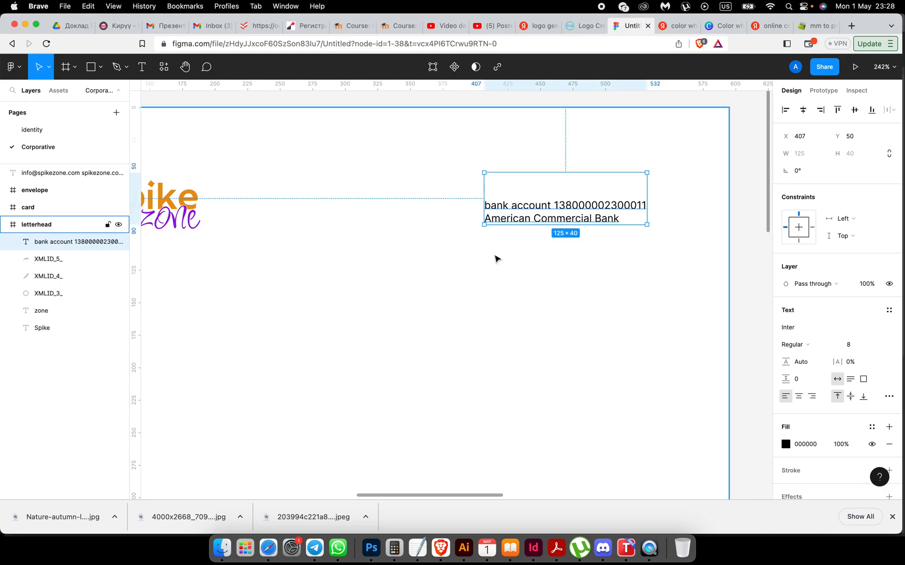
# Step: Paste the business license line as its own text layer and place it beside the logo
pyautogui.press('cmd+v')
pyautogui.moveTo(541, 178); pyautogui.dragTo(250, 315)
pyautogui.hscroll(-10, 353, 300)
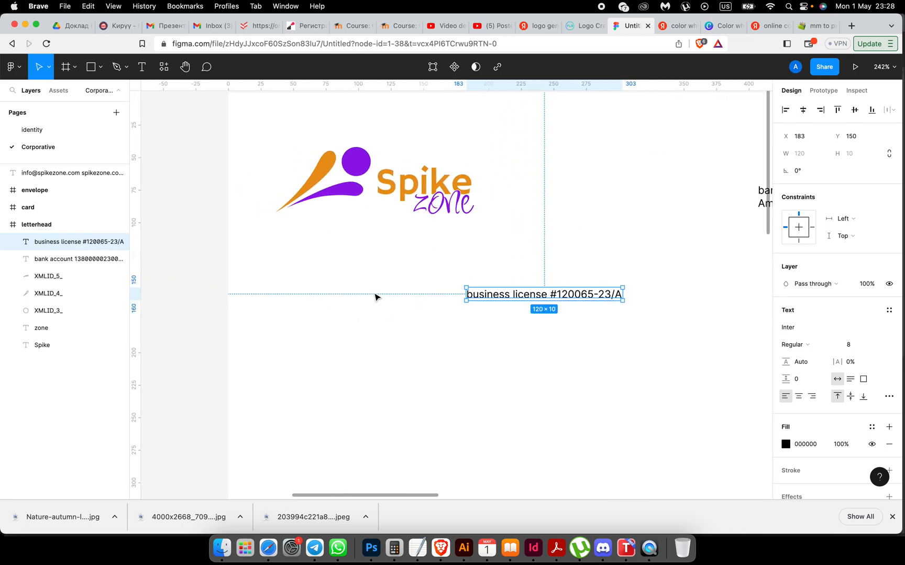
pyautogui.moveTo(502, 292); pyautogui.dragTo(320, 249)
pyautogui.click(416, 308)
pyautogui.hscroll(2, 416, 308)
pyautogui.scroll(-3, 416, 307)
pyautogui.hscroll(5, 416, 308)
pyautogui.hscroll(-5, 477, 256)
pyautogui.scroll(1, 228, 313)
pyautogui.moveTo(220, 280); pyautogui.dragTo(378, 236)
pyautogui.scroll(5, 379, 236)
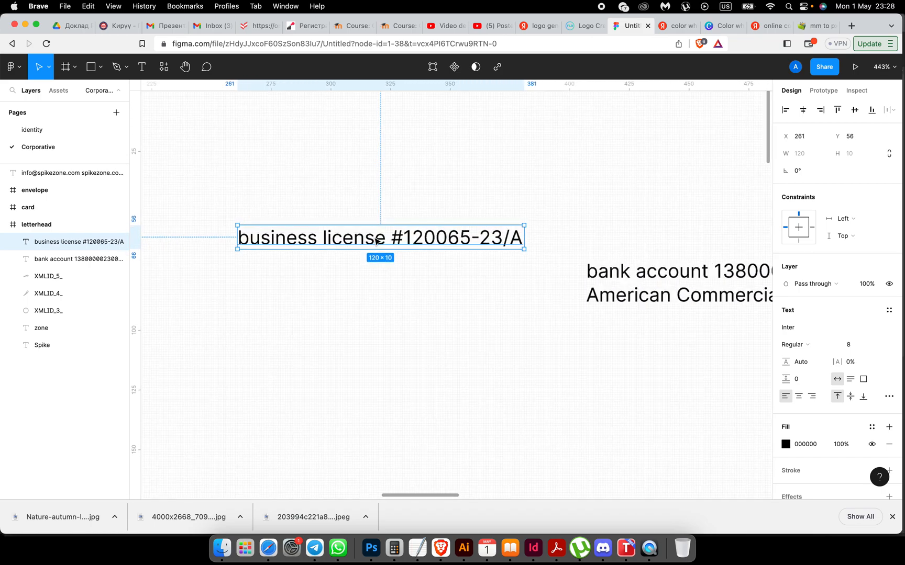
# Step: Split the business license text onto two lines before the license number
pyautogui.doubleClick(389, 238)
pyautogui.click(390, 239)
pyautogui.press('Return')
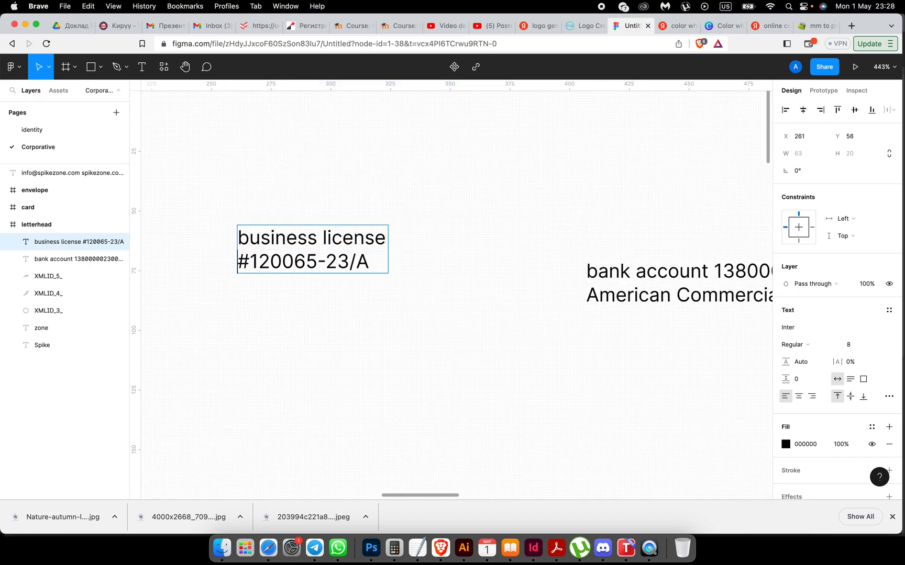
pyautogui.hscroll(4, 366, 267)
pyautogui.scroll(-2, 367, 267)
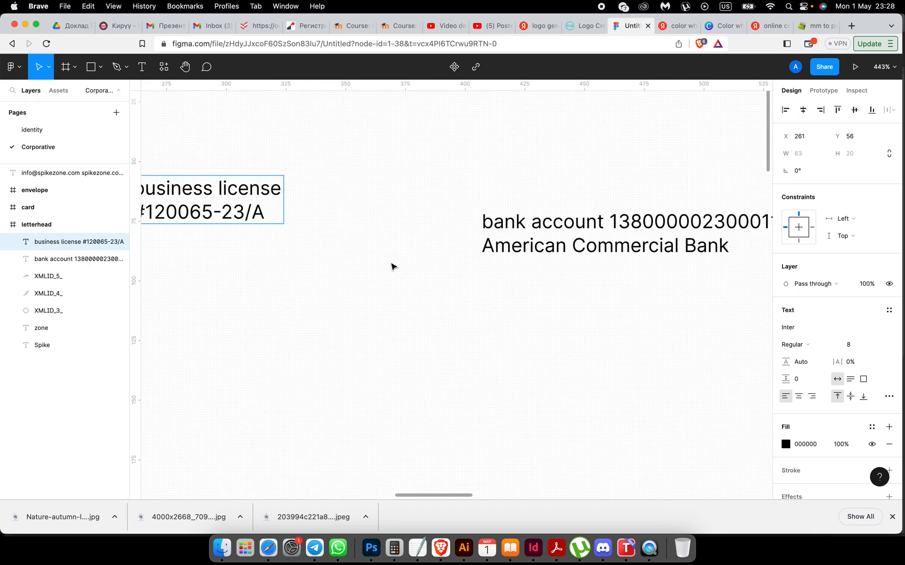
# Step: Remove the empty lines above the bank account text
pyautogui.click(504, 226)
pyautogui.press('BackSpace')
pyautogui.press('BackSpace')
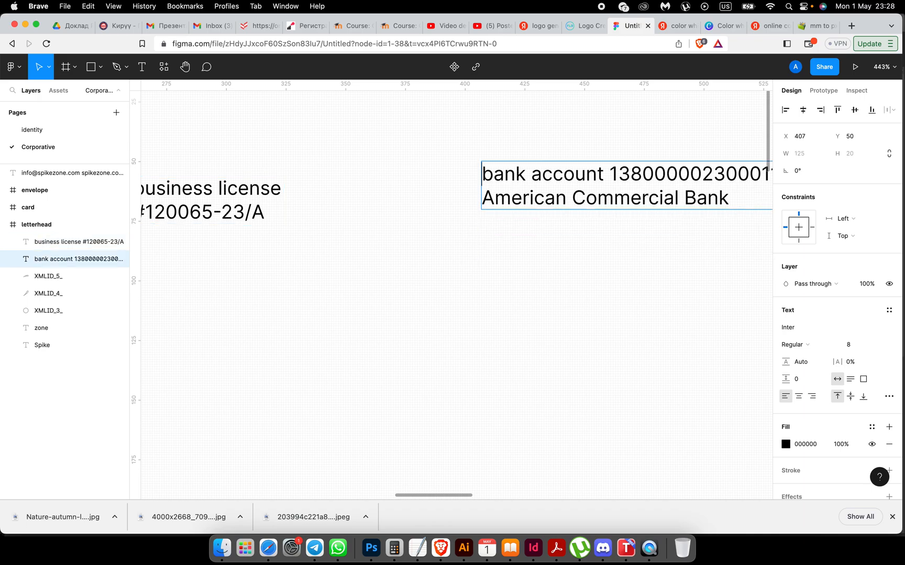
pyautogui.scroll(2, 482, 228)
pyautogui.hscroll(-2, 482, 228)
pyautogui.scroll(-2, 482, 227)
pyautogui.press('Escape')
pyautogui.scroll(-1, 481, 240)
pyautogui.hscroll(1, 480, 240)
pyautogui.scroll(-5, 478, 248)
# Step: Top-align the business license and bank account texts and nudge them right and down
pyautogui.click(414, 250)
pyautogui.keyDown('shift'); pyautogui.click(524, 246); pyautogui.keyUp('shift')
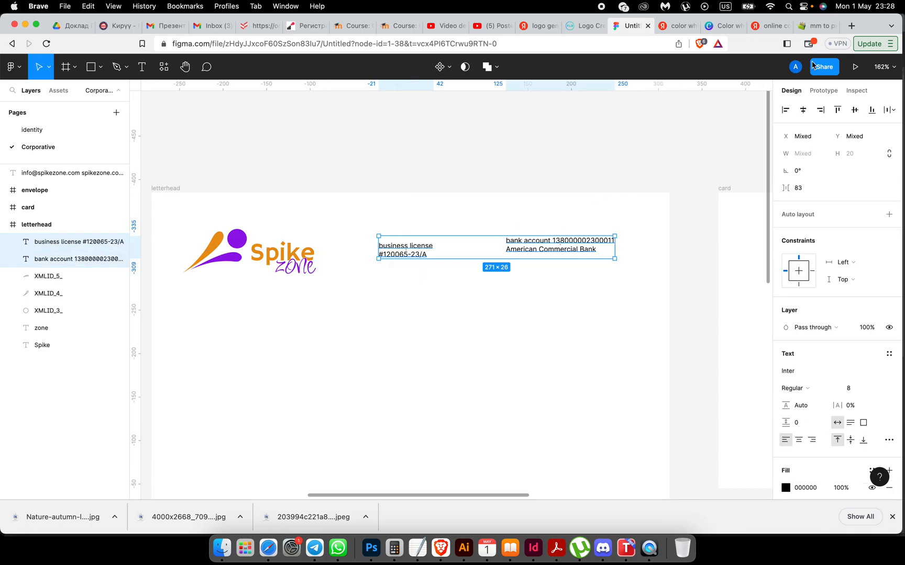
pyautogui.click(837, 109)
pyautogui.moveTo(414, 244); pyautogui.dragTo(440, 255)
pyautogui.click(500, 291)
# Step: Right-align the business license text and shift it slightly right
pyautogui.click(586, 269)
pyautogui.click(453, 257)
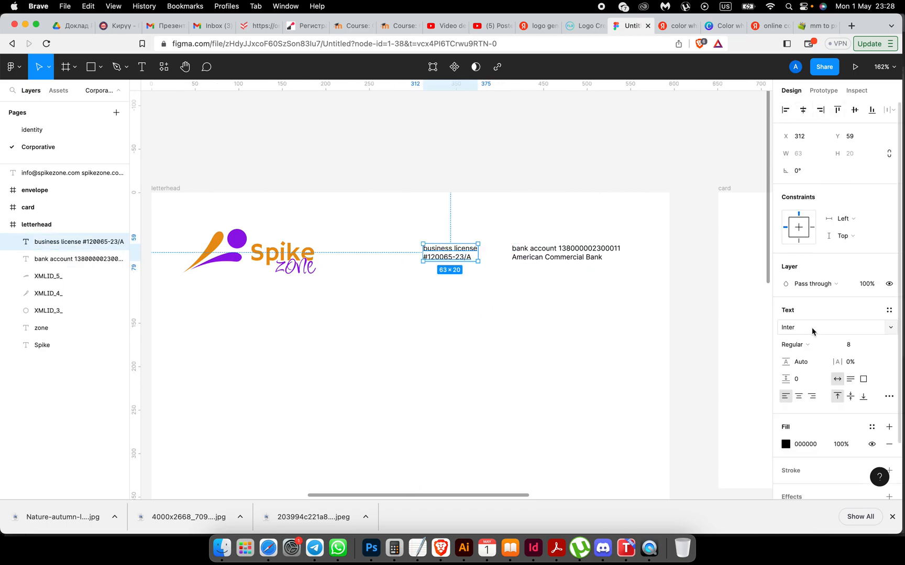
pyautogui.click(811, 396)
pyautogui.moveTo(465, 254); pyautogui.dragTo(474, 255)
pyautogui.click(476, 299)
pyautogui.hscroll(3, 477, 299)
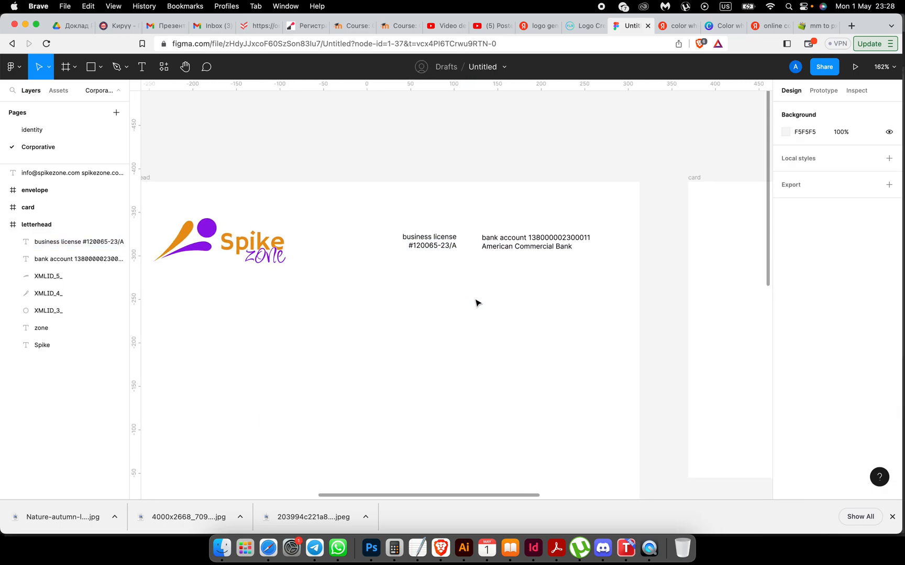
# Step: Draw a vertical divider line beside the business license text
pyautogui.click(100, 68)
pyautogui.click(70, 106)
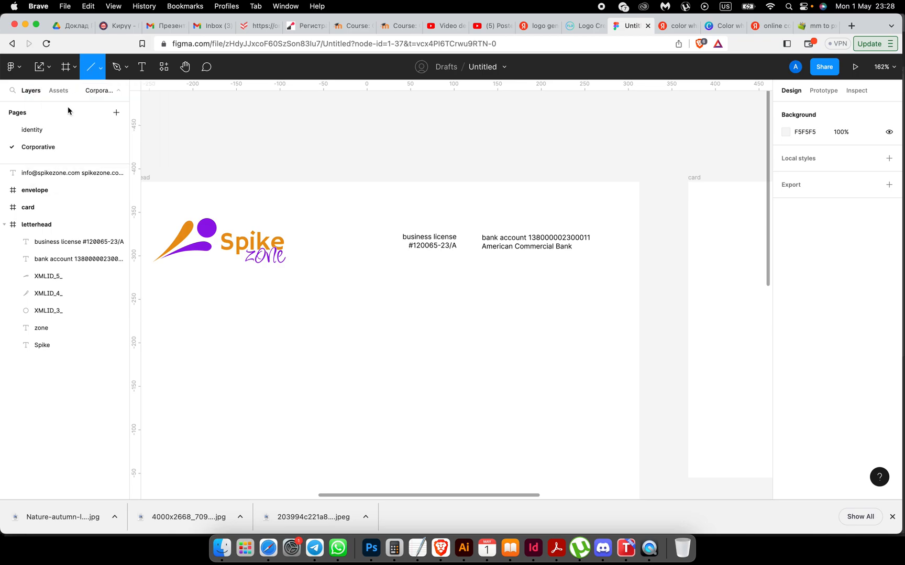
pyautogui.moveTo(468, 220); pyautogui.dragTo(470, 267)
pyautogui.click(477, 317)
pyautogui.click(469, 252)
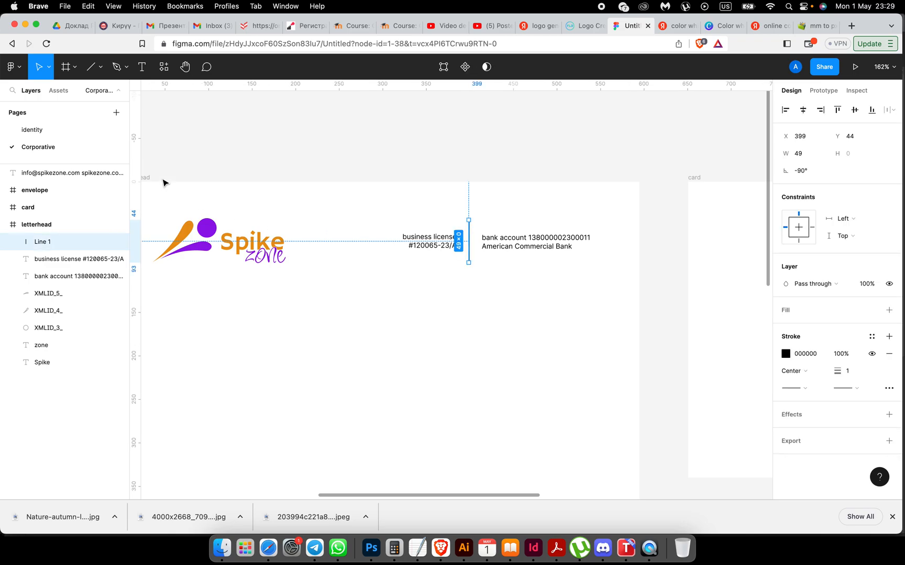
# Step: Set the divider line's stroke colour to orange
pyautogui.click(786, 355)
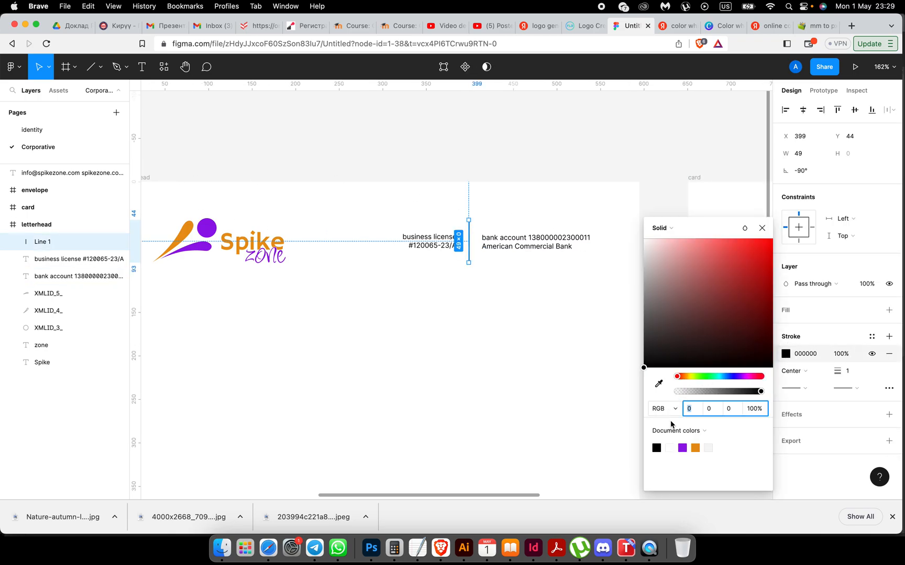
pyautogui.click(696, 448)
pyautogui.click(509, 375)
pyautogui.click(509, 375)
pyautogui.click(508, 360)
pyautogui.scroll(-4, 509, 358)
pyautogui.scroll(-5, 508, 361)
pyautogui.scroll(2, 508, 360)
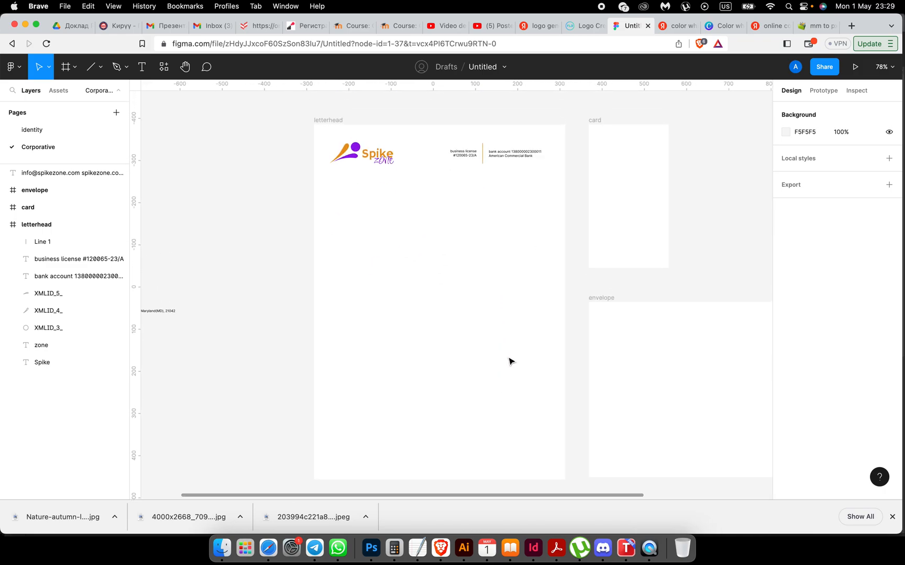
pyautogui.scroll(-2, 508, 361)
# Step: Move the contact text block into the bottom area of the letterhead
pyautogui.hscroll(-5, 508, 361)
pyautogui.hscroll(-2, 509, 361)
pyautogui.scroll(1, 509, 361)
pyautogui.hscroll(1, 509, 359)
pyautogui.hscroll(3, 296, 290)
pyautogui.scroll(1, 295, 291)
pyautogui.hscroll(-1, 295, 290)
pyautogui.hscroll(1, 296, 292)
pyautogui.moveTo(191, 249); pyautogui.dragTo(469, 317)
pyautogui.scroll(4, 467, 320)
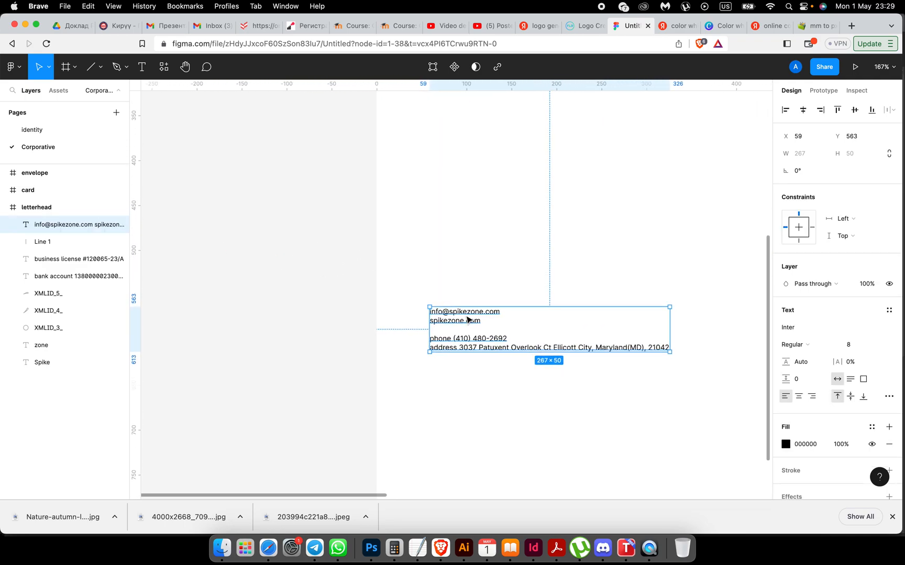
pyautogui.scroll(-2, 468, 320)
pyautogui.hscroll(3, 445, 317)
# Step: Cut the phone and address lines into their own text layer beside the email column
pyautogui.doubleClick(359, 276)
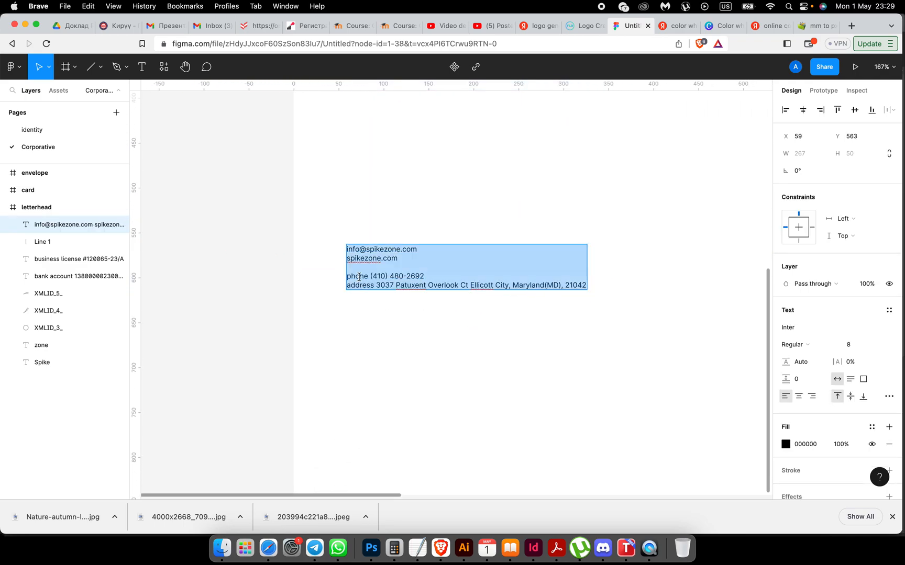
pyautogui.click(350, 276)
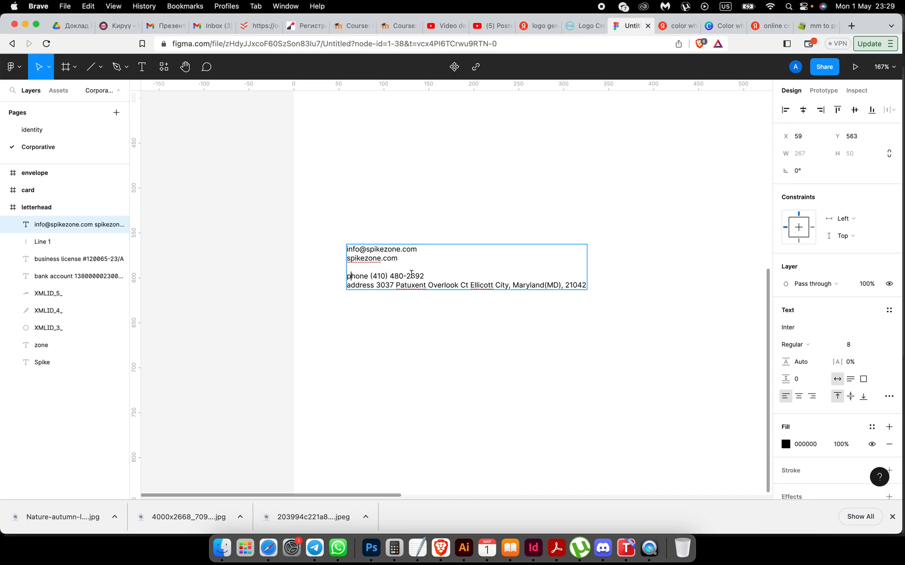
pyautogui.moveTo(348, 276); pyautogui.dragTo(588, 289)
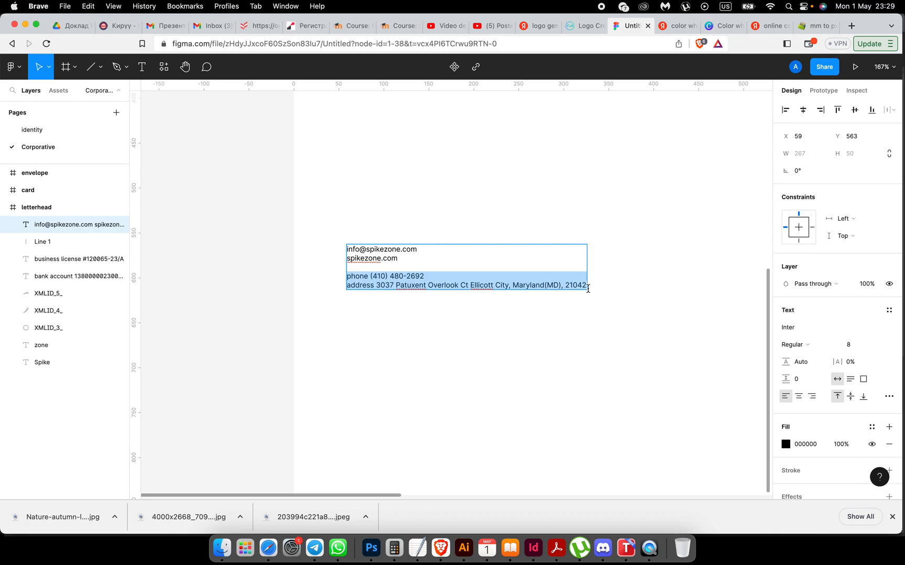
pyautogui.press('cmd+x')
pyautogui.press('Escape')
pyautogui.press('Escape')
pyautogui.press('cmd+v')
pyautogui.moveTo(416, 262); pyautogui.dragTo(528, 261)
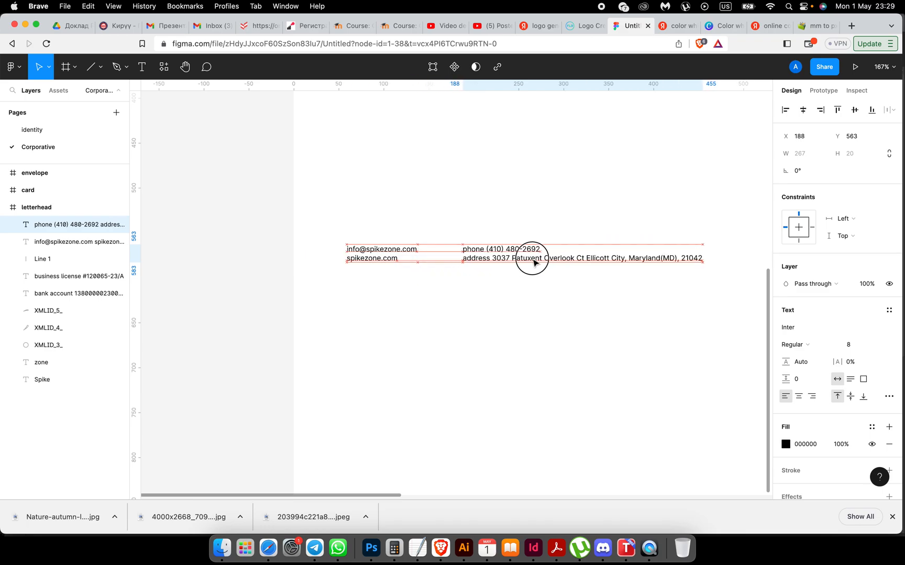
# Step: Remove the empty trailing line from the email and website text
pyautogui.click(398, 245)
pyautogui.scroll(-3, 396, 247)
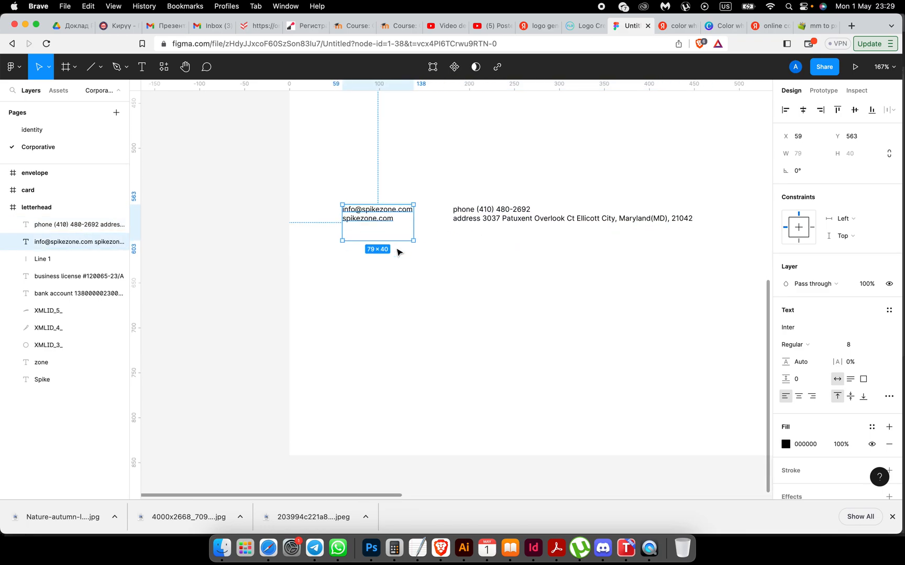
pyautogui.press('Escape')
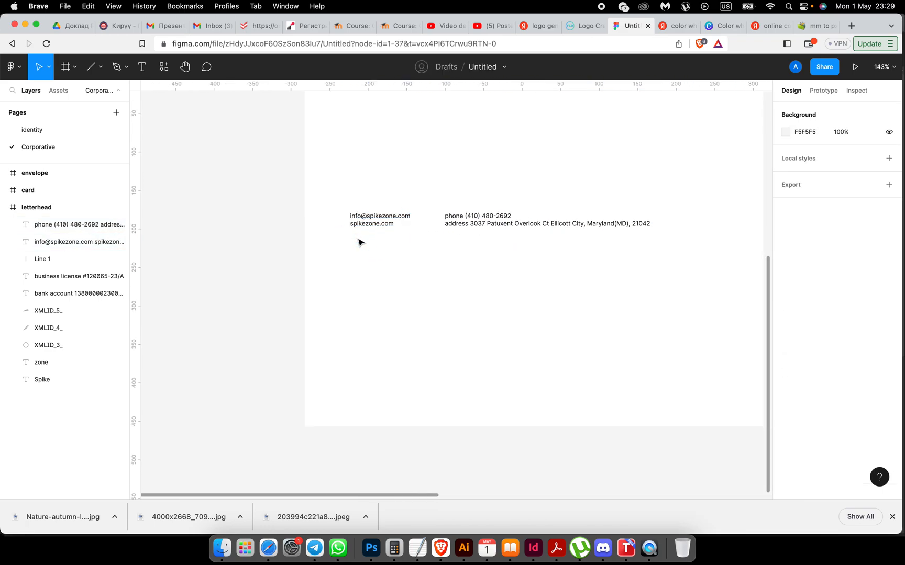
pyautogui.click(352, 228)
pyautogui.doubleClick(356, 224)
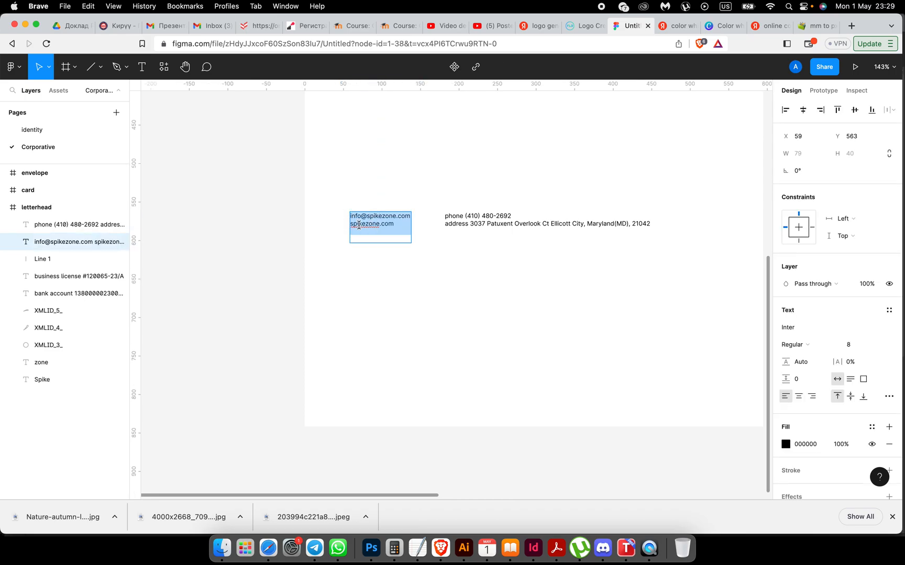
pyautogui.press('Right')
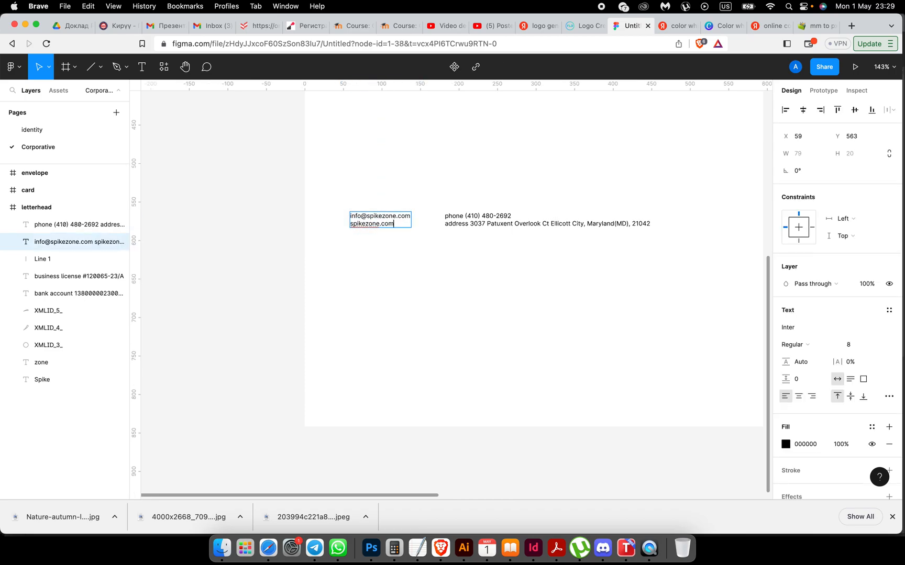
pyautogui.press('Escape')
# Step: Move both contact blocks to the page bottom, aligned with the letterhead's left margin
pyautogui.keyDown('shift'); pyautogui.click(448, 224); pyautogui.keyUp('shift')
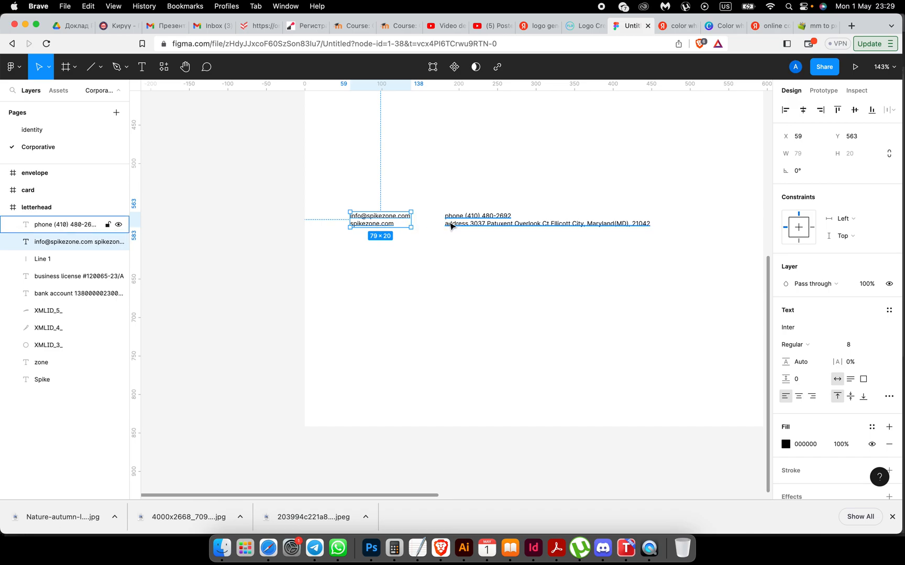
pyautogui.moveTo(374, 230); pyautogui.dragTo(372, 405)
pyautogui.click(380, 415)
pyautogui.scroll(-5, 380, 415)
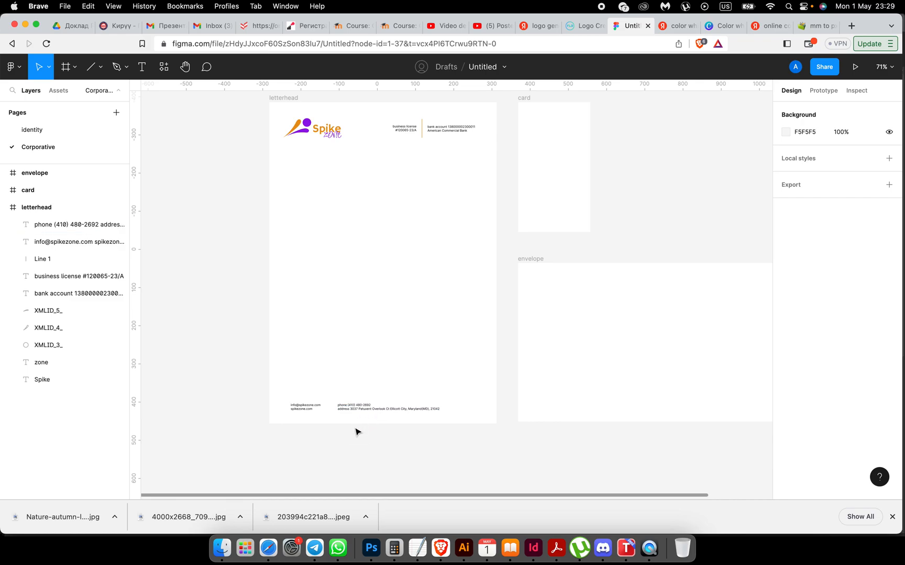
pyautogui.click(309, 406)
pyautogui.keyDown('shift'); pyautogui.click(354, 409); pyautogui.keyUp('shift')
pyautogui.moveTo(354, 414); pyautogui.dragTo(347, 409)
pyautogui.click(380, 365)
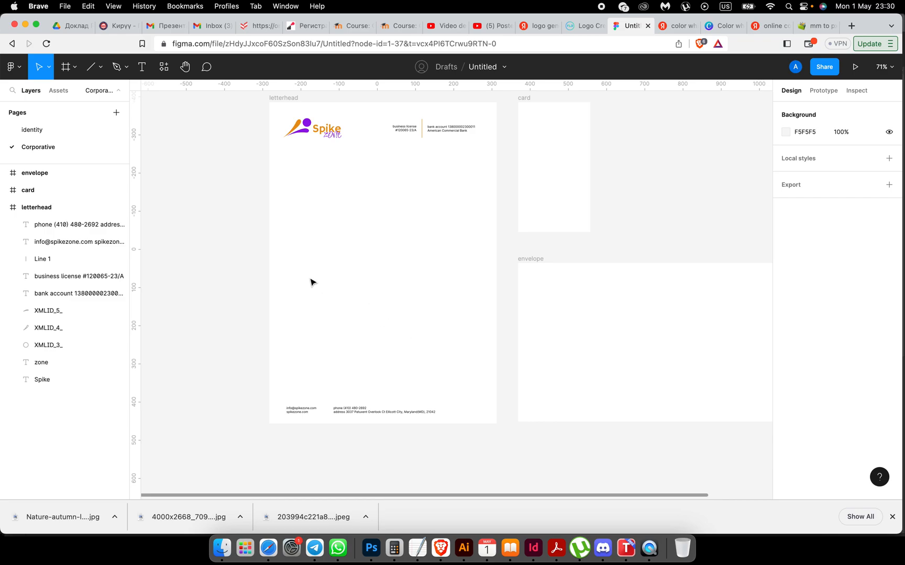
pyautogui.scroll(3, 310, 283)
pyautogui.hscroll(-2, 311, 282)
# Step: Duplicate the logo mark and flip the copy horizontally
pyautogui.moveTo(305, 146); pyautogui.dragTo(413, 318)
pyautogui.press('alt')
pyautogui.press('alt')
pyautogui.scroll(5, 410, 320)
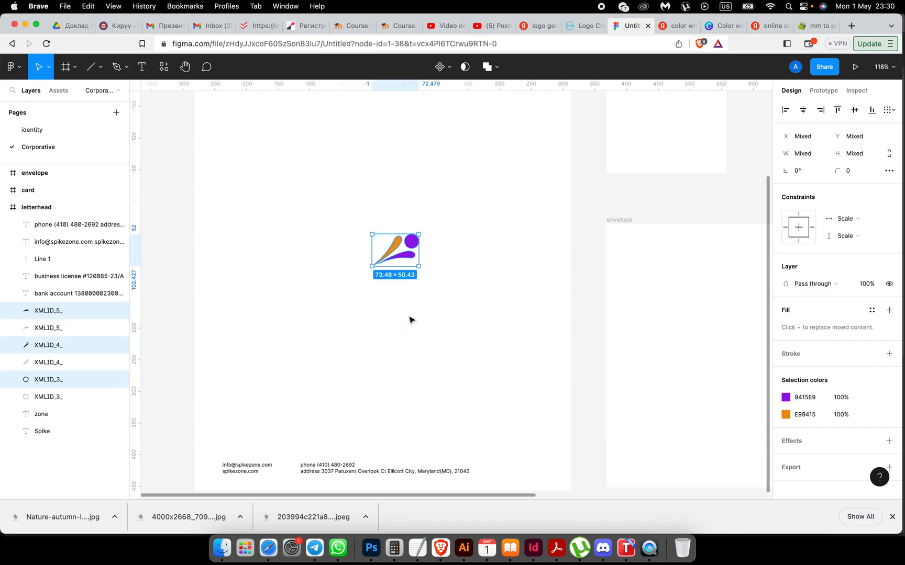
pyautogui.scroll(-2, 410, 320)
pyautogui.hscroll(1, 410, 293)
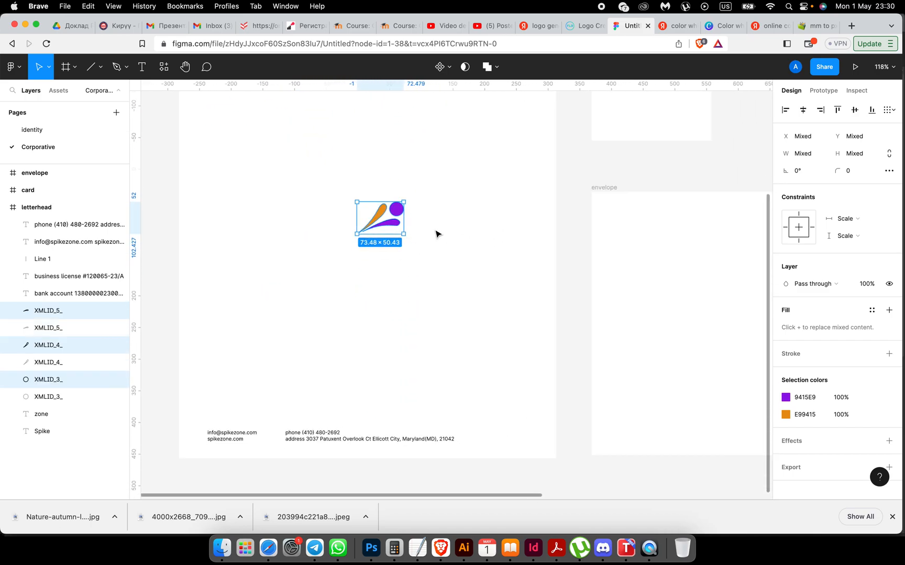
pyautogui.rightClick(391, 170)
pyautogui.rightClick(390, 225)
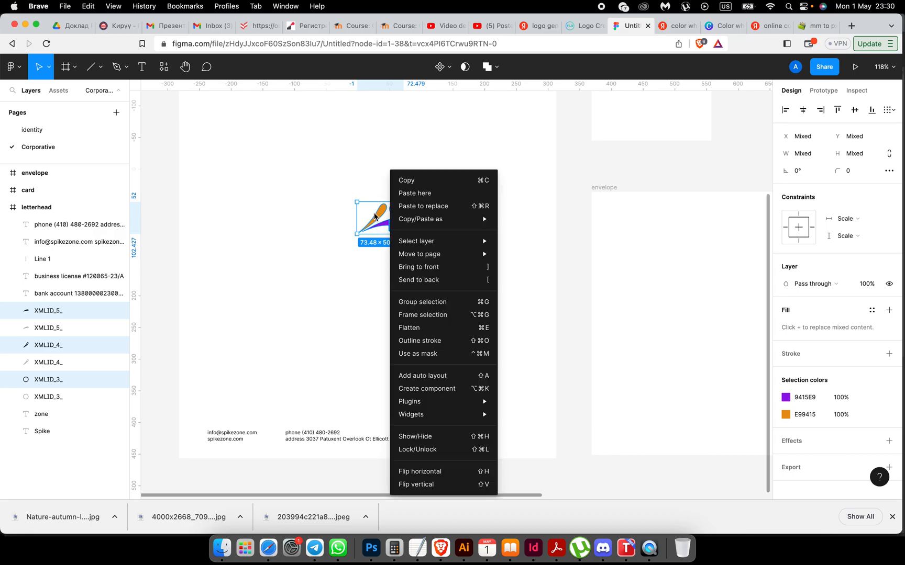
pyautogui.click(374, 218)
pyautogui.rightClick(379, 219)
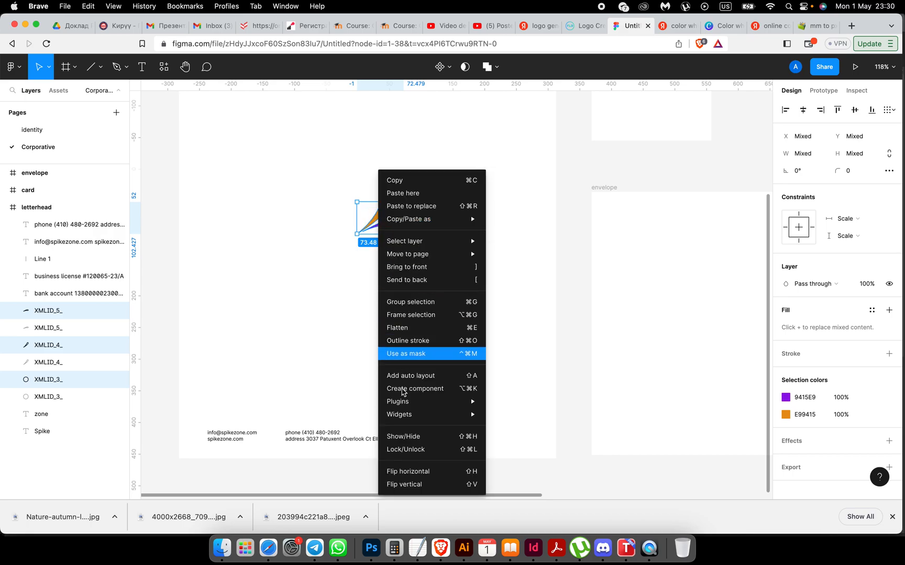
pyautogui.click(402, 471)
# Step: Enlarge the logo copy and place it at the letterhead's bottom-right corner
pyautogui.moveTo(386, 220); pyautogui.dragTo(451, 381)
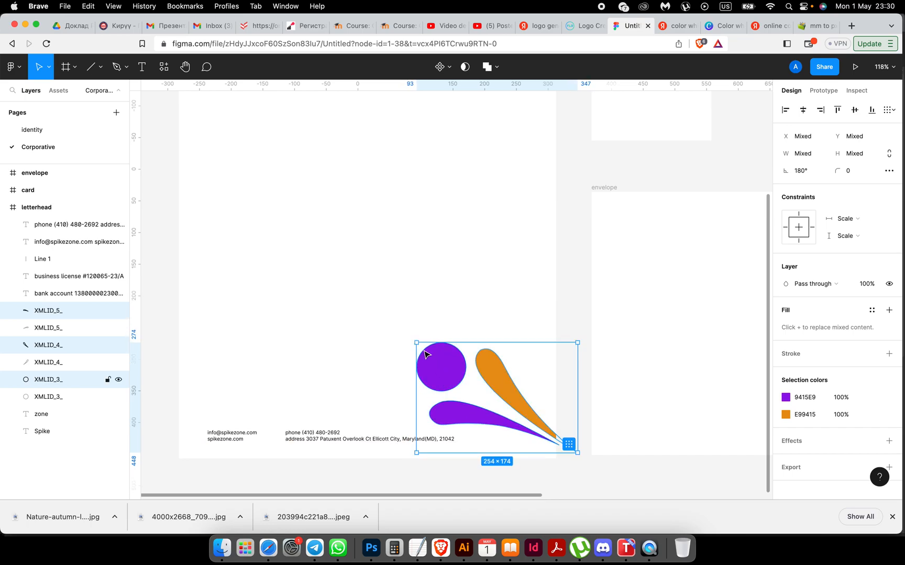
pyautogui.moveTo(416, 343); pyautogui.dragTo(380, 317)
pyautogui.moveTo(416, 363); pyautogui.dragTo(427, 373)
pyautogui.scroll(-5, 550, 366)
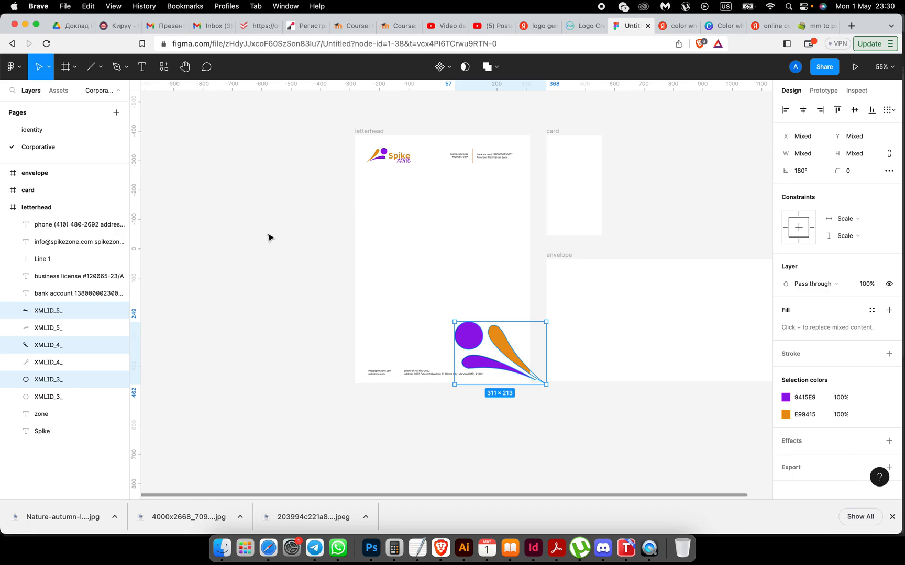
# Step: Set the purple and orange colours of the logo copy to 20% opacity
pyautogui.click(838, 400)
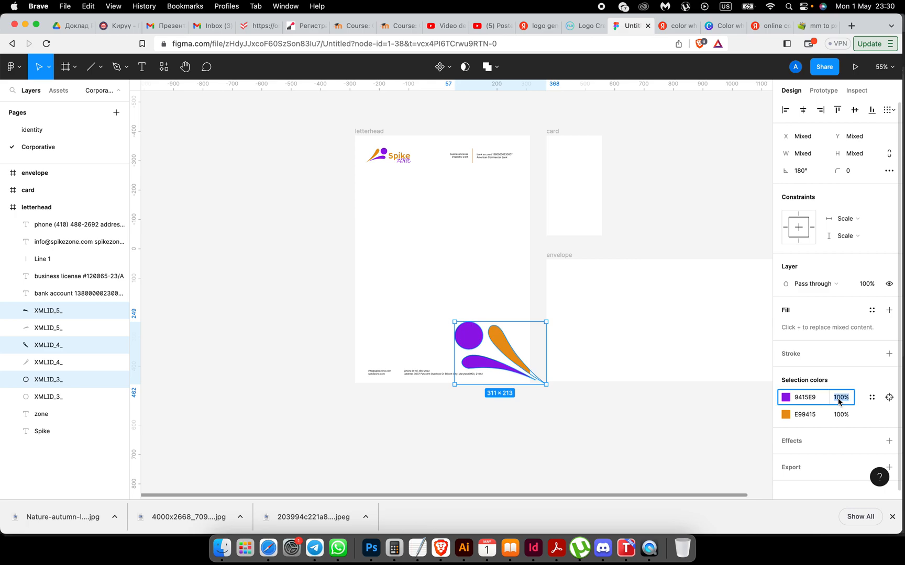
pyautogui.click(843, 415)
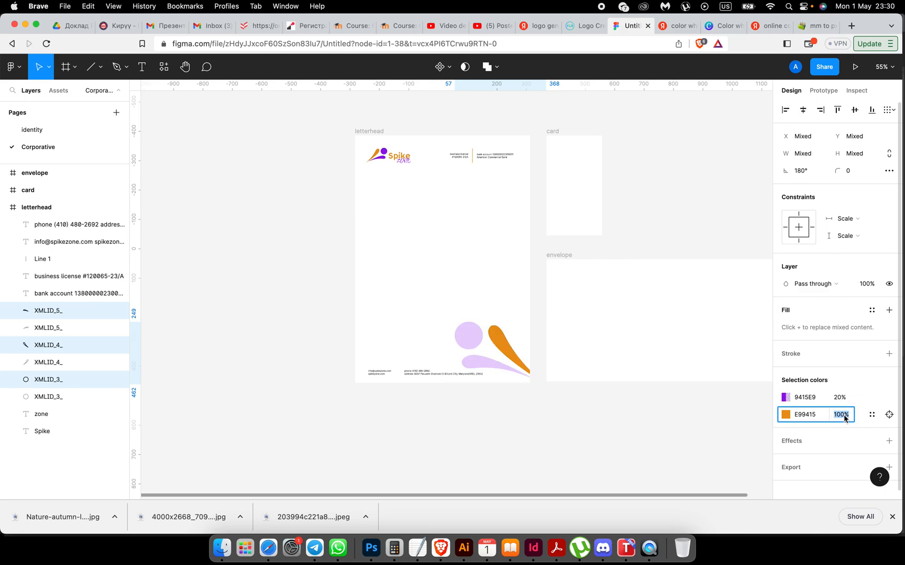
pyautogui.write('20')
pyautogui.press('Return')
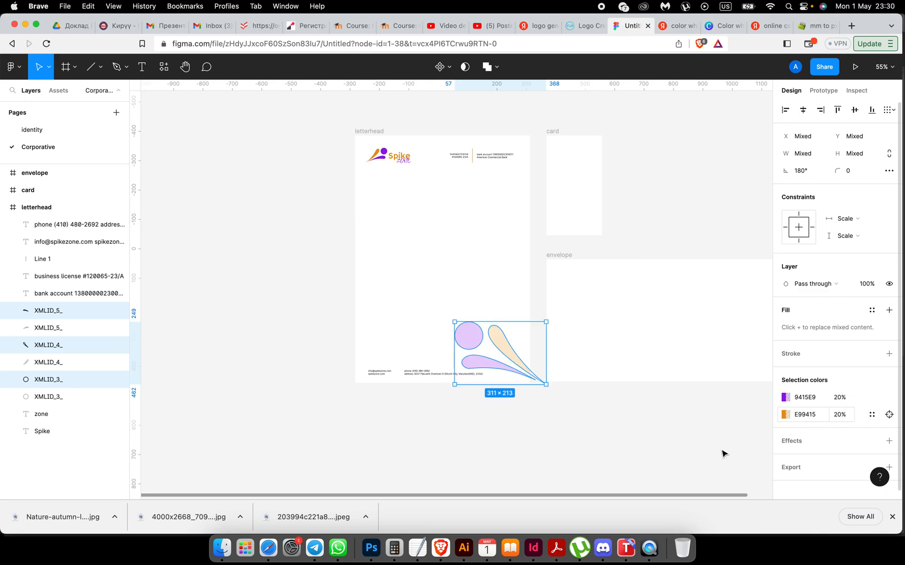
pyautogui.click(564, 431)
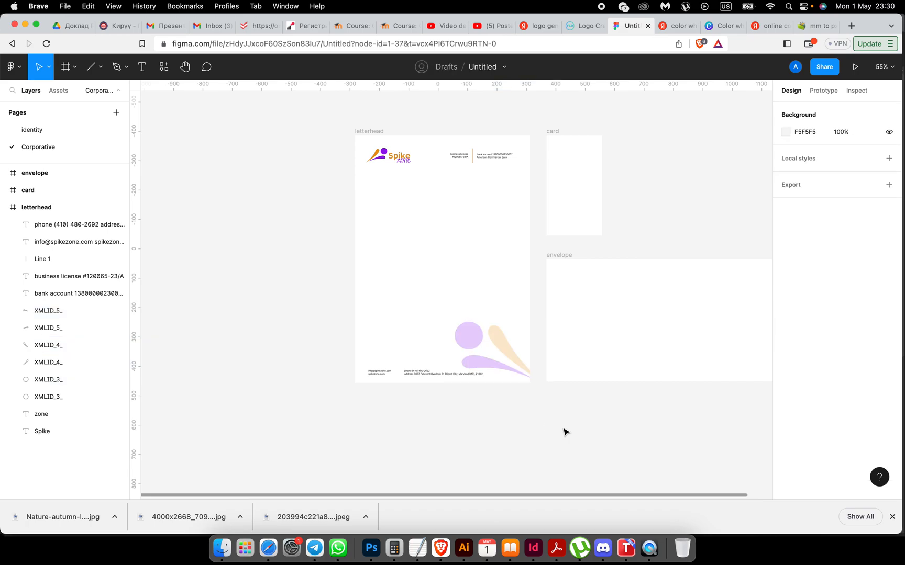
# Step: Rotate the faded circle and both leaves and move them into the letterhead
pyautogui.scroll(5, 533, 410)
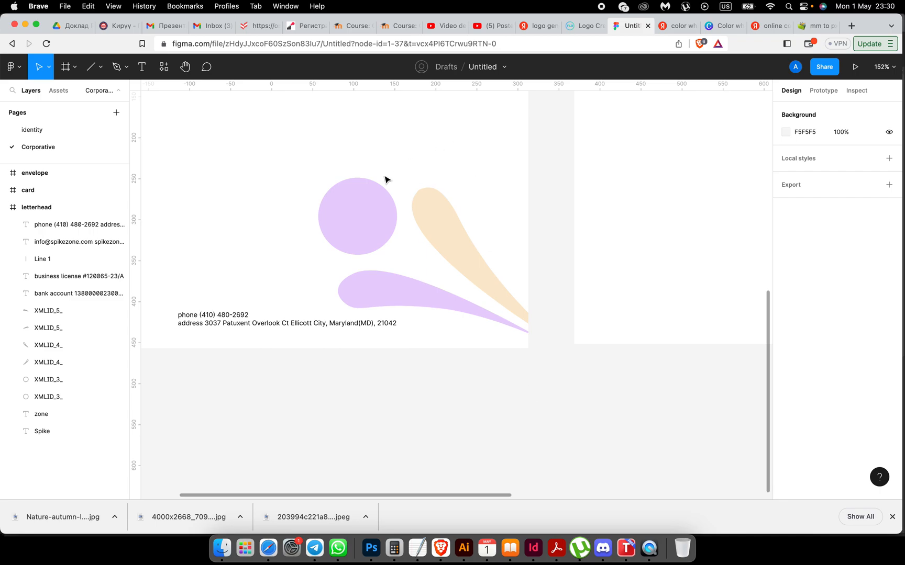
pyautogui.click(390, 196)
pyautogui.keyDown('shift'); pyautogui.click(469, 241); pyautogui.keyUp('shift')
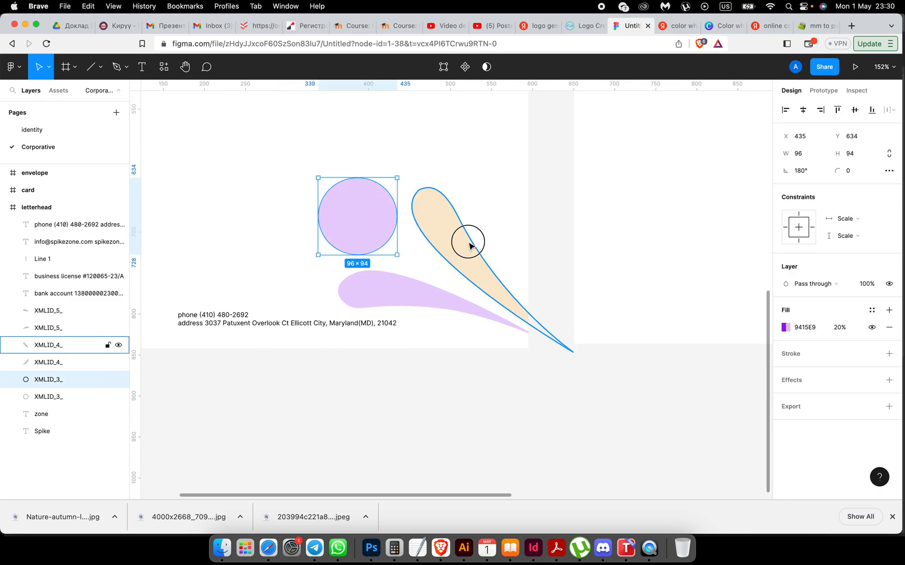
pyautogui.keyDown('shift'); pyautogui.click(438, 289); pyautogui.keyUp('shift')
pyautogui.moveTo(572, 360); pyautogui.dragTo(474, 373)
pyautogui.moveTo(473, 268); pyautogui.dragTo(495, 330)
pyautogui.click(591, 390)
pyautogui.scroll(-5, 593, 391)
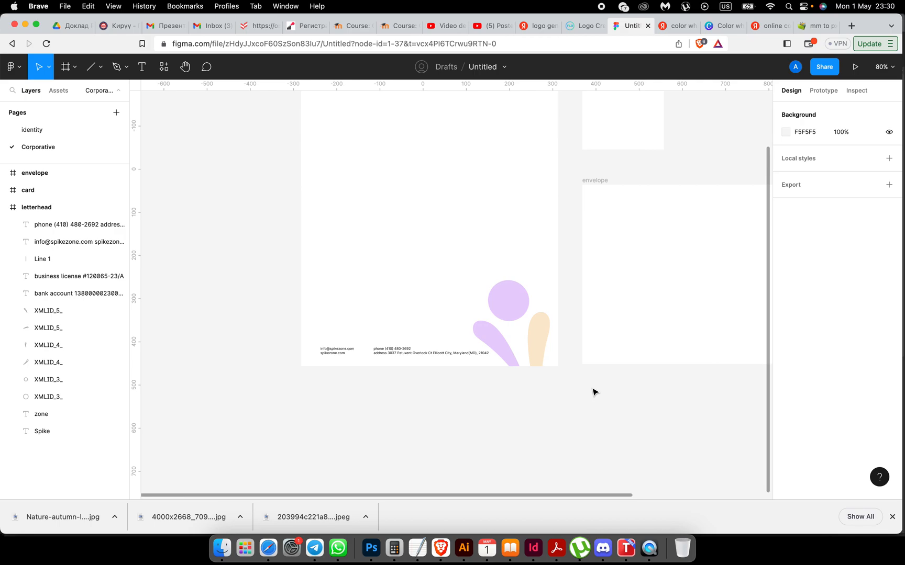
pyautogui.scroll(5, 593, 391)
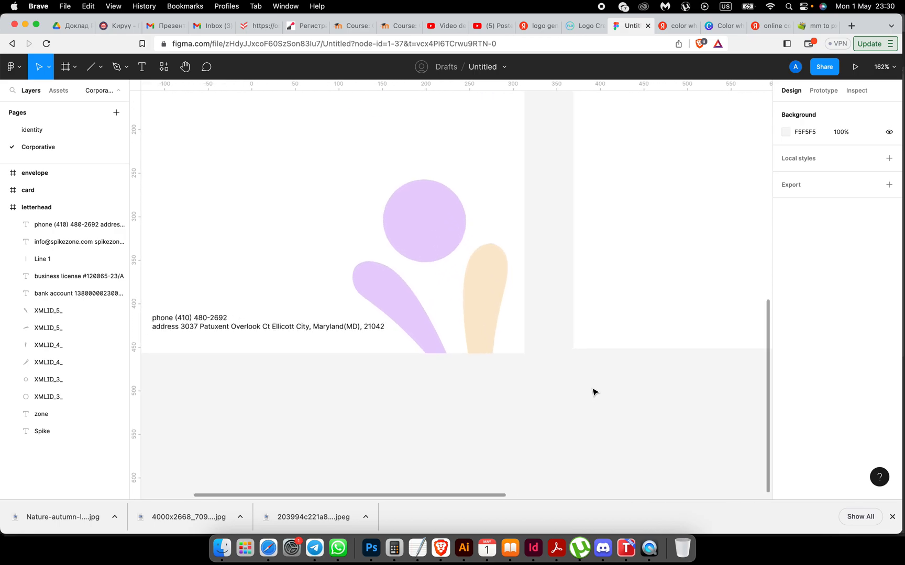
pyautogui.scroll(3, 593, 391)
pyautogui.hscroll(-1, 593, 391)
# Step: Rotate the three shapes to about 175° and enlarge them to about 505×377
pyautogui.click(427, 391)
pyautogui.keyDown('shift'); pyautogui.click(466, 333); pyautogui.keyUp('shift')
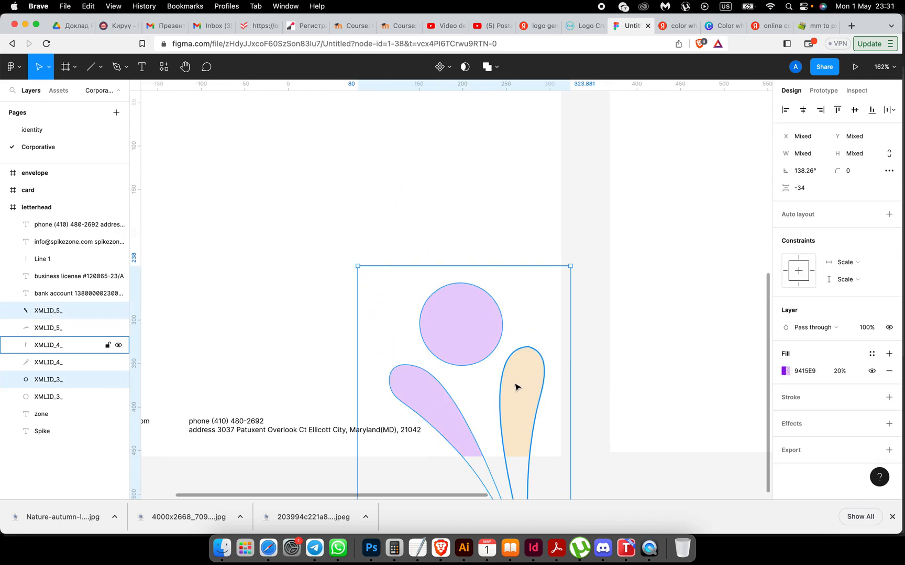
pyautogui.keyDown('shift'); pyautogui.click(515, 385); pyautogui.keyUp('shift')
pyautogui.moveTo(521, 396); pyautogui.dragTo(549, 348)
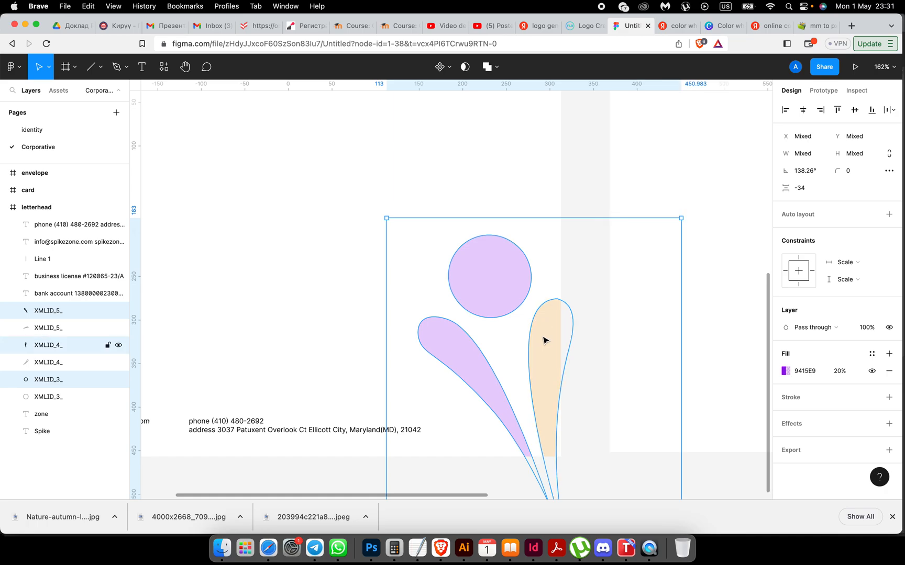
pyautogui.moveTo(378, 224); pyautogui.dragTo(309, 296)
pyautogui.click(476, 293)
pyautogui.keyDown('shift'); pyautogui.click(469, 360); pyautogui.keyUp('shift')
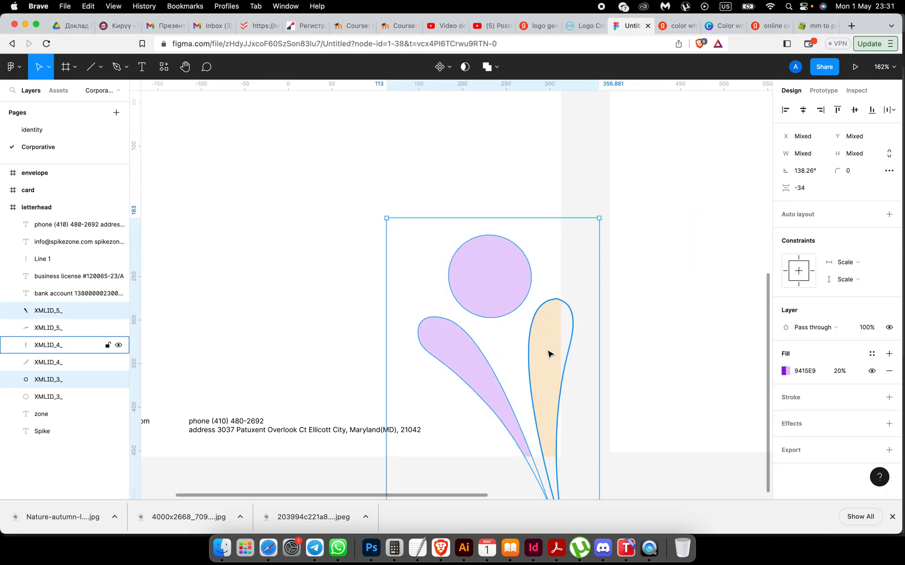
pyautogui.keyDown('shift'); pyautogui.click(550, 355); pyautogui.keyUp('shift')
pyautogui.moveTo(380, 223); pyautogui.dragTo(262, 340)
pyautogui.moveTo(446, 337); pyautogui.dragTo(408, 360)
pyautogui.scroll(-10, 412, 457)
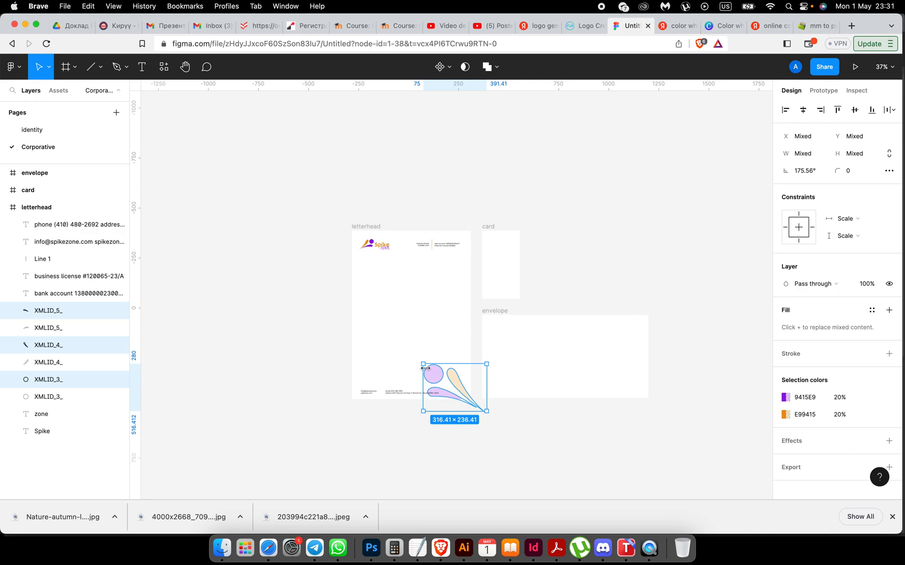
pyautogui.moveTo(423, 363)
pyautogui.mouseDown()
pyautogui.moveTo(387, 343)
pyautogui.moveTo(444, 378)
pyautogui.moveTo(406, 370)
pyautogui.moveTo(434, 374)
pyautogui.mouseUp()
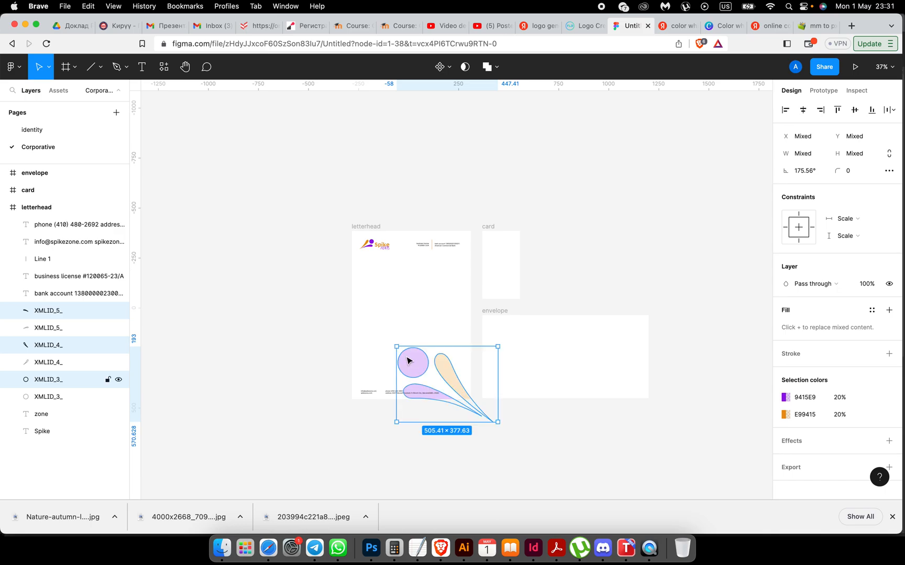
# Step: Rotate the shapes to about -170° and shift them past the letterhead's bottom edge
pyautogui.click(411, 360)
pyautogui.keyDown('shift'); pyautogui.click(446, 378); pyautogui.keyUp('shift')
pyautogui.keyDown('shift'); pyautogui.click(414, 391); pyautogui.keyUp('shift')
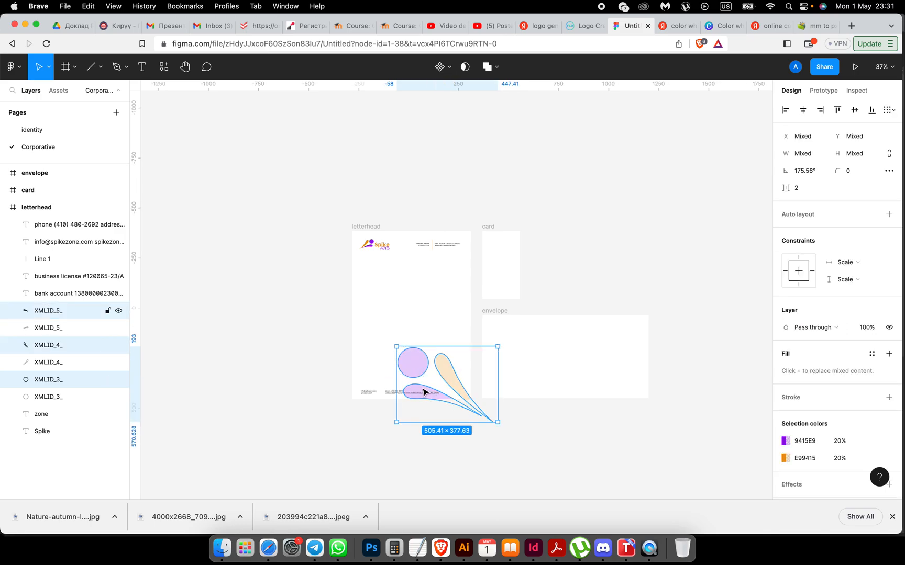
pyautogui.click(390, 356)
pyautogui.click(415, 361)
pyautogui.keyDown('shift'); pyautogui.click(458, 379); pyautogui.keyUp('shift')
pyautogui.keyDown('shift'); pyautogui.click(419, 393); pyautogui.keyUp('shift')
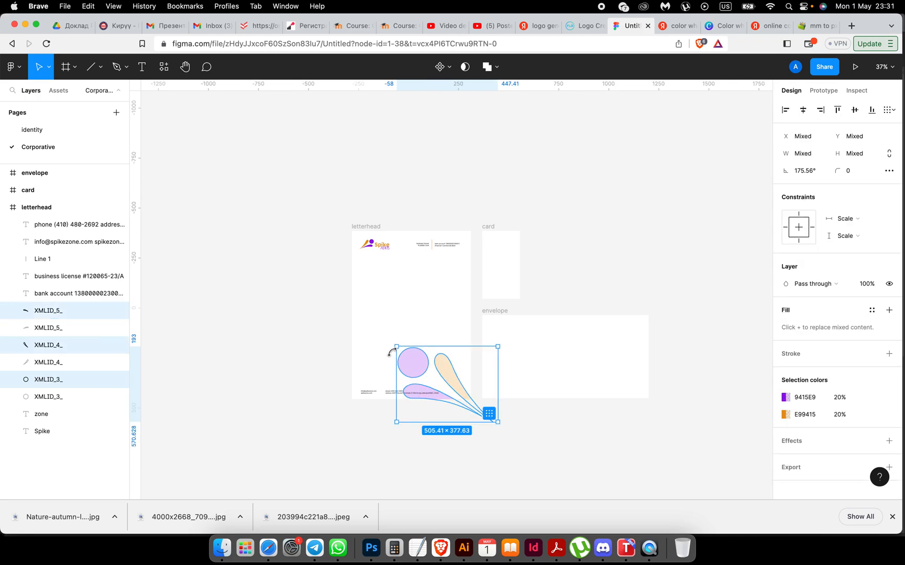
pyautogui.moveTo(391, 352); pyautogui.dragTo(415, 375)
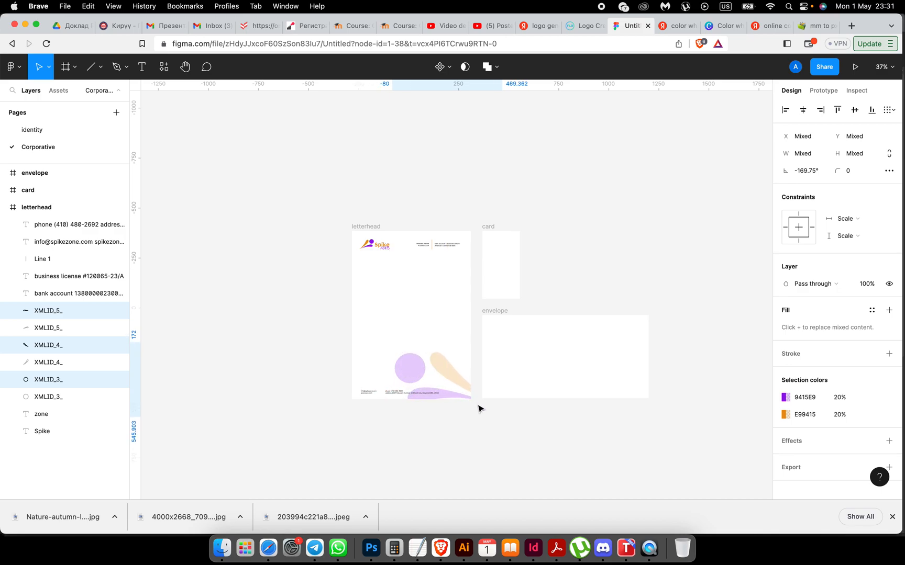
pyautogui.moveTo(454, 380)
pyautogui.mouseDown()
pyautogui.moveTo(482, 377)
pyautogui.moveTo(469, 374)
pyautogui.mouseUp()
pyautogui.scroll(10, 468, 373)
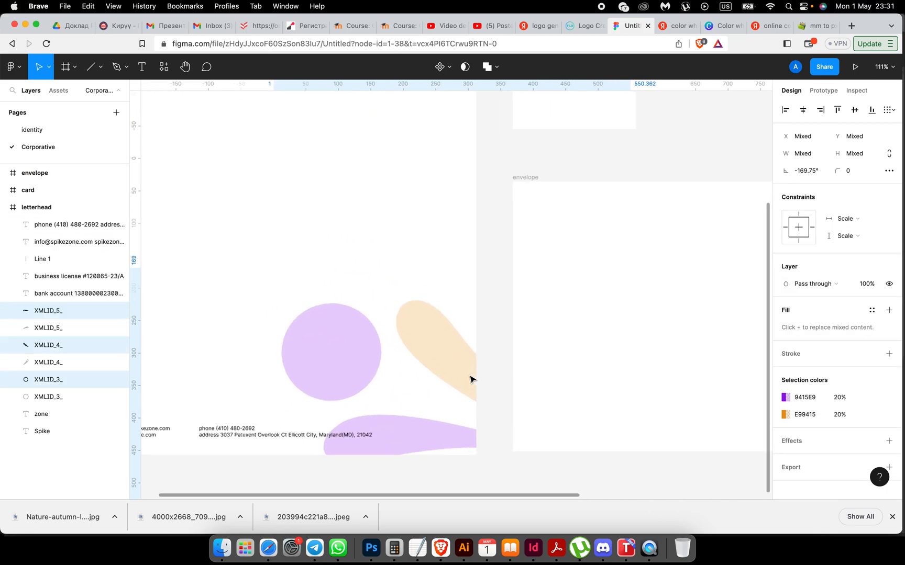
pyautogui.moveTo(419, 341); pyautogui.dragTo(349, 293)
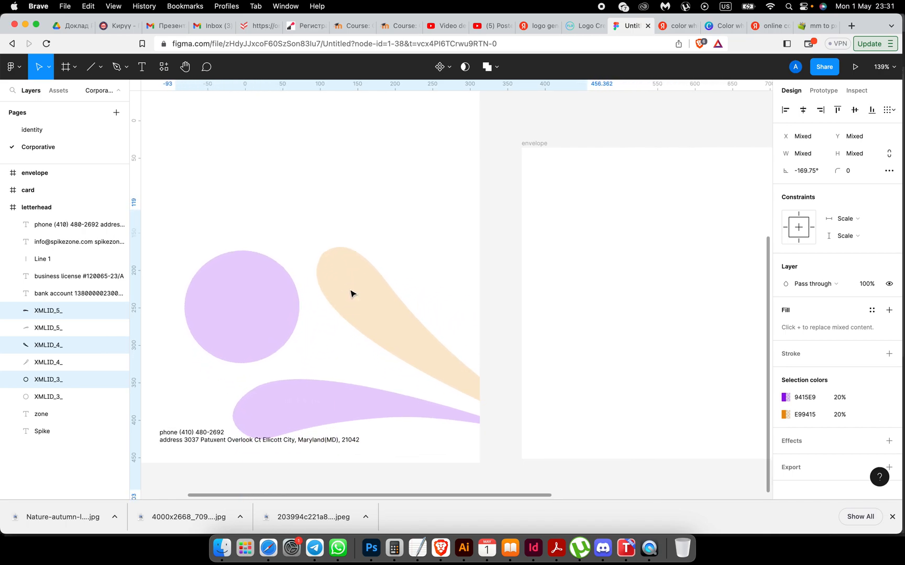
pyautogui.scroll(-10, 349, 293)
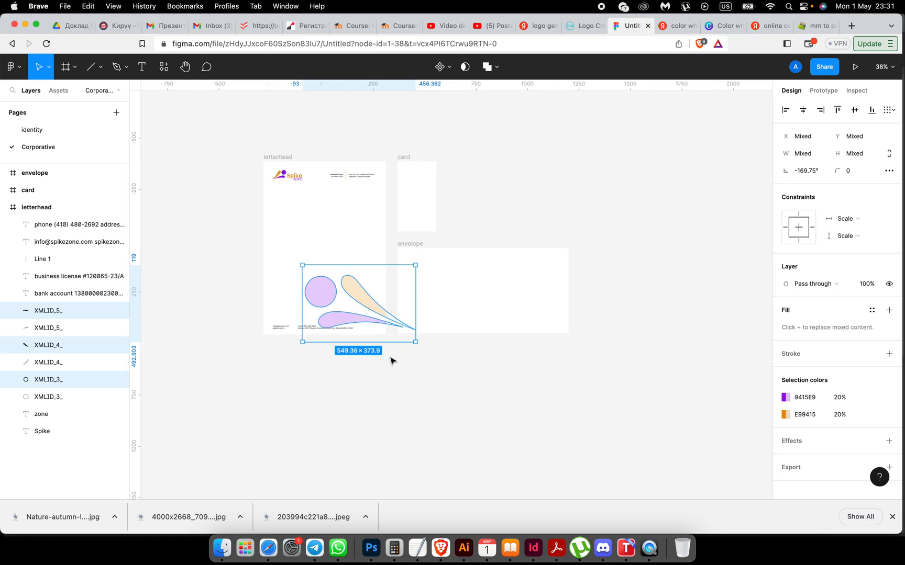
pyautogui.scroll(3, 400, 382)
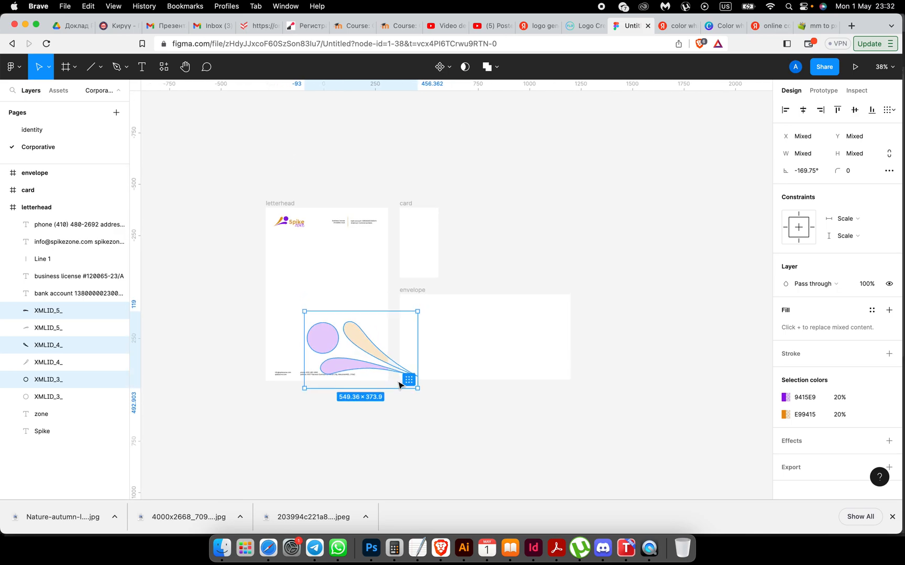
# Step: Scale the peach and purple leaves down slightly
pyautogui.click(382, 375)
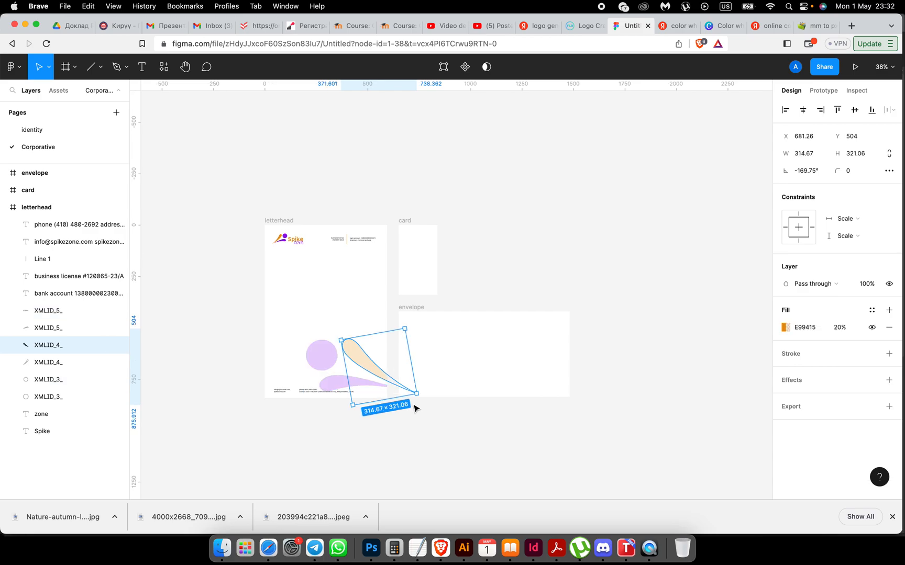
pyautogui.keyDown('shift'); pyautogui.click(338, 384); pyautogui.keyUp('shift')
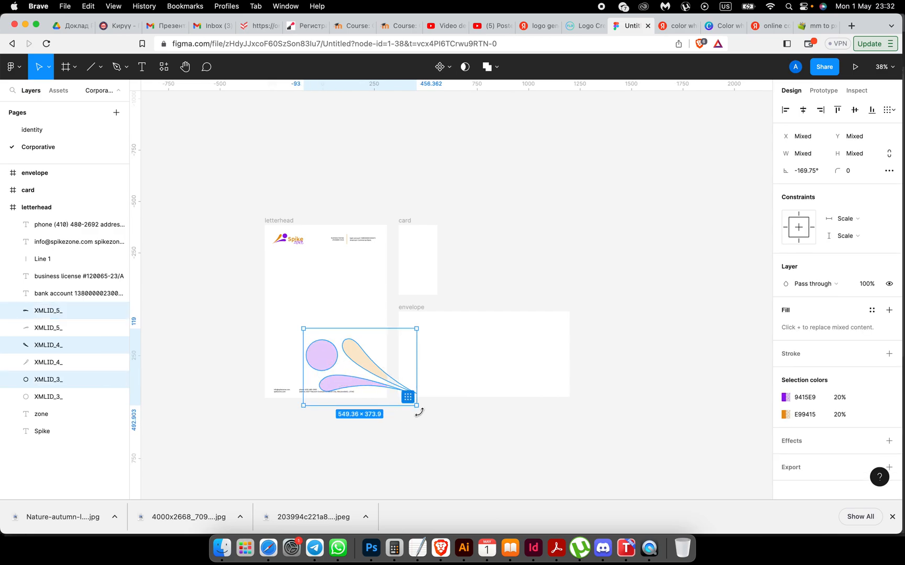
pyautogui.moveTo(417, 406); pyautogui.dragTo(372, 383)
pyautogui.click(384, 446)
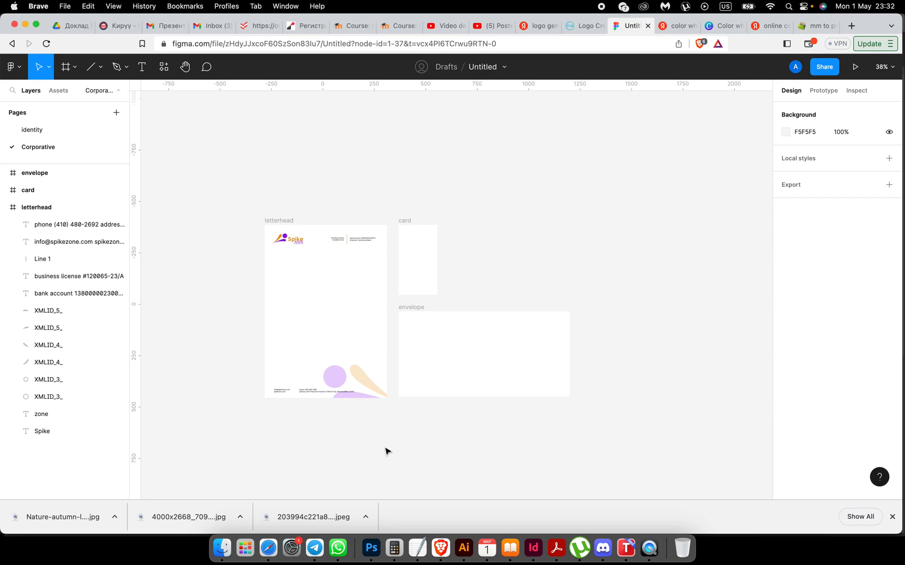
# Step: Copy the lilac circle and peach leaf into the card, enlarge them and move them lower
pyautogui.scroll(5, 385, 451)
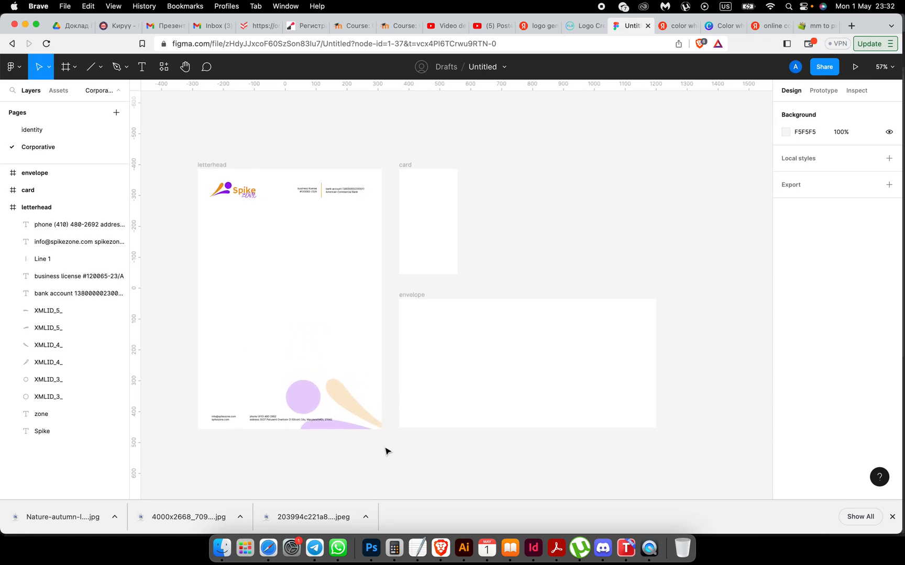
pyautogui.scroll(3, 497, 281)
pyautogui.hscroll(-2, 497, 280)
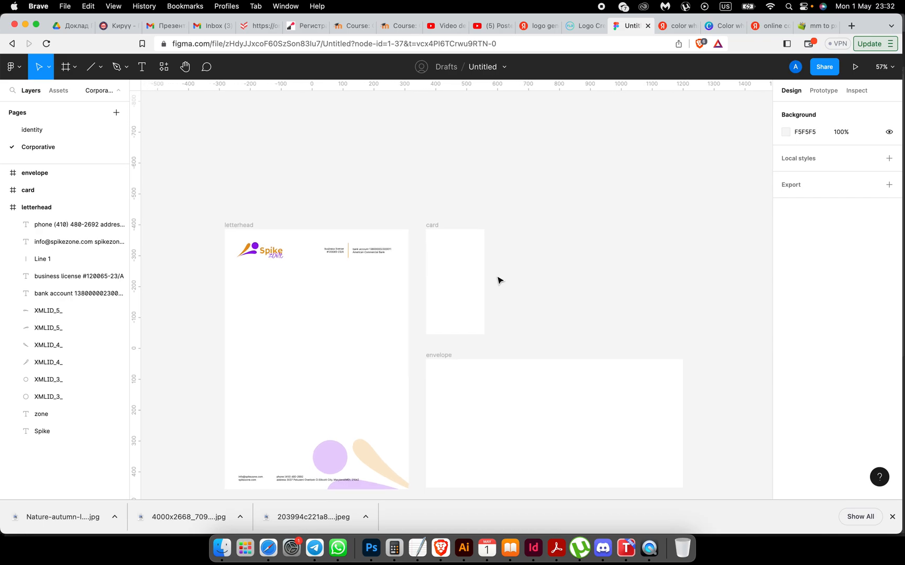
pyautogui.click(471, 304)
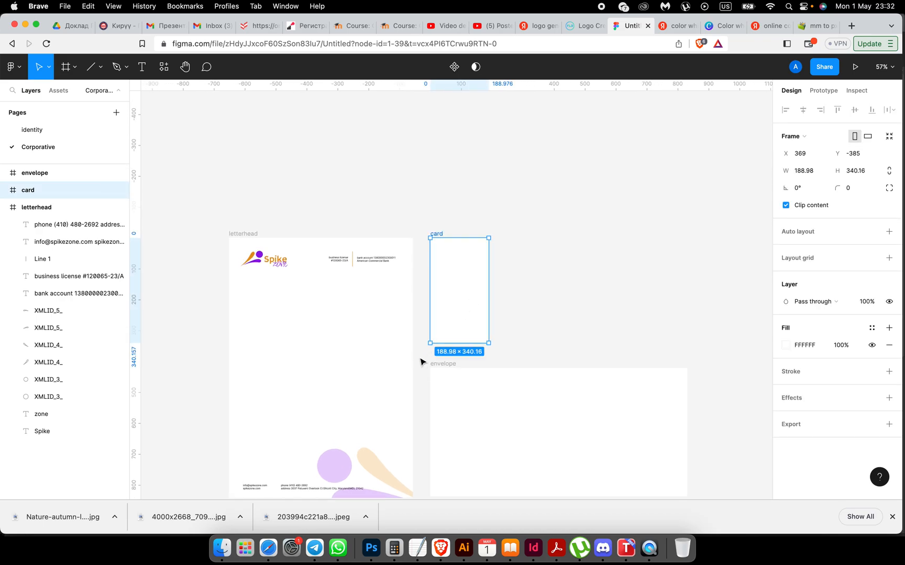
pyautogui.click(346, 459)
pyautogui.keyDown('shift'); pyautogui.click(370, 468); pyautogui.keyUp('shift')
pyautogui.moveTo(370, 468); pyautogui.dragTo(479, 331)
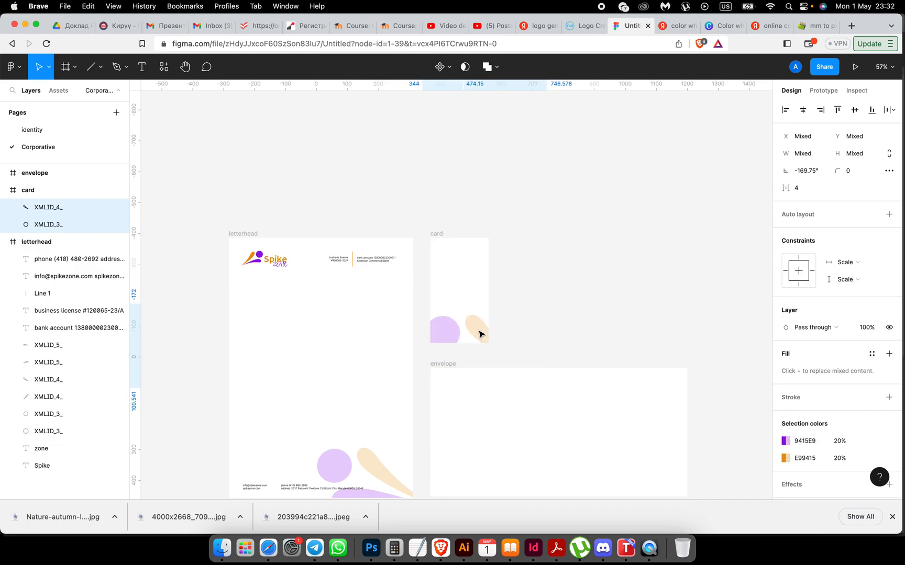
pyautogui.click(452, 330)
pyautogui.keyDown('shift'); pyautogui.click(480, 330); pyautogui.keyUp('shift')
pyautogui.moveTo(546, 305); pyautogui.dragTo(652, 233)
pyautogui.moveTo(470, 298); pyautogui.dragTo(470, 319)
pyautogui.click(551, 311)
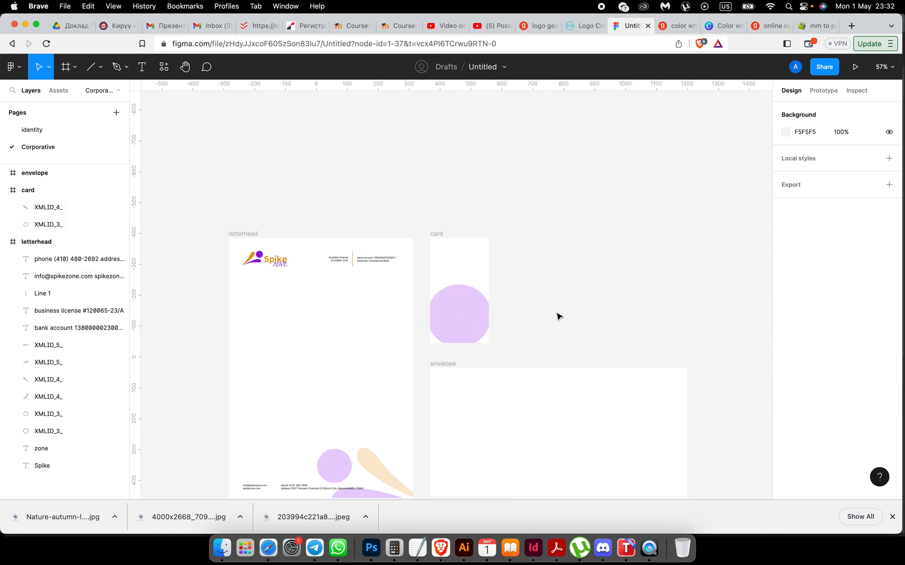
# Step: Enlarge the card's lilac circle to about 254×249 and nudge it left and down
pyautogui.scroll(2, 557, 316)
pyautogui.scroll(5, 560, 311)
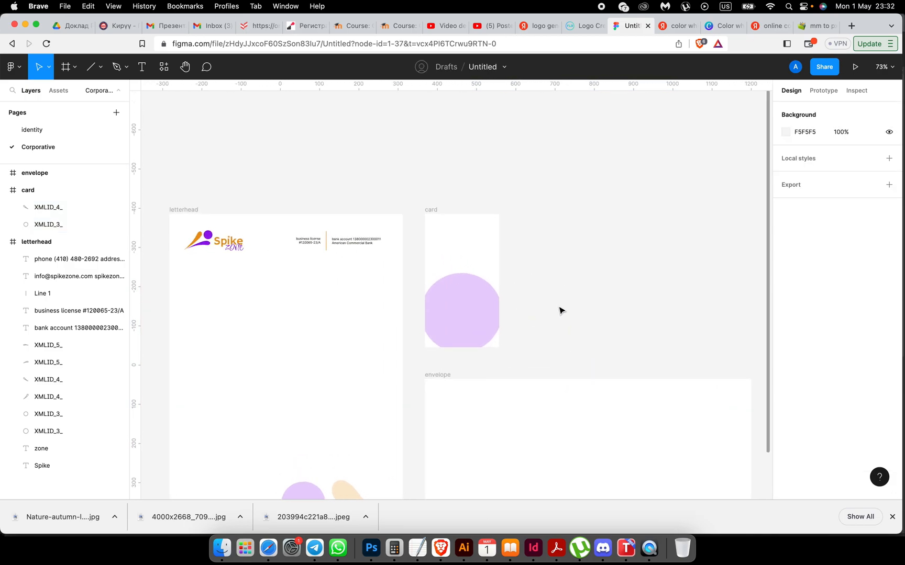
pyautogui.moveTo(476, 309); pyautogui.dragTo(476, 308)
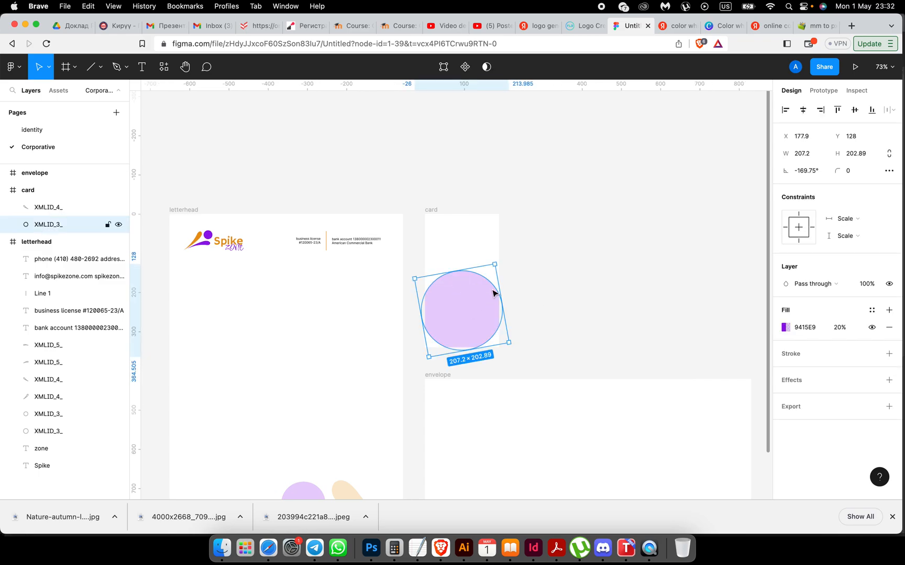
pyautogui.moveTo(496, 265); pyautogui.dragTo(510, 253)
pyautogui.moveTo(461, 285)
pyautogui.mouseDown()
pyautogui.moveTo(450, 287)
pyautogui.moveTo(460, 293)
pyautogui.mouseUp()
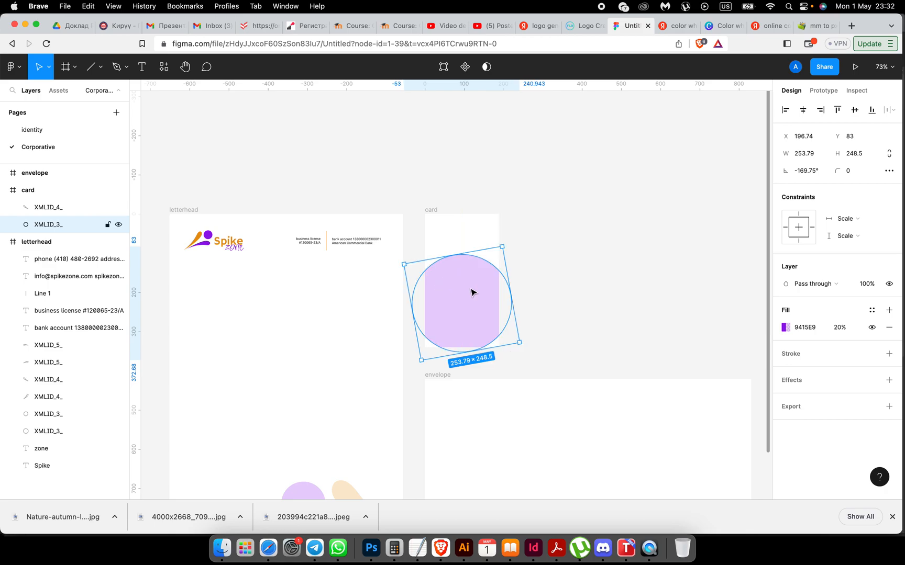
pyautogui.click(598, 299)
pyautogui.hscroll(-2, 471, 301)
pyautogui.scroll(2, 471, 301)
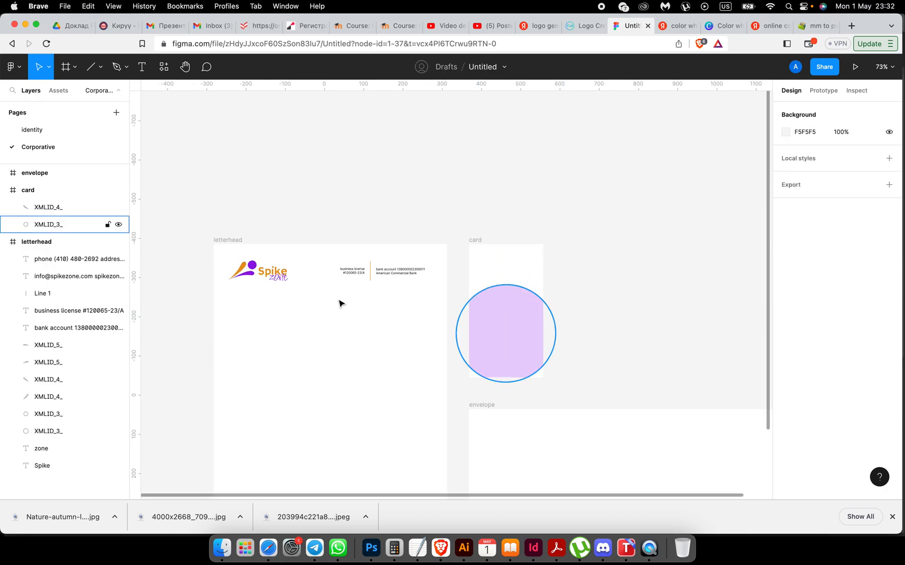
# Step: Place a copy of the letterhead's Spike Zone logo at the top of the business card
pyautogui.moveTo(222, 256); pyautogui.dragTo(515, 266)
pyautogui.click(627, 290)
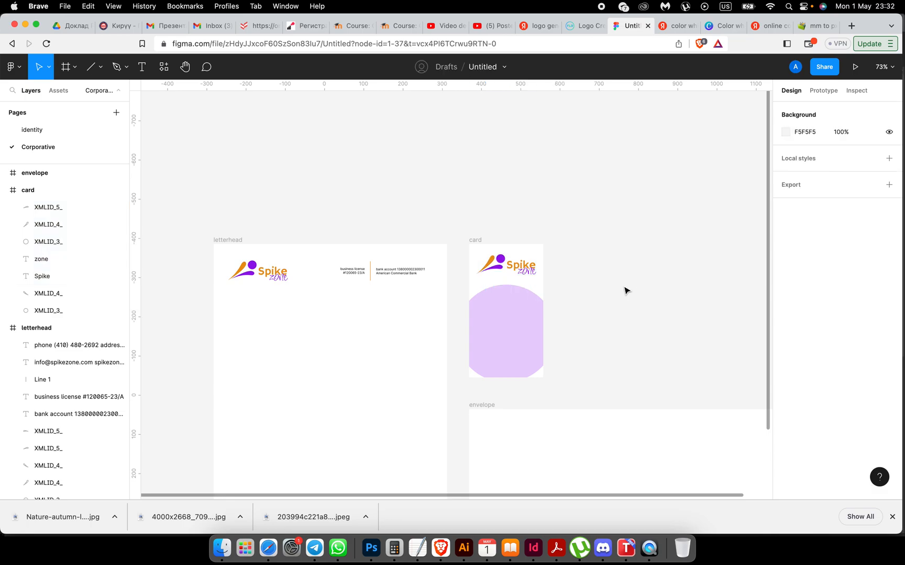
pyautogui.scroll(-3, 626, 291)
pyautogui.scroll(5, 624, 289)
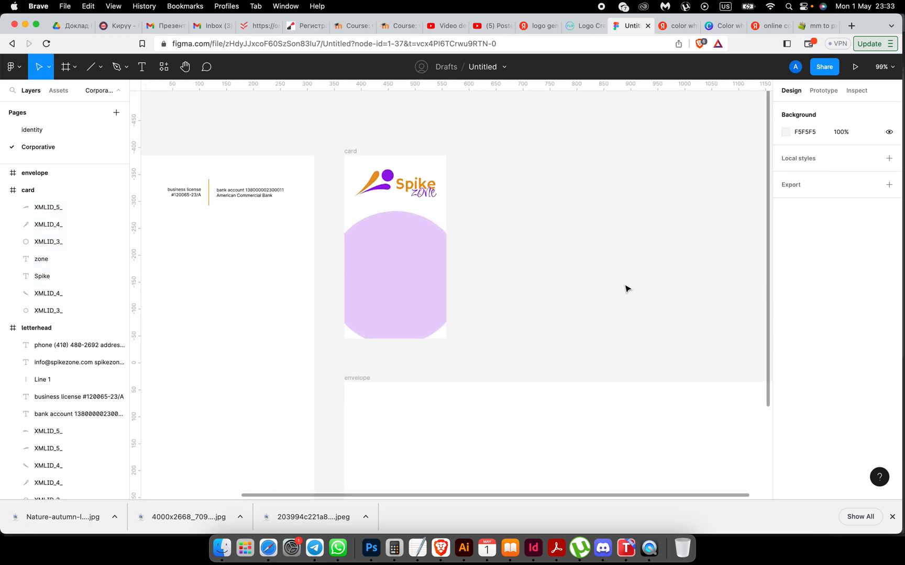
pyautogui.scroll(2, 626, 289)
pyautogui.scroll(-2, 626, 289)
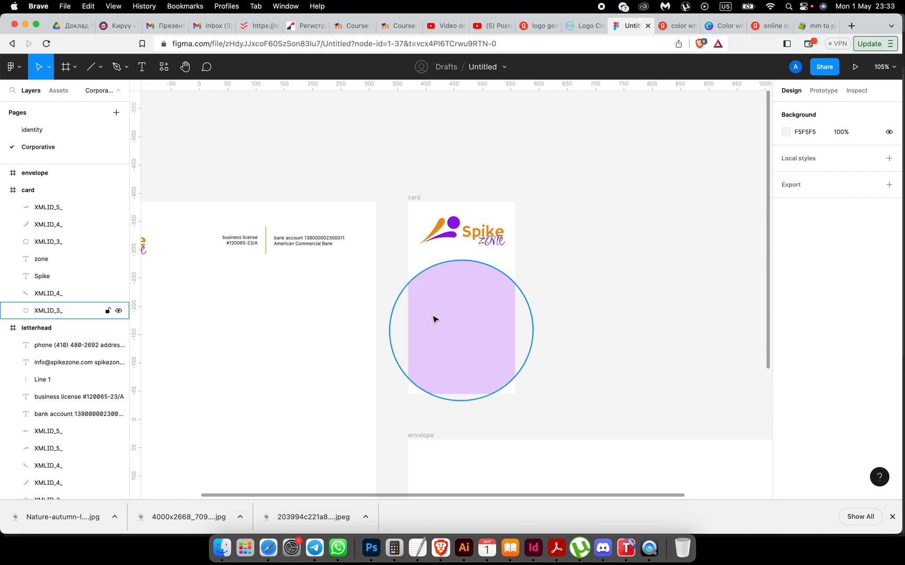
pyautogui.hscroll(-3, 590, 401)
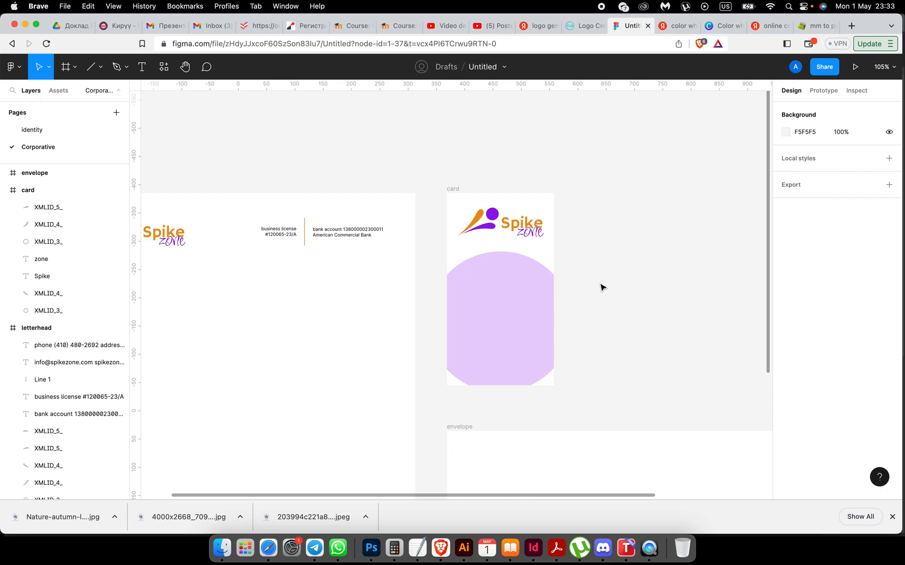
pyautogui.scroll(-1, 600, 286)
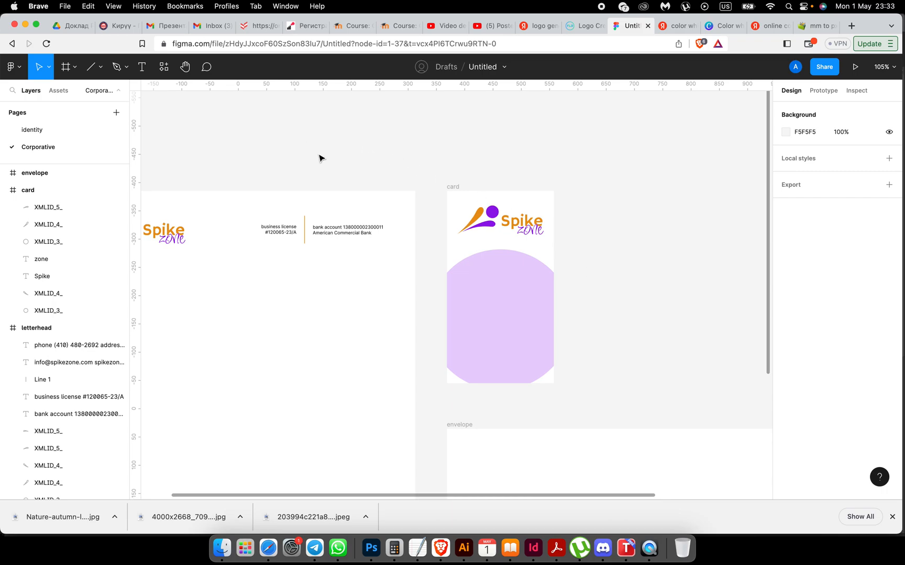
pyautogui.hscroll(-3, 321, 158)
# Step: Select the business card lines under 'text for design' in the Task 2 brief
pyautogui.click(351, 29)
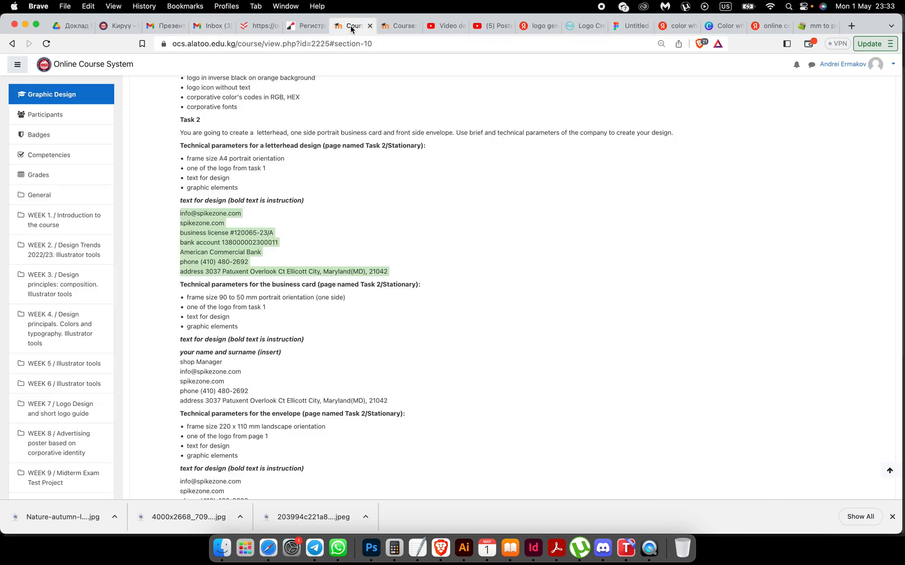
pyautogui.scroll(-2, 388, 265)
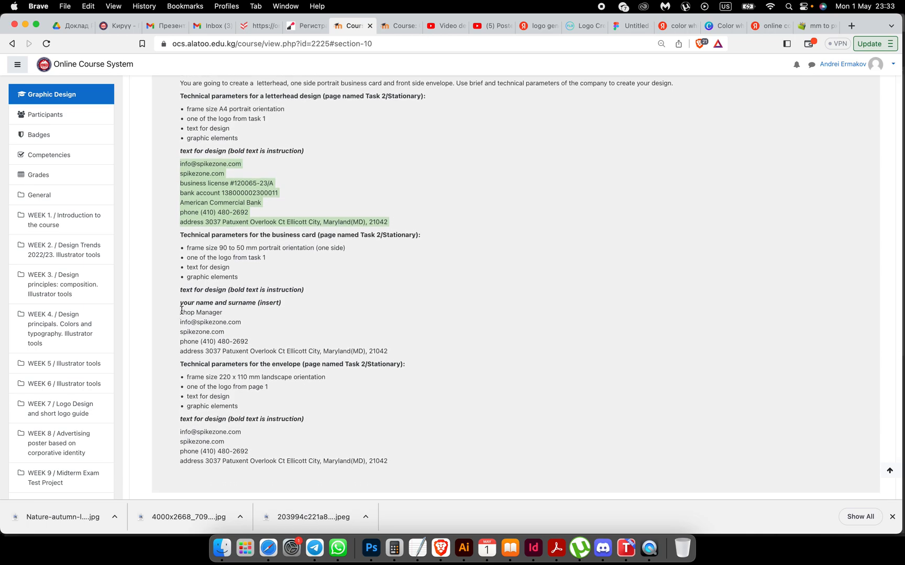
pyautogui.moveTo(180, 306); pyautogui.dragTo(388, 349)
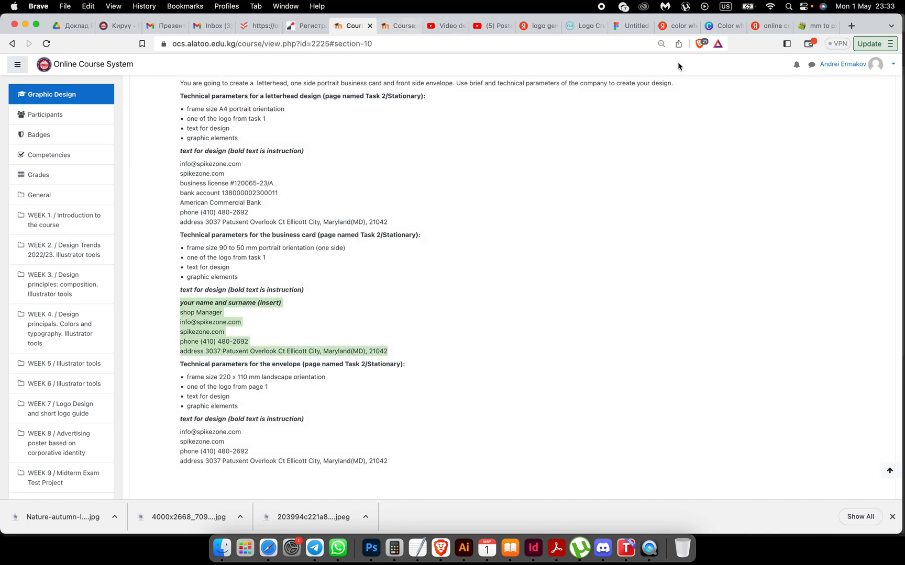
# Step: Paste the copied contact text into the Figma file and drag it onto the business card
pyautogui.click(626, 26)
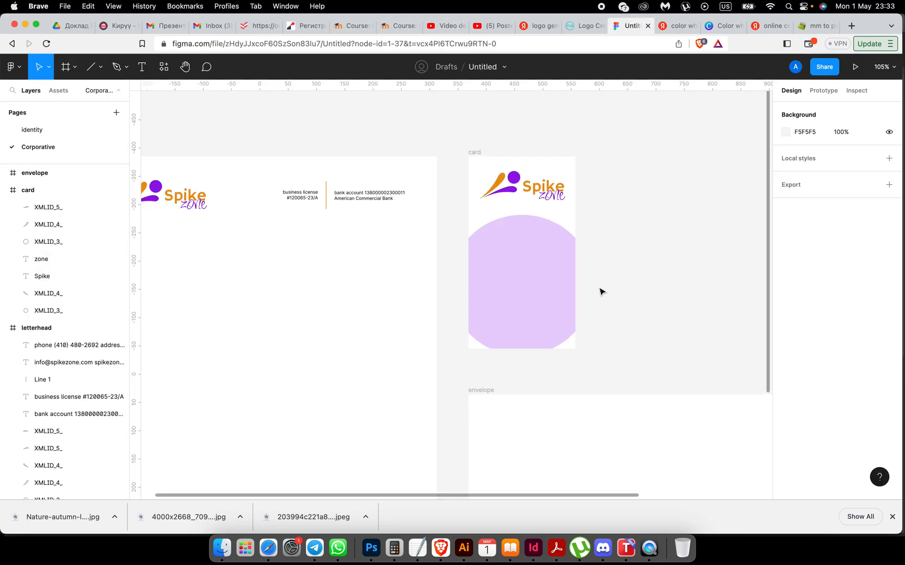
pyautogui.press('cmd+v')
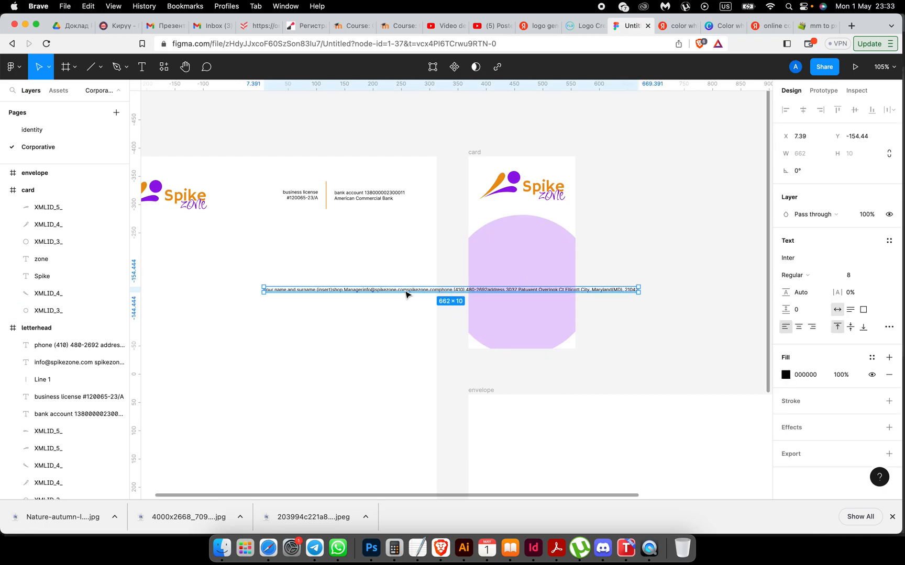
pyautogui.click(390, 290)
pyautogui.moveTo(371, 297); pyautogui.dragTo(590, 261)
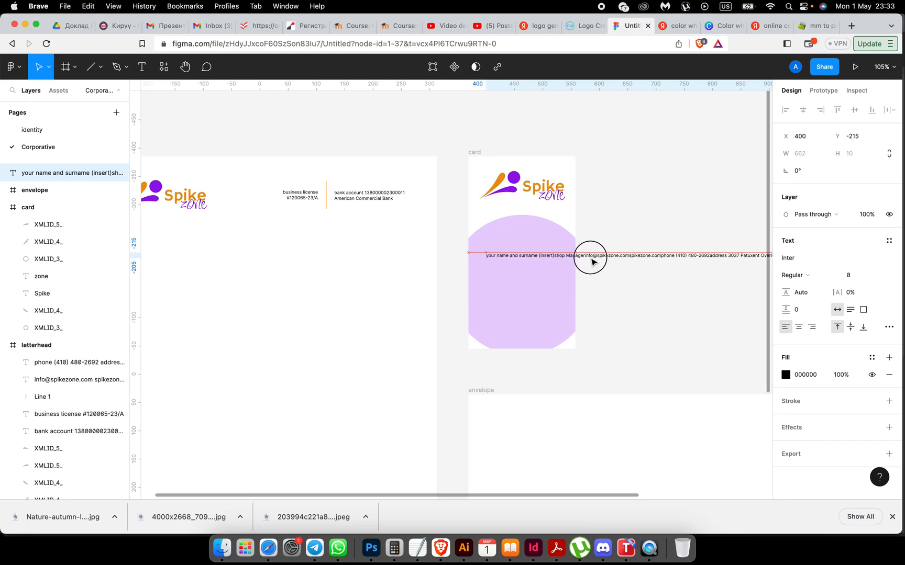
pyautogui.scroll(10, 590, 260)
pyautogui.hscroll(-3, 428, 236)
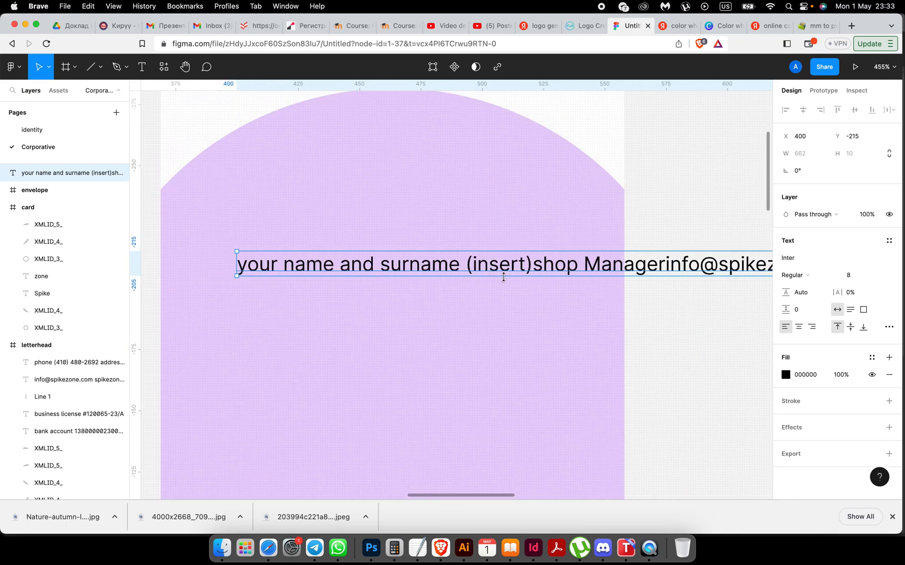
# Step: Replace the name placeholder with the owner's full name in capitals, starting the job title on a new line
pyautogui.doubleClick(536, 268)
pyautogui.click(536, 268)
pyautogui.press('BackSpace')
pyautogui.press('BackSpace')
pyautogui.press('BackSpace')
pyautogui.press('BackSpace')
pyautogui.press('BackSpace')
pyautogui.press('BackSpace')
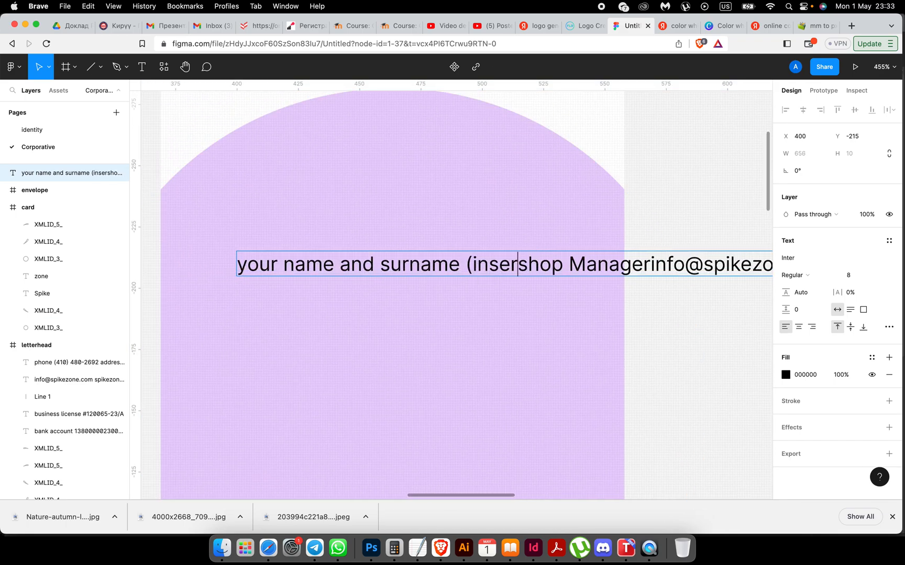
pyautogui.press('BackSpace')
pyautogui.press('BackSpace')
pyautogui.press('BackSpace')
pyautogui.press('BackSpace')
pyautogui.press('BackSpace')
pyautogui.press('BackSpace')
pyautogui.press('BackSpace')
pyautogui.press('BackSpace')
pyautogui.press('BackSpace')
pyautogui.press('BackSpace')
pyautogui.press('BackSpace')
pyautogui.press('BackSpace')
pyautogui.press('BackSpace')
pyautogui.press('BackSpace')
pyautogui.press('BackSpace')
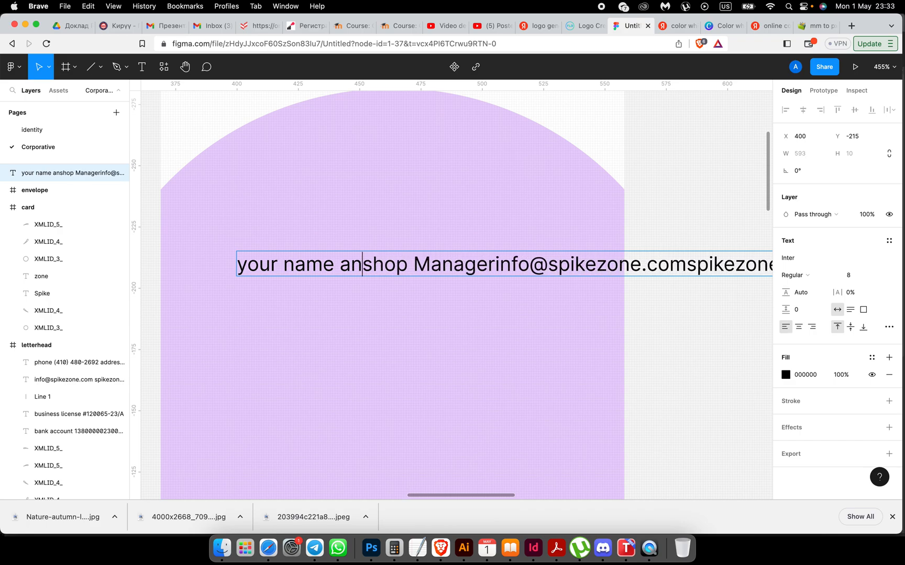
pyautogui.press('BackSpace')
pyautogui.press('BackSpace')
pyautogui.press('BackSpace')
pyautogui.press('BackSpace')
pyautogui.press('BackSpace')
pyautogui.press('BackSpace')
pyautogui.press('BackSpace')
pyautogui.press('BackSpace')
pyautogui.press('BackSpace')
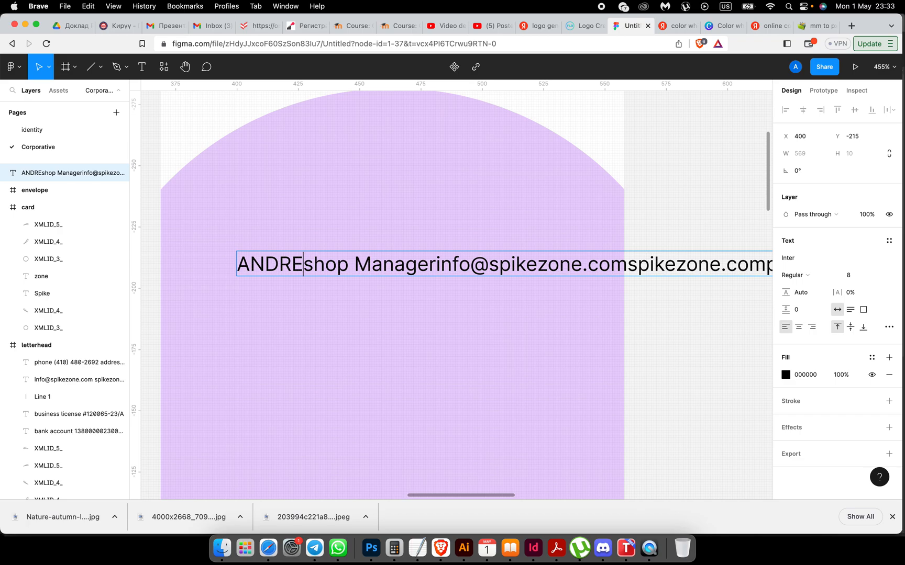
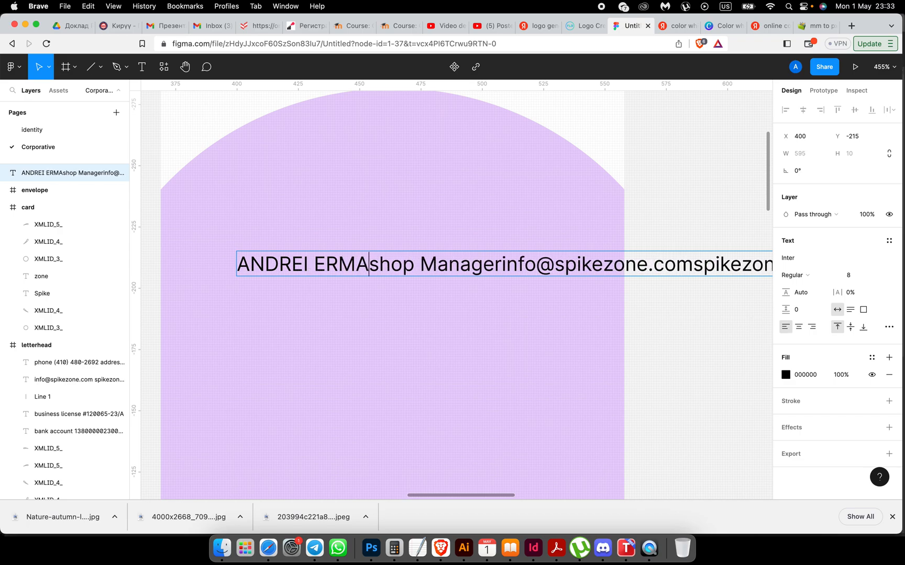
pyautogui.press('Return')
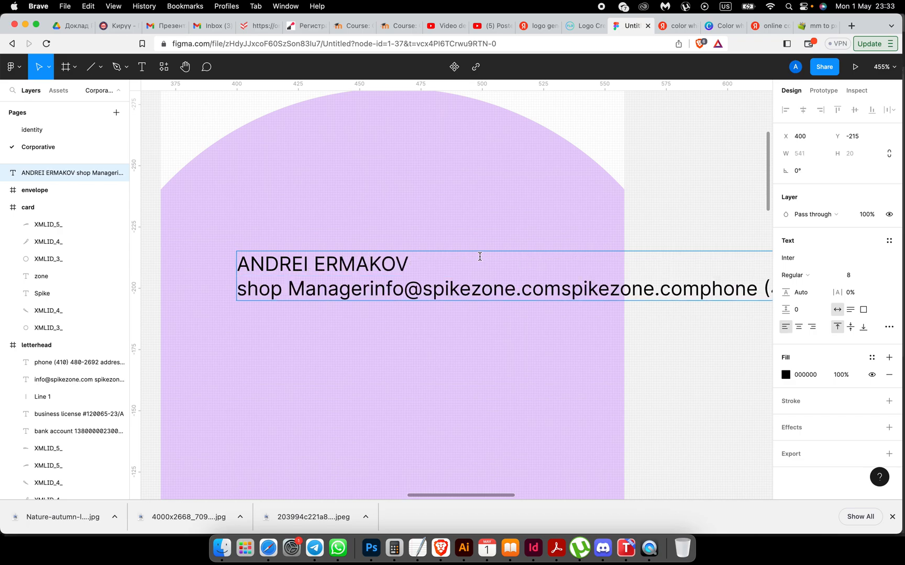
# Step: Put the surname, e-mail, website and phone details on separate lines and lowercase 'manager'
pyautogui.click(316, 263)
pyautogui.press('Return')
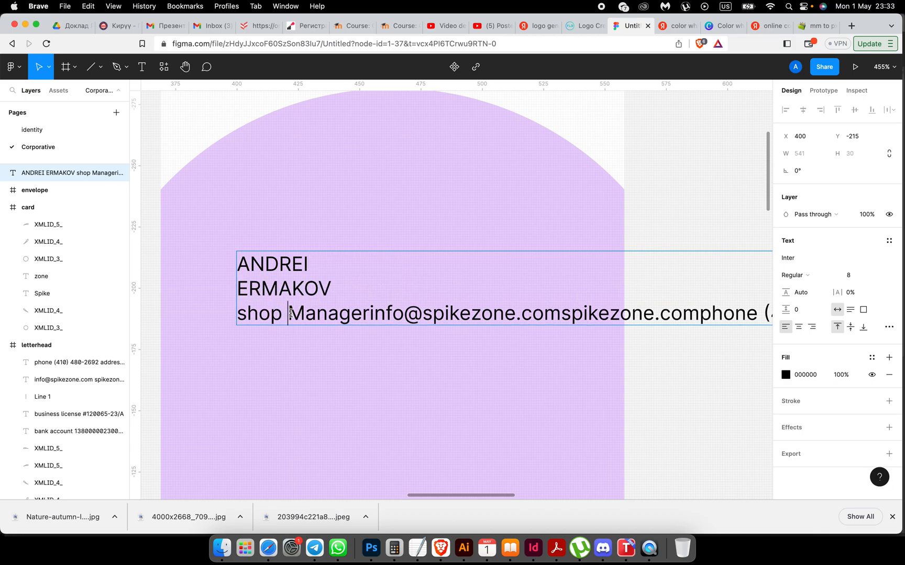
pyautogui.click(368, 314)
pyautogui.press('Return')
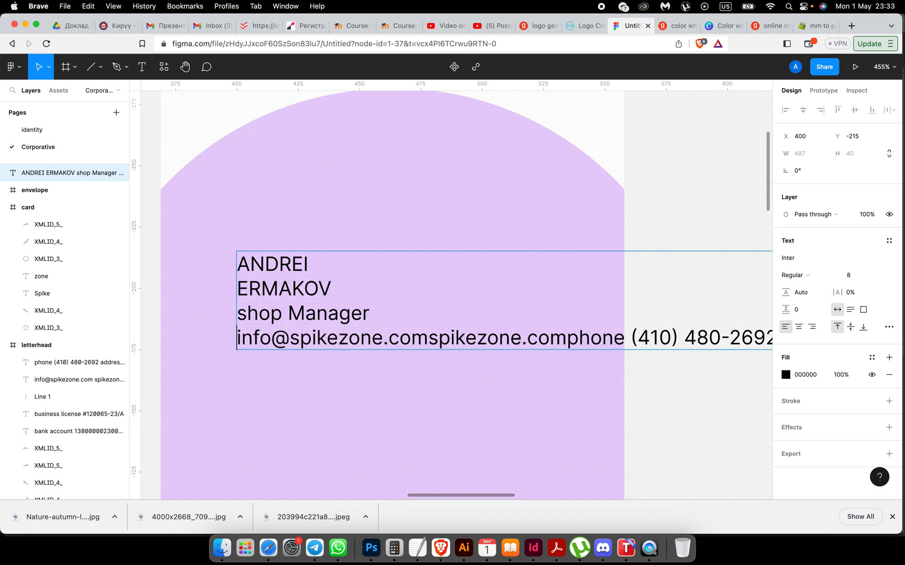
pyautogui.click(306, 312)
pyautogui.press('BackSpace')
pyautogui.write('m')
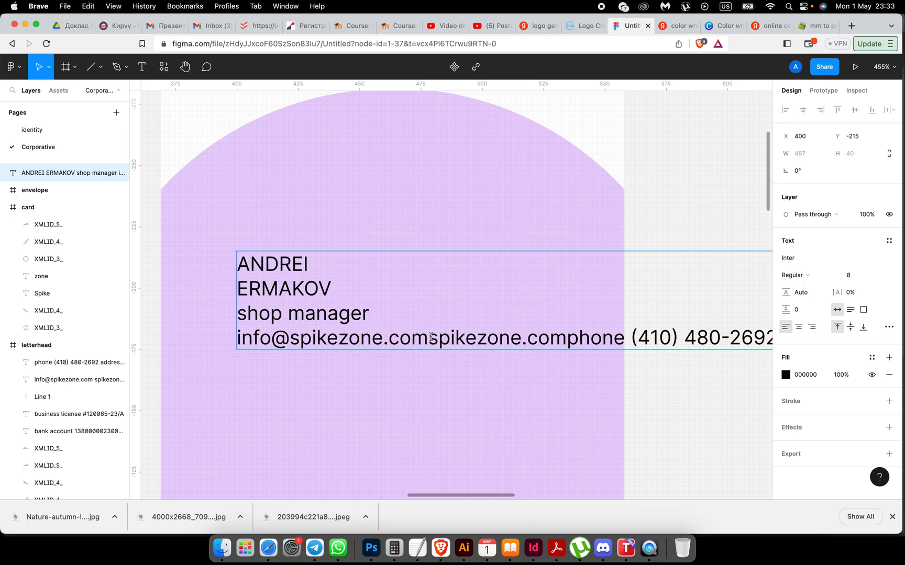
pyautogui.press('Return')
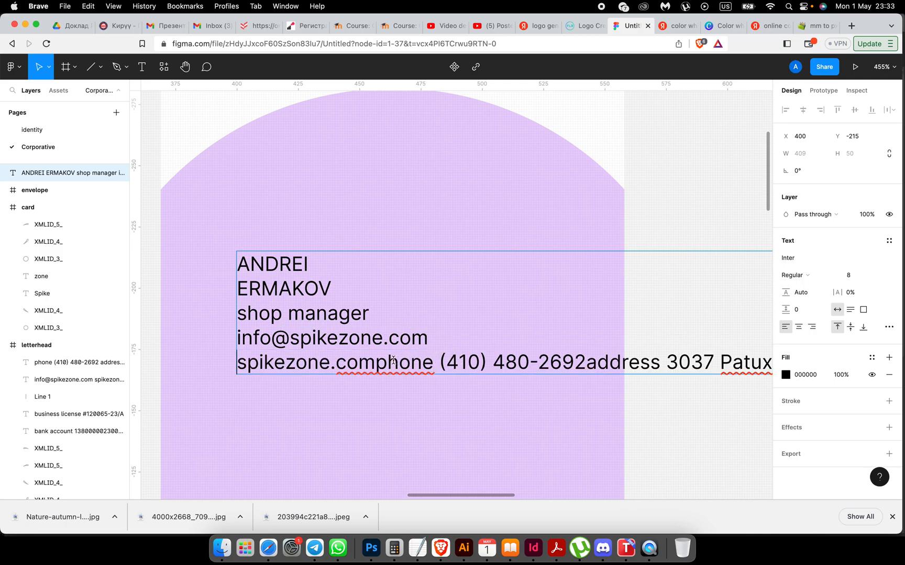
pyautogui.click(376, 363)
pyautogui.press('Return')
# Step: Break the address and the street address onto their own lines
pyautogui.scroll(-2, 399, 381)
pyautogui.hscroll(1, 398, 381)
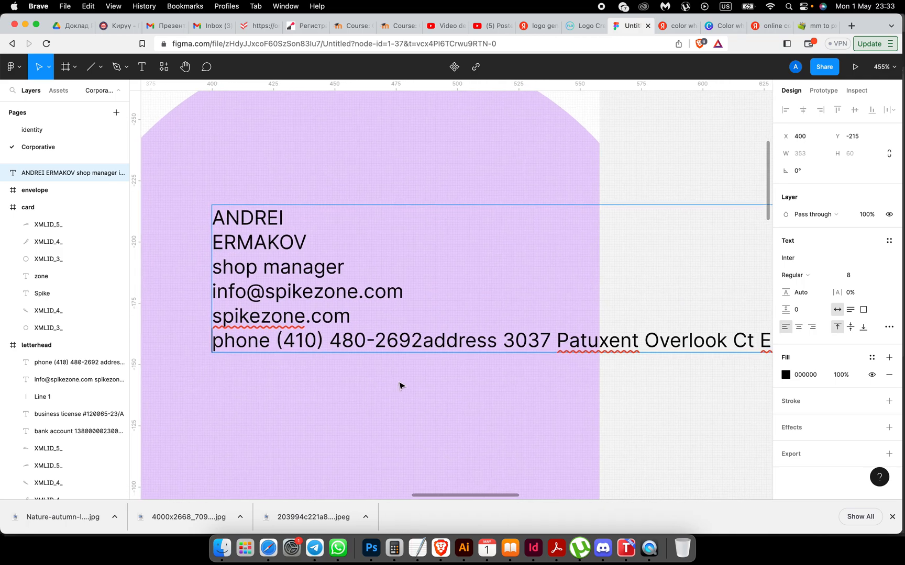
pyautogui.scroll(-1, 324, 337)
pyautogui.hscroll(1, 324, 337)
pyautogui.click(418, 328)
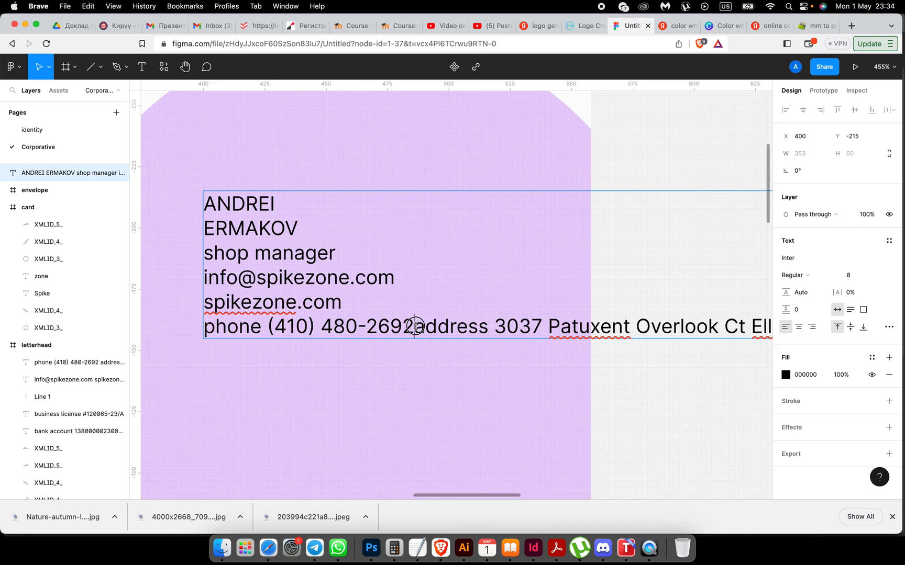
pyautogui.press('Return')
pyautogui.scroll(-1, 406, 290)
pyautogui.hscroll(1, 406, 290)
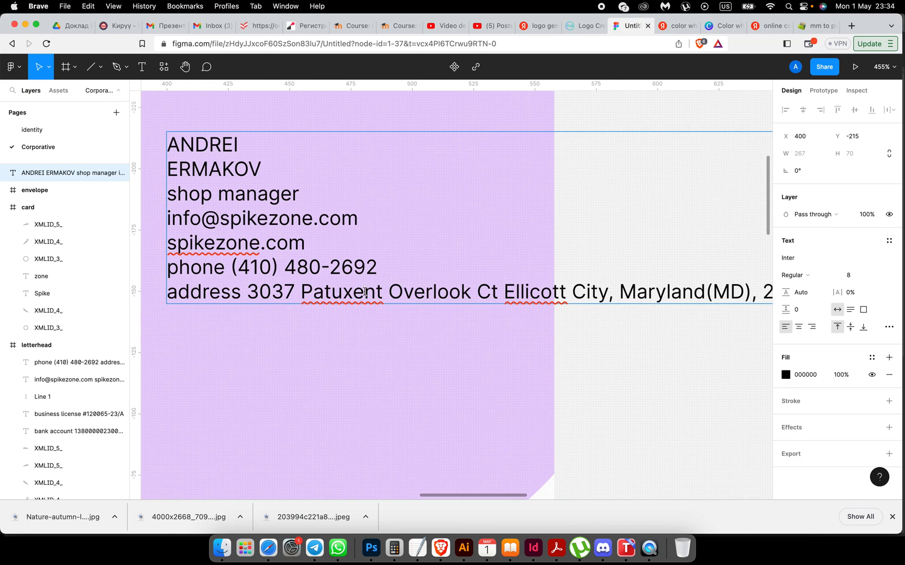
pyautogui.scroll(1, 406, 290)
pyautogui.hscroll(-1, 406, 290)
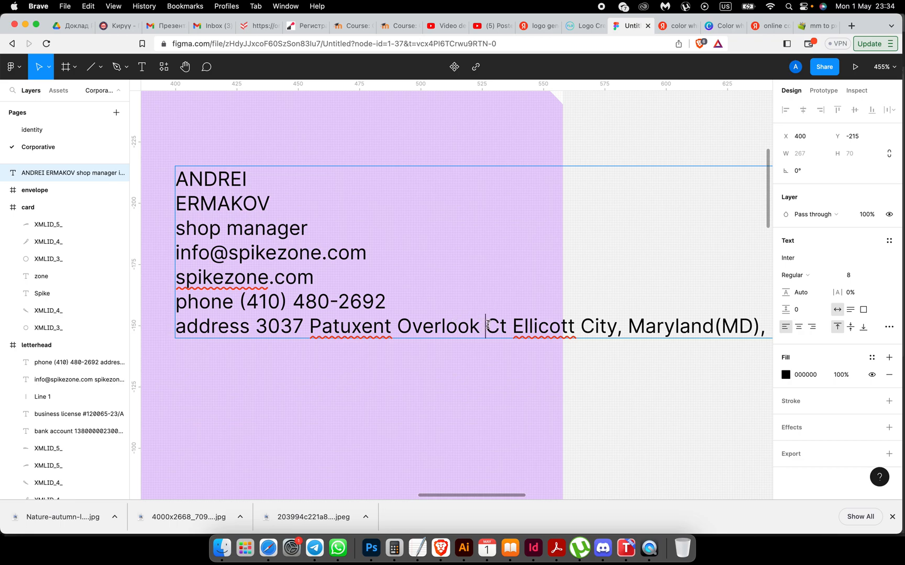
pyautogui.click(256, 329)
pyautogui.press('Return')
# Step: Put the phone digits on their own line, remove the stray bracket, and split the address across two lines
pyautogui.press('BackSpace')
pyautogui.press('Return')
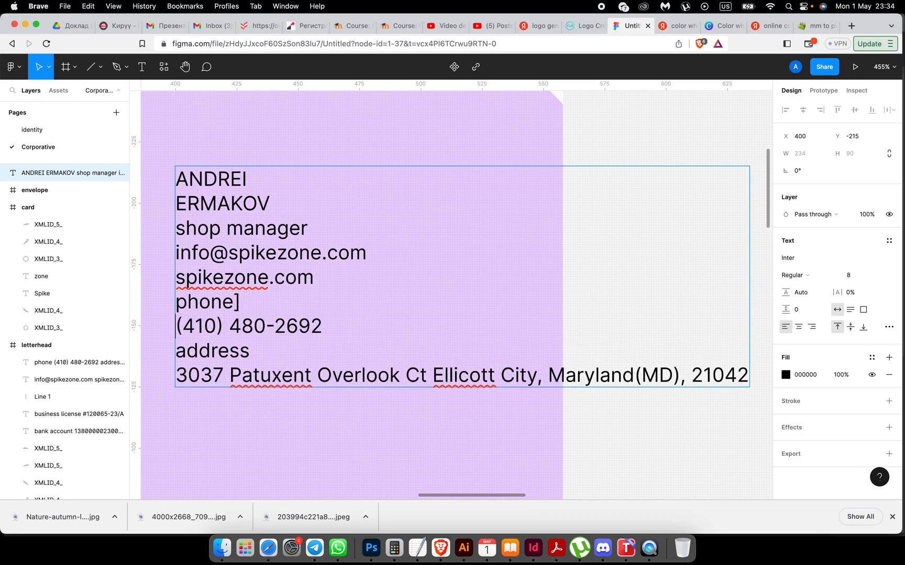
pyautogui.click(238, 303)
pyautogui.press('BackSpace')
pyautogui.click(407, 376)
pyautogui.press('Return')
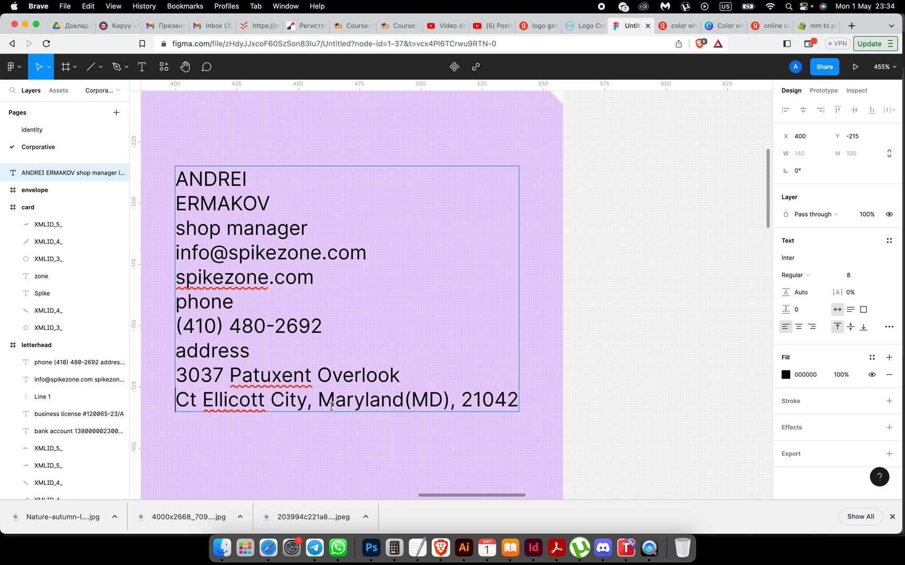
# Step: Add blank lines above the e-mail, phone and address labels, then select the two name lines
pyautogui.scroll(-5, 330, 405)
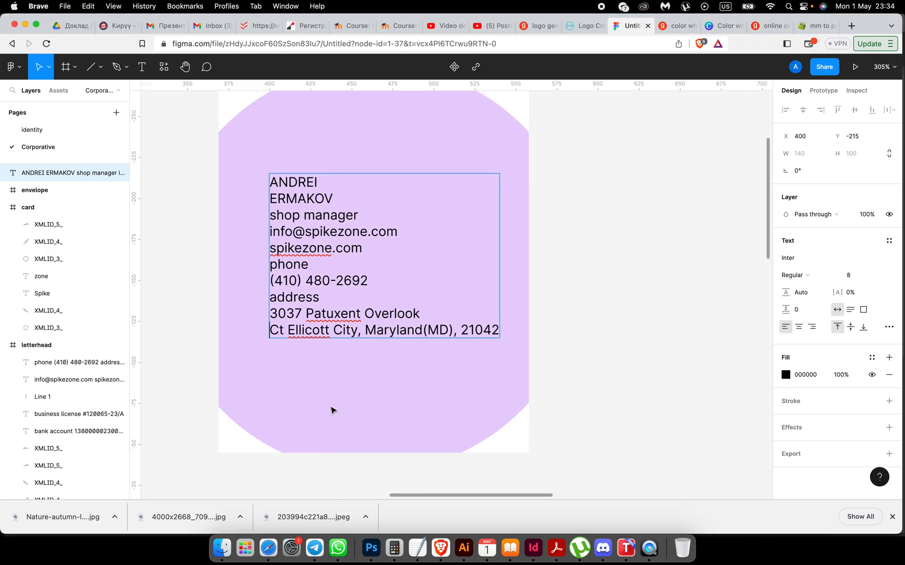
pyautogui.click(274, 228)
pyautogui.press('Return')
pyautogui.press('Return')
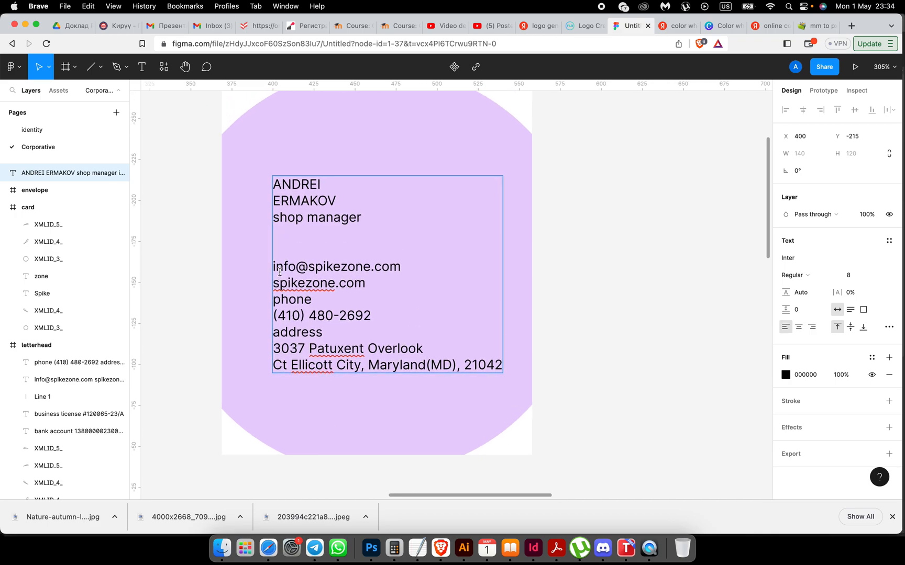
pyautogui.click(273, 300)
pyautogui.press('Return')
pyautogui.press('Return')
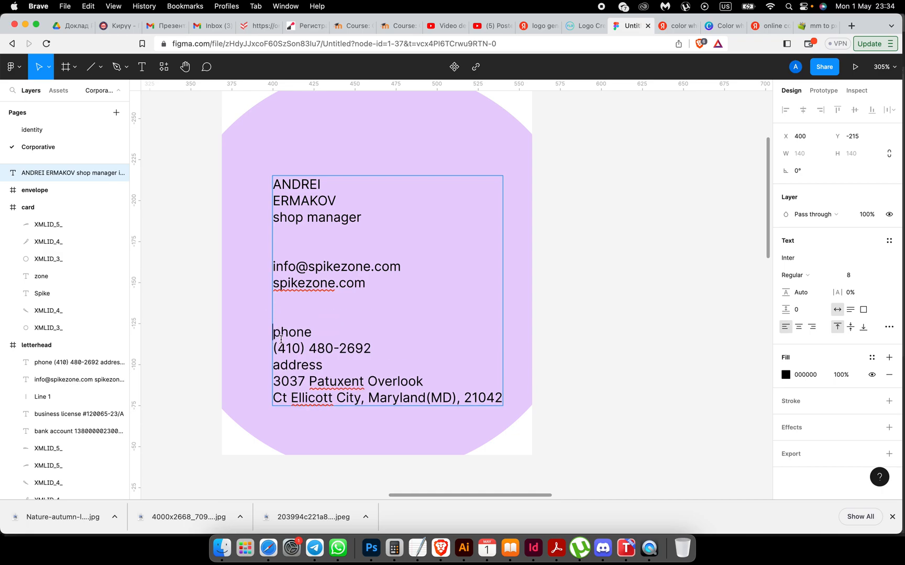
pyautogui.click(274, 365)
pyautogui.press('Return')
pyautogui.press('Return')
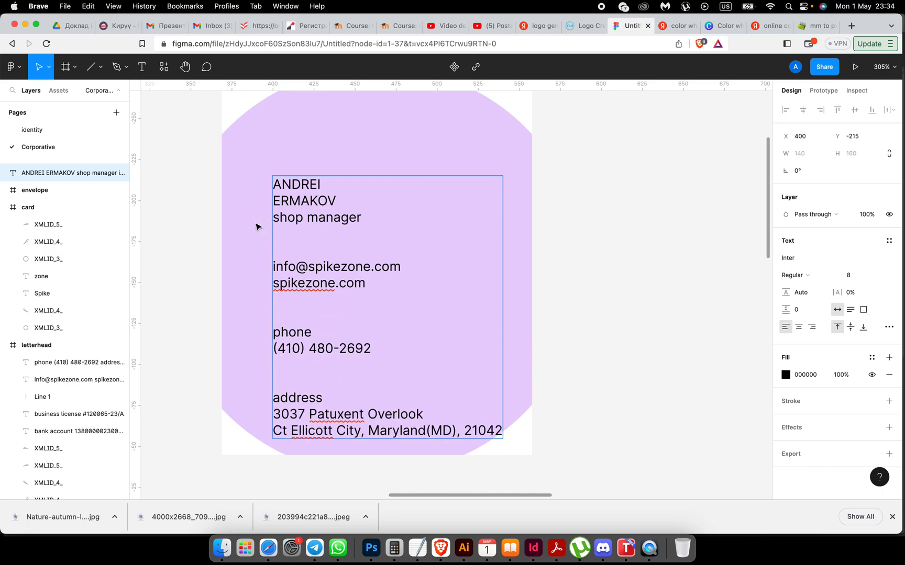
pyautogui.scroll(3, 246, 224)
pyautogui.moveTo(350, 268); pyautogui.dragTo(286, 251)
pyautogui.click(806, 260)
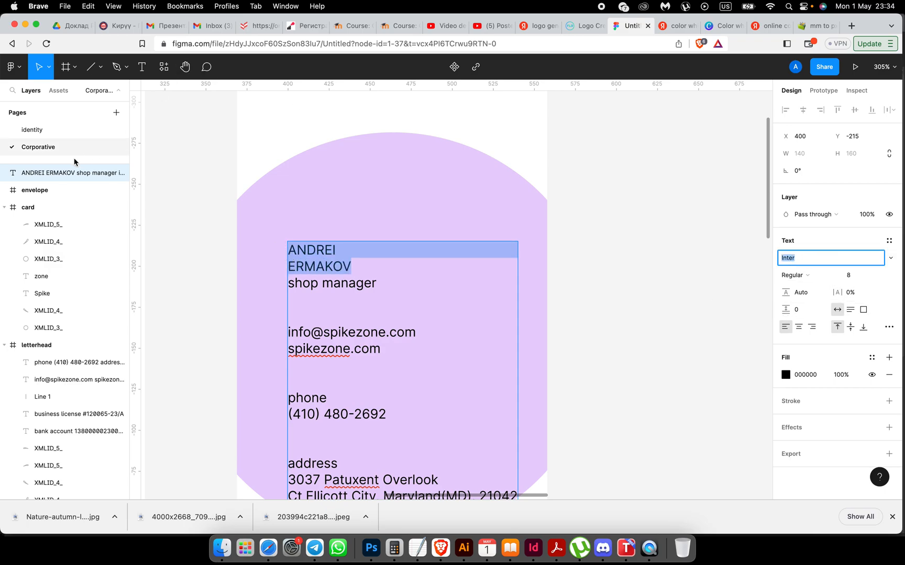
# Step: Check the brand font on the identity page and set the name lines to Hammersmith One
pyautogui.click(36, 132)
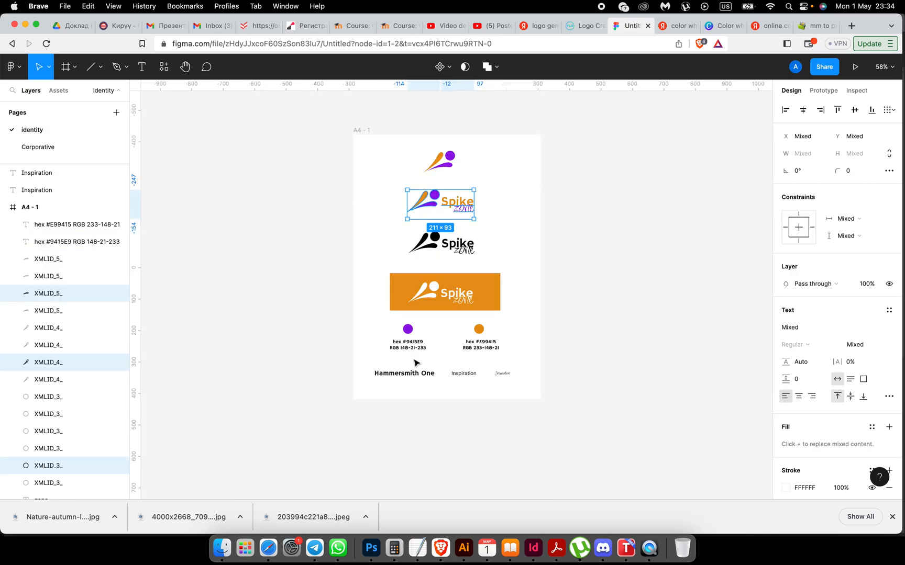
pyautogui.click(30, 146)
pyautogui.doubleClick(324, 272)
pyautogui.click(330, 267)
pyautogui.moveTo(355, 266); pyautogui.dragTo(287, 252)
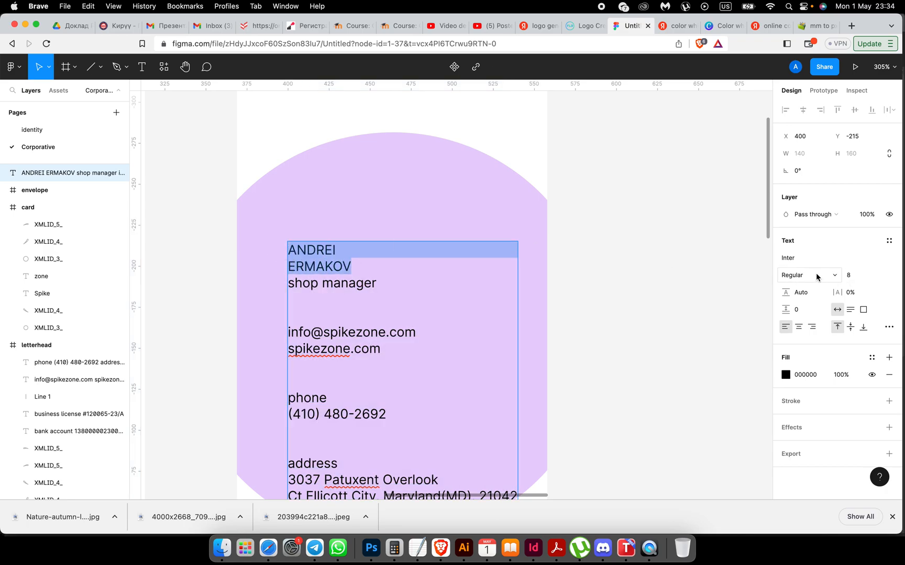
pyautogui.write('Hammersmith One')
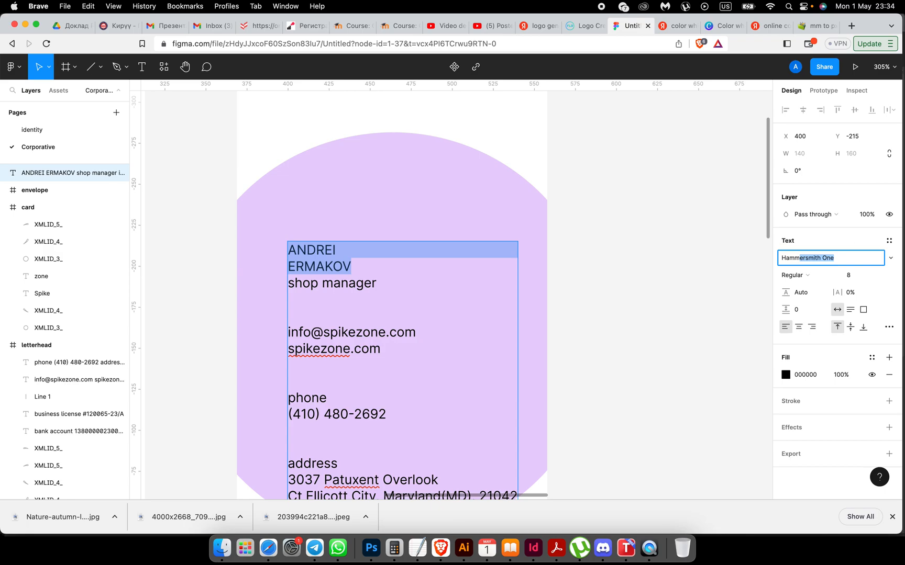
pyautogui.press('Return')
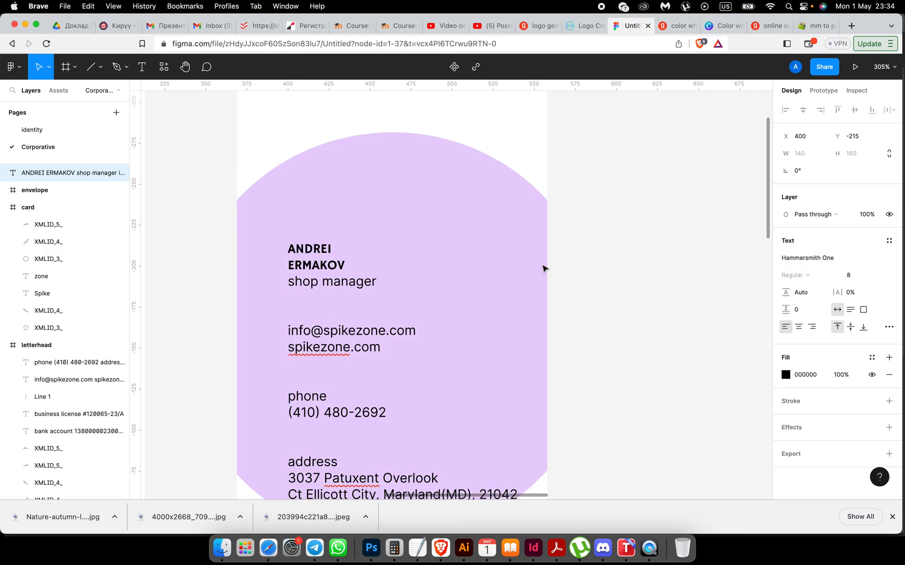
# Step: Set the two name lines to font size 10
pyautogui.doubleClick(345, 266)
pyautogui.moveTo(345, 266); pyautogui.dragTo(275, 248)
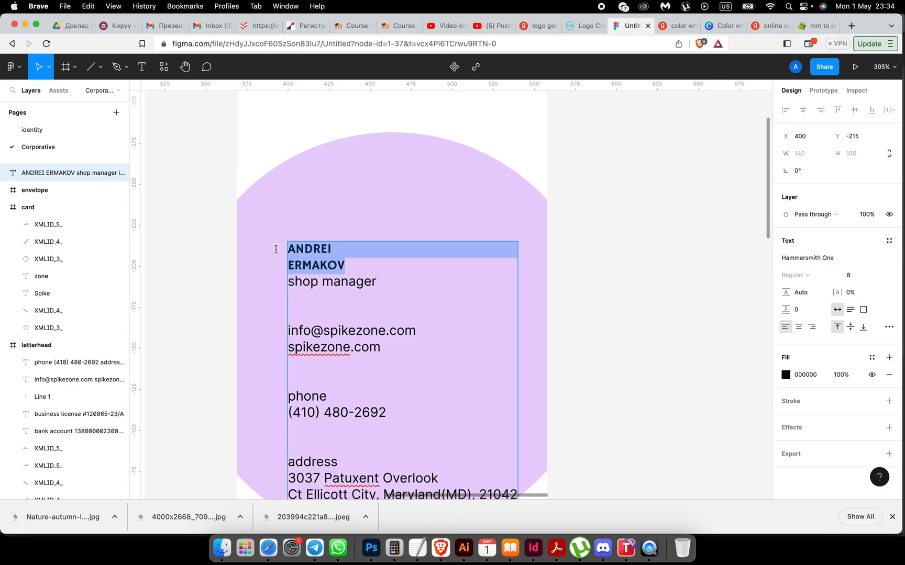
pyautogui.click(848, 276)
pyautogui.write('10')
pyautogui.press('Return')
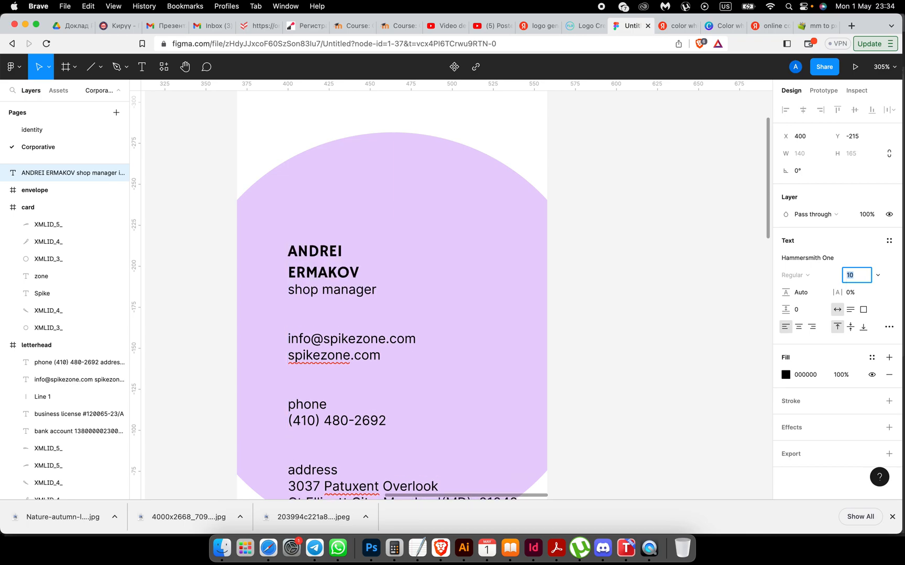
# Step: Select all the contact text and centre-align it
pyautogui.rightClick(369, 286)
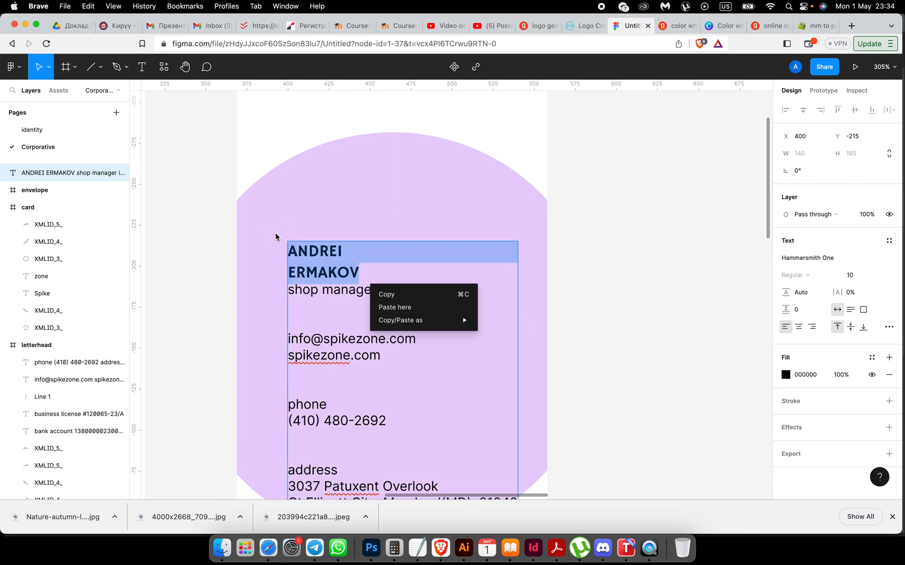
pyautogui.click(321, 266)
pyautogui.click(318, 272)
pyautogui.press('End')
pyautogui.press('super+a')
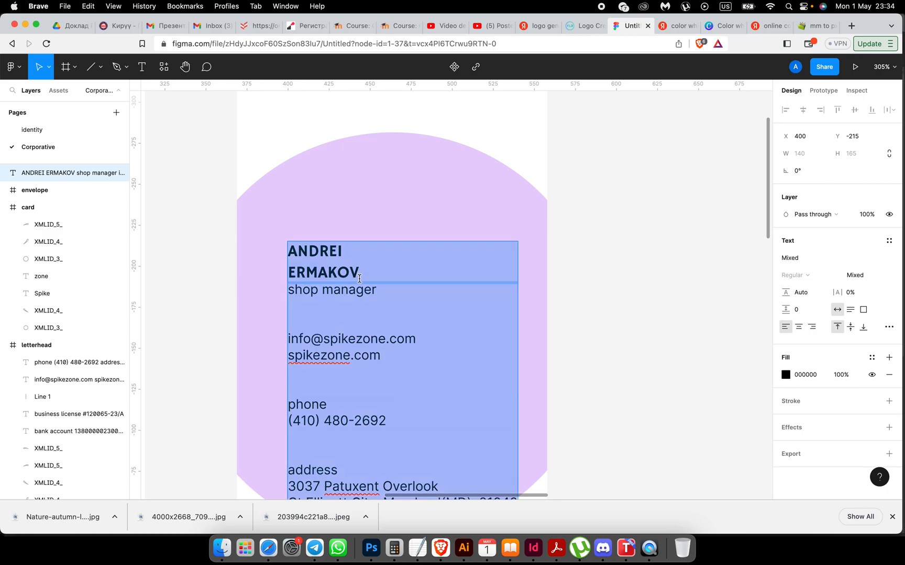
pyautogui.click(799, 327)
pyautogui.scroll(-3, 593, 333)
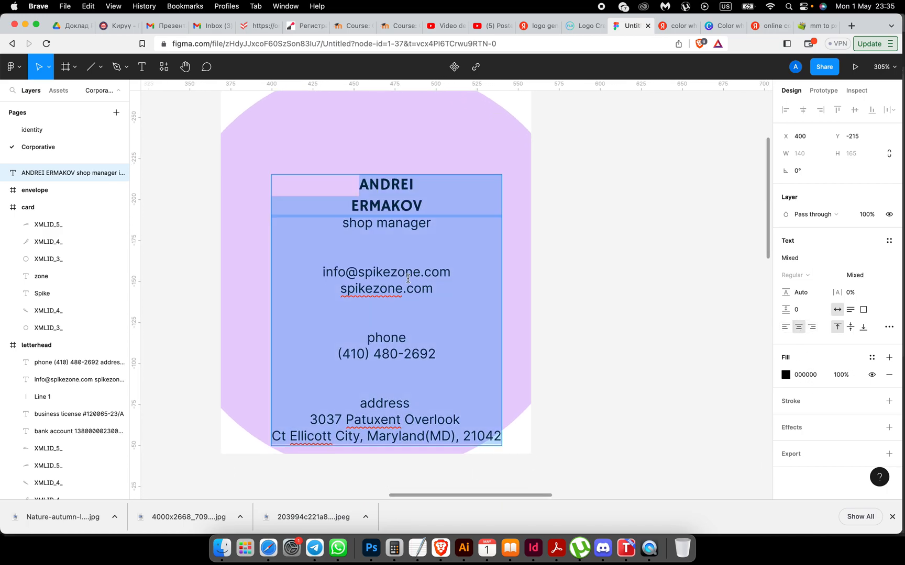
pyautogui.click(513, 319)
# Step: Move the contact text block up and to the left on the card
pyautogui.click(582, 319)
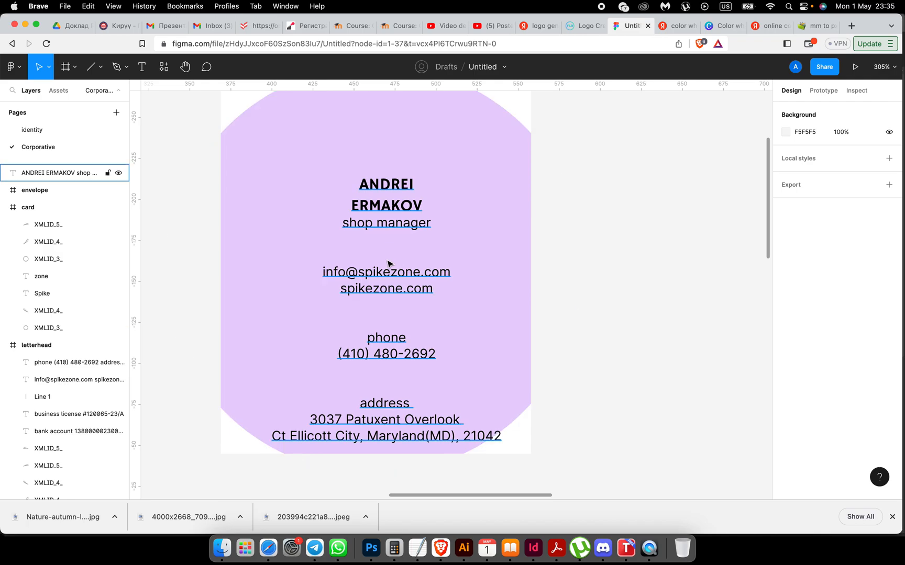
pyautogui.moveTo(384, 276); pyautogui.dragTo(369, 234)
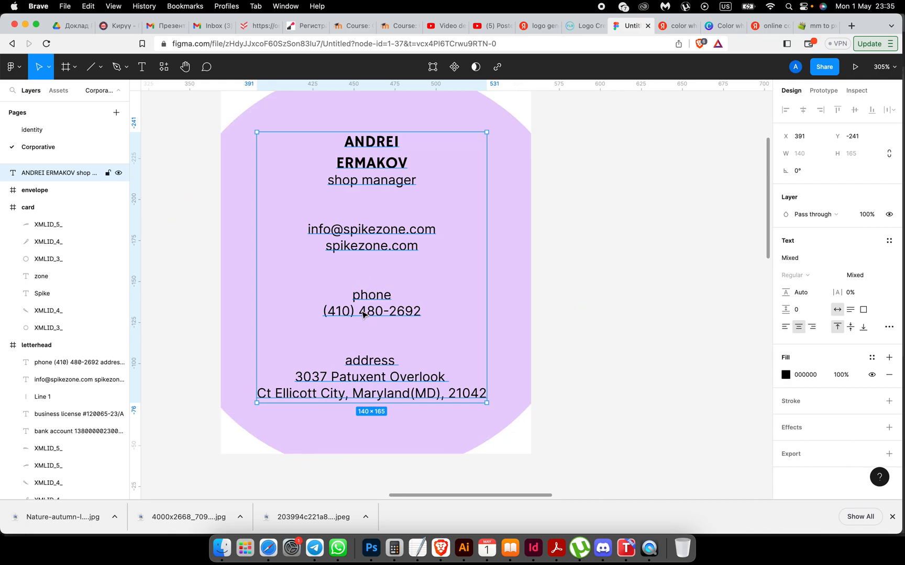
pyautogui.doubleClick(353, 297)
pyautogui.click(356, 297)
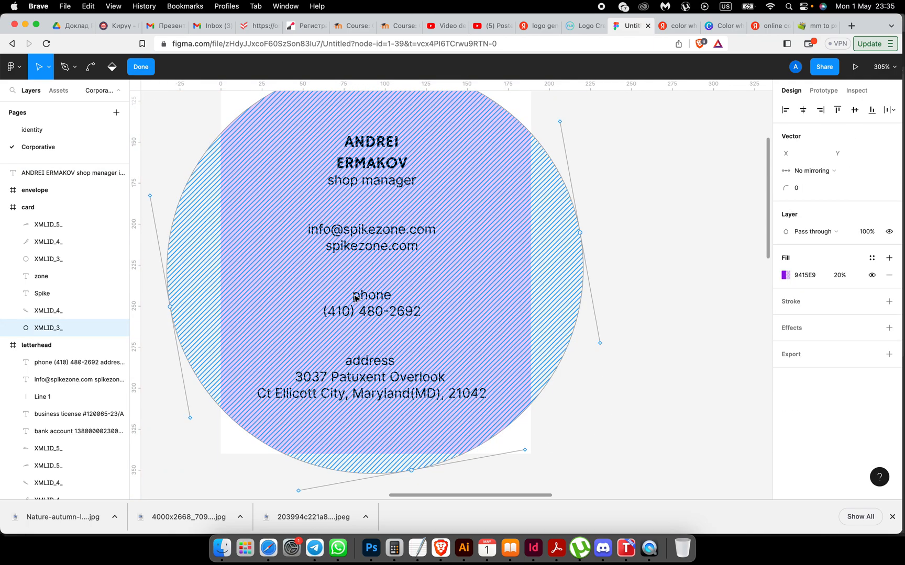
pyautogui.press('Escape')
pyautogui.click(650, 388)
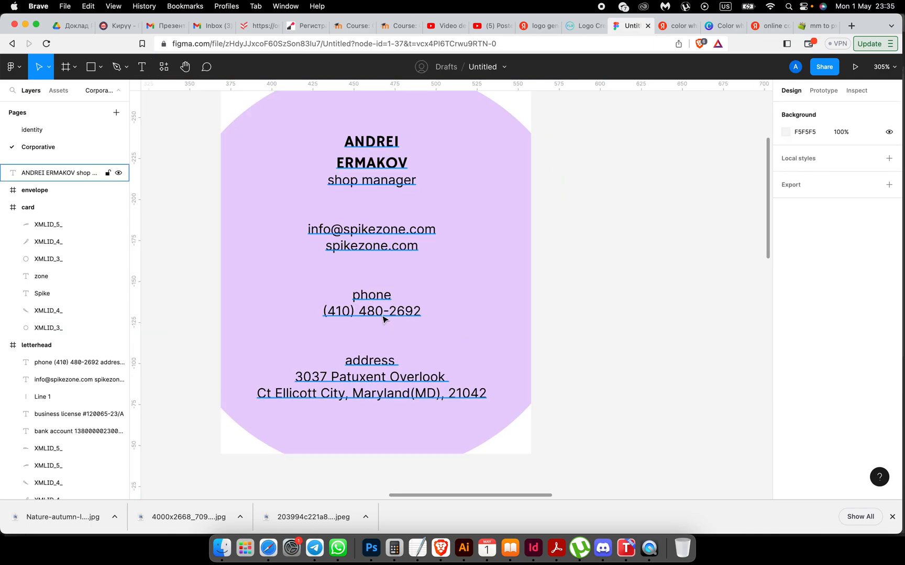
# Step: Move the phone label and number lines below the address ending in postcode 21042
pyautogui.doubleClick(381, 314)
pyautogui.moveTo(355, 297); pyautogui.dragTo(425, 312)
pyautogui.press('super+c')
pyautogui.press('BackSpace')
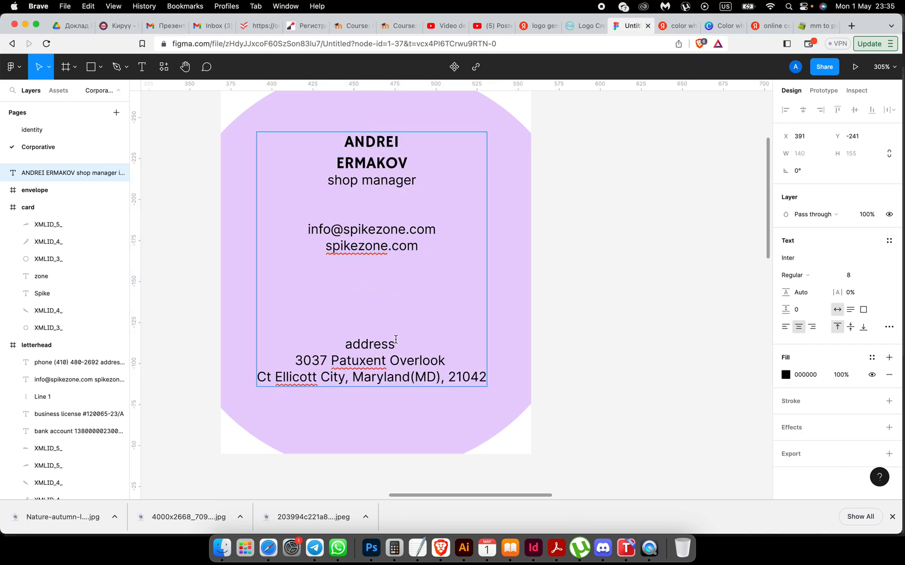
pyautogui.press('BackSpace')
pyautogui.press('BackSpace')
pyautogui.click(486, 344)
pyautogui.press('Return')
pyautogui.press('Return')
pyautogui.press('super+v')
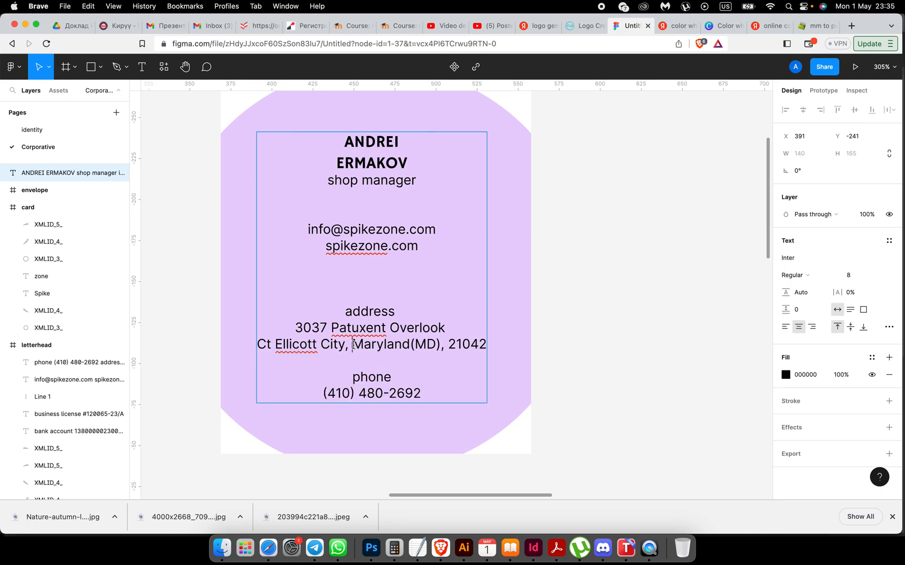
# Step: Set the spikezone.com line in Hammersmith One
pyautogui.moveTo(327, 248); pyautogui.dragTo(419, 247)
pyautogui.click(793, 261)
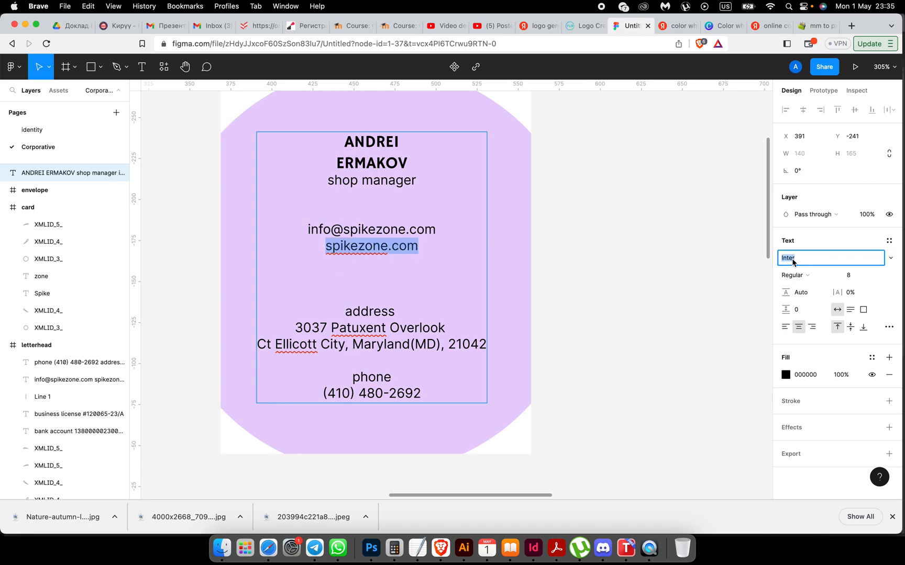
pyautogui.write('Ham')
pyautogui.press('Return')
pyautogui.press('Escape')
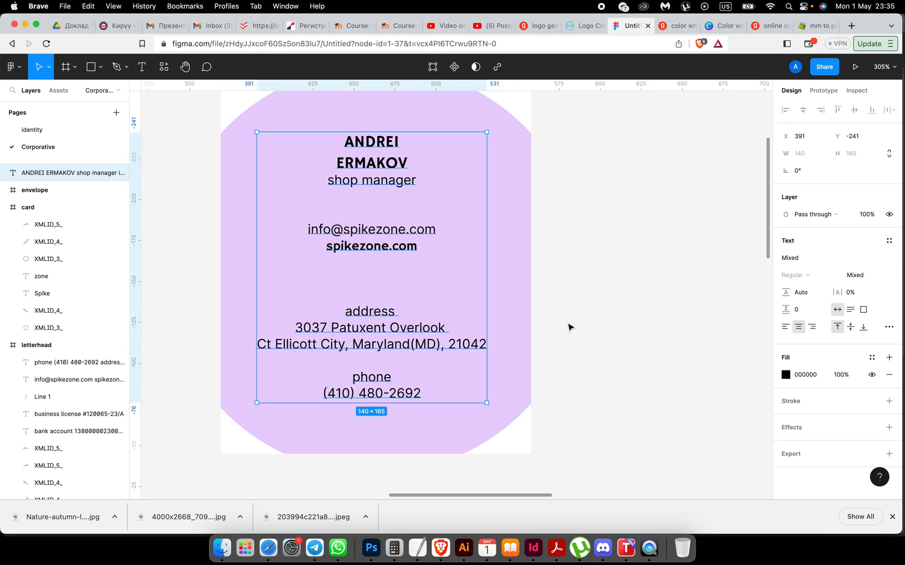
# Step: Join the first and last name onto one line and recentre the text block on the card
pyautogui.doubleClick(336, 168)
pyautogui.click(336, 163)
pyautogui.press('BackSpace')
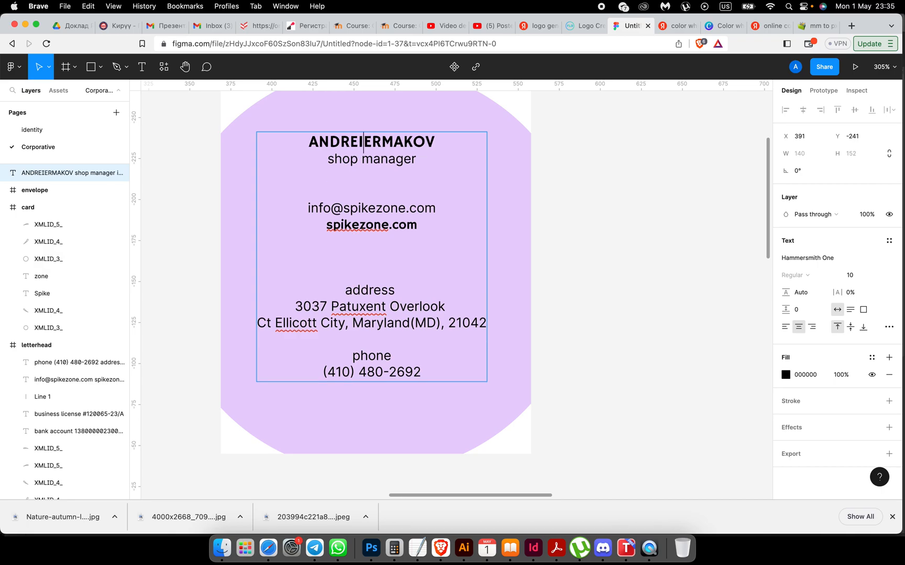
pyautogui.scroll(2, 366, 181)
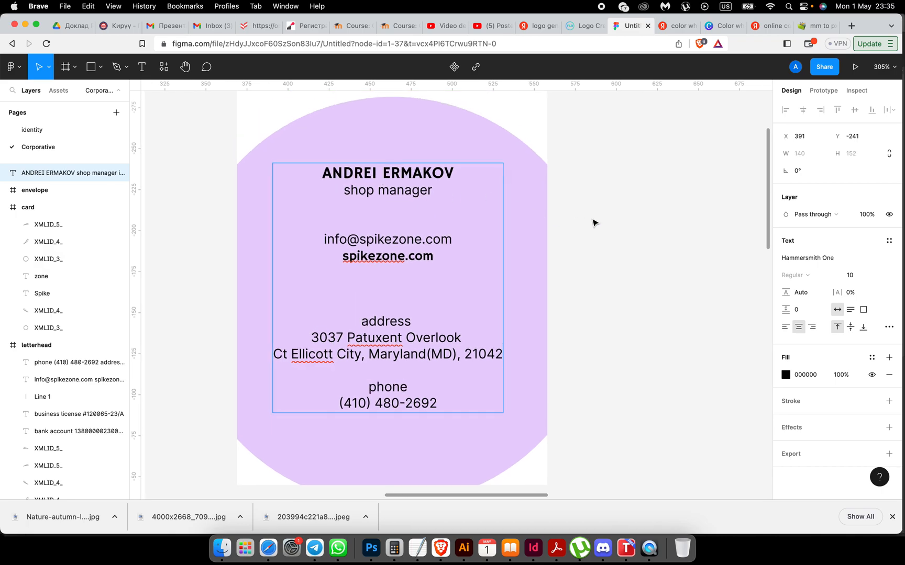
pyautogui.press('Escape')
pyautogui.moveTo(402, 183); pyautogui.dragTo(408, 193)
pyautogui.click(686, 289)
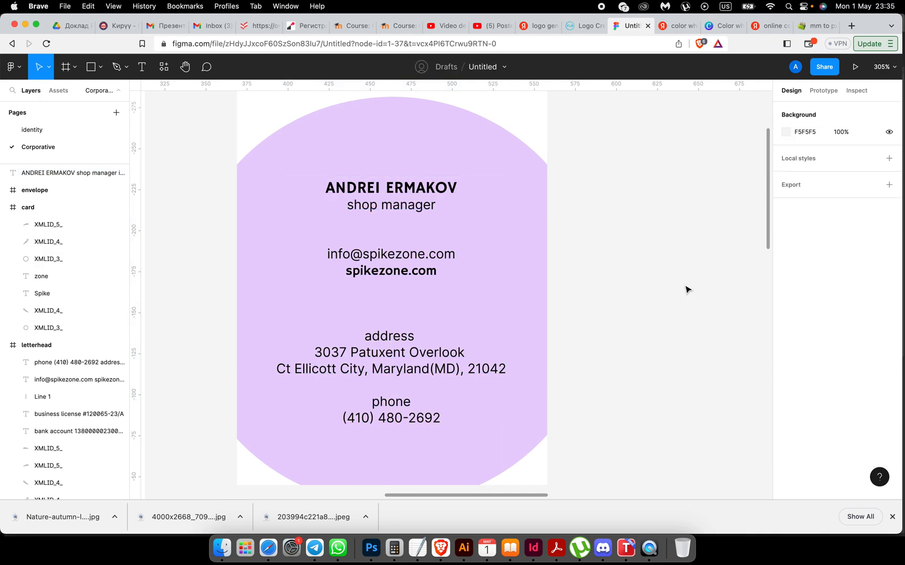
# Step: Duplicate the logo's orange spike and place the copy below the web address
pyautogui.scroll(-5, 686, 289)
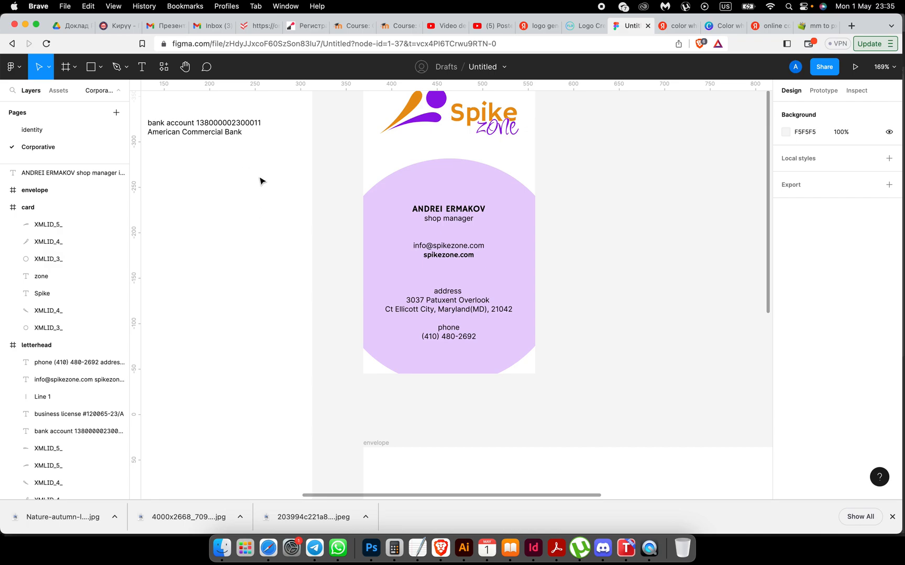
pyautogui.scroll(3, 262, 180)
pyautogui.click(388, 171)
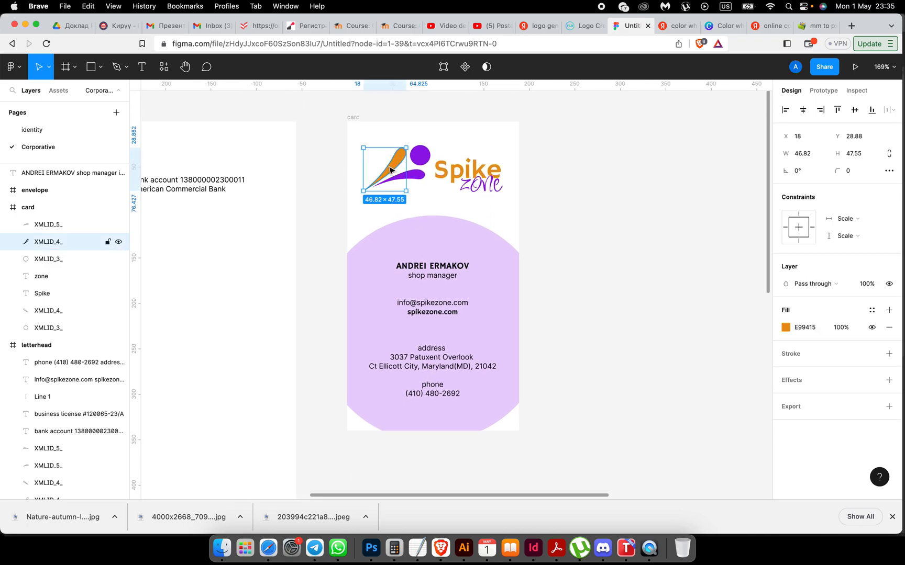
pyautogui.moveTo(391, 169)
pyautogui.mouseDown()
pyautogui.moveTo(406, 231)
pyautogui.moveTo(426, 240)
pyautogui.moveTo(468, 347)
pyautogui.mouseUp()
pyautogui.scroll(5, 434, 229)
pyautogui.scroll(5, 467, 347)
pyautogui.scroll(-4, 466, 347)
pyautogui.moveTo(457, 309); pyautogui.dragTo(457, 395)
# Step: Shrink the spike copy to 20×21
pyautogui.scroll(-1, 457, 395)
pyautogui.click(457, 396)
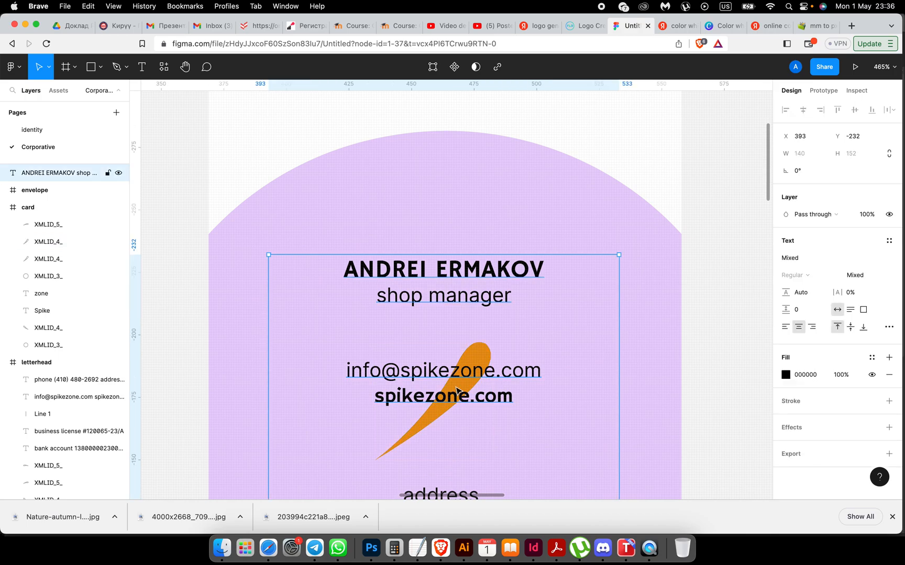
pyautogui.scroll(-5, 457, 395)
pyautogui.keyDown('super'); pyautogui.click(451, 390); pyautogui.keyUp('super')
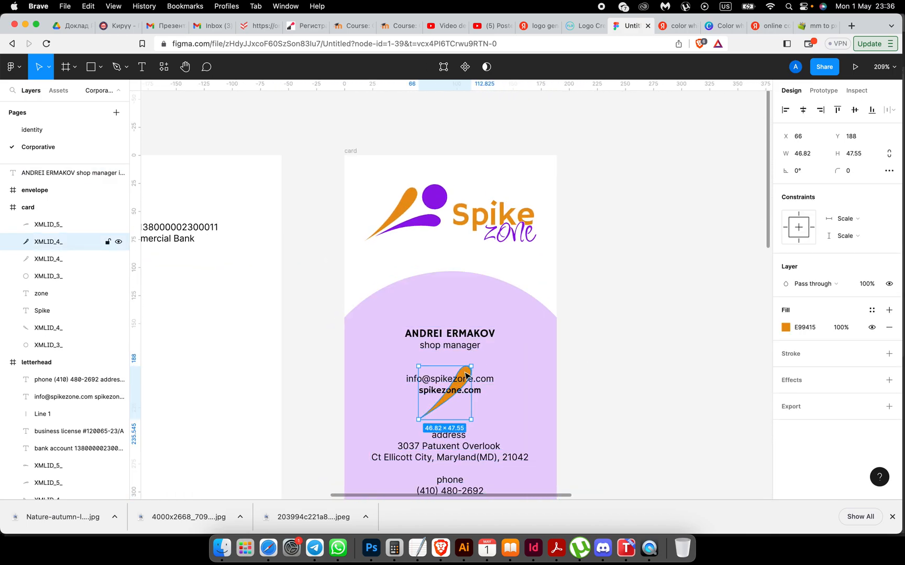
pyautogui.moveTo(471, 365)
pyautogui.mouseDown()
pyautogui.moveTo(442, 399)
pyautogui.moveTo(454, 413)
pyautogui.mouseUp()
pyautogui.scroll(-5, 453, 412)
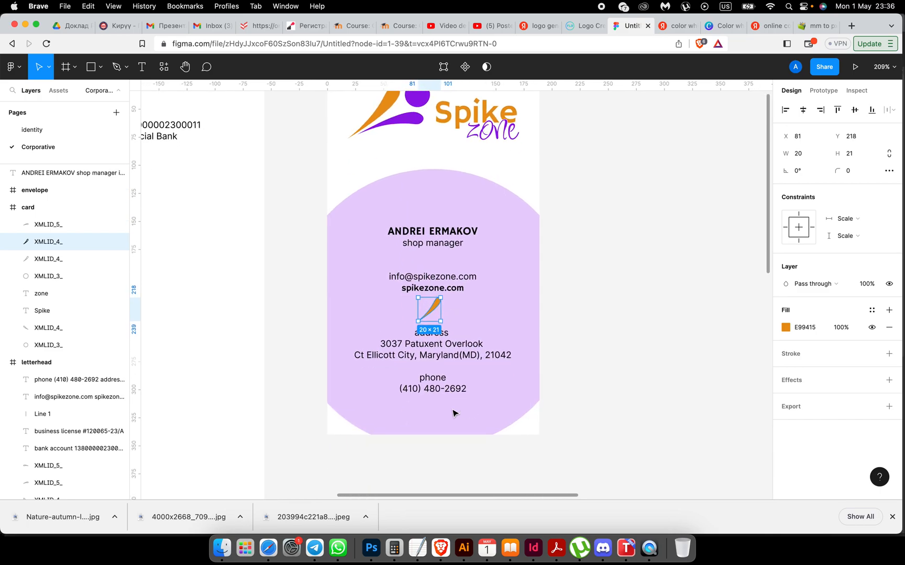
pyautogui.scroll(5, 454, 412)
# Step: Nudge the contact text block slightly to fit around the spike
pyautogui.click(719, 372)
pyautogui.scroll(-5, 718, 373)
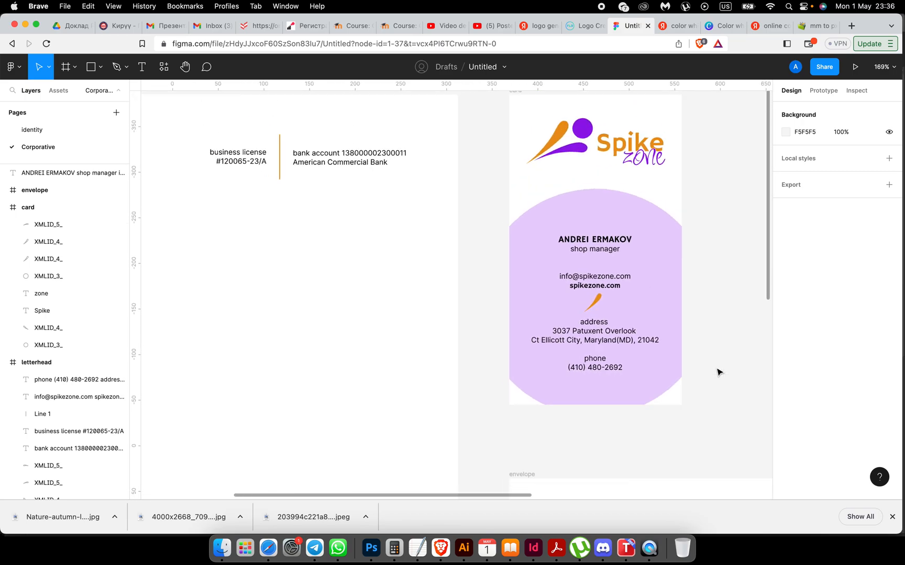
pyautogui.hscroll(3, 714, 374)
pyautogui.scroll(3, 602, 301)
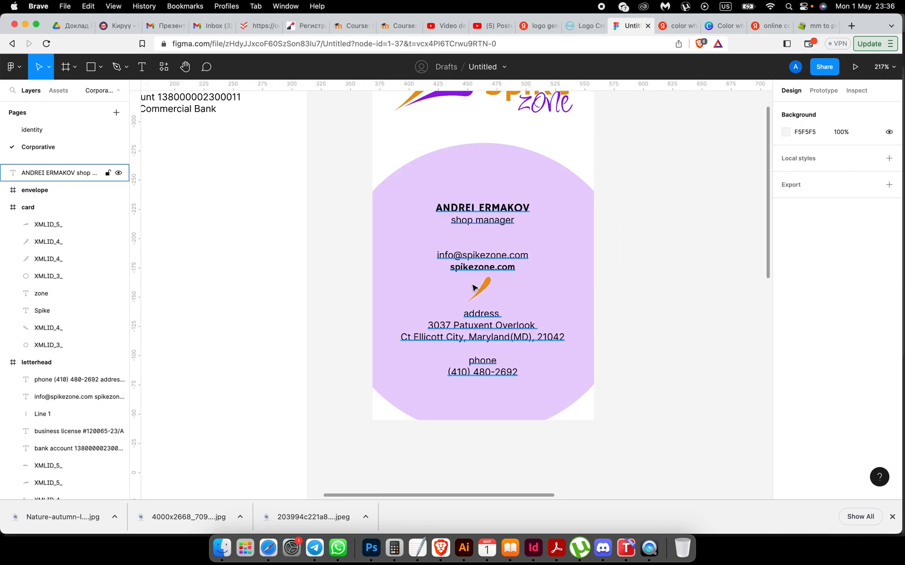
pyautogui.moveTo(484, 288); pyautogui.dragTo(485, 289)
pyautogui.click(662, 299)
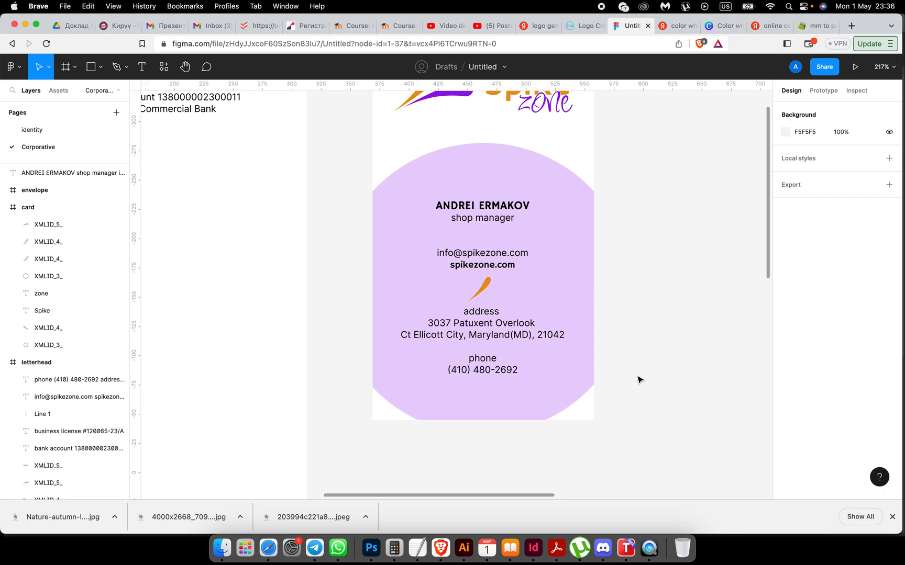
pyautogui.scroll(-2, 638, 378)
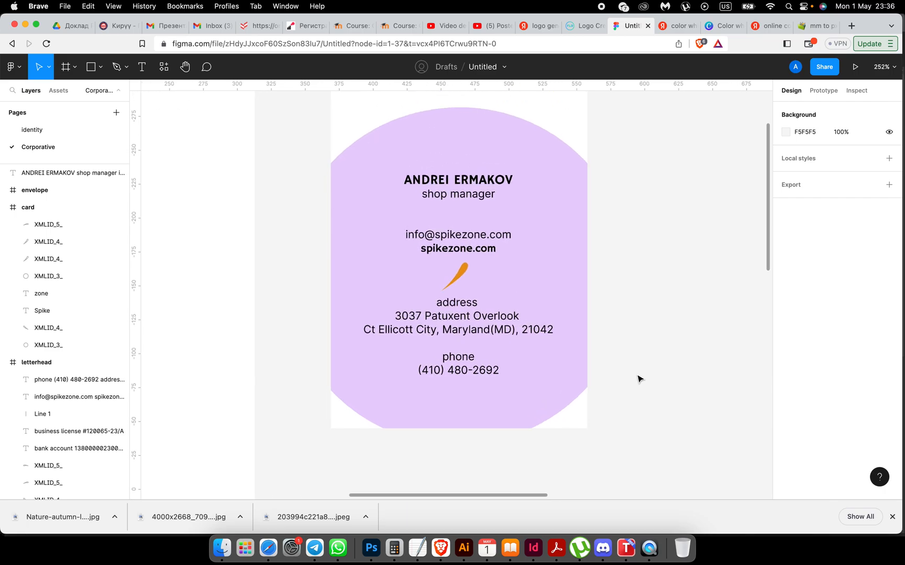
pyautogui.scroll(3, 602, 371)
# Step: Colour the 'address' and 'phone' labels purple (9415E9)
pyautogui.click(487, 343)
pyautogui.doubleClick(474, 343)
pyautogui.click(463, 351)
pyautogui.moveTo(459, 340); pyautogui.dragTo(504, 338)
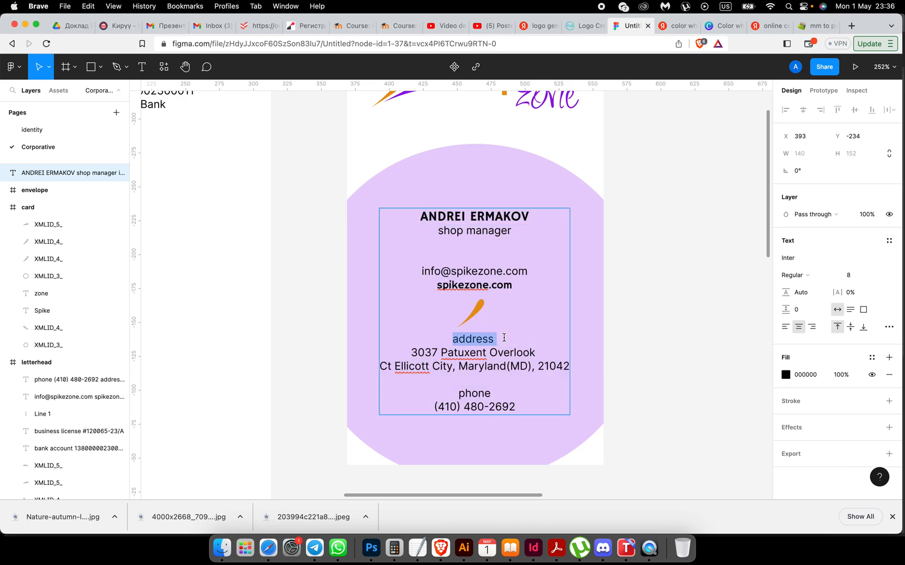
pyautogui.click(786, 375)
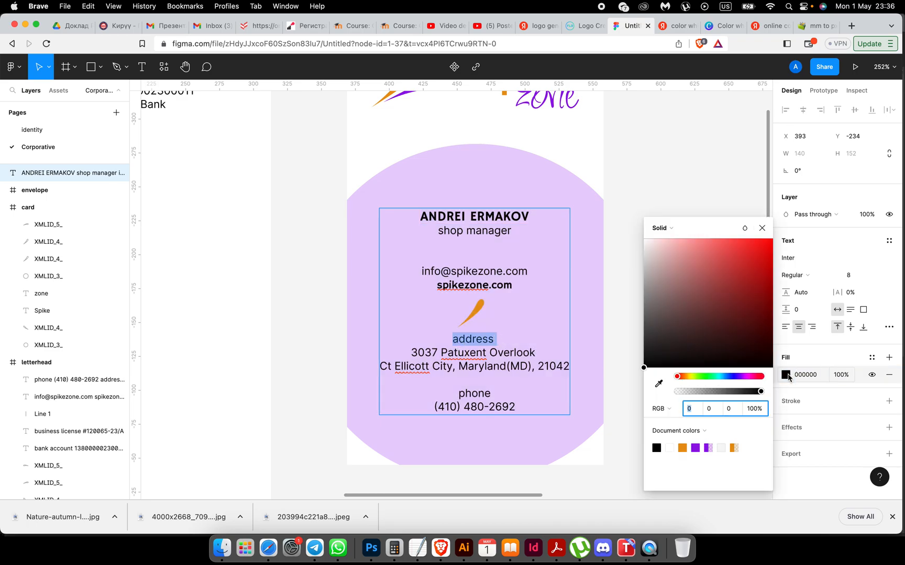
pyautogui.click(695, 447)
pyautogui.click(456, 392)
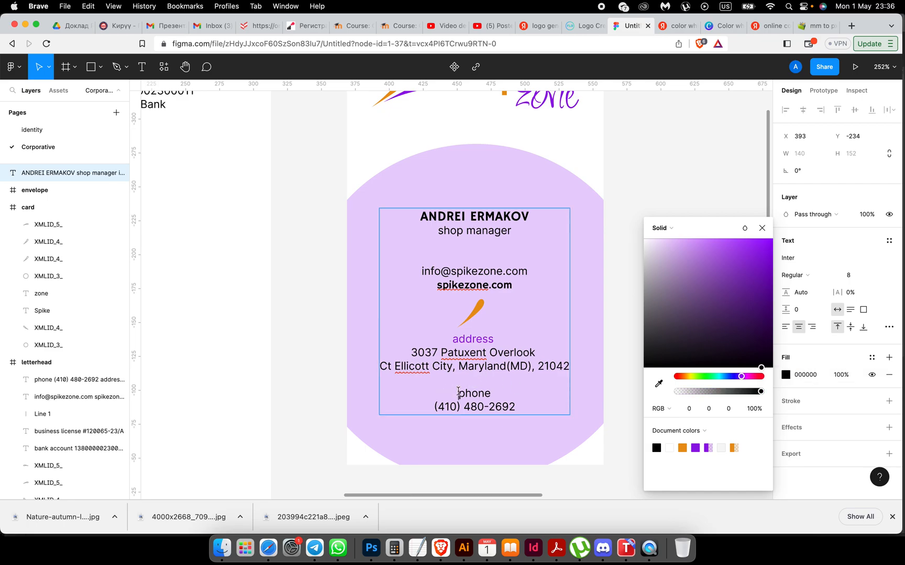
pyautogui.moveTo(459, 393); pyautogui.dragTo(500, 392)
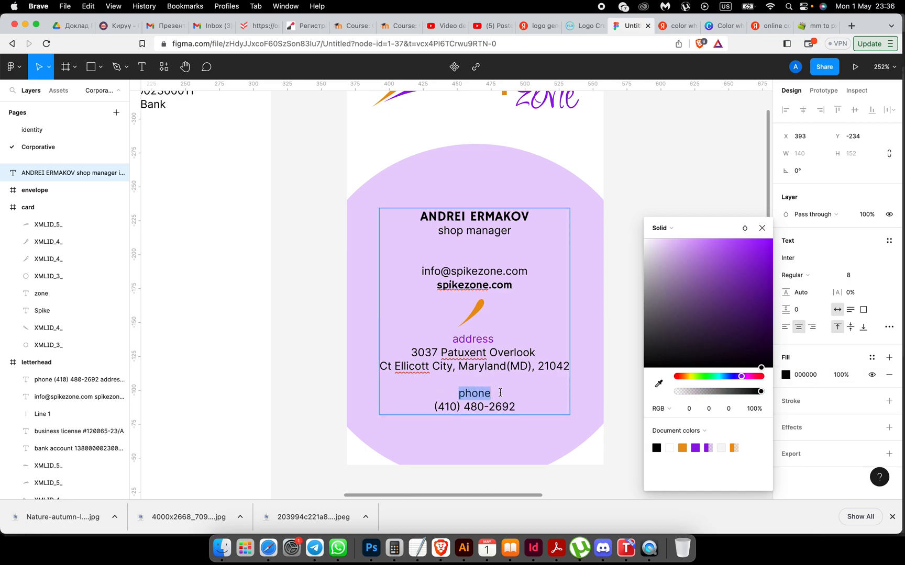
pyautogui.click(696, 446)
# Step: Colour the job title 'shop manager' purple after trying orange, then close the colour picker
pyautogui.click(459, 230)
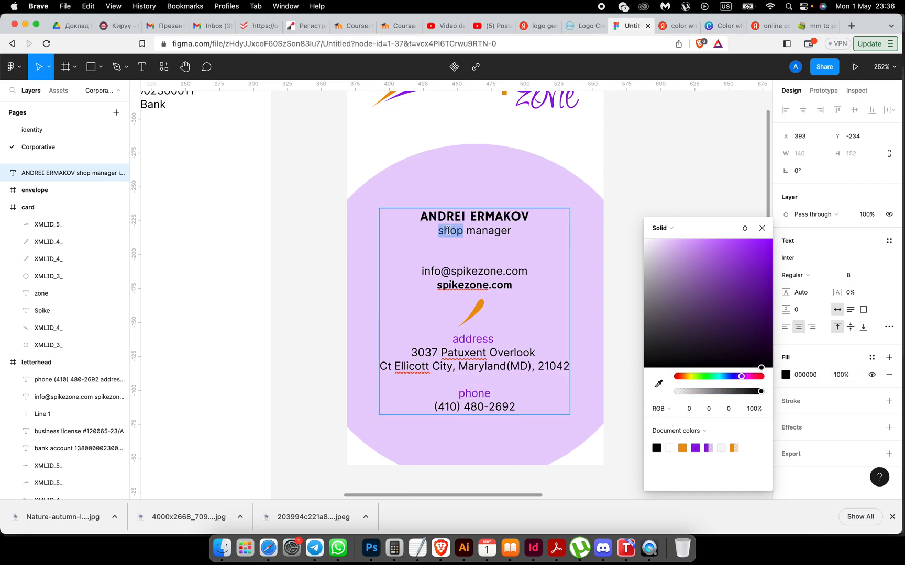
pyautogui.moveTo(439, 230); pyautogui.dragTo(517, 232)
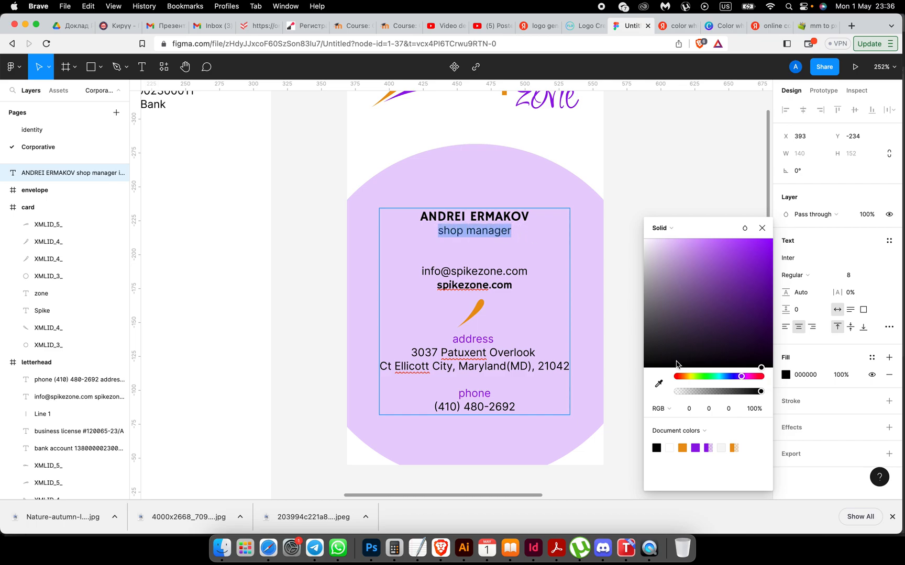
pyautogui.click(682, 448)
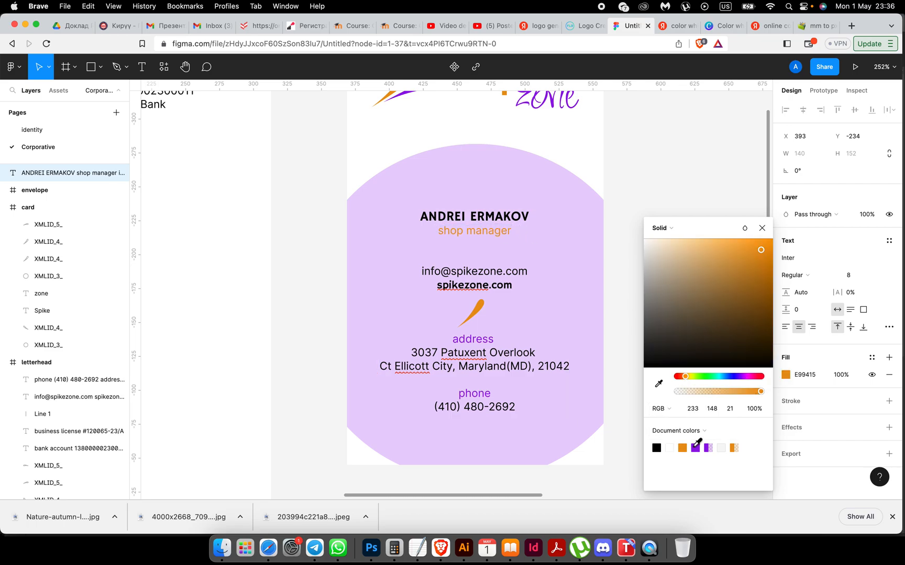
pyautogui.click(695, 448)
pyautogui.click(628, 312)
pyautogui.scroll(-5, 628, 313)
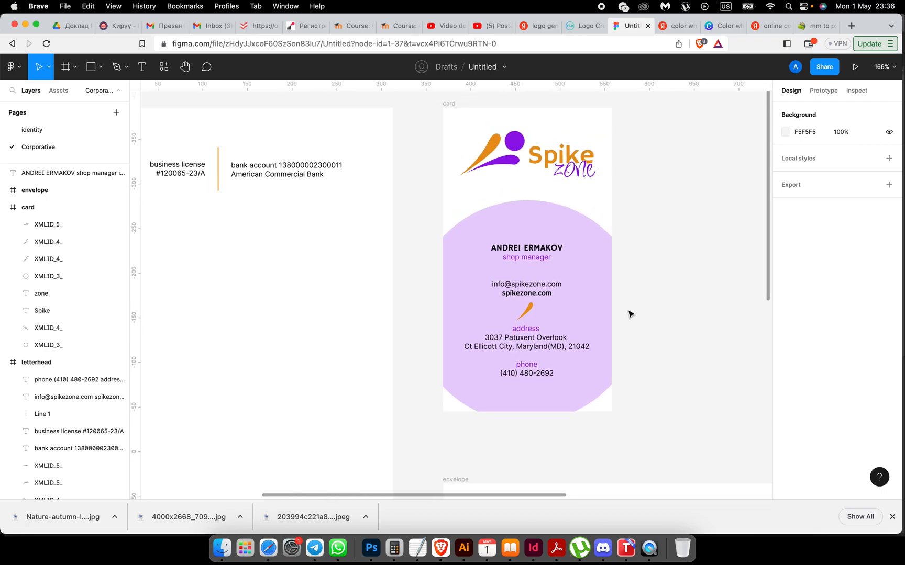
pyautogui.hscroll(3, 628, 313)
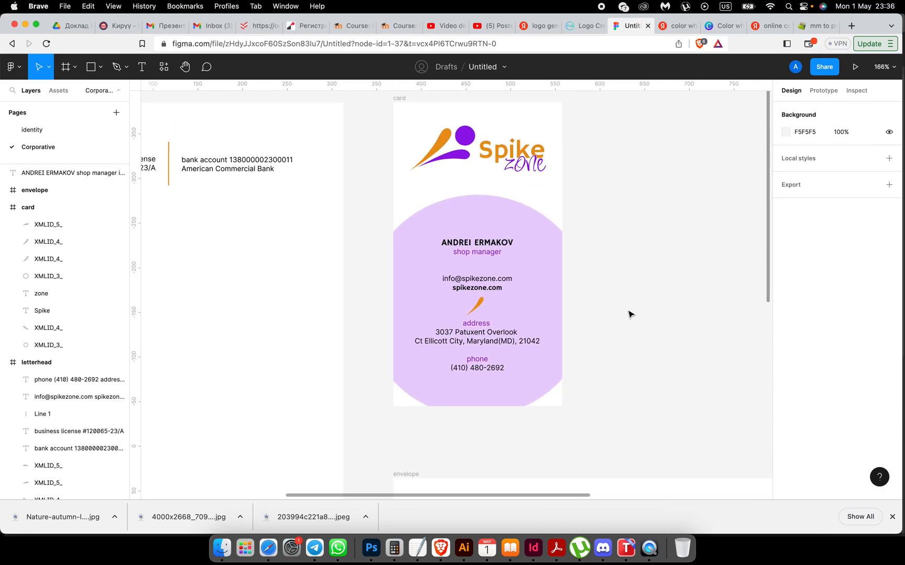